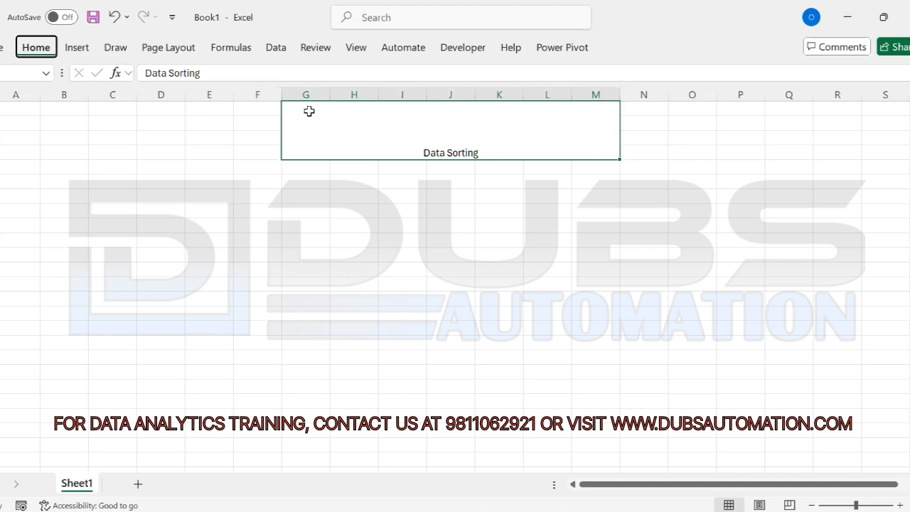
# Step: Open and dismiss the font colour choices, then cancel a stray entry in the title cell
pyautogui.press('f')
pyautogui.press('c')
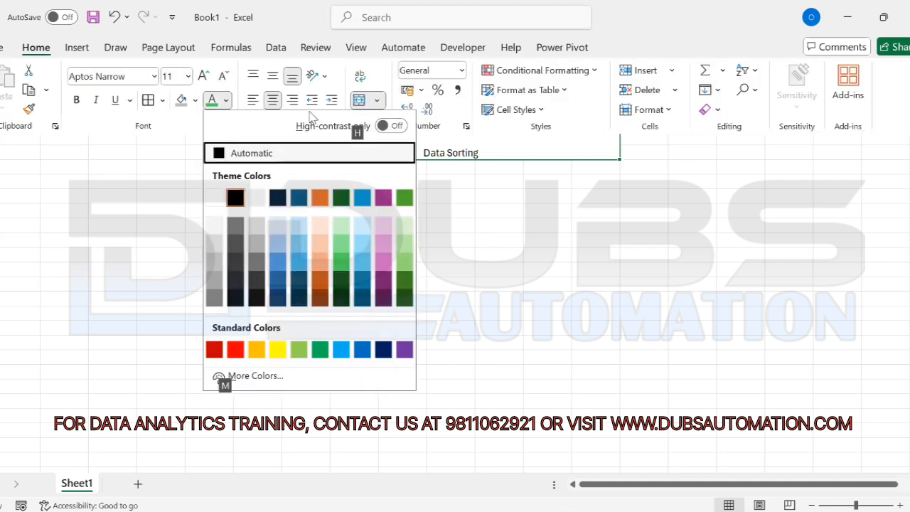
pyautogui.press('Escape')
pyautogui.press('Escape')
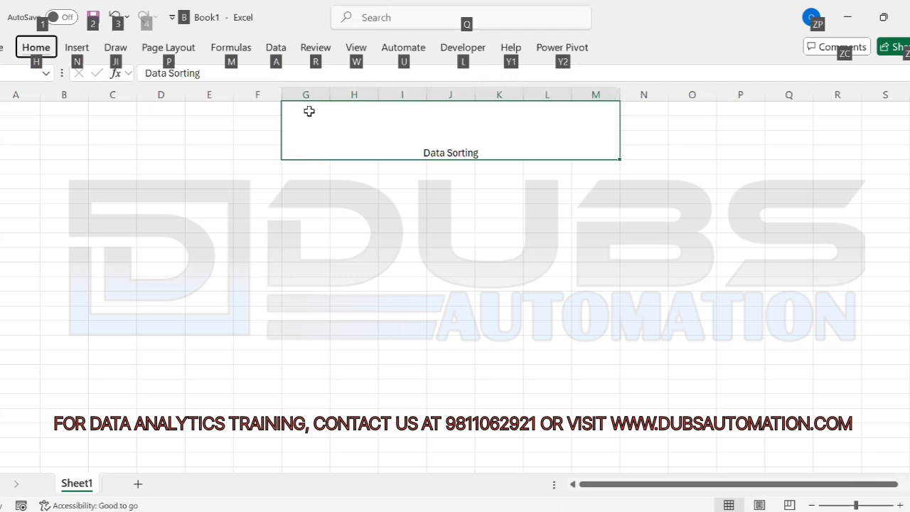
pyautogui.press('alt')
pyautogui.write('ham')
pyautogui.press('Escape')
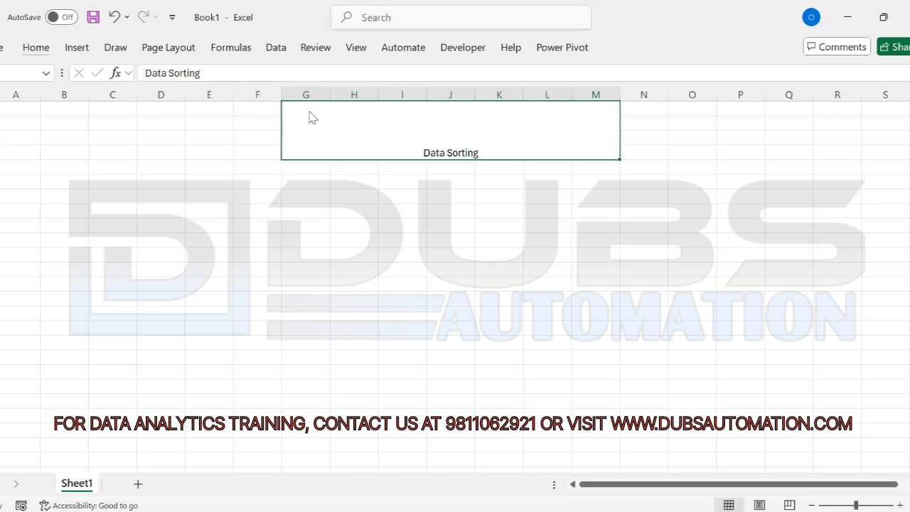
# Step: Middle-align the title vertically and set its font size to 30
pyautogui.hotkey('alt', 'h')
pyautogui.press('a')
pyautogui.press('m')
pyautogui.press('alt')
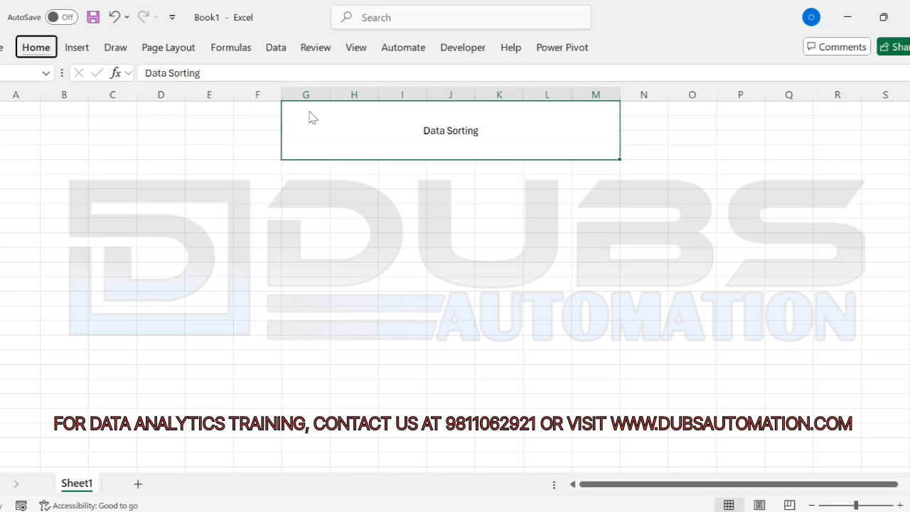
pyautogui.write('hfs30')
pyautogui.press('Return')
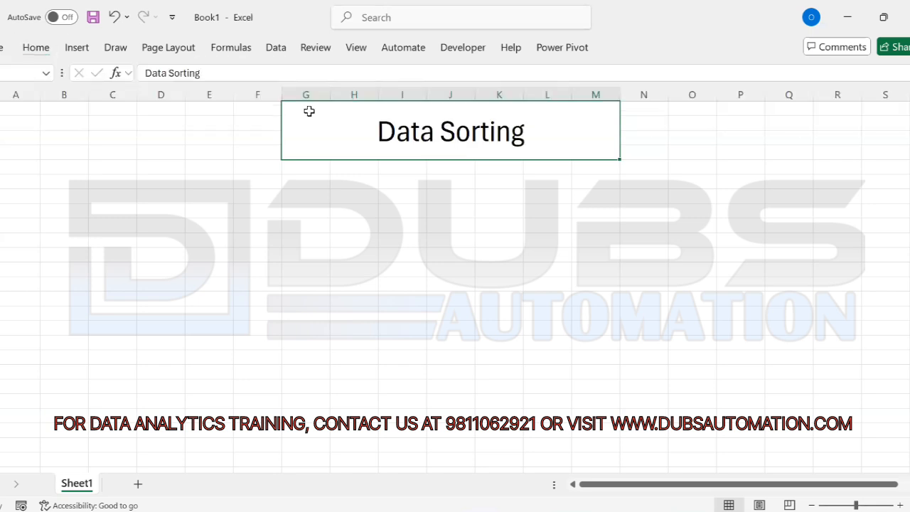
# Step: Give the title a grey theme-shade fill, then move to cell H6
pyautogui.hotkey('alt', 'h')
pyautogui.press('h')
pyautogui.press('Down')
pyautogui.press('Down')
pyautogui.press('Down')
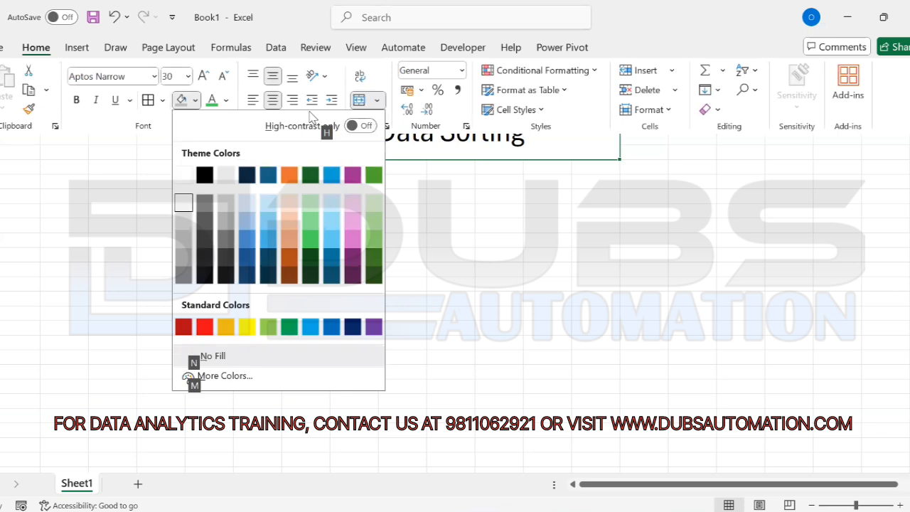
pyautogui.press('Down')
pyautogui.press('Return')
pyautogui.press('Down')
pyautogui.press('Down')
pyautogui.press('Down')
pyautogui.press('Down')
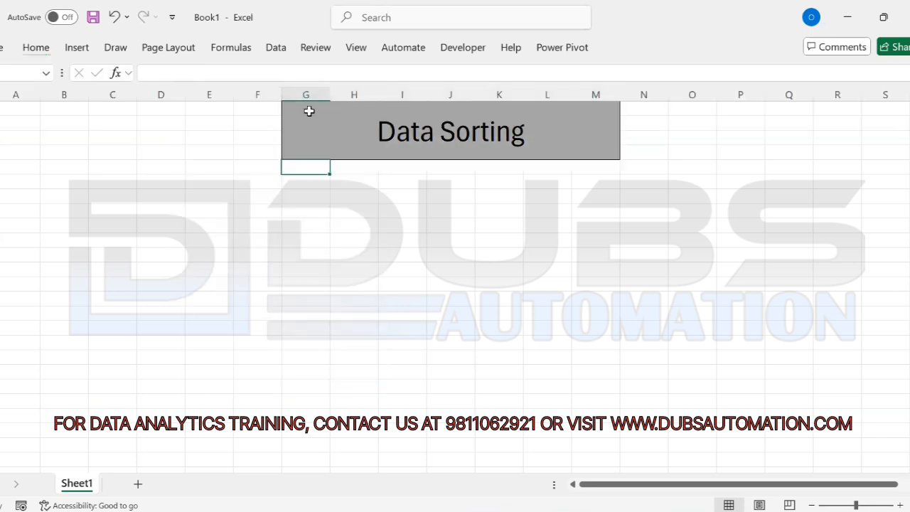
pyautogui.press('Right')
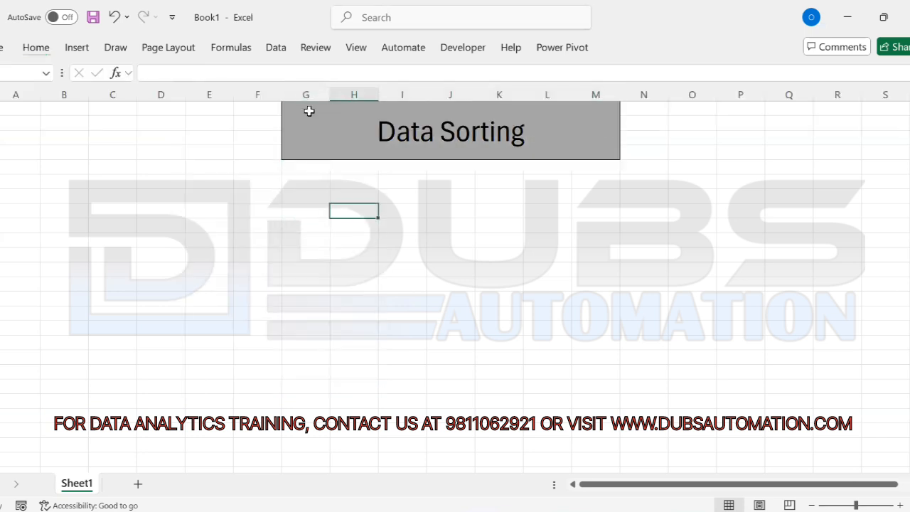
pyautogui.keyDown('ctrl'); pyautogui.scroll(3, 310, 111); pyautogui.keyUp('ctrl')
pyautogui.press('Right')
pyautogui.press('Right')
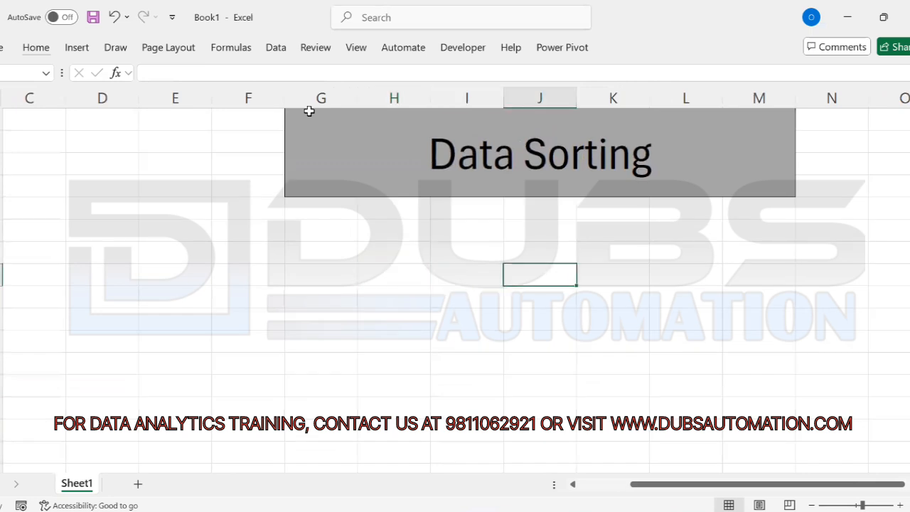
pyautogui.press('Left')
pyautogui.press('Left')
# Step: Enter 'Data Sorting' in H6 and 'To arrange Data order by' in I6
pyautogui.write('Data Sorting')
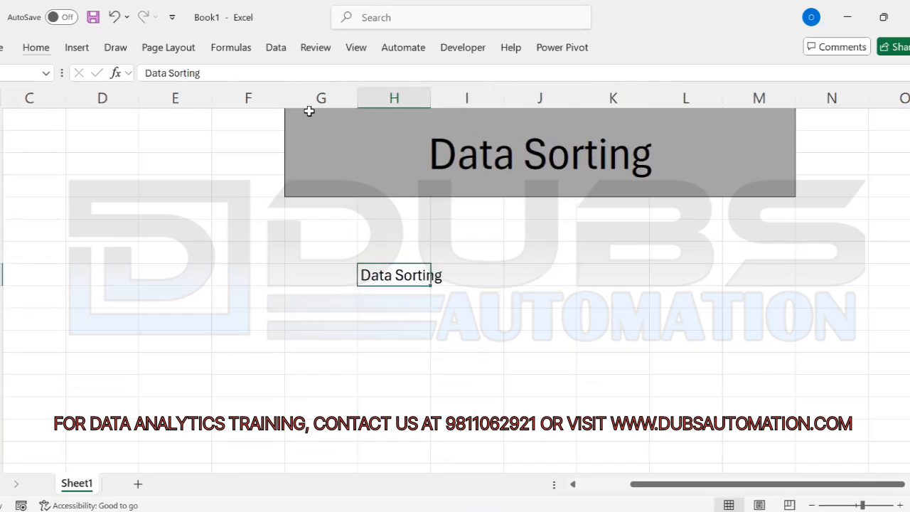
pyautogui.press('Tab')
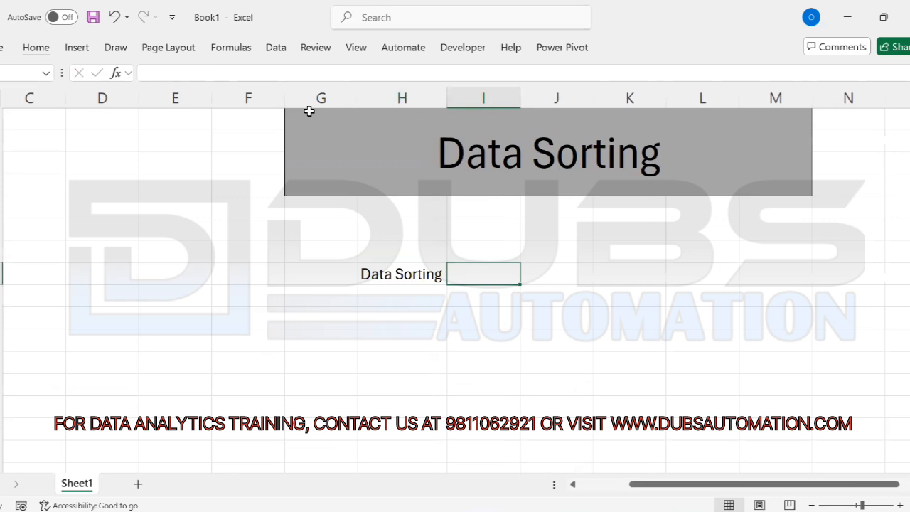
pyautogui.write('To arra')
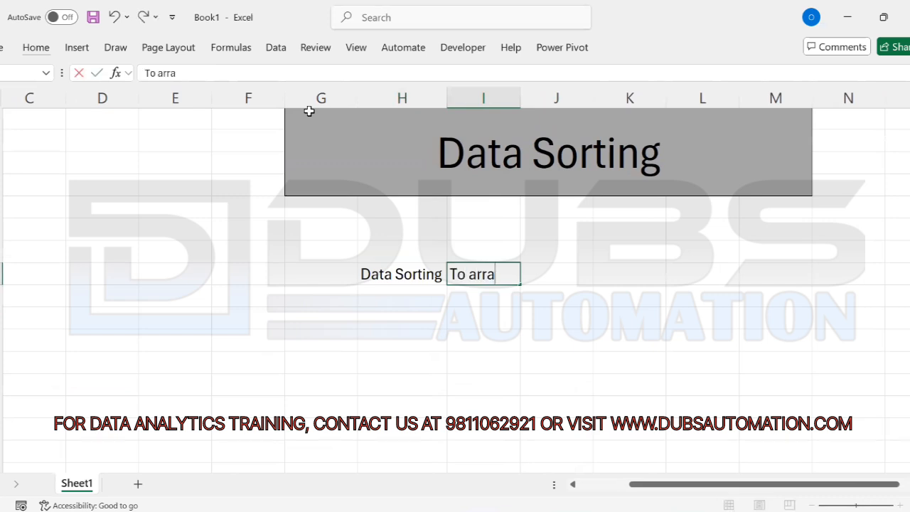
pyautogui.write('nge Data')
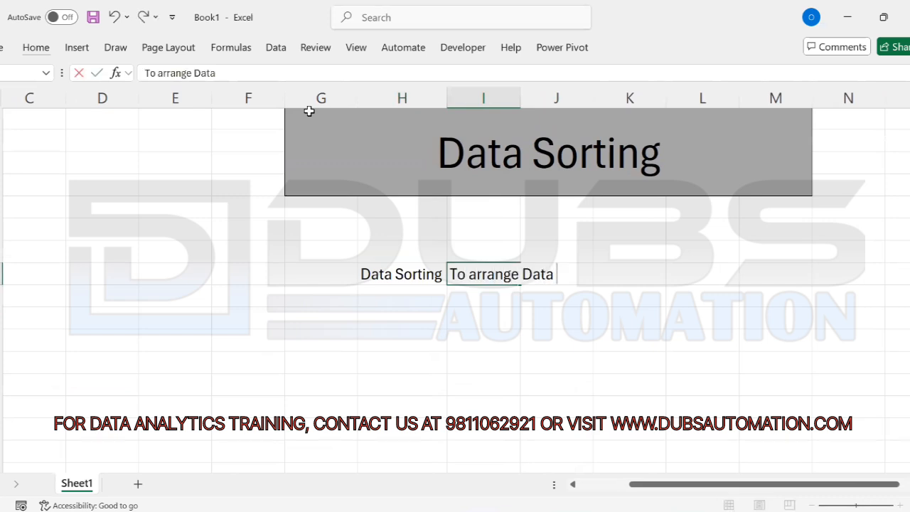
pyautogui.write(' order by')
pyautogui.press('Return')
# Step: Make the Data Sorting label bold with Ctrl+B
pyautogui.press('Left')
pyautogui.press('Up')
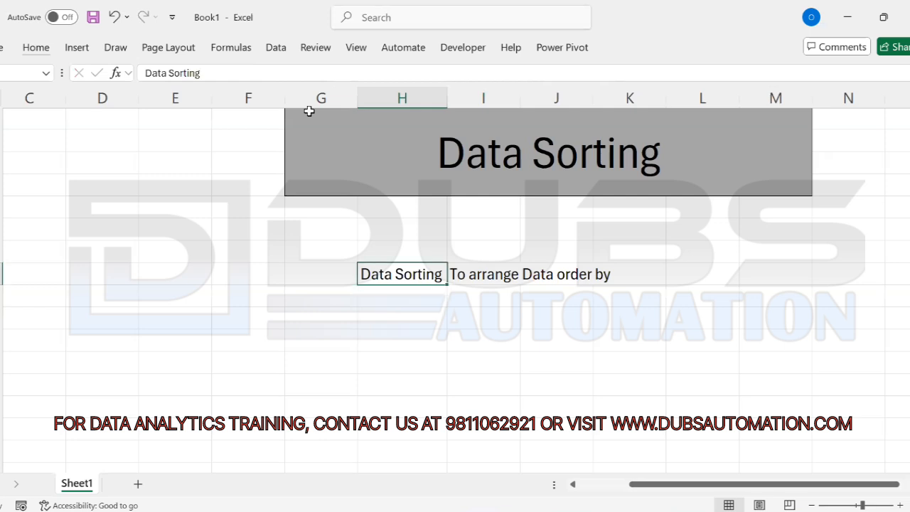
pyautogui.hotkey('ctrl', 'b')
pyautogui.press('Down')
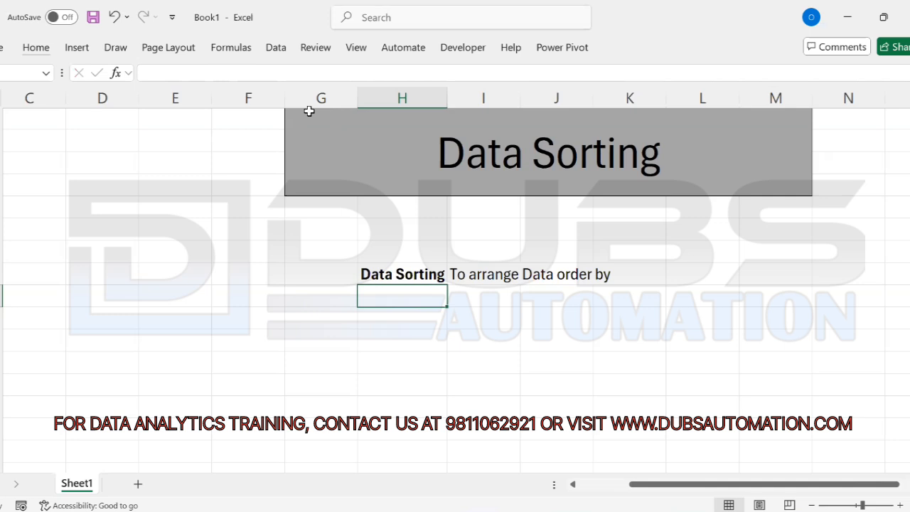
pyautogui.press('Down')
pyautogui.press('Down')
pyautogui.press('Down')
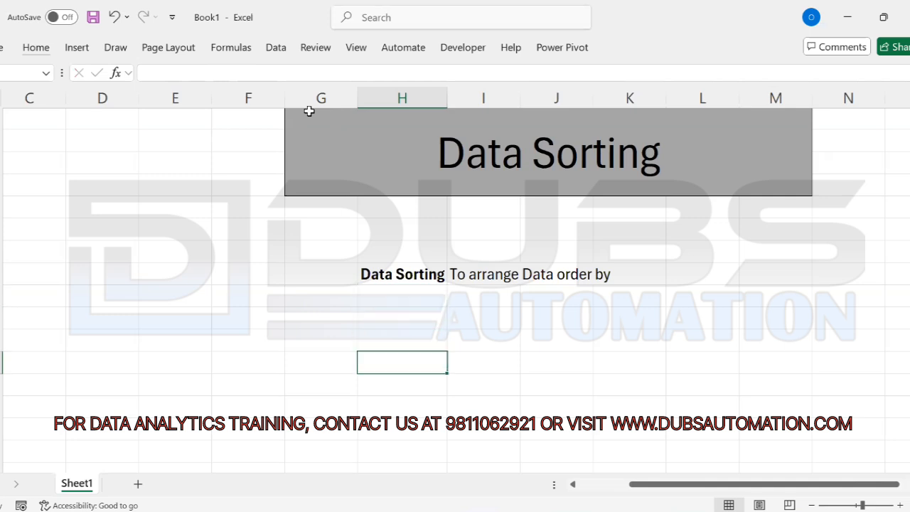
# Step: Enter the headers 'Sr No' and 'Way to apply Data Sorting' side by side
pyautogui.press('Up')
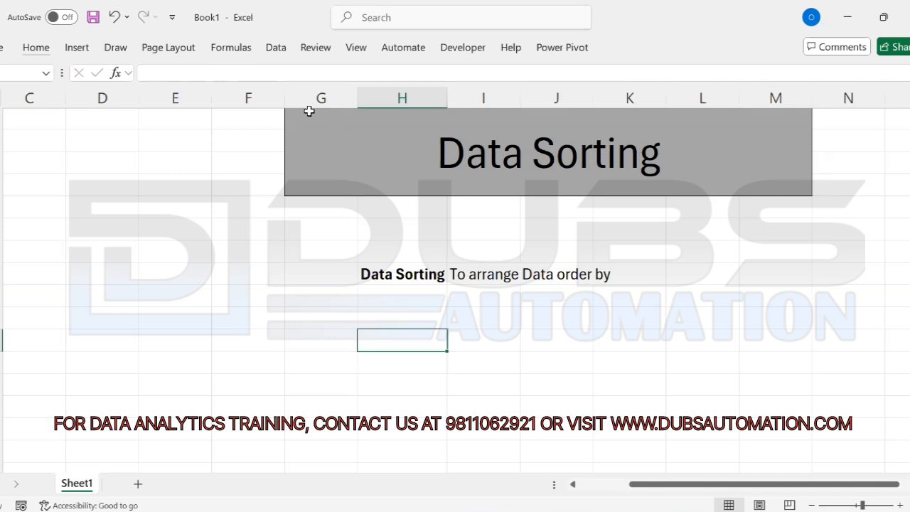
pyautogui.write('Sr No')
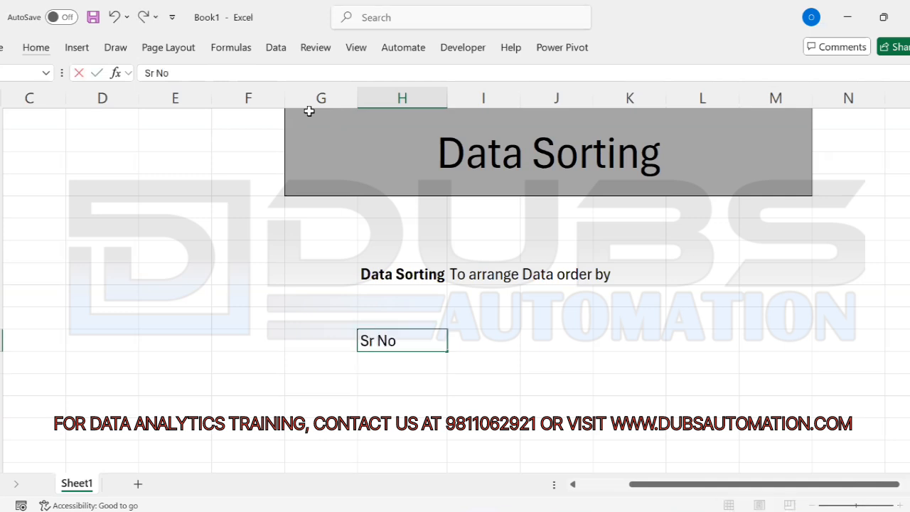
pyautogui.press('Return')
pyautogui.press('Right')
pyautogui.press('Up')
pyautogui.write('Wat')
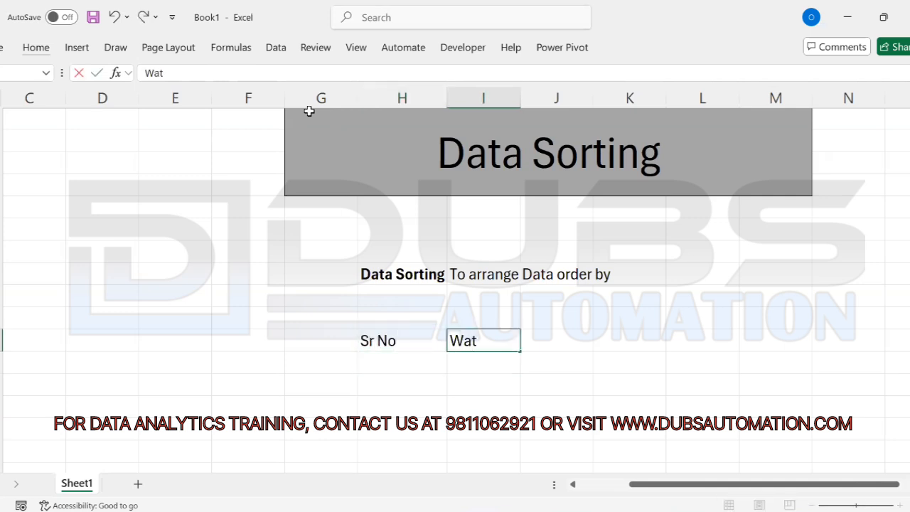
pyautogui.press('BackSpace')
pyautogui.write('y to apply Da')
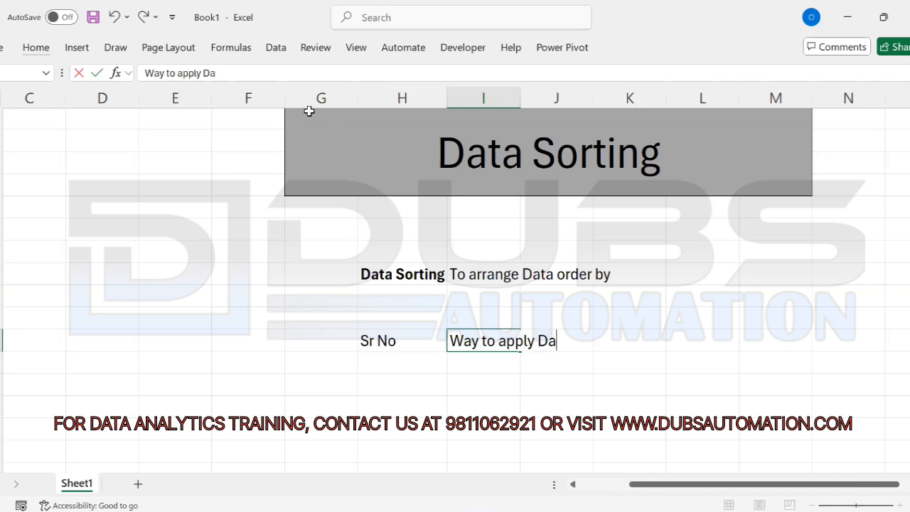
pyautogui.write('ta Sorting')
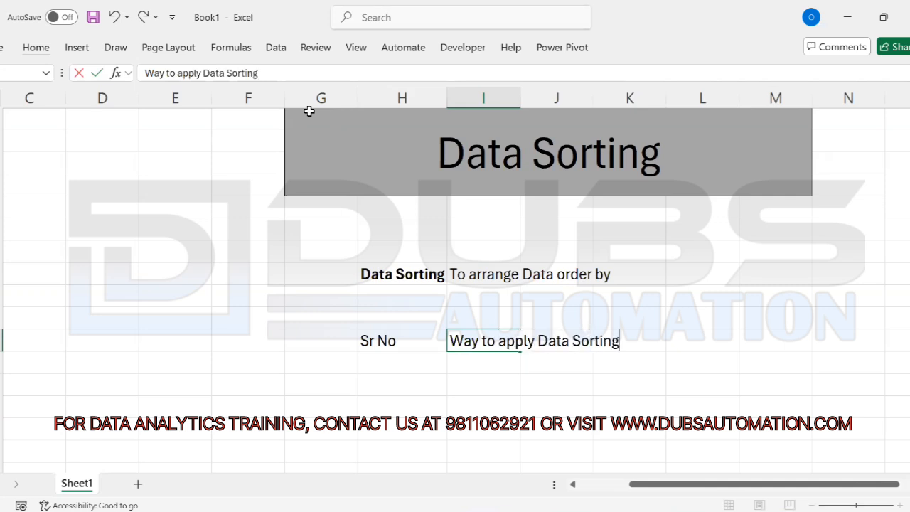
pyautogui.hotkey('ctrl', 'Return')
# Step: Autofit column I and apply the Neutral cell style to both headers
pyautogui.hotkey('alt', 'h')
pyautogui.press('o')
pyautogui.press('i')
pyautogui.press('Left')
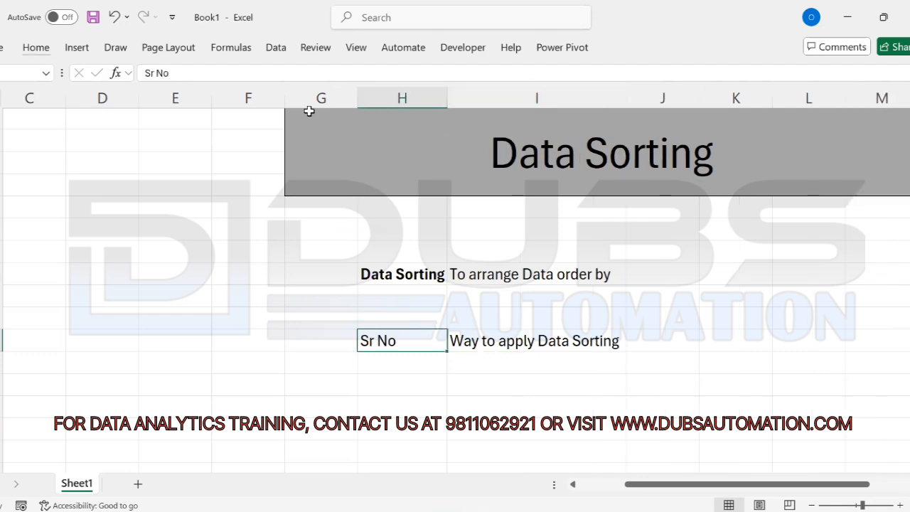
pyautogui.hotkey('shift', 'Right')
pyautogui.press('h')
pyautogui.press('j')
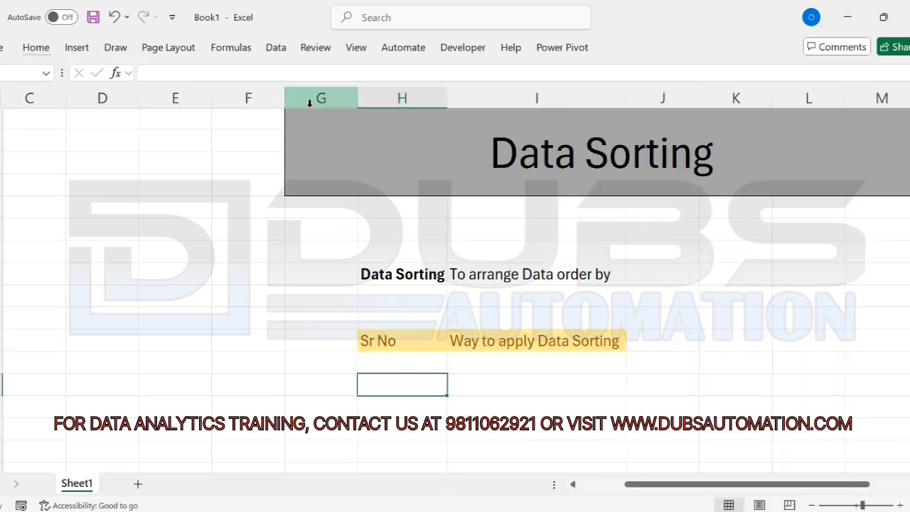
pyautogui.press('Down')
pyautogui.press('Down')
pyautogui.press('Down')
pyautogui.press('Down')
pyautogui.press('Down')
pyautogui.press('Down')
pyautogui.press('Down')
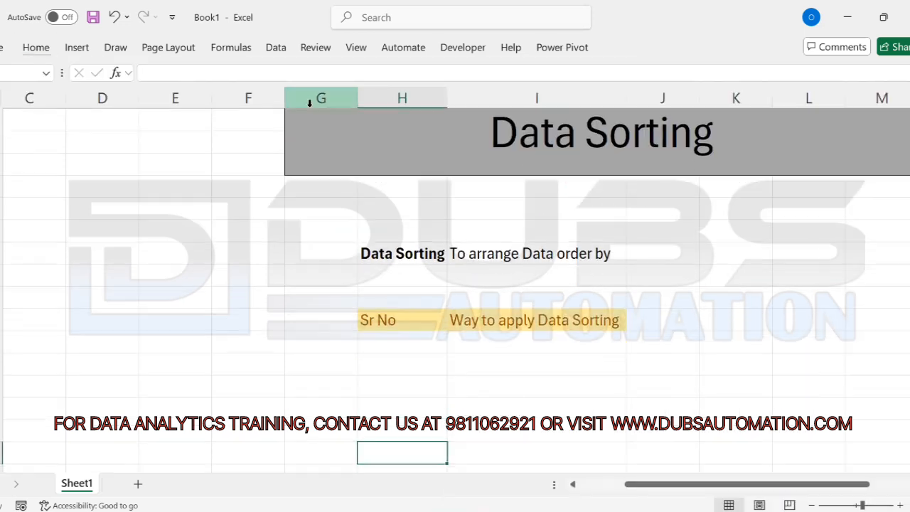
pyautogui.press('Up')
pyautogui.press('Up')
pyautogui.press('Up')
pyautogui.press('Up')
pyautogui.press('Up')
pyautogui.press('Up')
pyautogui.press('Up')
pyautogui.press('Up')
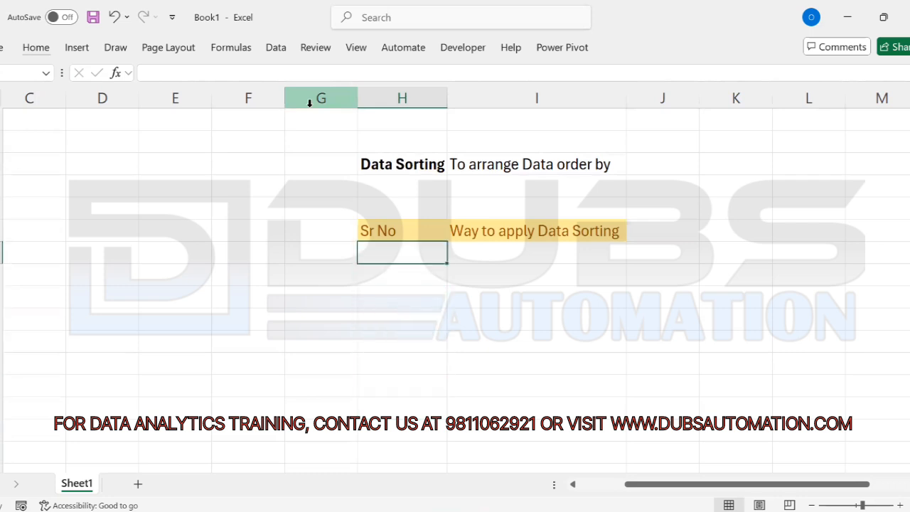
# Step: Add row A). with the method 'Home Tab->Data Sorting'
pyautogui.write('A).')
pyautogui.press('Tab')
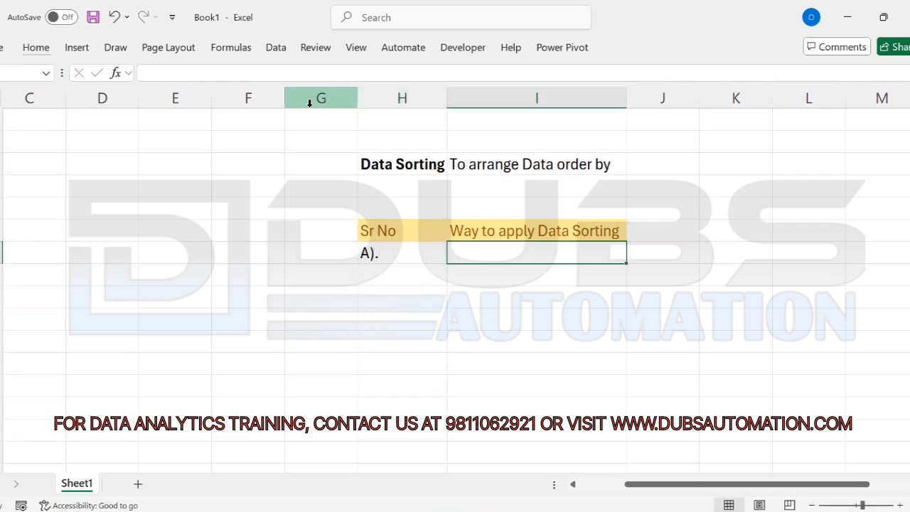
pyautogui.write('Home Ta')
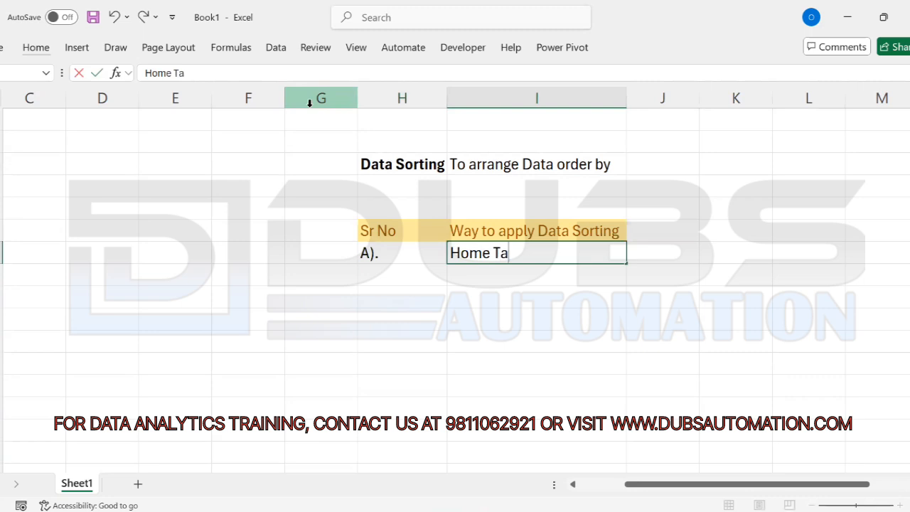
pyautogui.write('b->Data Sorting')
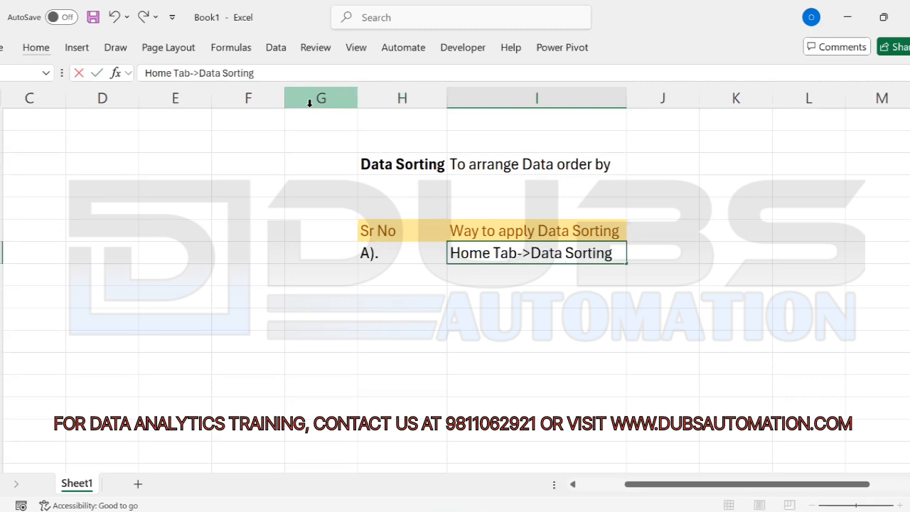
pyautogui.press('Return')
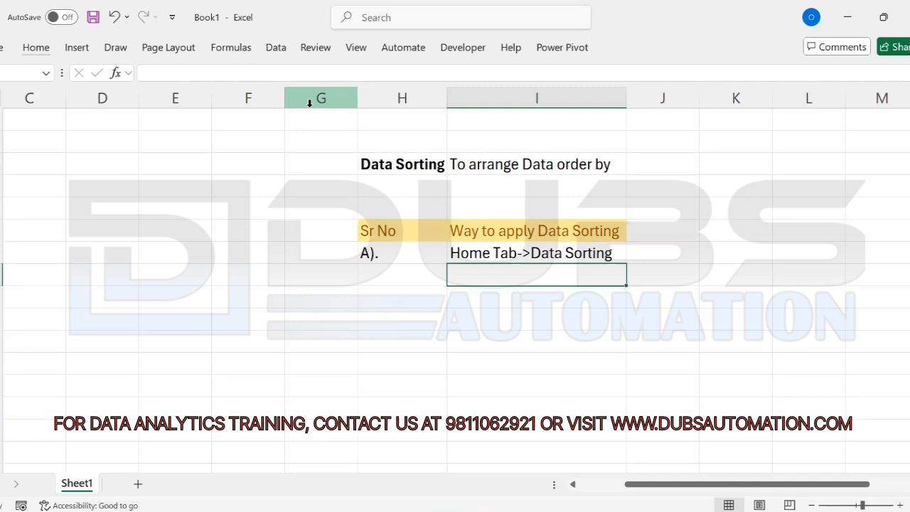
pyautogui.press('Left')
# Step: Add row B). with the method 'Right Click -> data Sorting'
pyautogui.write('B).')
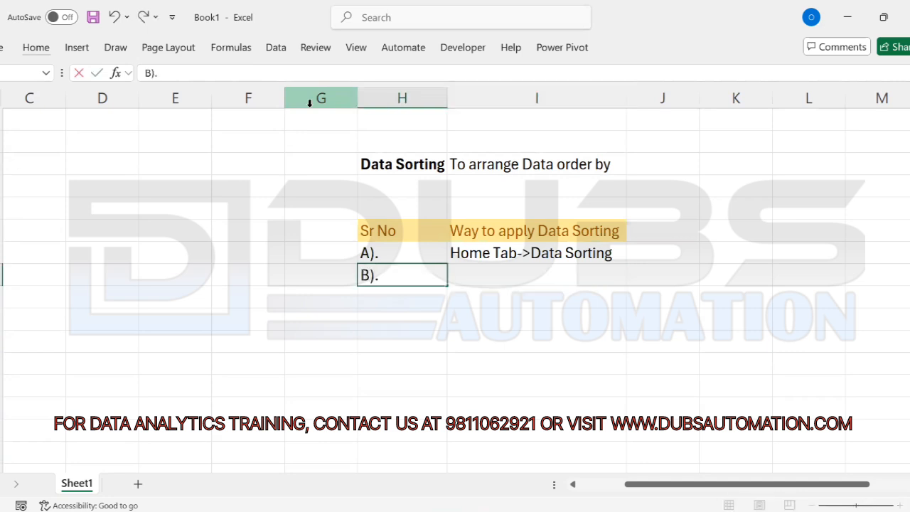
pyautogui.press('Tab')
pyautogui.write('Ro')
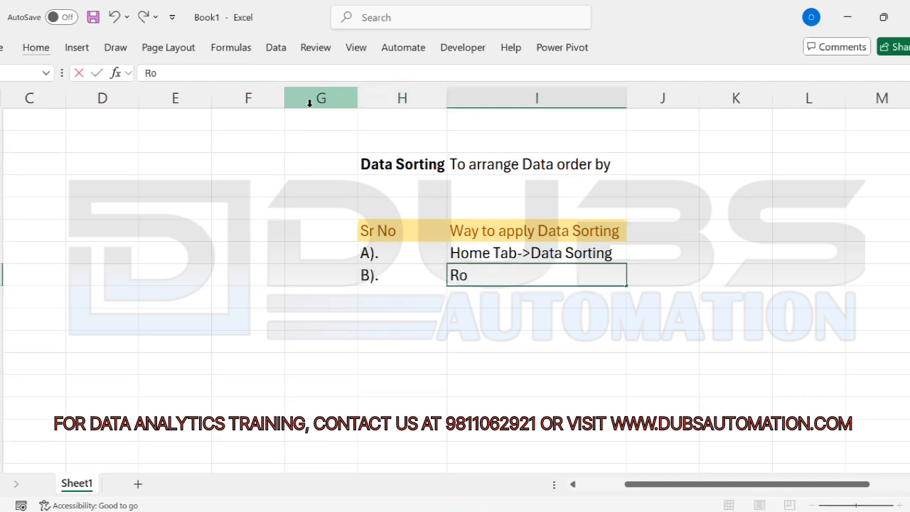
pyautogui.press('BackSpace')
pyautogui.write('ight Click -')
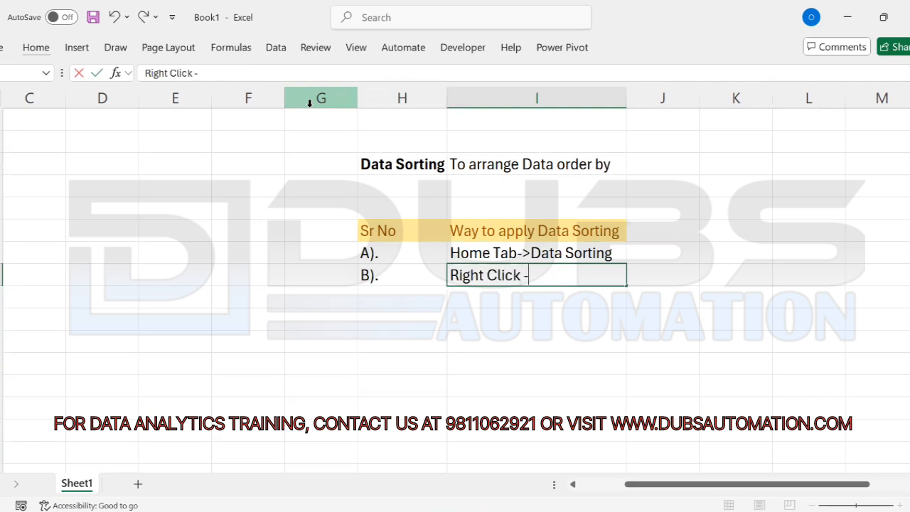
pyautogui.write('> data Sorting')
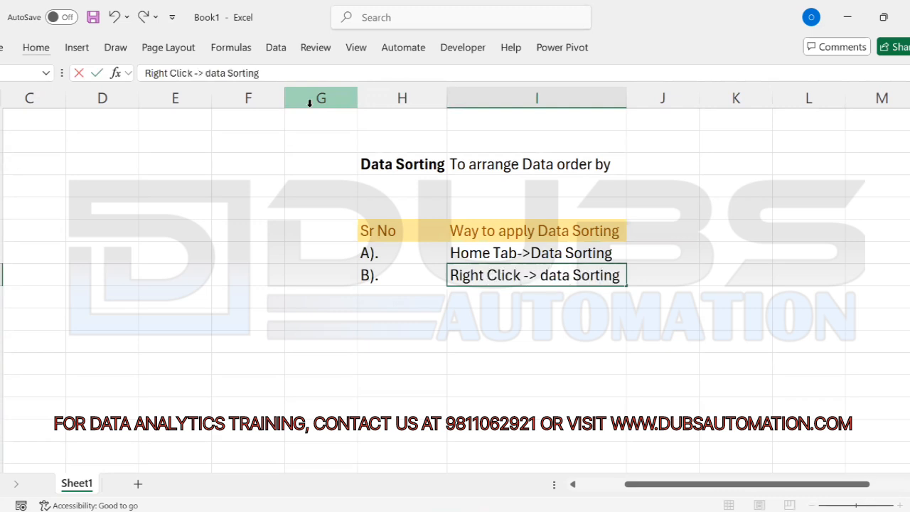
pyautogui.press('Return')
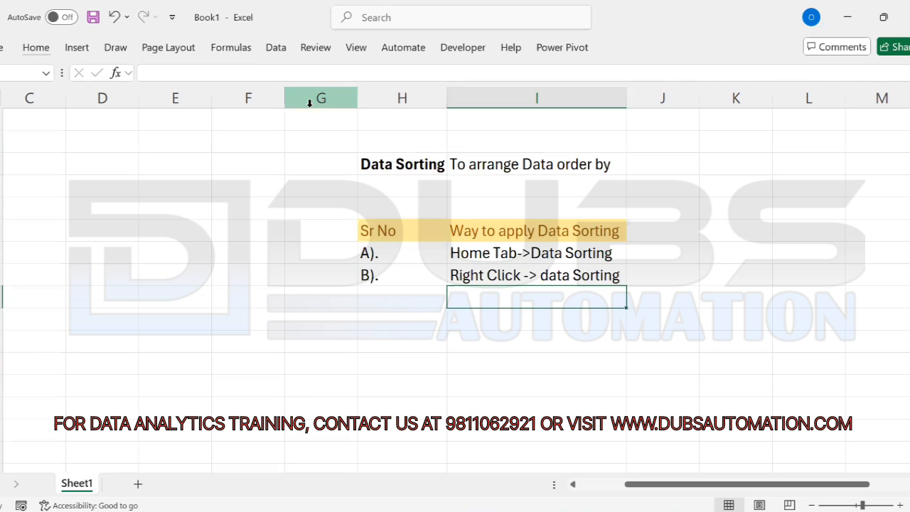
# Step: Capitalise 'Data' in the Right Click entry and start row C)
pyautogui.press('Up')
pyautogui.press('F2')
pyautogui.press('Left')
pyautogui.press('Left')
pyautogui.press('Left')
pyautogui.press('Left')
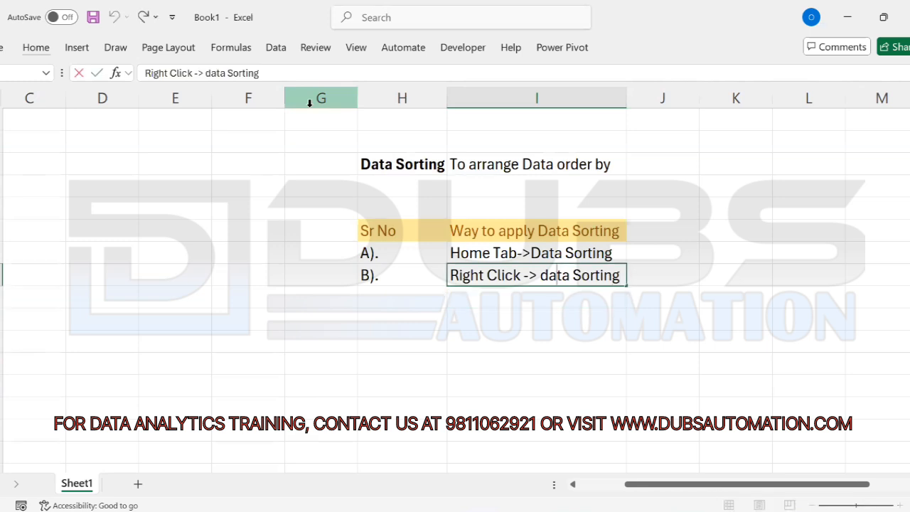
pyautogui.press('BackSpace')
pyautogui.write('D')
pyautogui.press('Return')
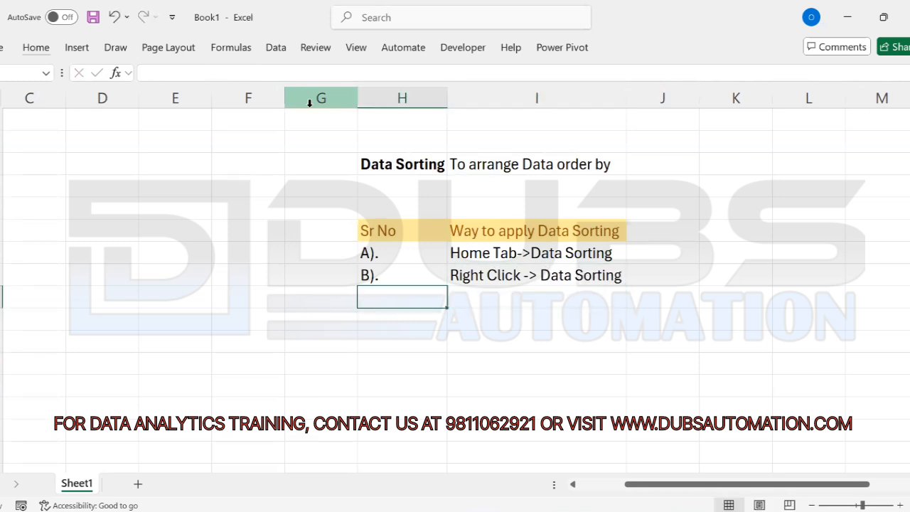
pyautogui.write('C).')
pyautogui.press('Tab')
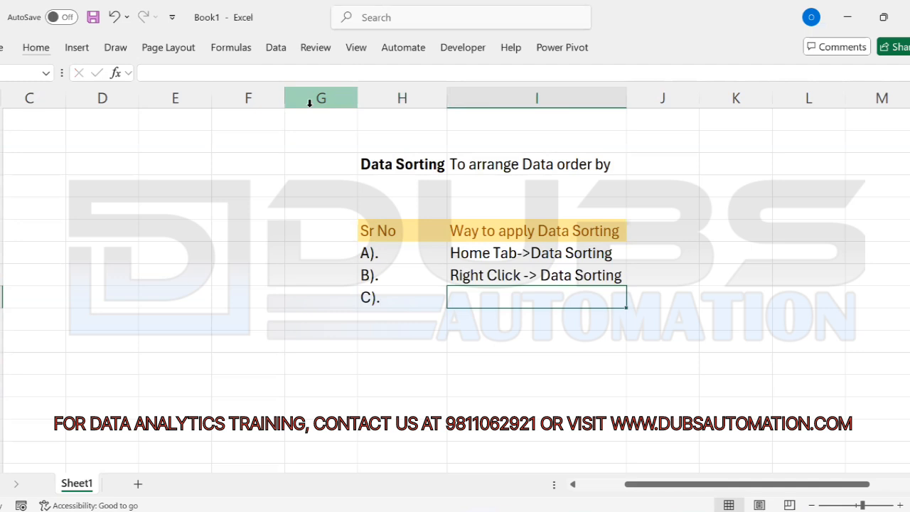
# Step: Enter 'Data Tab->Data Sorting' for C). and add row D). 'Alt+D+S'
pyautogui.write('Data Tab')
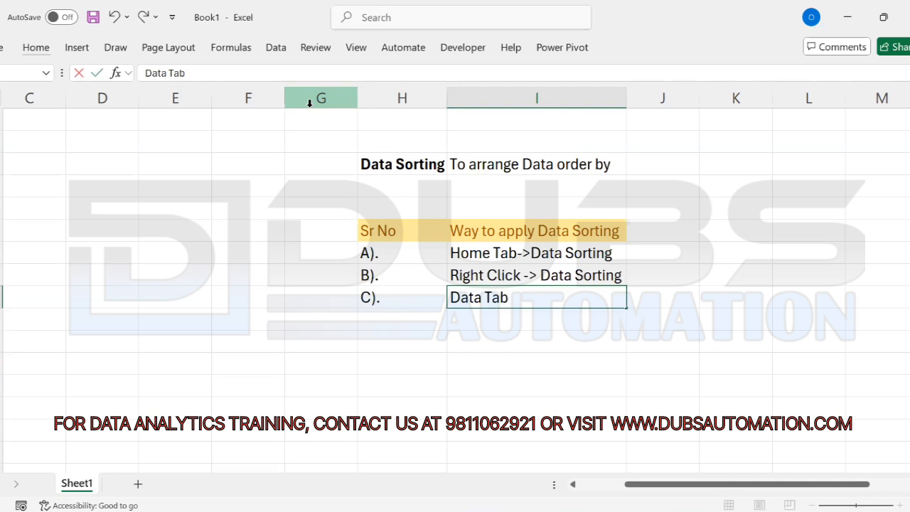
pyautogui.write('->Data Sorting')
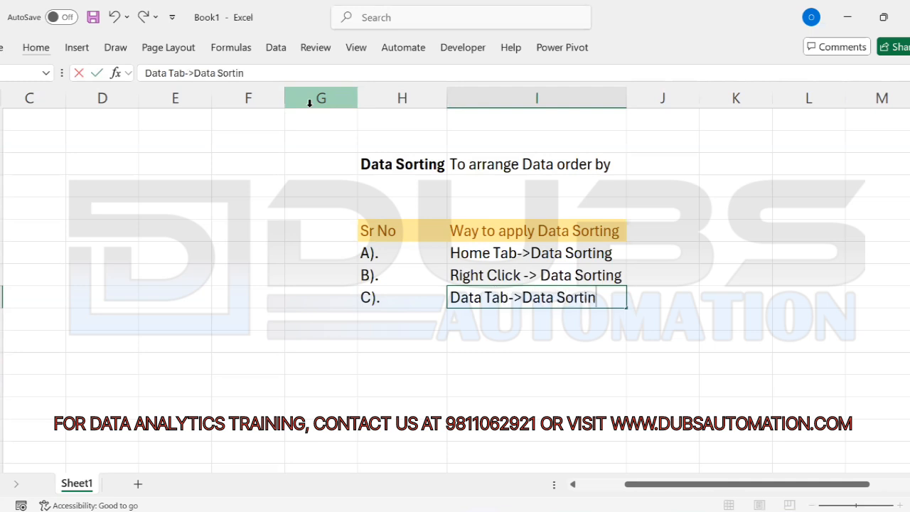
pyautogui.press('Return')
pyautogui.press('Left')
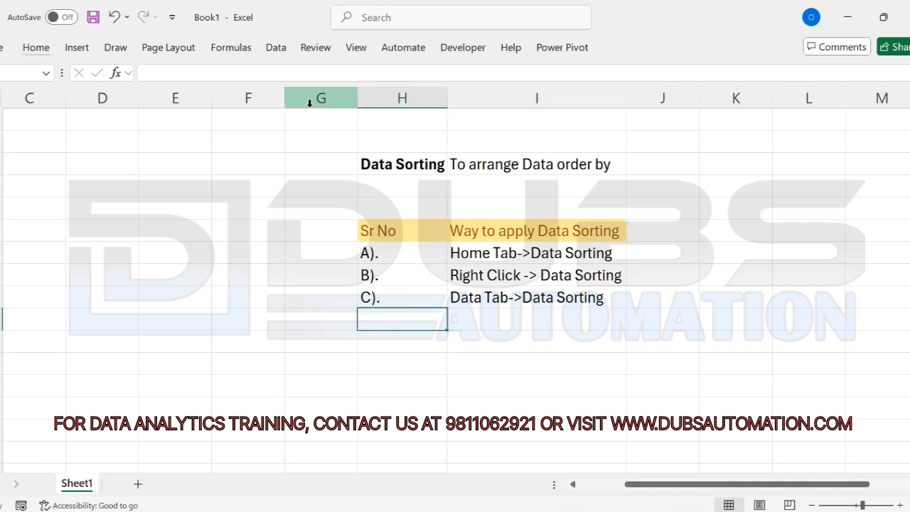
pyautogui.write('D).')
pyautogui.press('Tab')
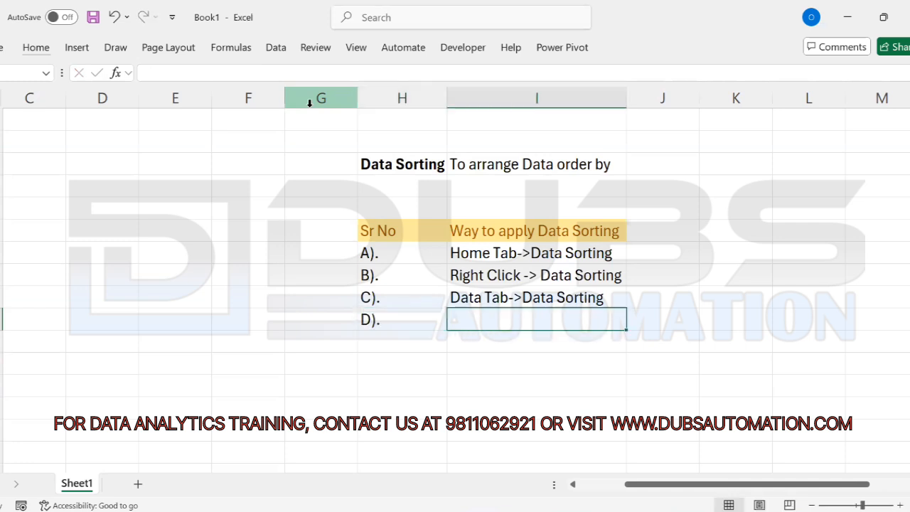
pyautogui.write('Alt+D+S')
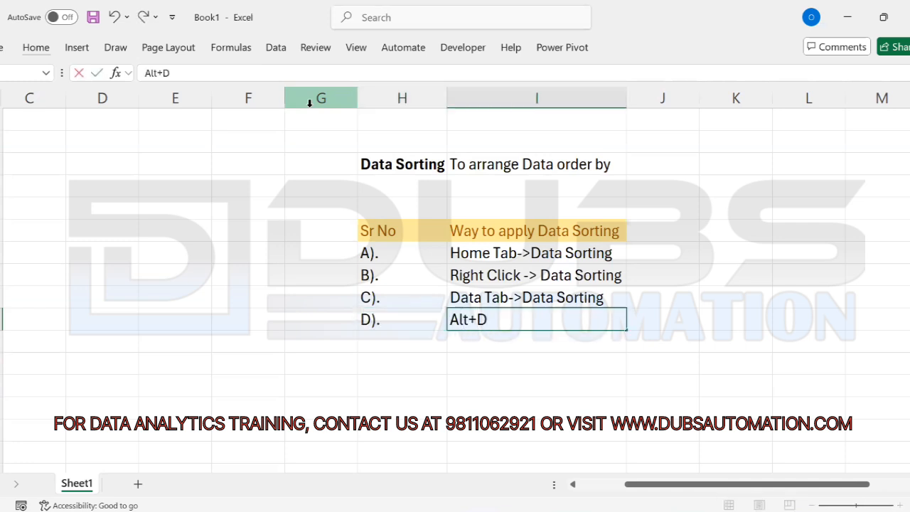
pyautogui.press('Return')
# Step: Select the sorting-methods table H10:I14 and apply All Borders
pyautogui.press('Up')
pyautogui.press('Up')
pyautogui.press('Up')
pyautogui.press('Up')
pyautogui.press('Left')
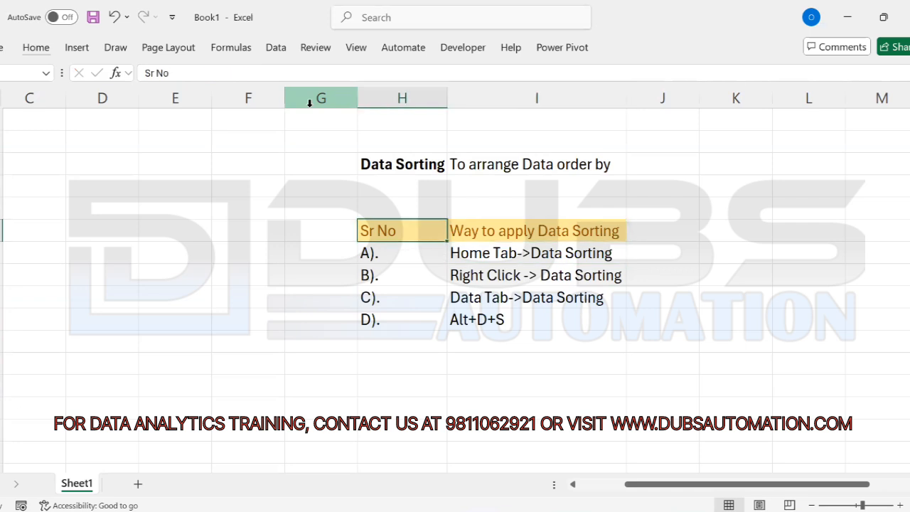
pyautogui.hotkey('shift', 'Right')
pyautogui.hotkey('shift', 'Down')
pyautogui.hotkey('shift', 'Down')
pyautogui.hotkey('shift', 'Down')
pyautogui.hotkey('shift', 'Down')
pyautogui.press('alt')
pyautogui.press('h')
pyautogui.press('b')
pyautogui.press('a')
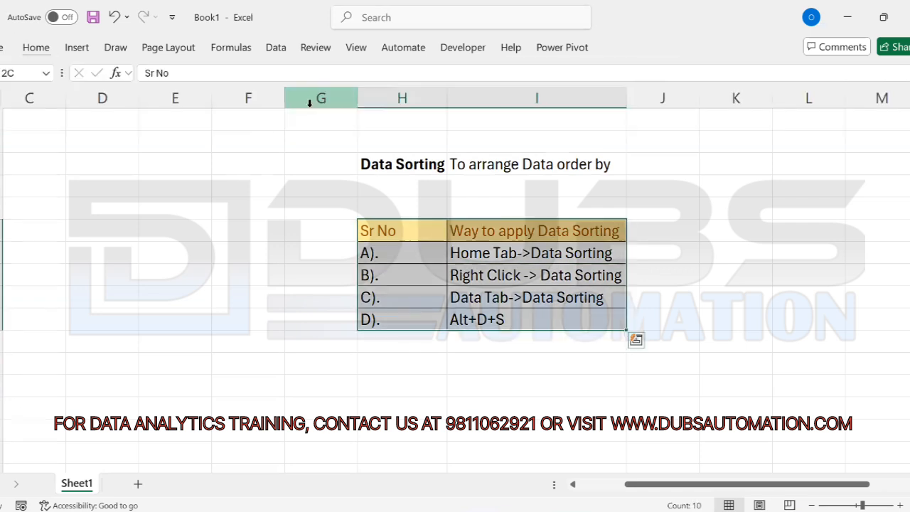
# Step: Open the Alt+D+S cell for editing and recommit it unchanged
pyautogui.press('Down')
pyautogui.press('Down')
pyautogui.press('Down')
pyautogui.press('Down')
pyautogui.press('Right')
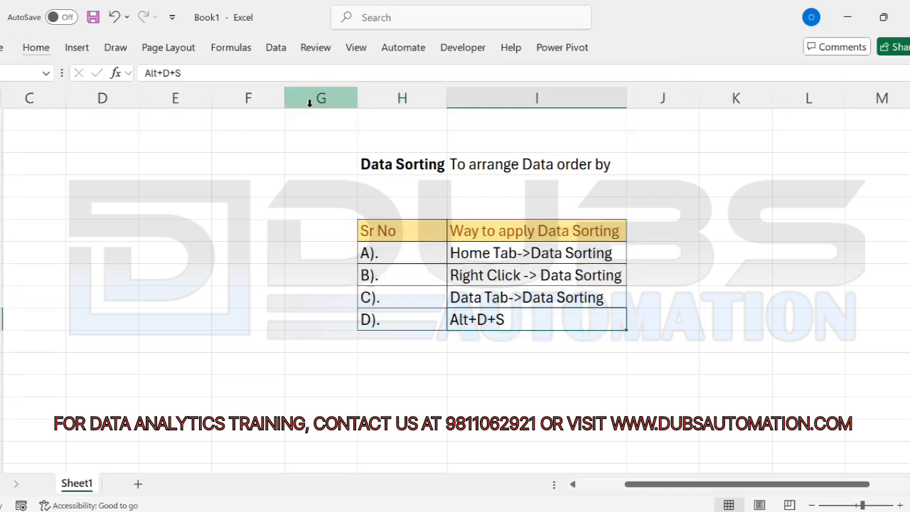
pyautogui.press('F2')
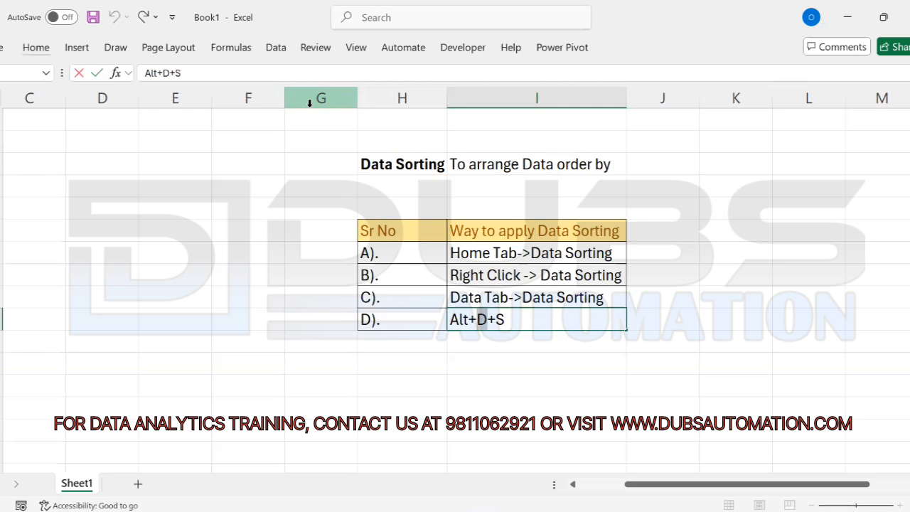
pyautogui.press('Right')
pyautogui.press('Right')
pyautogui.press('Return')
pyautogui.press('Up')
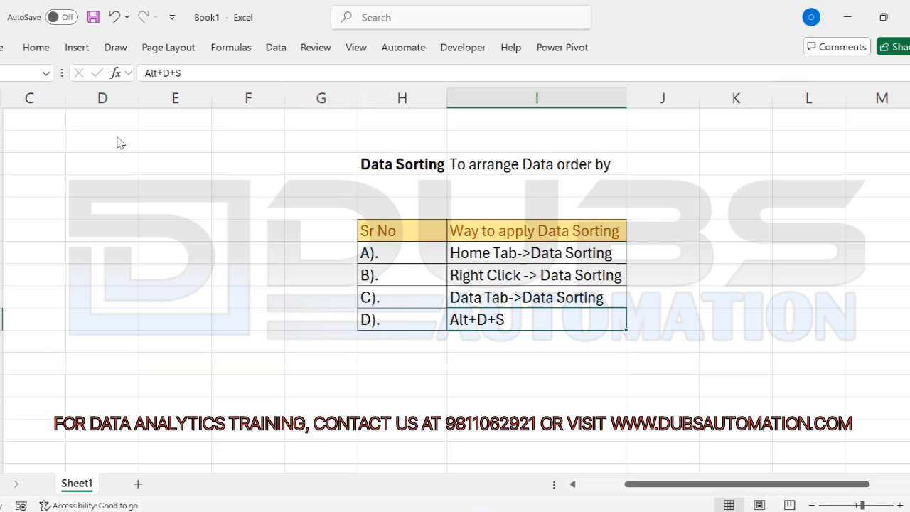
# Step: Insert a purple gradient WordArt via Insert > Text > WordArt
pyautogui.press('alt')
pyautogui.press('n')
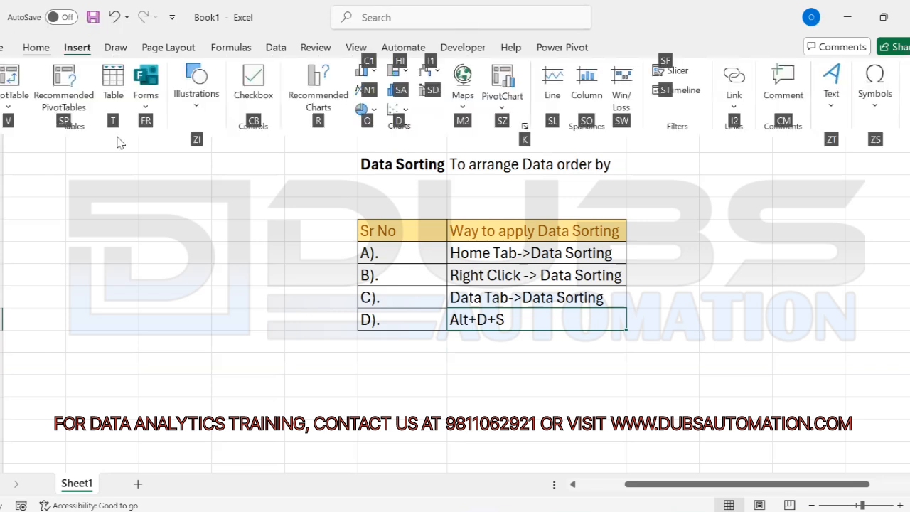
pyautogui.press('z')
pyautogui.press('t')
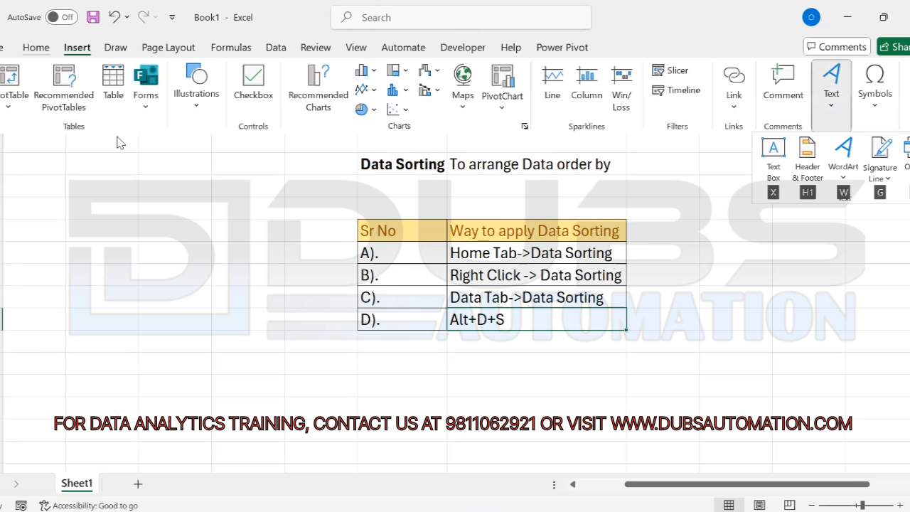
pyautogui.press('w')
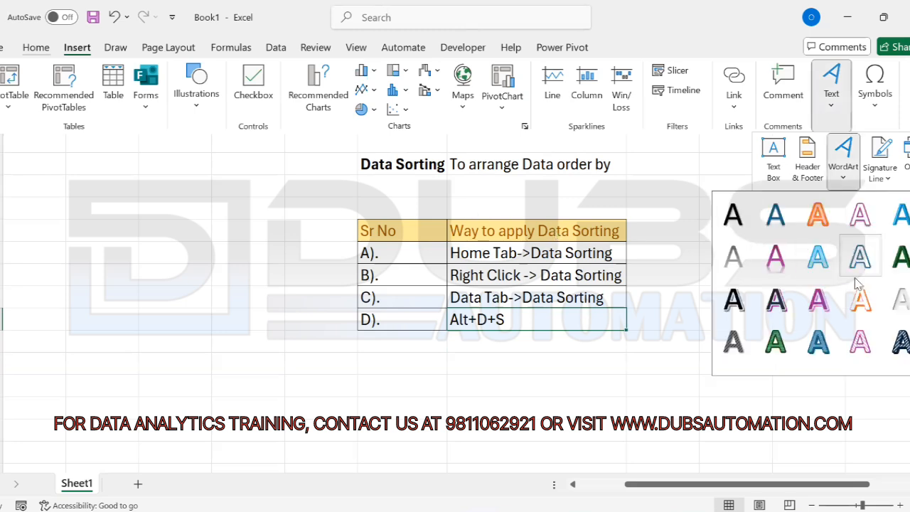
pyautogui.click(822, 306)
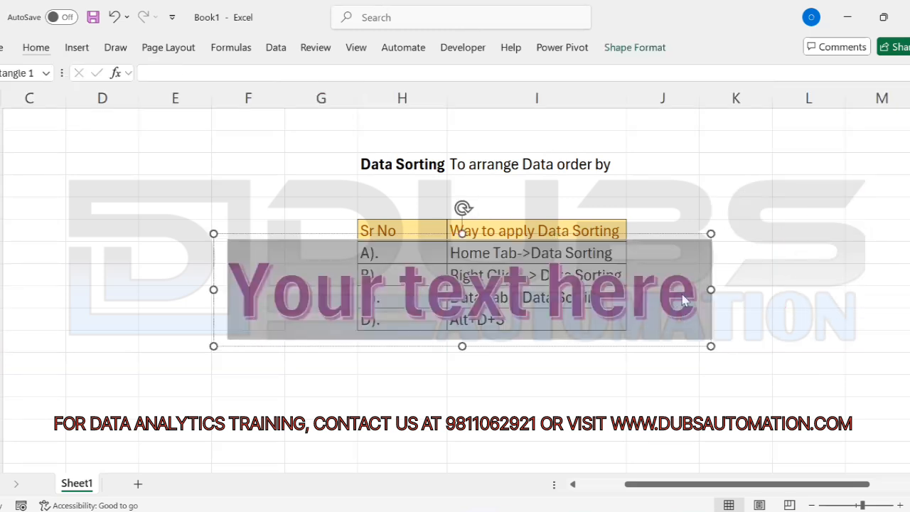
# Step: Replace the WordArt text with ALT+D+S and move it right of the table
pyautogui.click(692, 291)
pyautogui.hotkey('ctrl', 'shift', 'Left')
pyautogui.hotkey('ctrl', 'shift', 'Left')
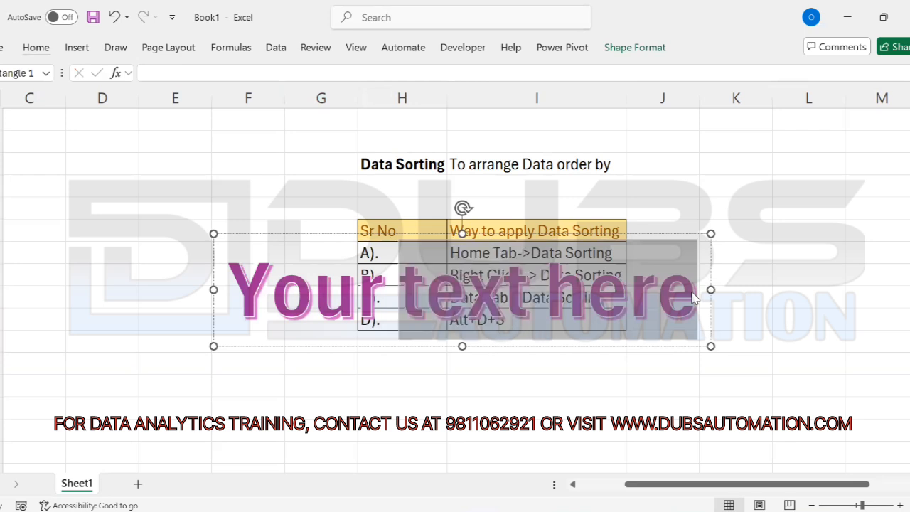
pyautogui.hotkey('ctrl', 'shift', 'Left')
pyautogui.write('ALT+')
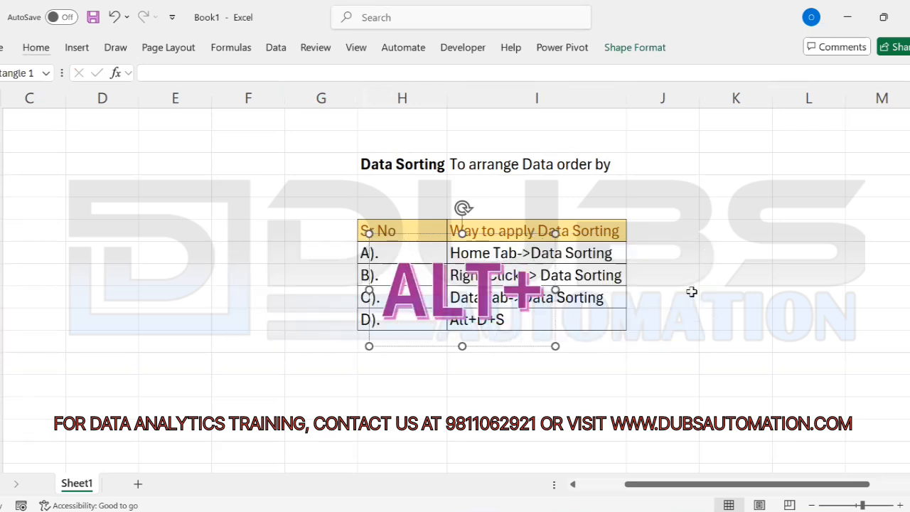
pyautogui.write('D+S')
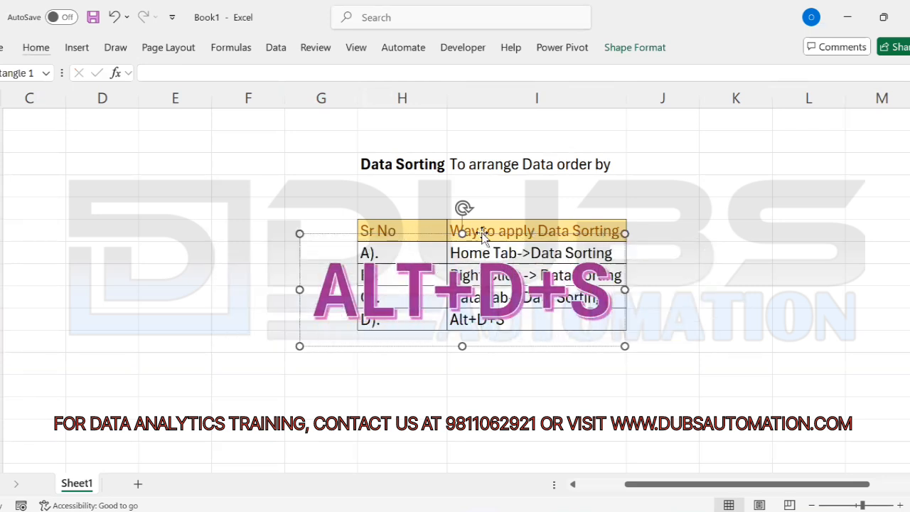
pyautogui.moveTo(482, 235); pyautogui.dragTo(809, 213)
pyautogui.click(785, 384)
pyautogui.press('Right')
pyautogui.press('Right')
pyautogui.press('Right')
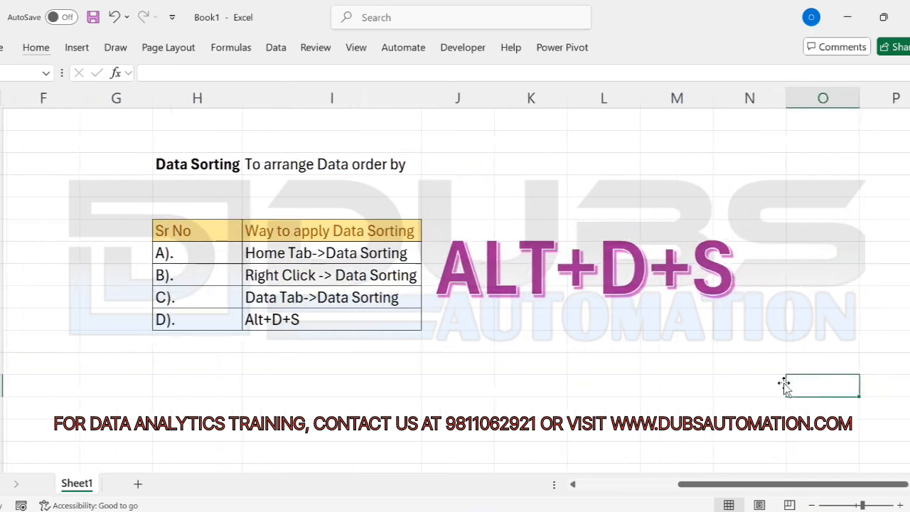
pyautogui.press('Left')
pyautogui.press('Left')
pyautogui.press('Left')
pyautogui.press('Left')
pyautogui.press('Left')
pyautogui.press('Left')
pyautogui.press('Left')
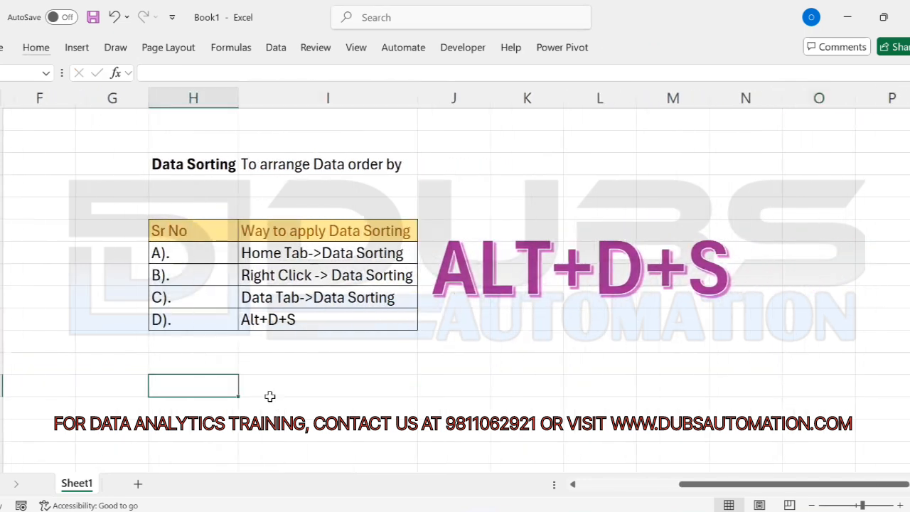
# Step: Add 'Sr No' and 'Topics' headings with row A). Normal Sorting
pyautogui.write('Sr No')
pyautogui.press('Return')
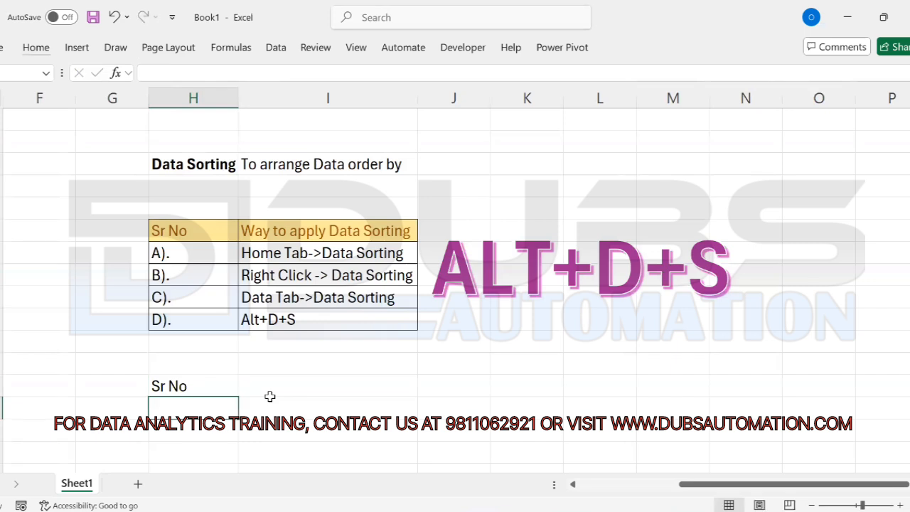
pyautogui.click(270, 395)
pyautogui.write('Topic')
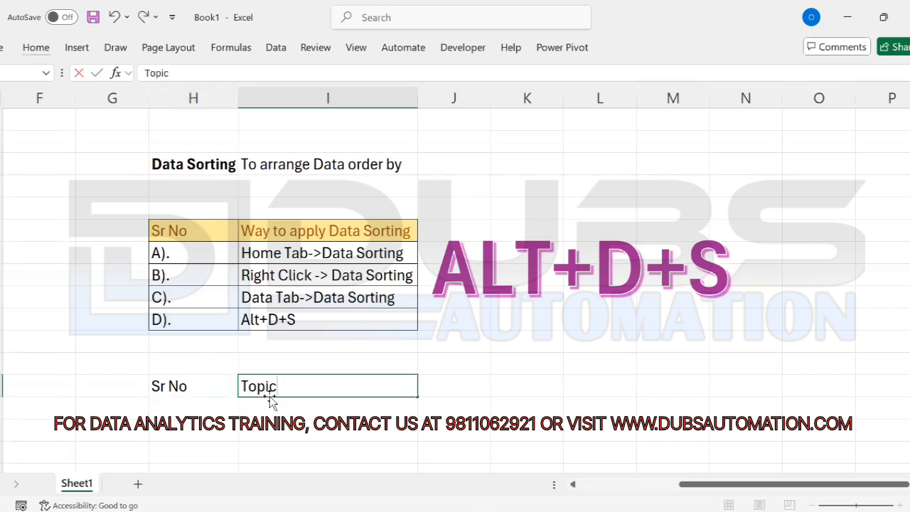
pyautogui.write('s')
pyautogui.press('Return')
pyautogui.press('Left')
pyautogui.write('A)')
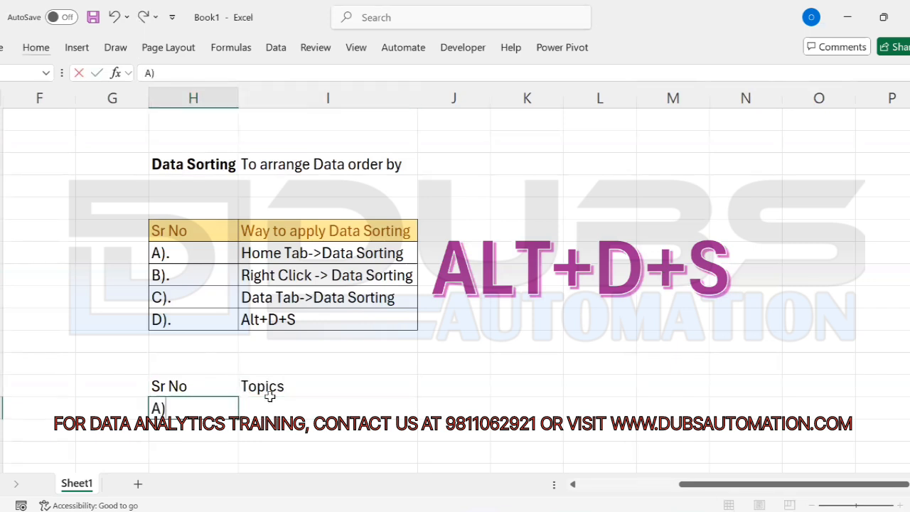
pyautogui.write('.')
pyautogui.press('Tab')
pyautogui.write('Normal')
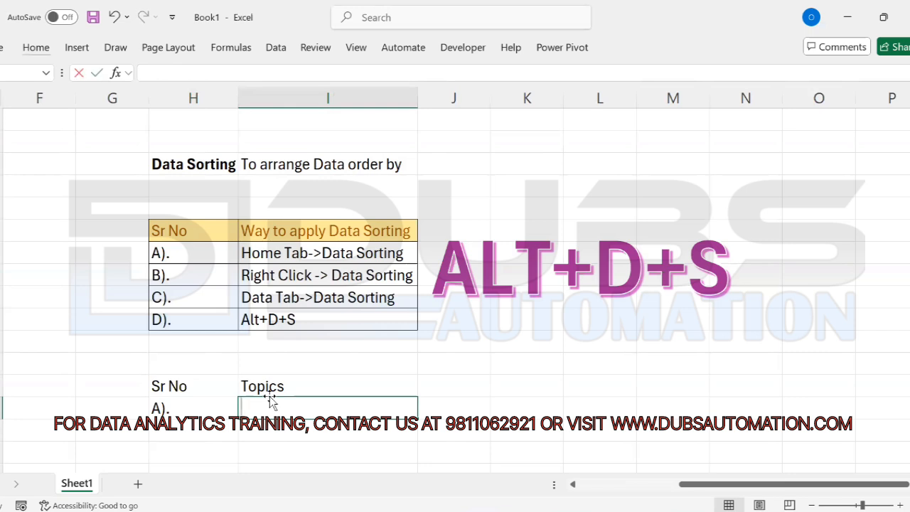
pyautogui.write(' Sorting')
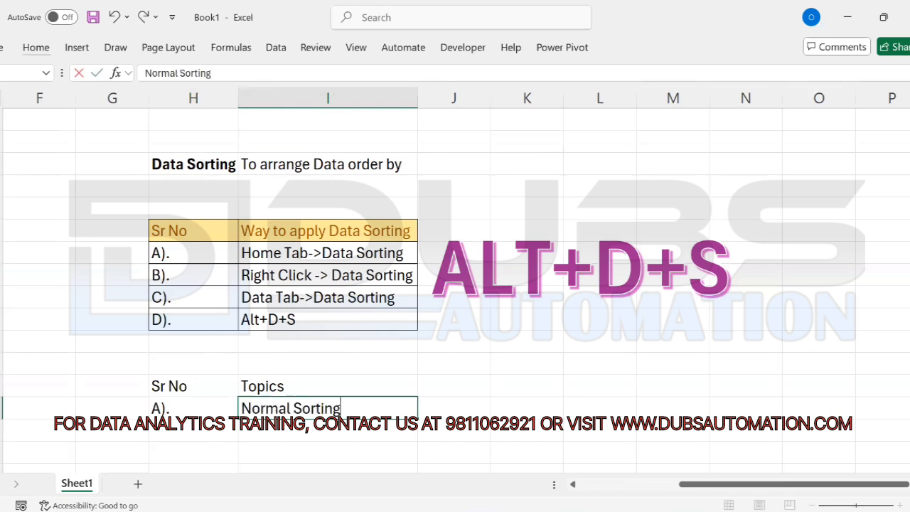
pyautogui.press('Return')
# Step: Add the 'Status' heading and row B). 'Custoom Sorting'
pyautogui.press('Up')
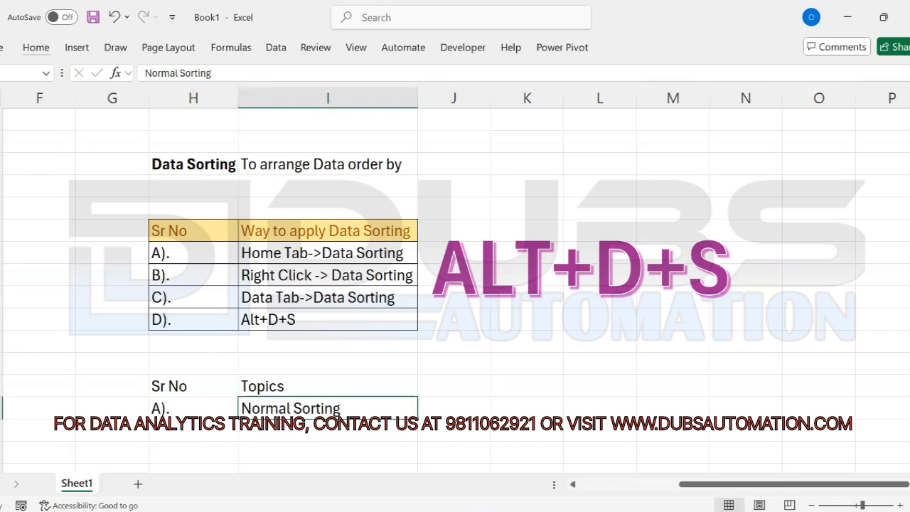
pyautogui.press('Up')
pyautogui.press('Right')
pyautogui.write('Status')
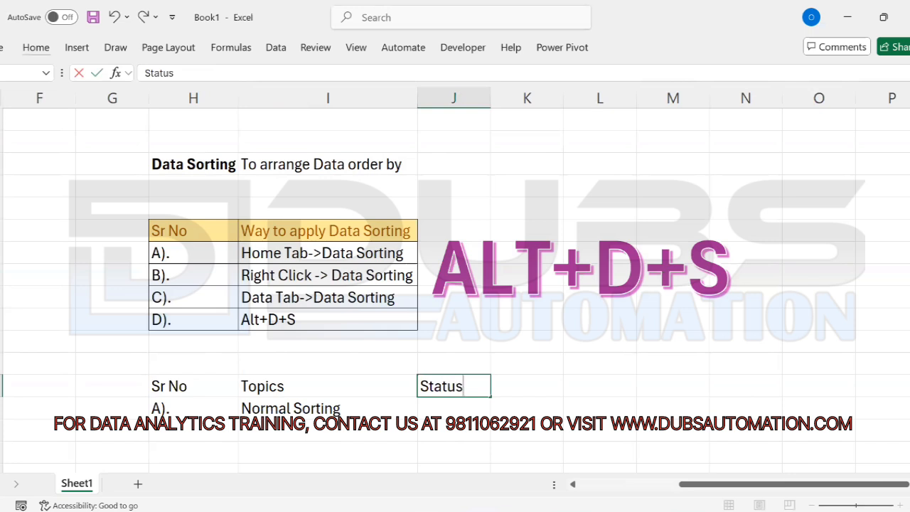
pyautogui.press('Return')
pyautogui.press('Left')
pyautogui.press('Left')
pyautogui.press('Down')
pyautogui.write('B)')
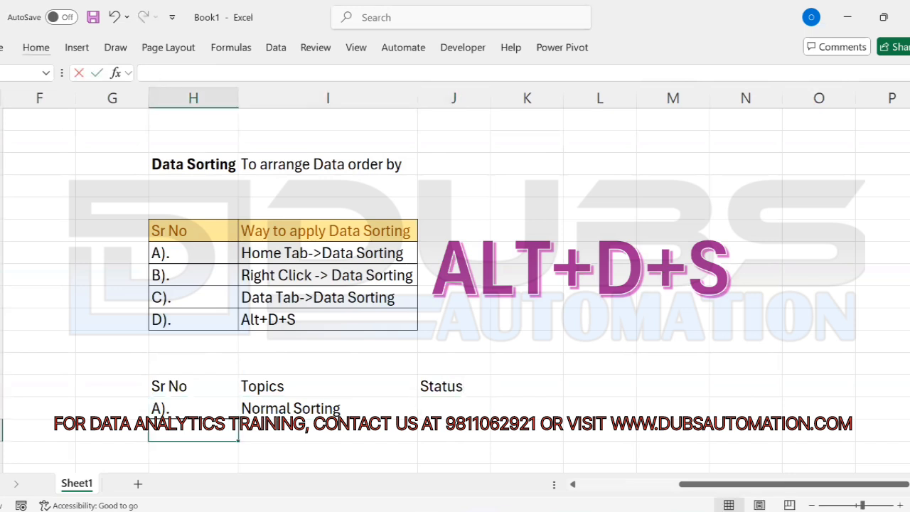
pyautogui.write('.')
pyautogui.press('Tab')
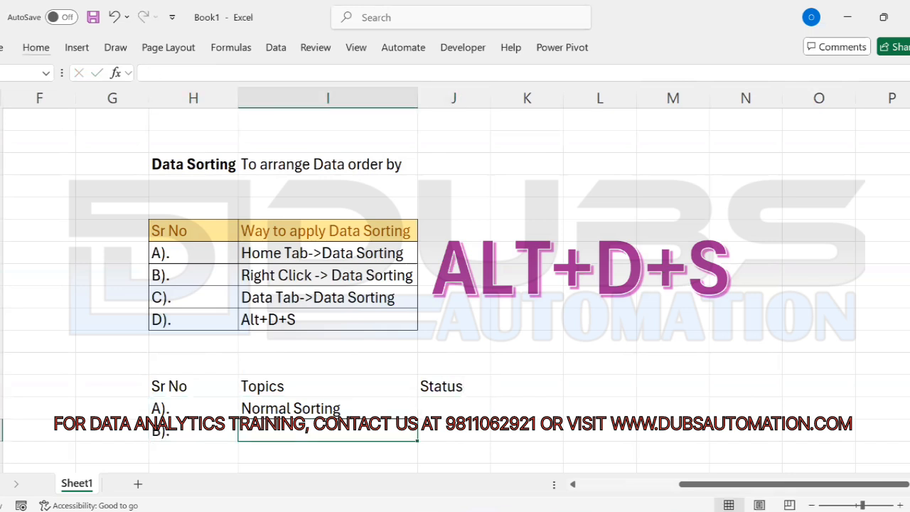
pyautogui.write('Custoom')
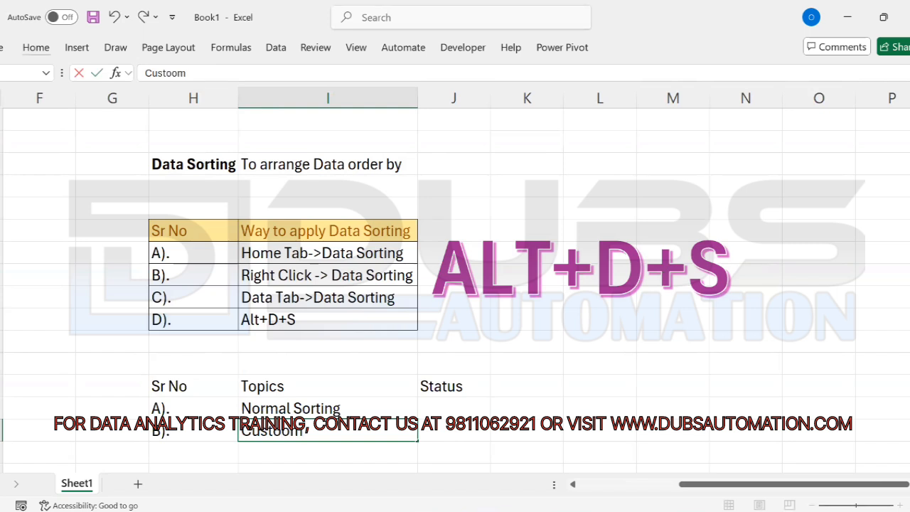
pyautogui.write(' Sorting')
pyautogui.press('Return')
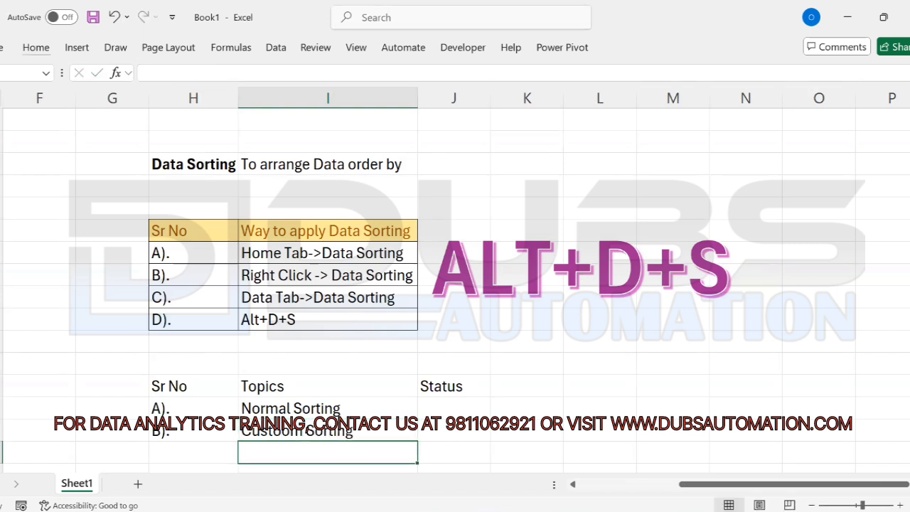
# Step: Correct the typo 'Custoom' to 'Custom Sorting'
pyautogui.press('Down')
pyautogui.press('Down')
pyautogui.press('Down')
pyautogui.press('Up')
pyautogui.press('Up')
pyautogui.press('Up')
pyautogui.press('Up')
pyautogui.press('F2')
pyautogui.press('Left')
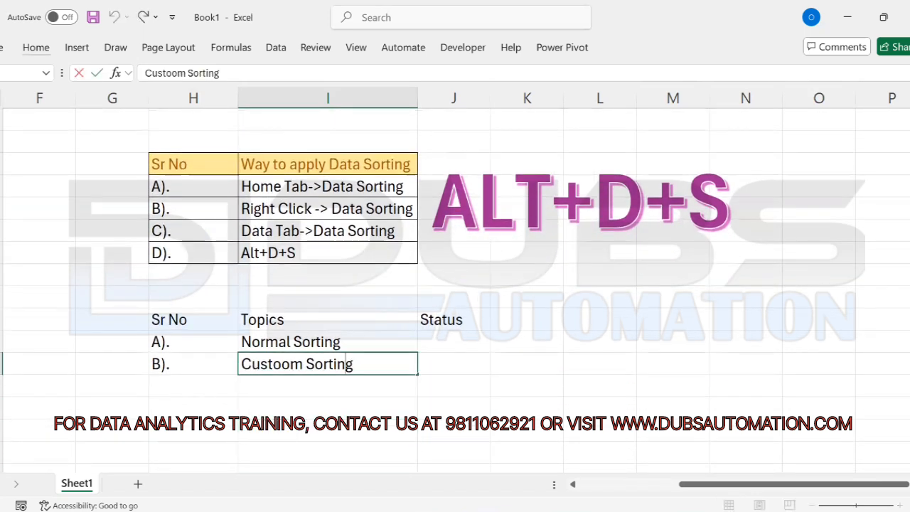
pyautogui.press('Left')
pyautogui.press('Left')
pyautogui.press('Left')
pyautogui.press('Left')
pyautogui.press('Left')
pyautogui.press('Left')
pyautogui.press('Left')
pyautogui.press('Left')
pyautogui.press('BackSpace')
pyautogui.press('Return')
# Step: Add the topic rows C). Horizontal Sorting and D). Selected Area sorting
pyautogui.write('C)')
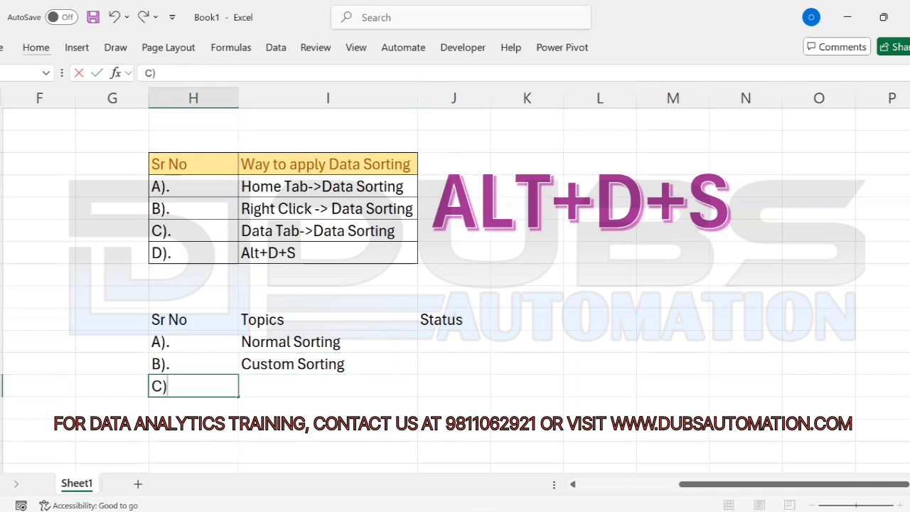
pyautogui.press('Tab')
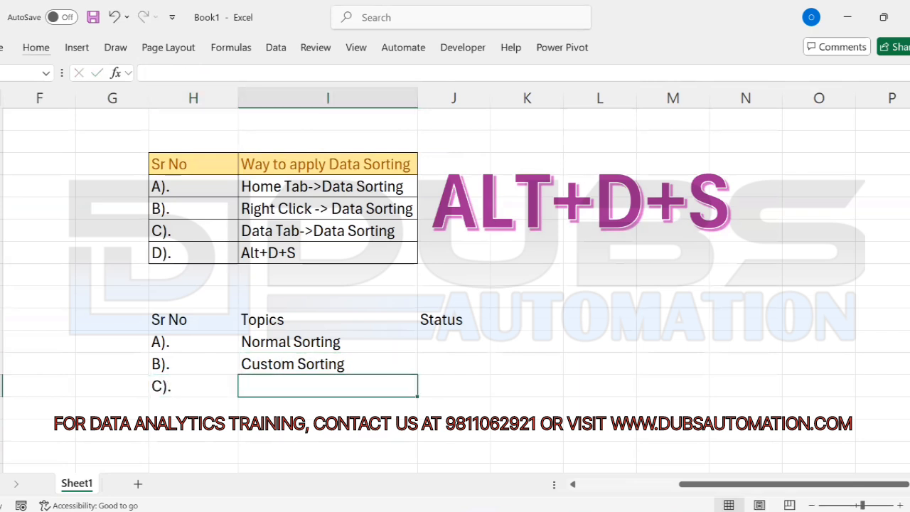
pyautogui.write('H')
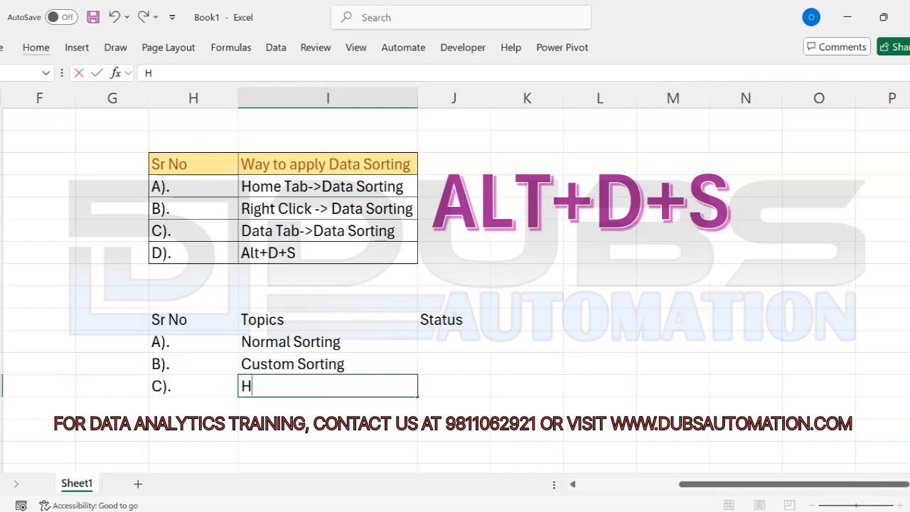
pyautogui.write('orizontal ')
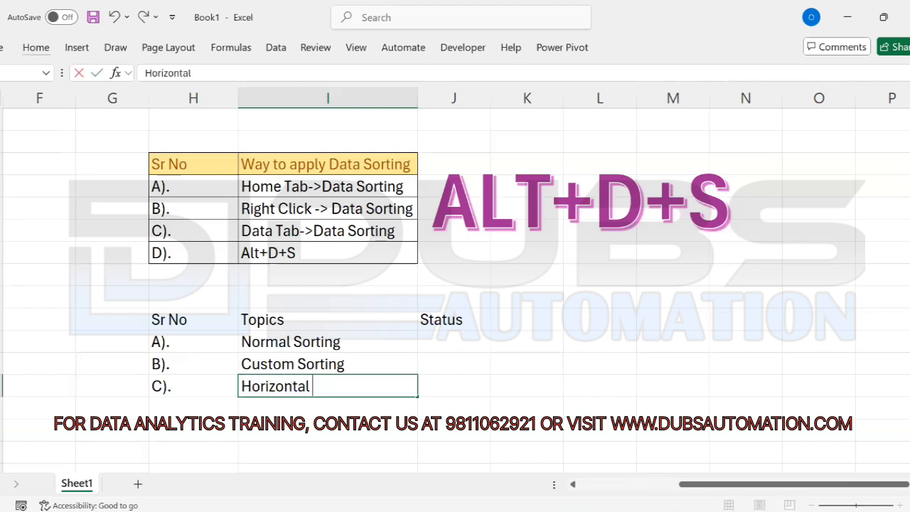
pyautogui.write('Sorting')
pyautogui.press('Return')
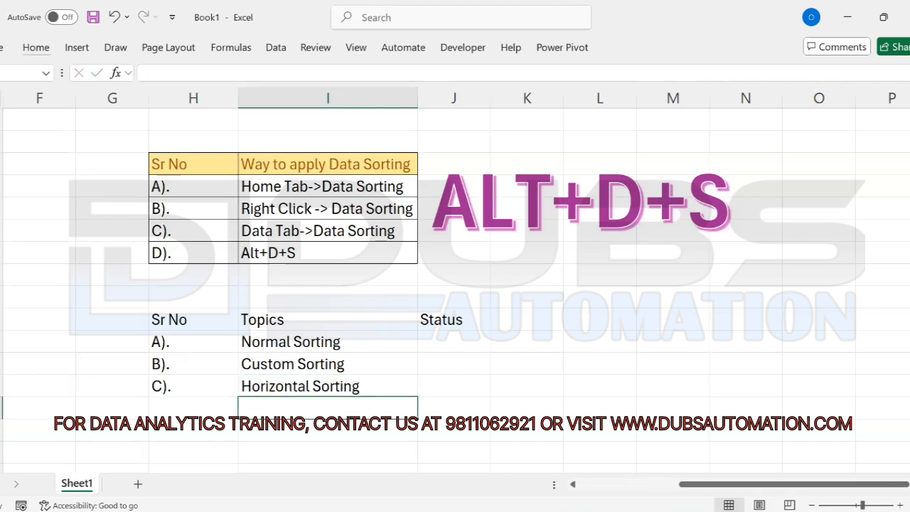
pyautogui.press('Left')
pyautogui.write('D).')
pyautogui.press('Right')
pyautogui.write('Sele')
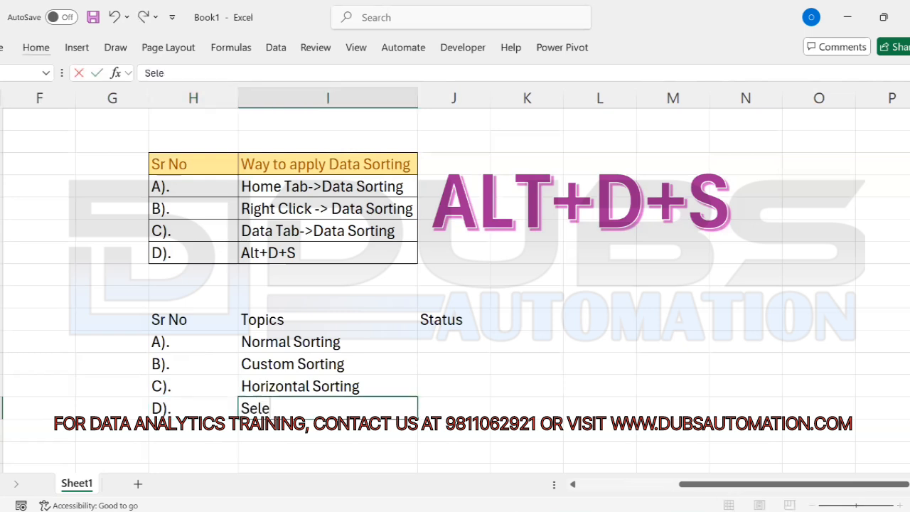
pyautogui.write('cted Area')
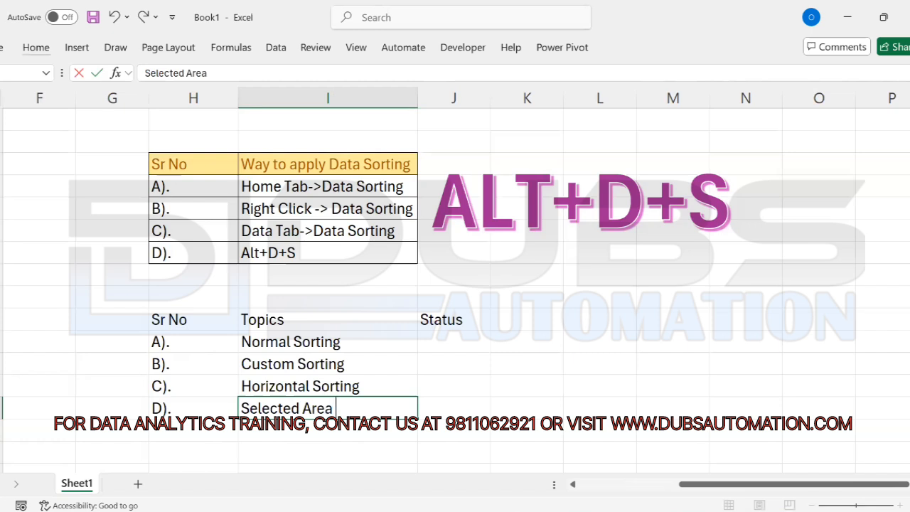
pyautogui.write(' sorting')
pyautogui.press('Return')
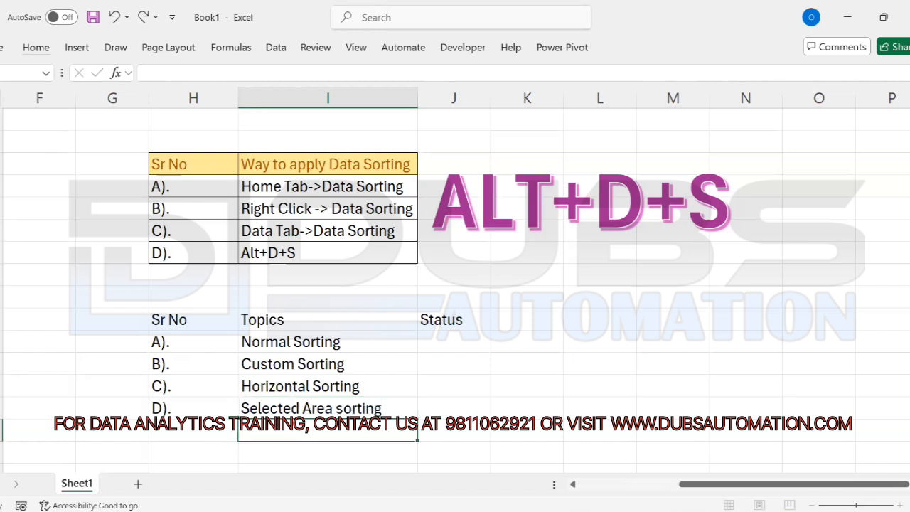
# Step: Add E). Filter Sorting and label the following row F)
pyautogui.press('Left')
pyautogui.write('E).')
pyautogui.press('Tab')
pyautogui.write('Filter ')
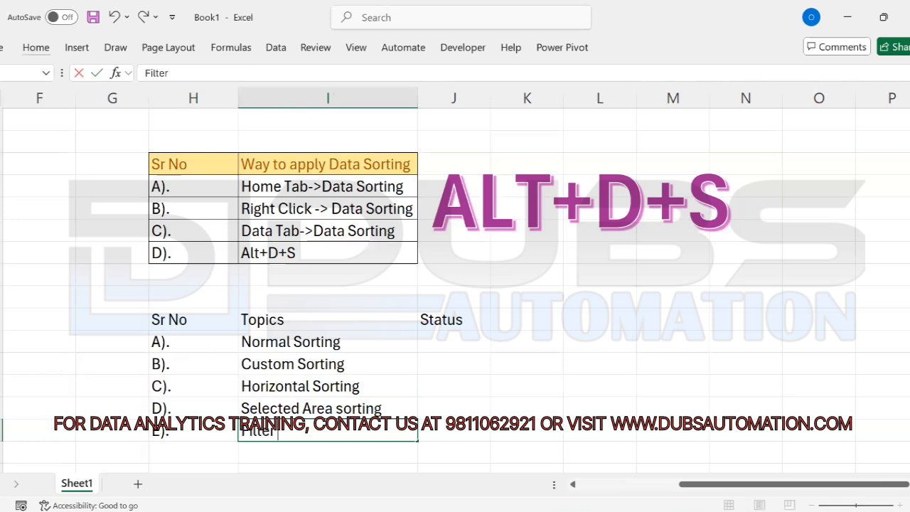
pyautogui.write('Sorting')
pyautogui.press('Return')
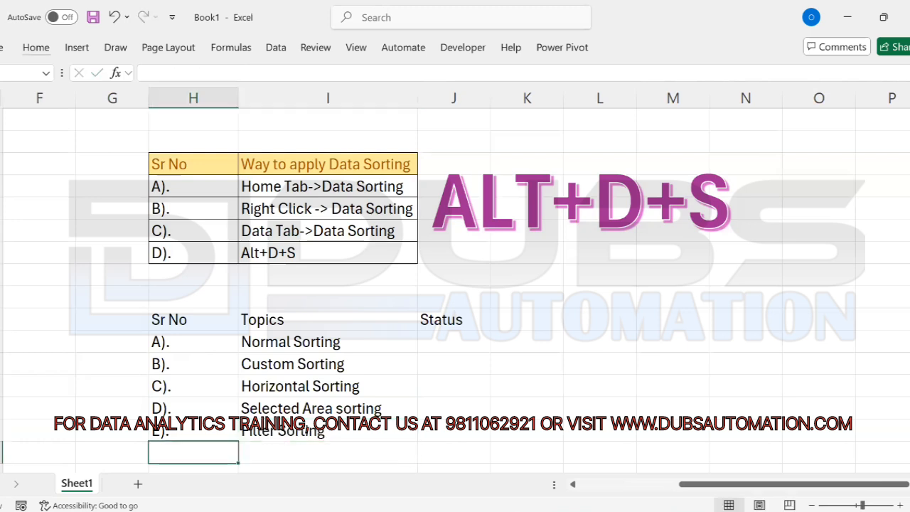
pyautogui.write('F).')
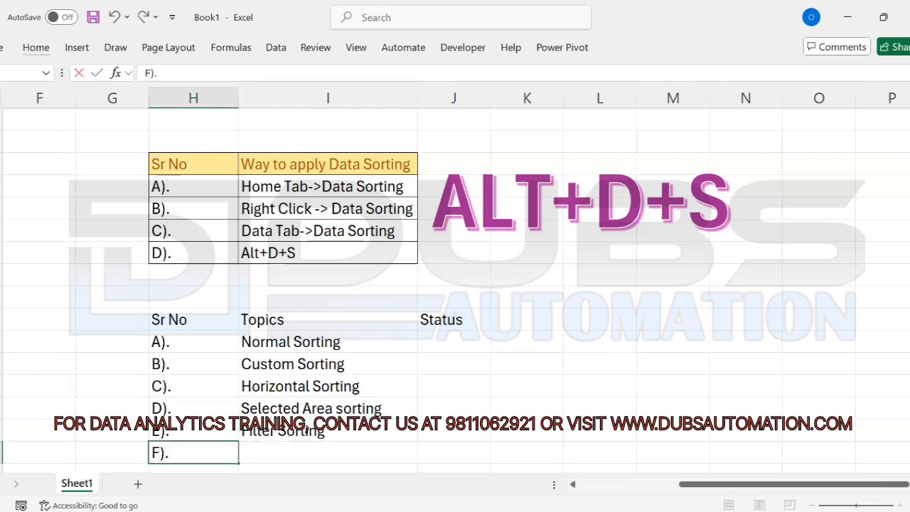
pyautogui.press('Tab')
pyautogui.scroll(-1, 455, 284)
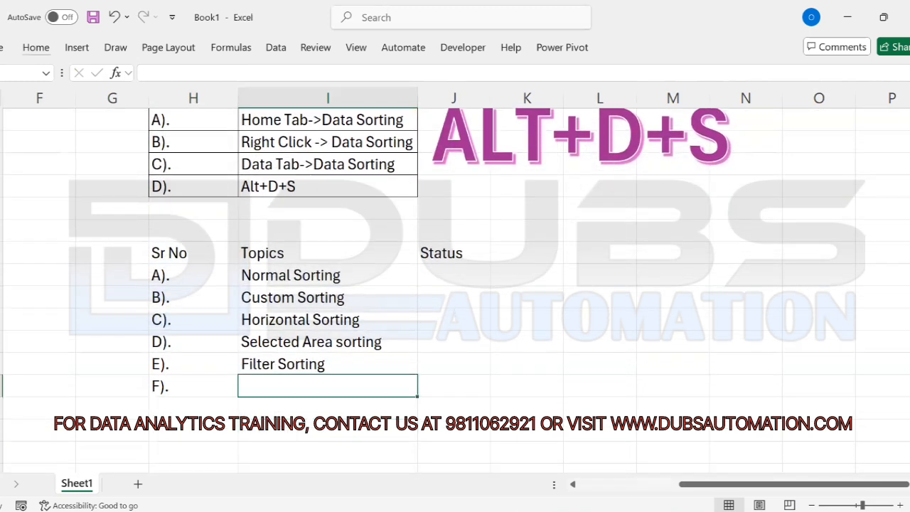
# Step: Enter Cell Color Sorting as topic F), correcting a typo
pyautogui.write('Cee')
pyautogui.press('BackSpace')
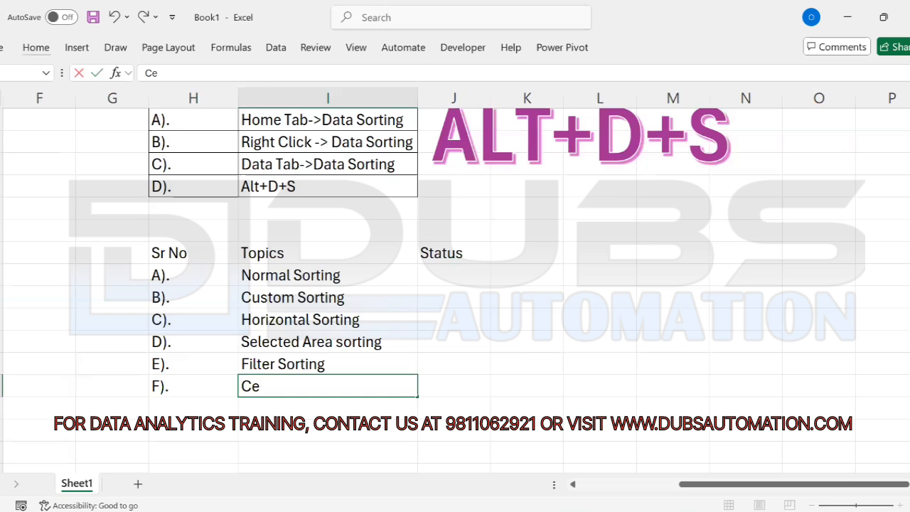
pyautogui.write('ll Color')
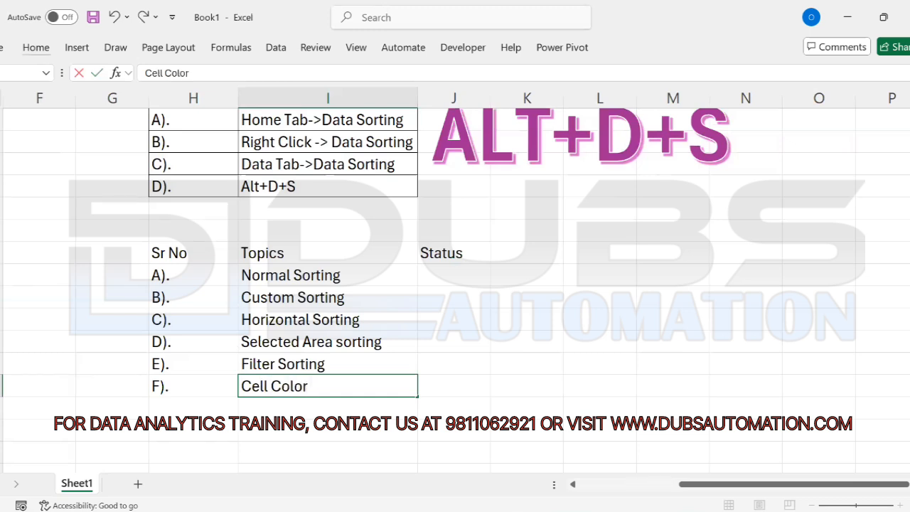
pyautogui.write(' Sorting')
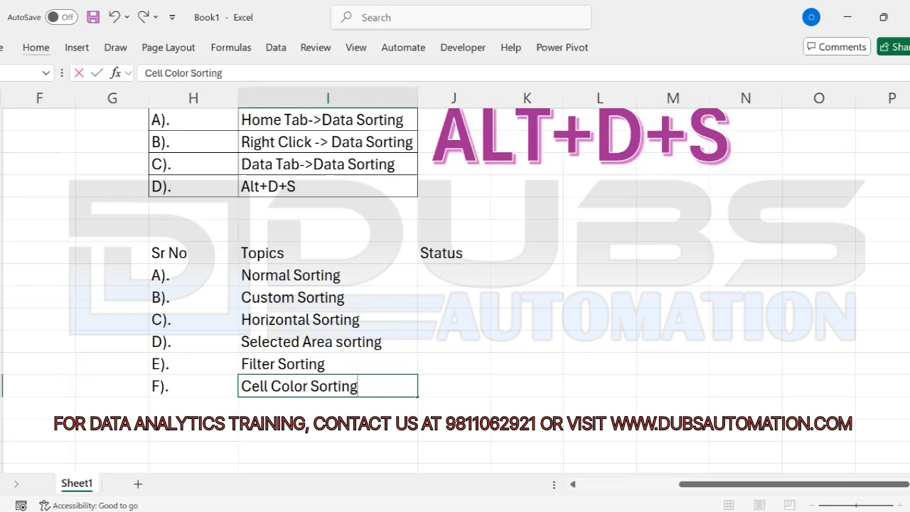
pyautogui.press('Return')
# Step: Add the rows G). Font Color Sorting and H). Icon sorting
pyautogui.write('G).')
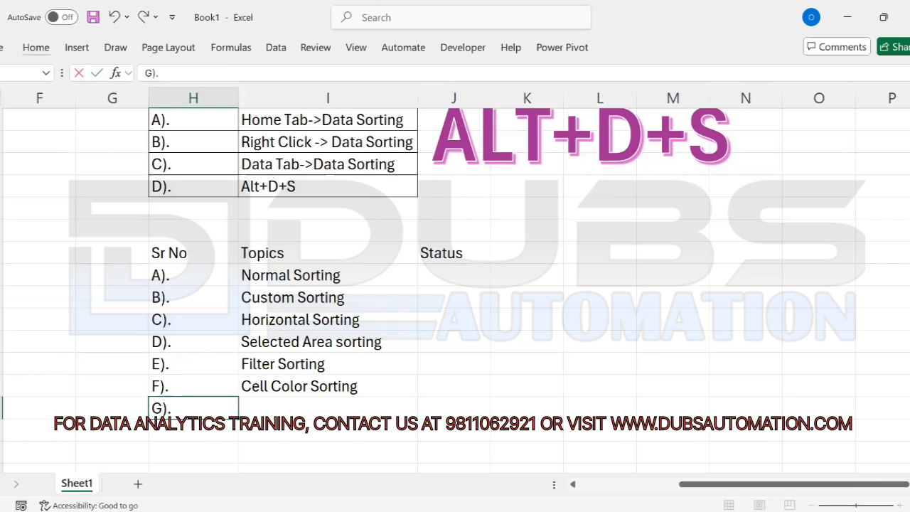
pyautogui.press('Tab')
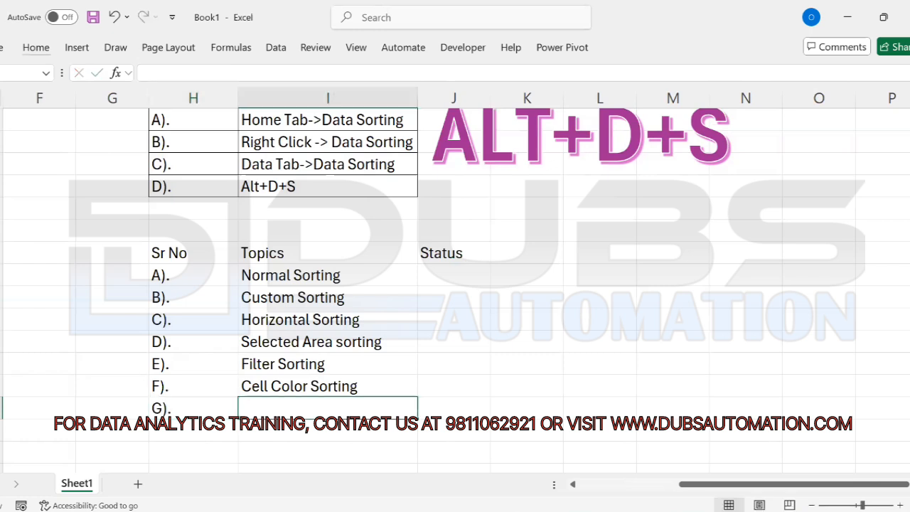
pyautogui.write('Fomt')
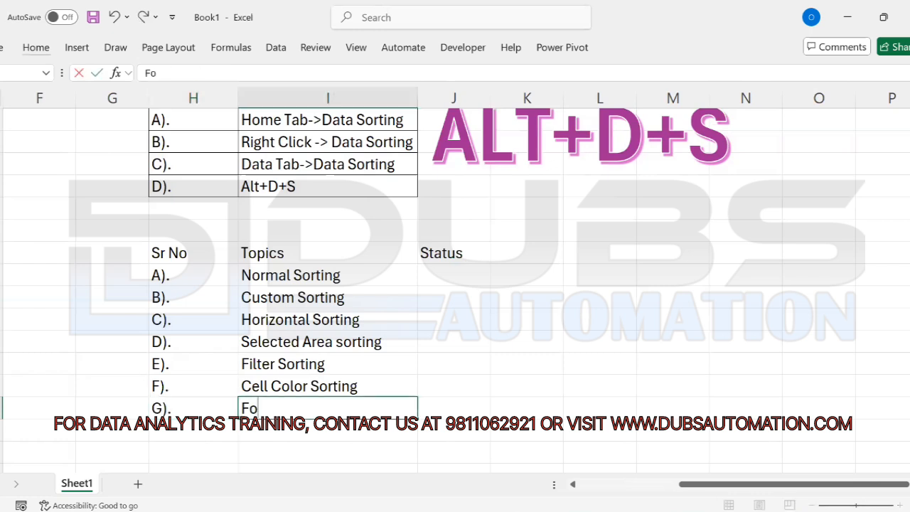
pyautogui.press('BackSpace')
pyautogui.press('BackSpace')
pyautogui.write('nt Color Sor')
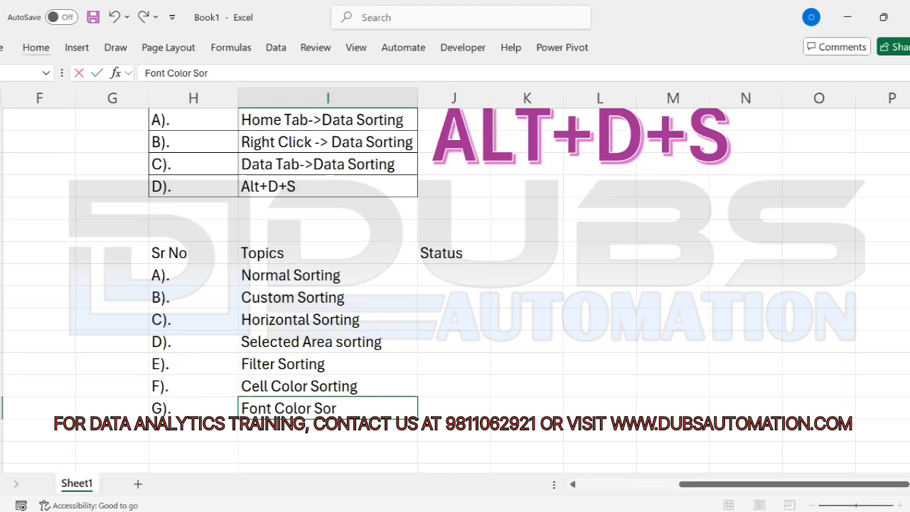
pyautogui.write('ting')
pyautogui.press('Return')
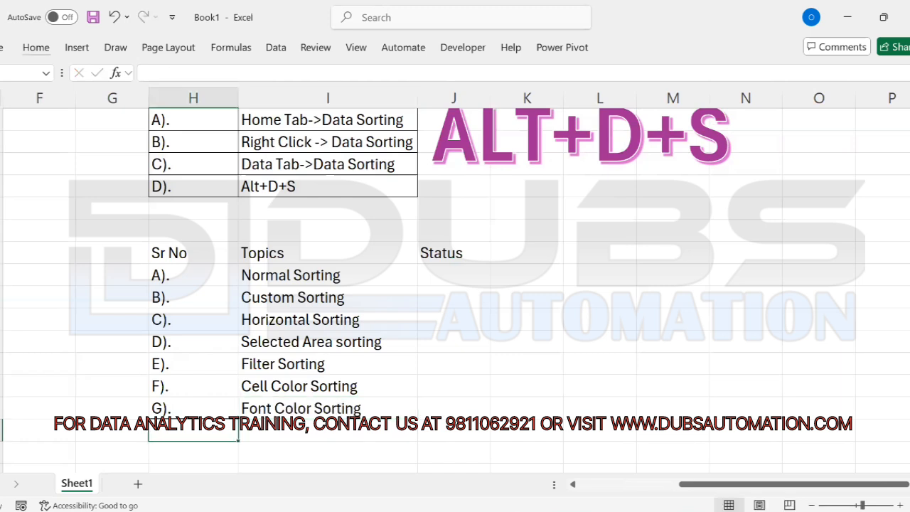
pyautogui.write('H).')
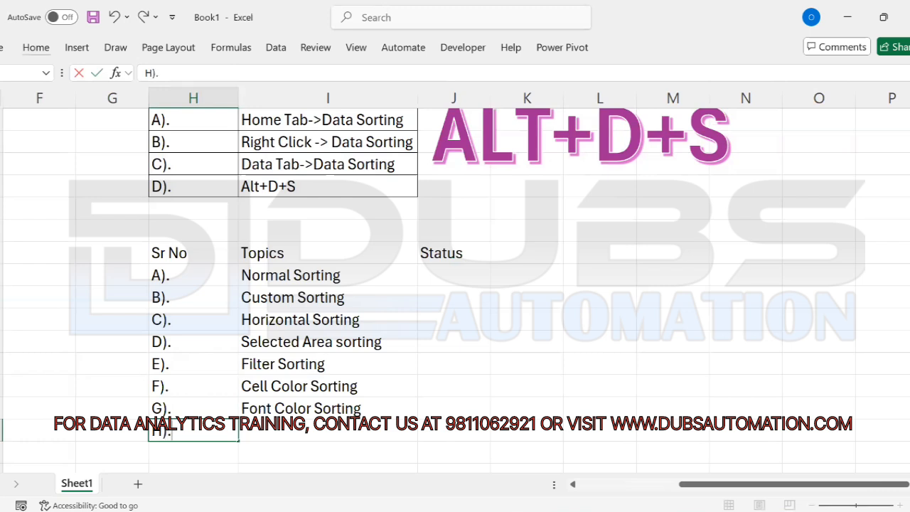
pyautogui.press('Tab')
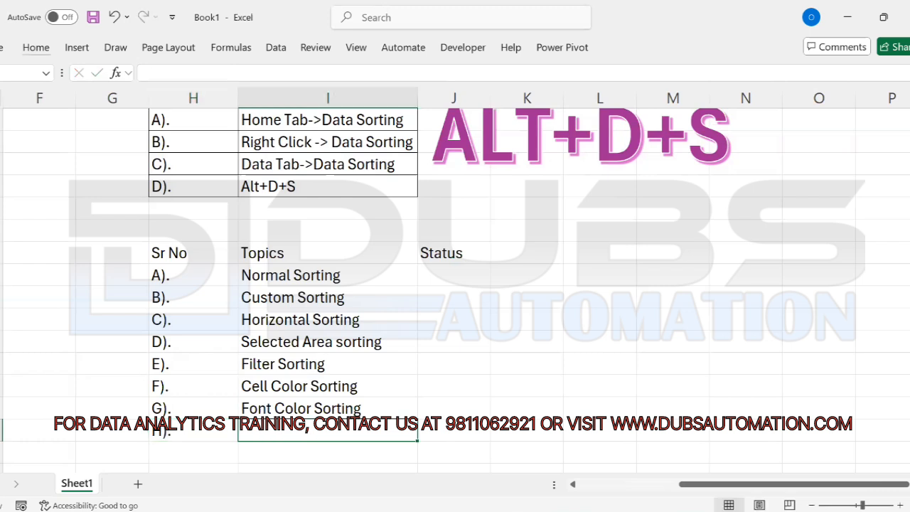
pyautogui.write('Ico')
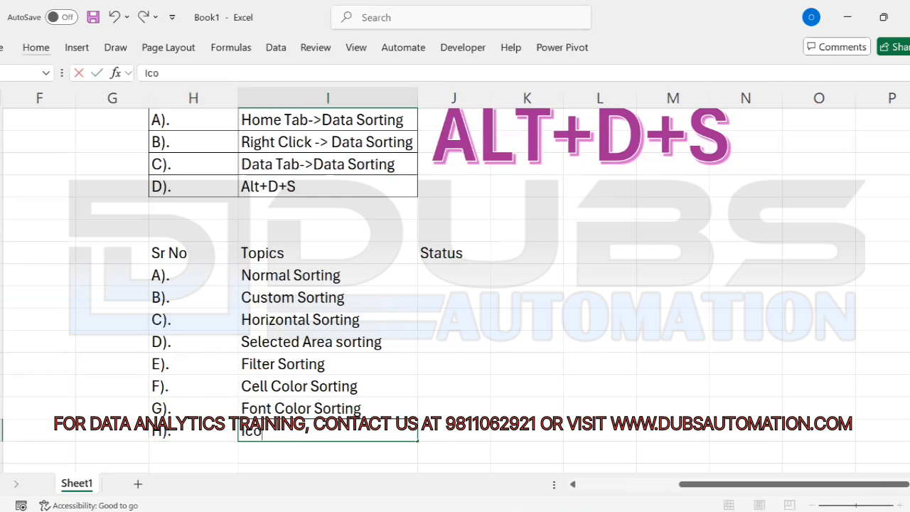
pyautogui.write('n sorting')
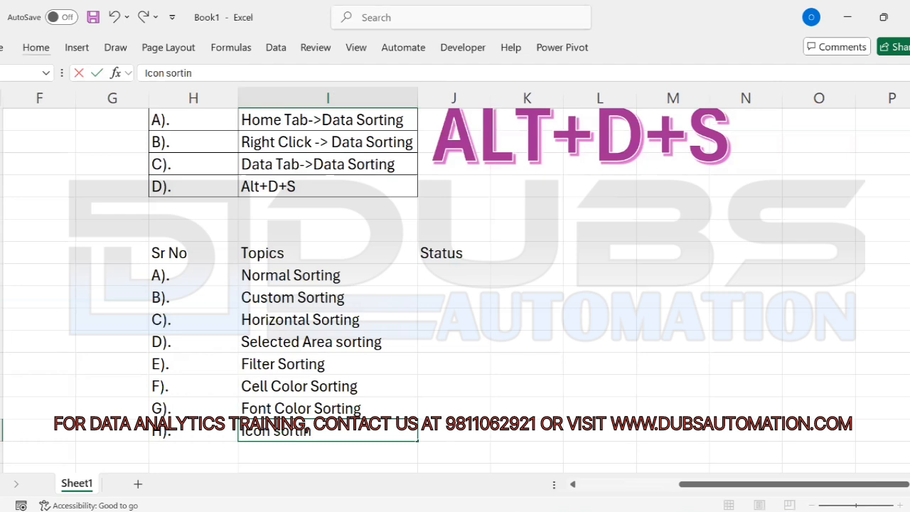
pyautogui.press('Return')
# Step: Apply the Calculation cell style to the topics table's header row
pyautogui.press('Up')
pyautogui.press('Up')
pyautogui.hotkey('ctrl', 'Up')
pyautogui.hotkey('ctrl', 'Left')
pyautogui.hotkey('ctrl', 'shift', 'Right')
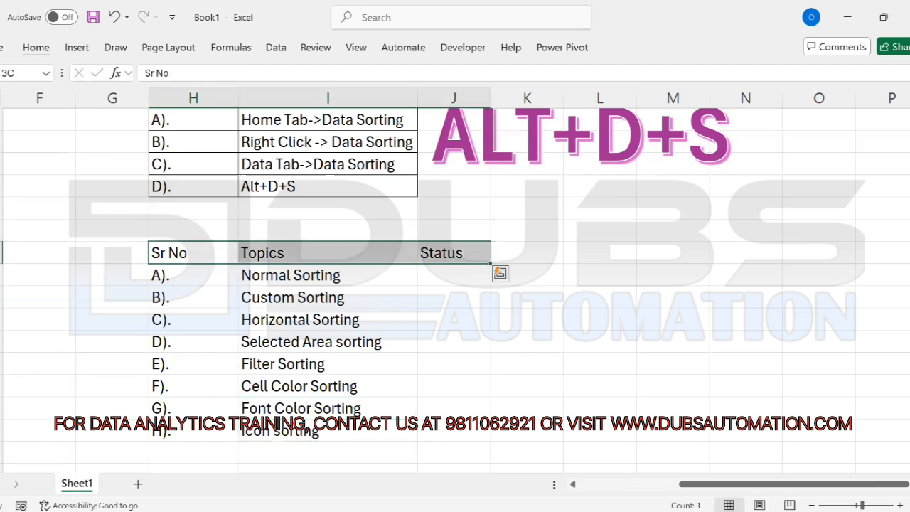
pyautogui.press('alt')
pyautogui.press('h')
pyautogui.press('j')
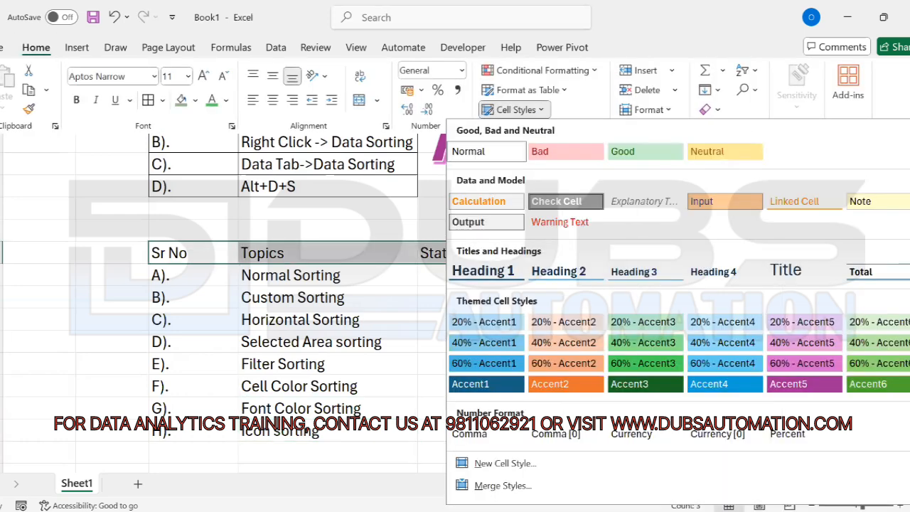
pyautogui.press('Down')
pyautogui.press('Return')
pyautogui.press('Down')
# Step: Give the whole topics table All Borders
pyautogui.press('Up')
pyautogui.hotkey('ctrl', 'shift', 'Right')
pyautogui.hotkey('ctrl', 'shift', 'Down')
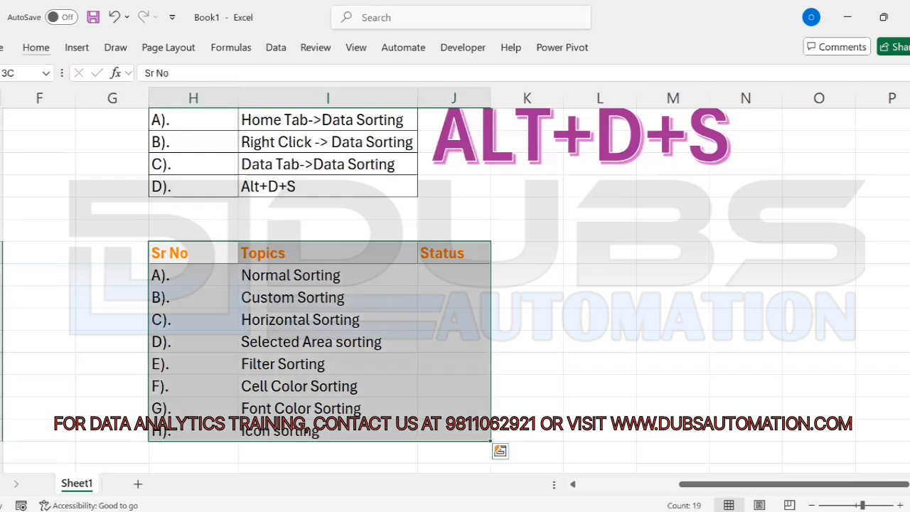
pyautogui.press('alt')
pyautogui.press('h')
pyautogui.press('b')
pyautogui.press('a')
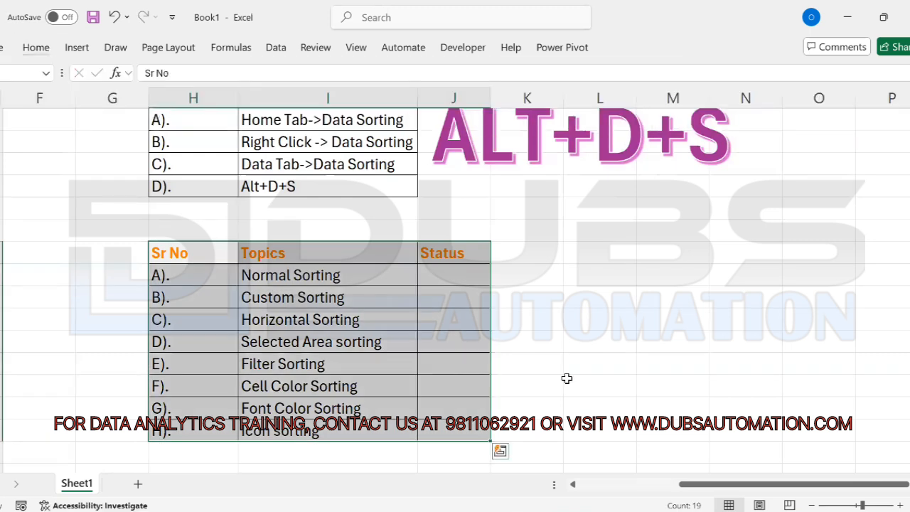
pyautogui.click(456, 275)
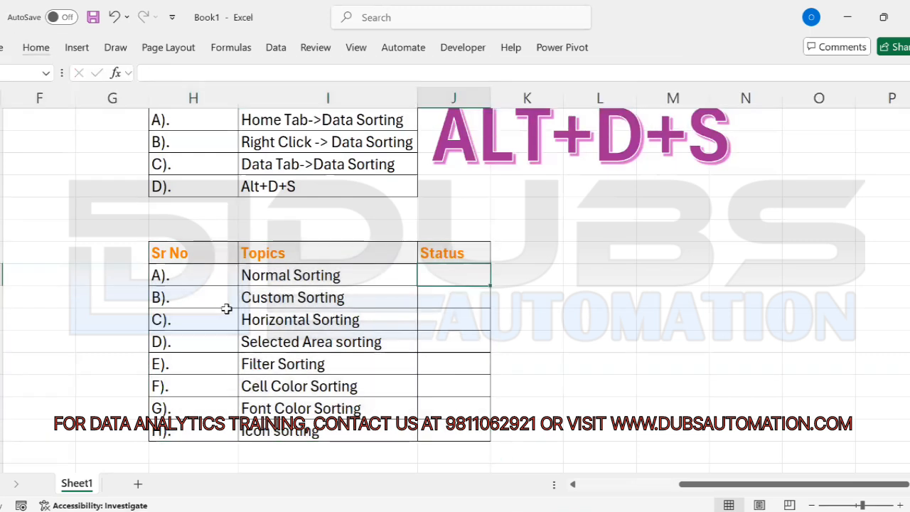
# Step: Rename the sheet to SummarySheet and add a new blank sheet
pyautogui.press('alt')
pyautogui.write('ohrSummar')
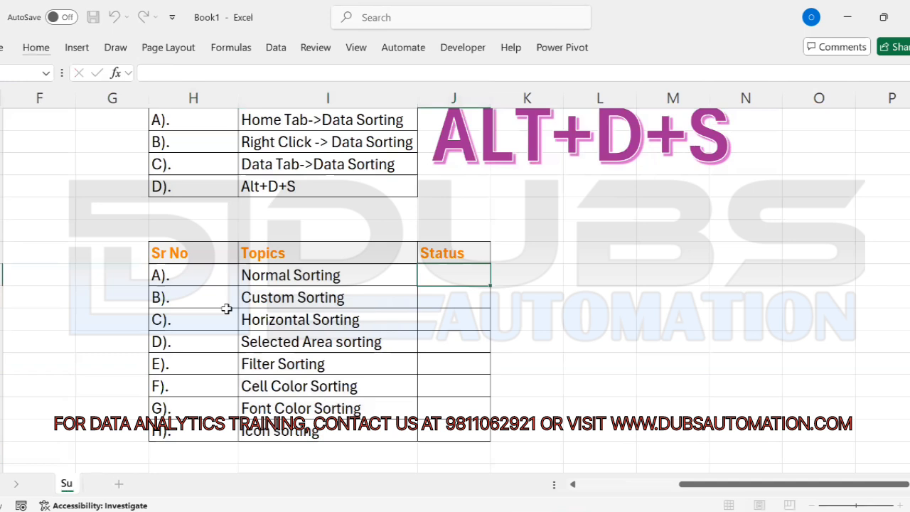
pyautogui.write('ySheet')
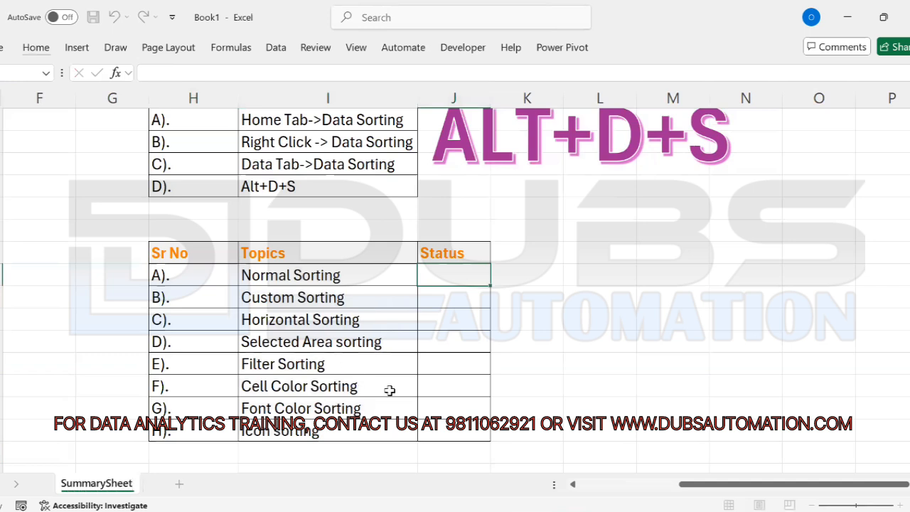
pyautogui.click(477, 349)
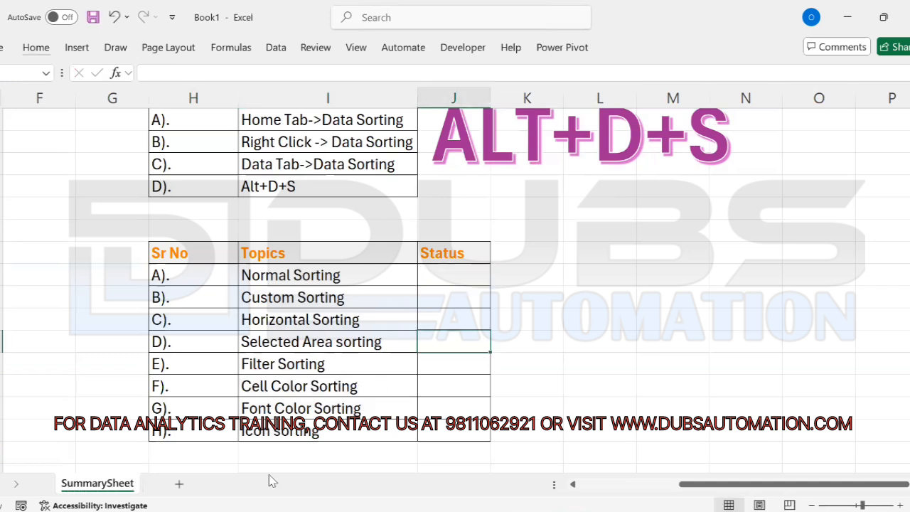
pyautogui.click(180, 485)
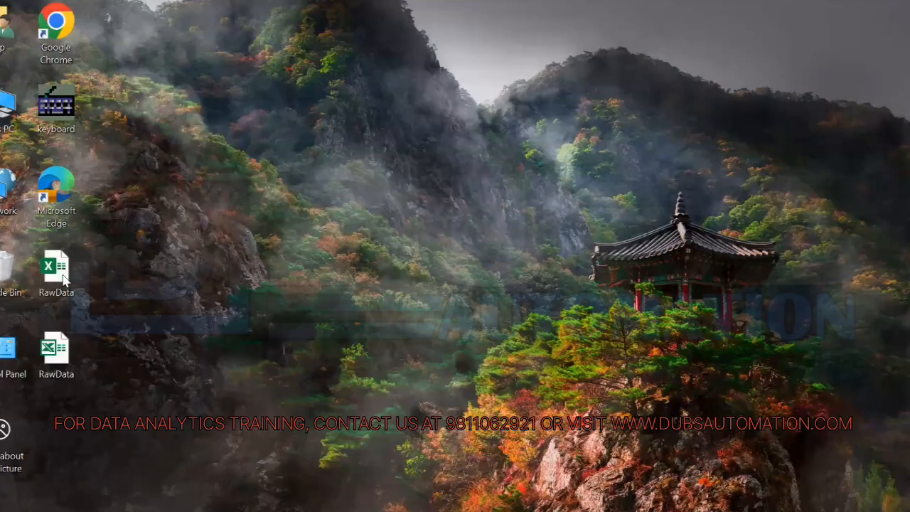
# Step: Open the RawData Excel file from the desktop
pyautogui.click(64, 280)
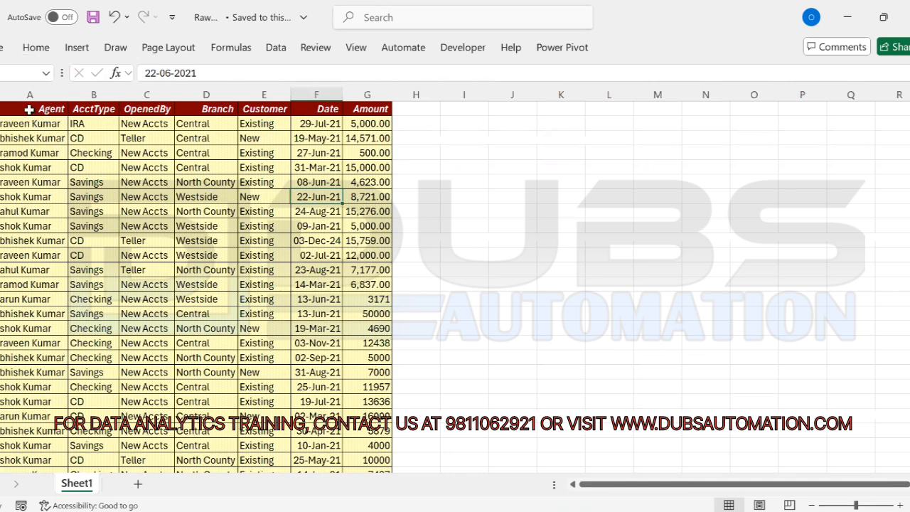
# Step: Copy the RawData table, paste it as values into Sheet2, and autofit the columns
pyautogui.click(29, 109)
pyautogui.hotkey('ctrl', 'shift', 'Right')
pyautogui.hotkey('ctrl', 'shift', 'Down')
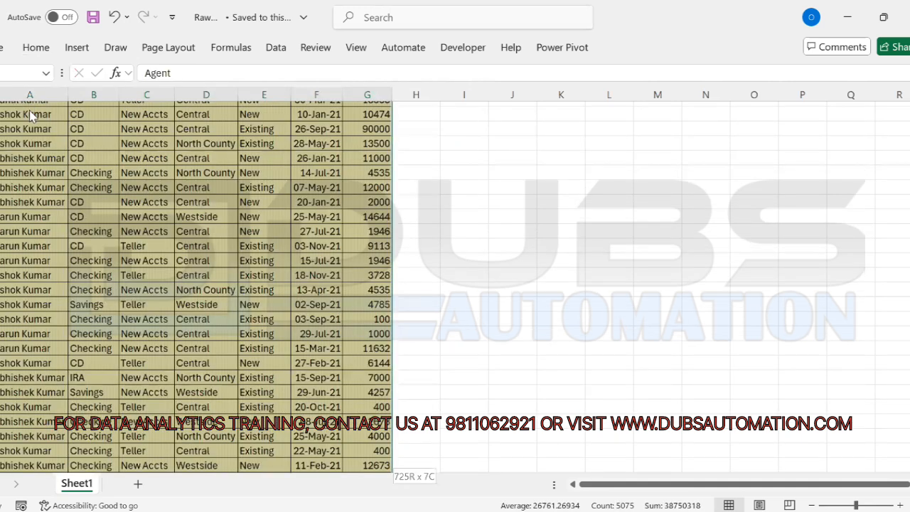
pyautogui.hotkey('ctrl', 'c')
pyautogui.hotkey('alt', 'Tab')
pyautogui.hotkey('ctrl', 'alt', 'v')
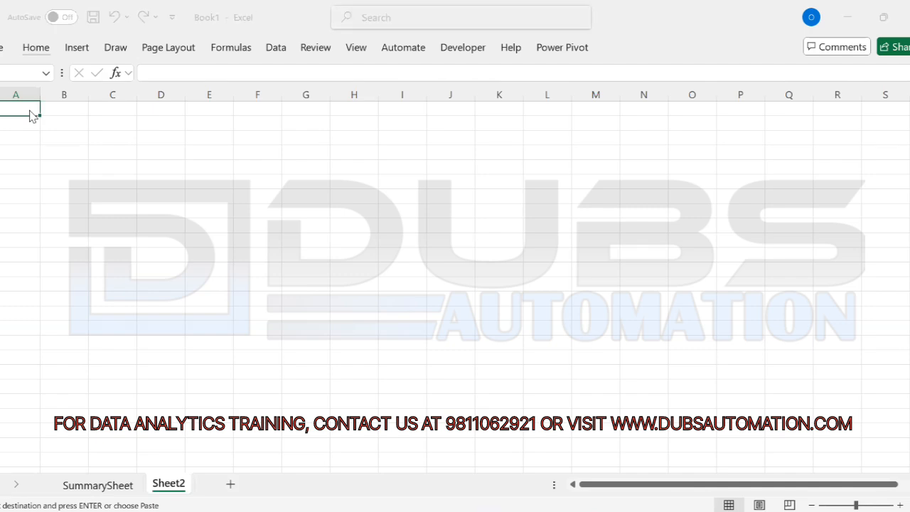
pyautogui.press('Return')
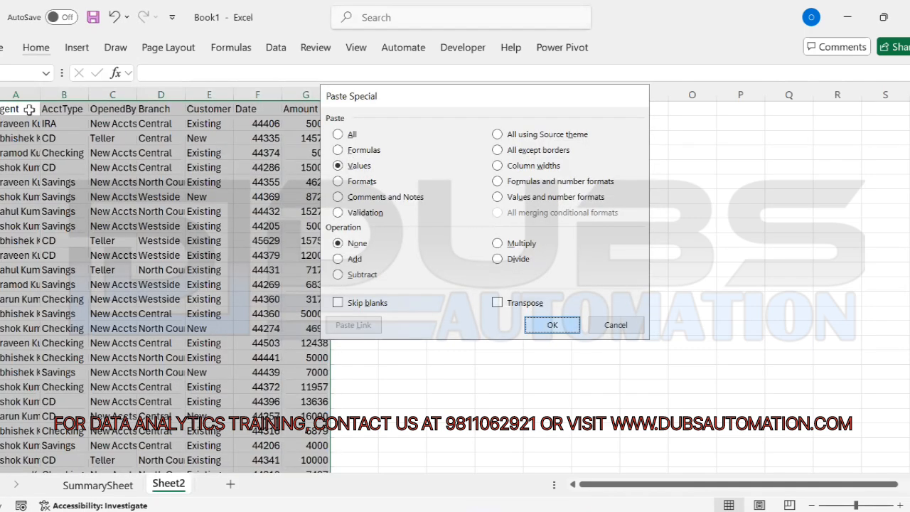
pyautogui.hotkey('alt', 'h')
pyautogui.press('o')
pyautogui.press('i')
pyautogui.press('Down')
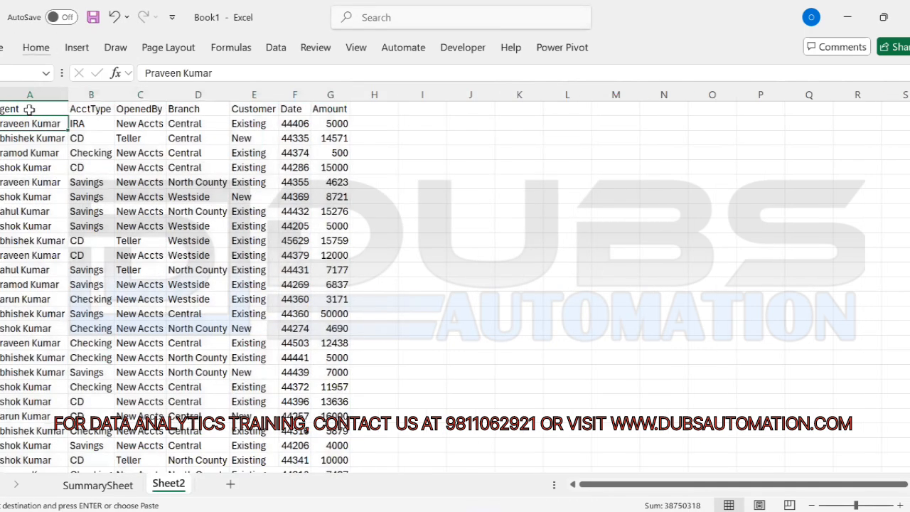
# Step: Apply the List 2 AutoFormat style to the pasted data
pyautogui.click(25, 109)
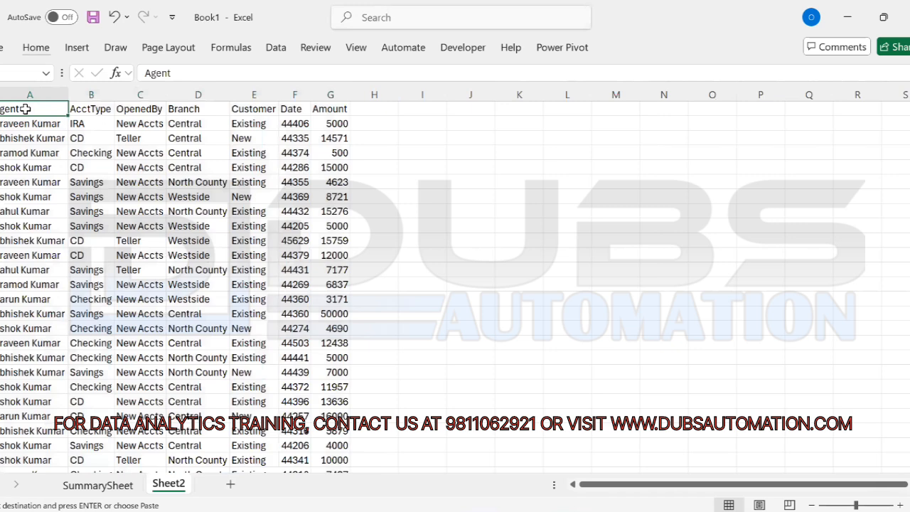
pyautogui.hotkey('ctrl', 'a')
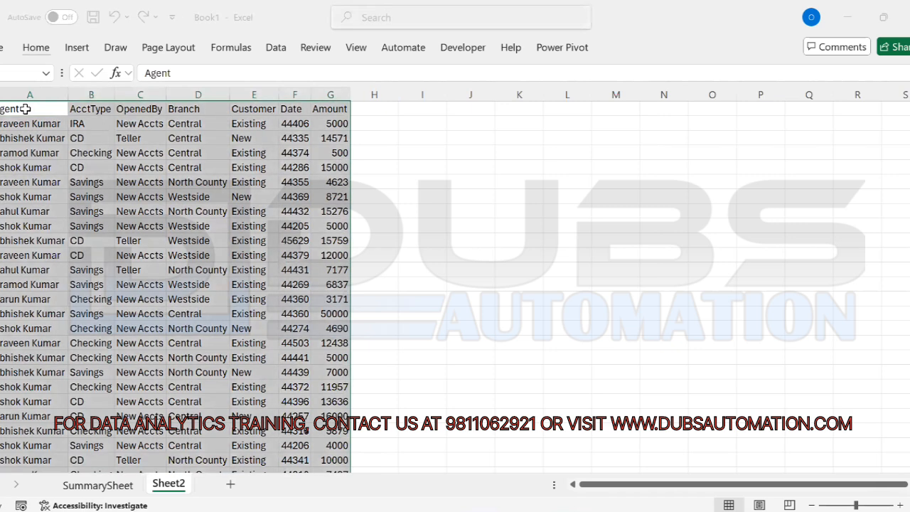
pyautogui.hotkey('alt', 'o')
pyautogui.press('a')
pyautogui.press('Down')
pyautogui.press('Down')
pyautogui.press('Down')
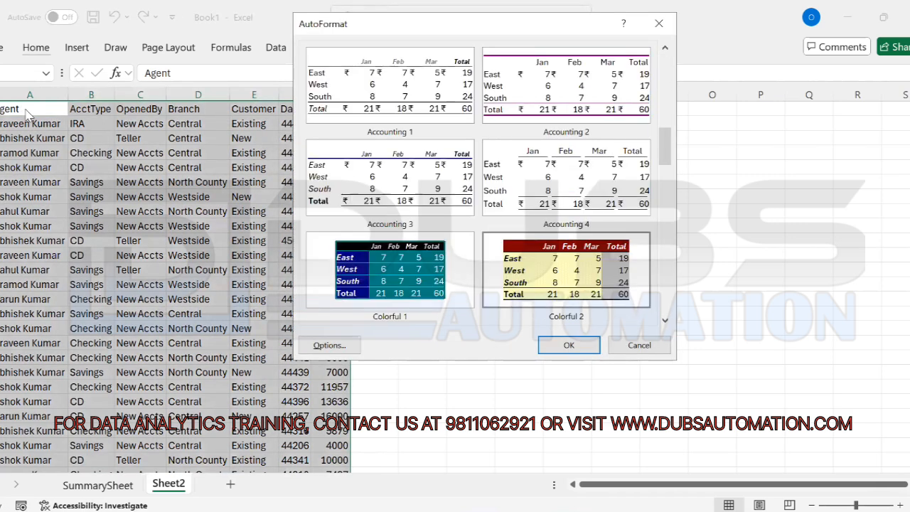
pyautogui.press('Left')
pyautogui.press('Right')
pyautogui.press('Left')
pyautogui.press('Return')
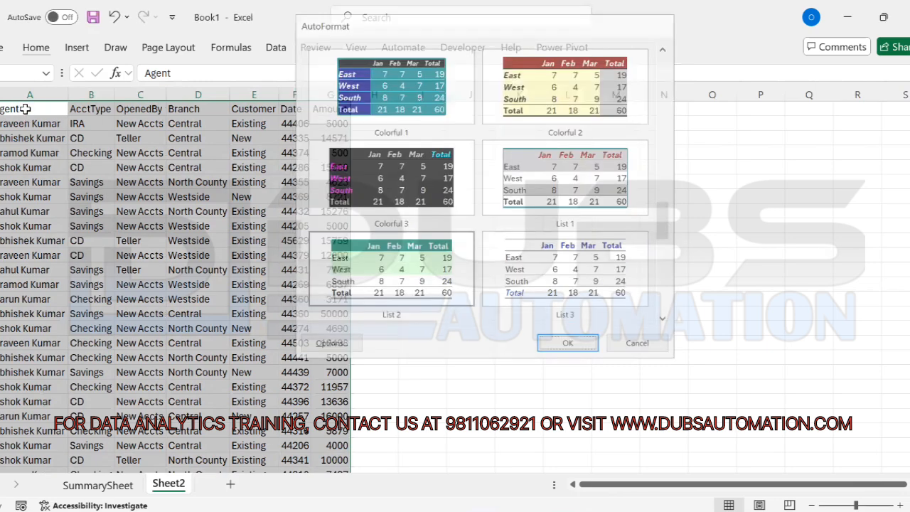
pyautogui.scroll(-10, 25, 109)
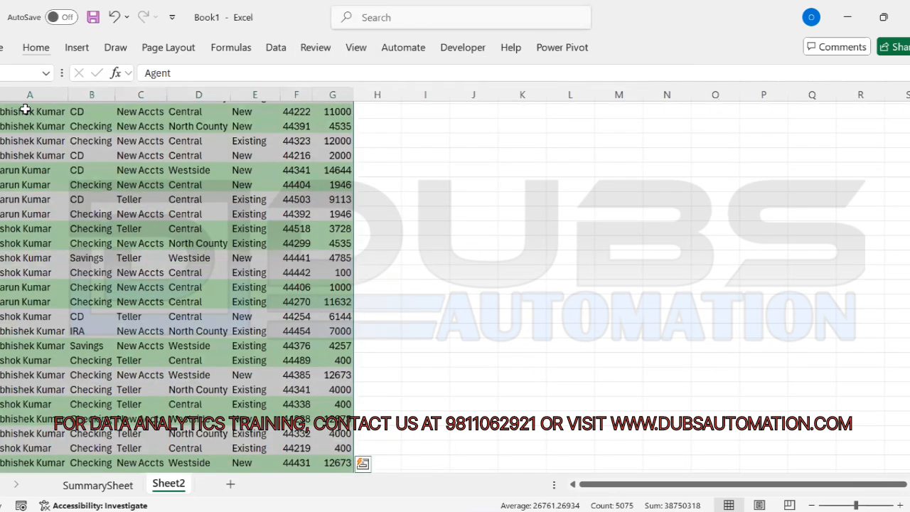
pyautogui.scroll(-10, 24, 109)
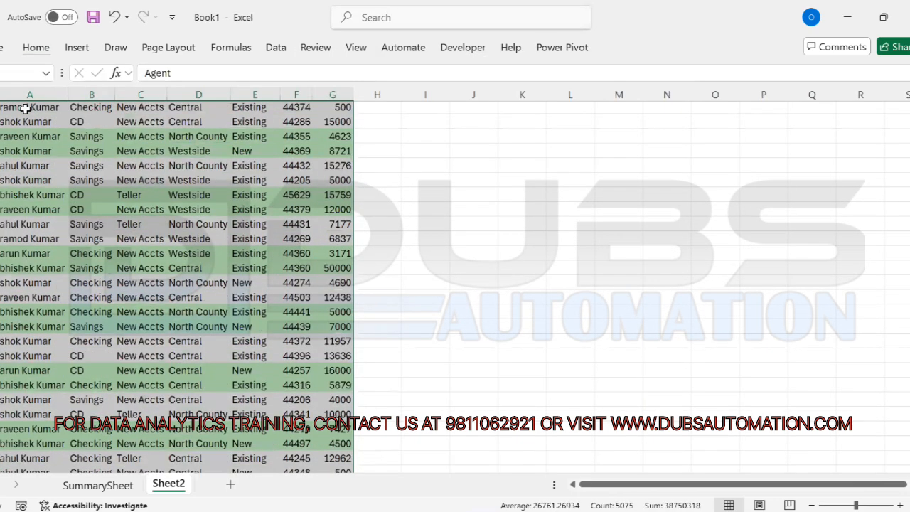
pyautogui.scroll(1, 160, 162)
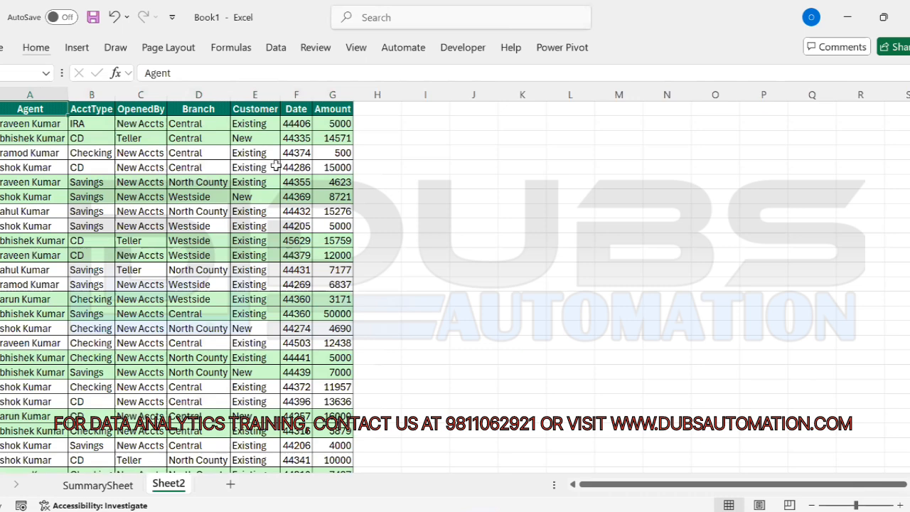
# Step: Widen the Date column and format its values as dates
pyautogui.click(140, 168)
pyautogui.moveTo(313, 95); pyautogui.dragTo(332, 95)
pyautogui.click(305, 138)
pyautogui.hotkey('ctrl', 'shift', 'Down')
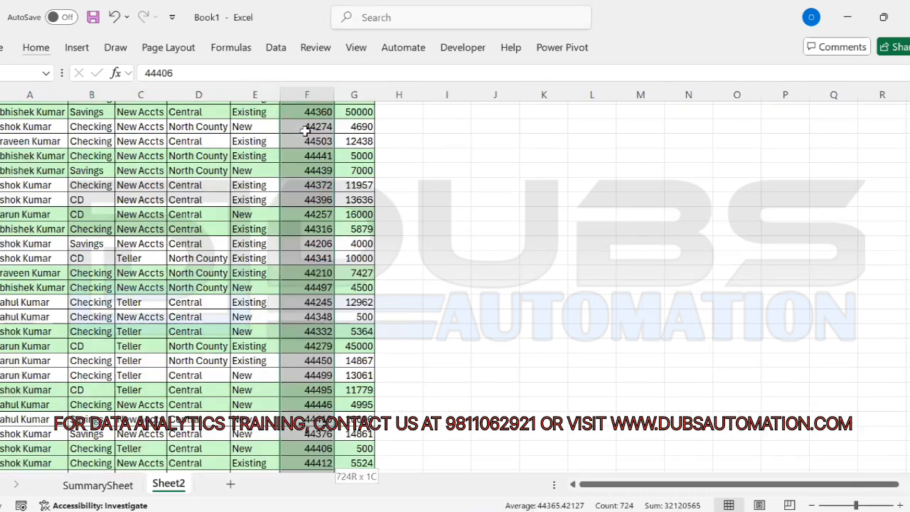
pyautogui.hotkey('ctrl', 'shift', '3')
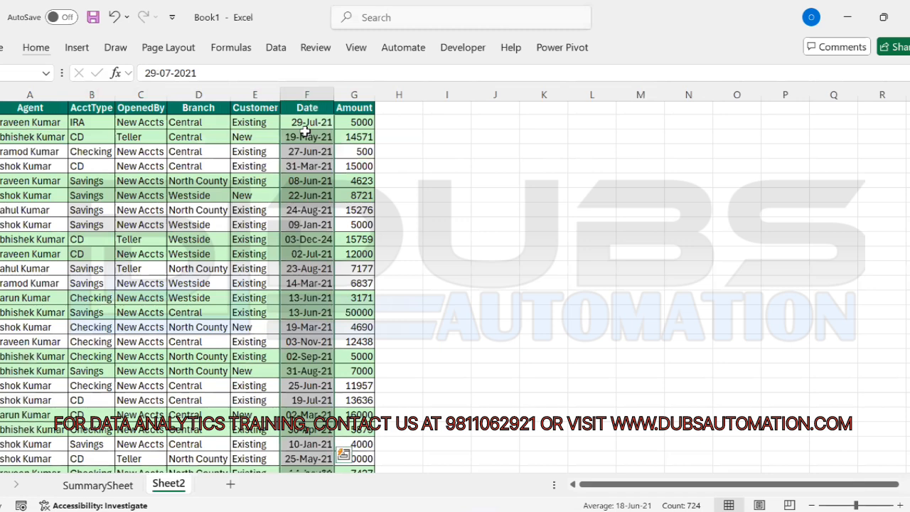
pyautogui.press('Up')
# Step: Delete the OpenedBy, Branch and Customer columns from the data
pyautogui.click(195, 126)
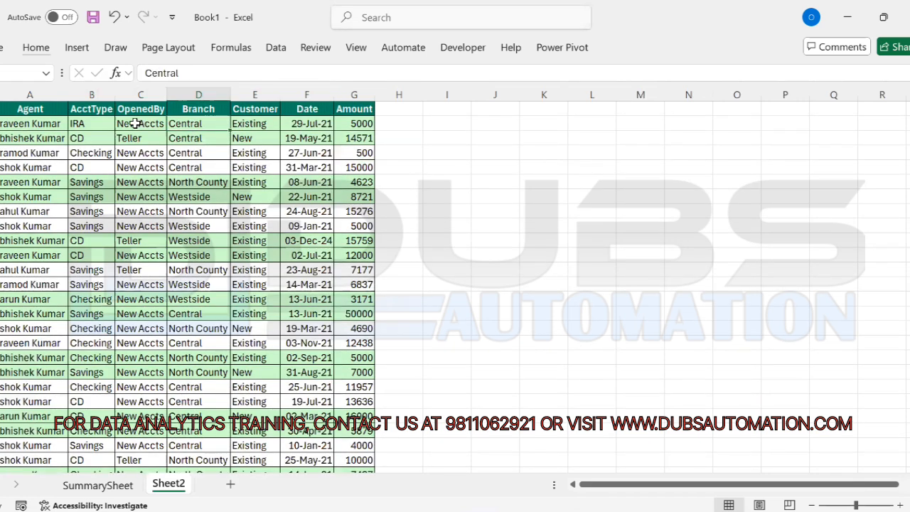
pyautogui.click(135, 124)
pyautogui.click(61, 169)
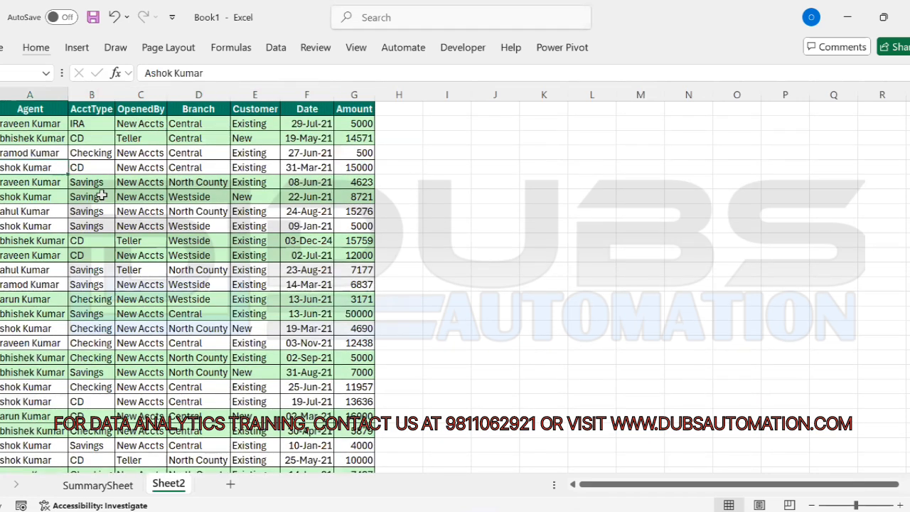
pyautogui.keyDown('ctrl'); pyautogui.scroll(2, 102, 197); pyautogui.keyUp('ctrl')
pyautogui.keyDown('ctrl'); pyautogui.scroll(1, 102, 195); pyautogui.keyUp('ctrl')
pyautogui.hotkey('ctrl', 'Home')
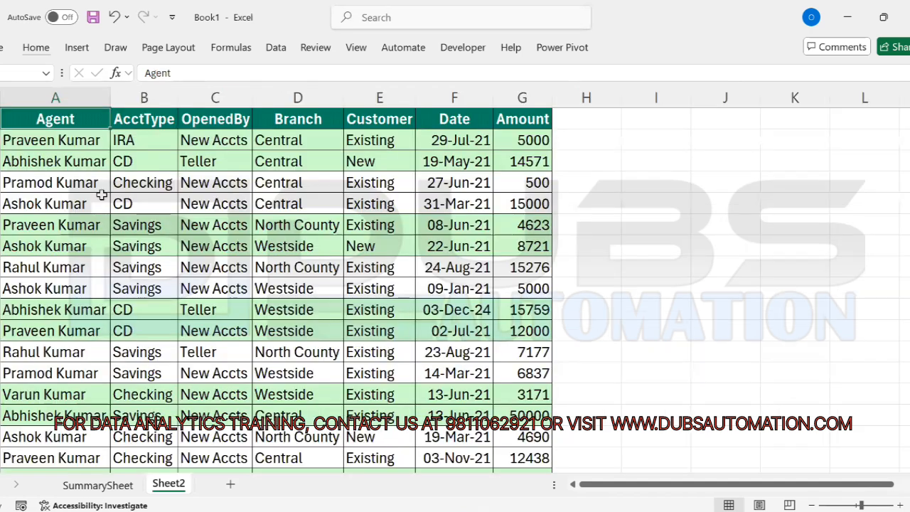
pyautogui.click(283, 199)
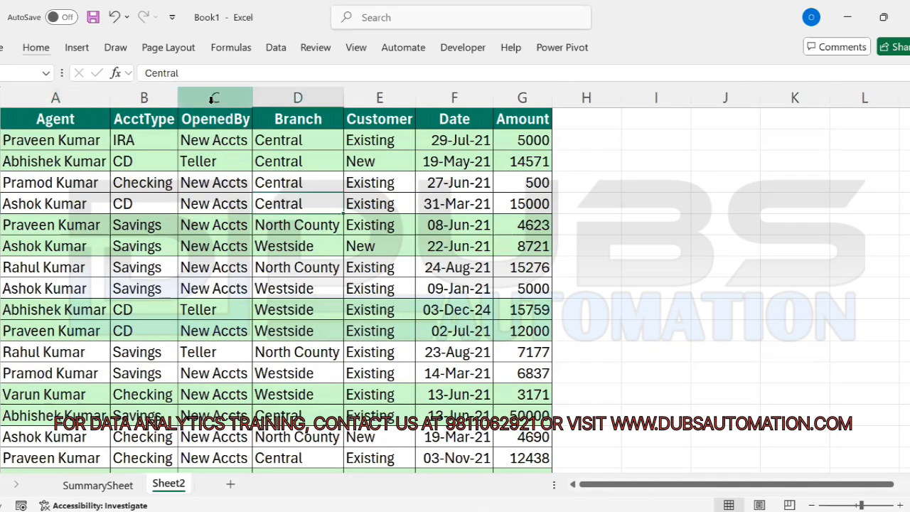
pyautogui.moveTo(213, 97); pyautogui.dragTo(398, 100)
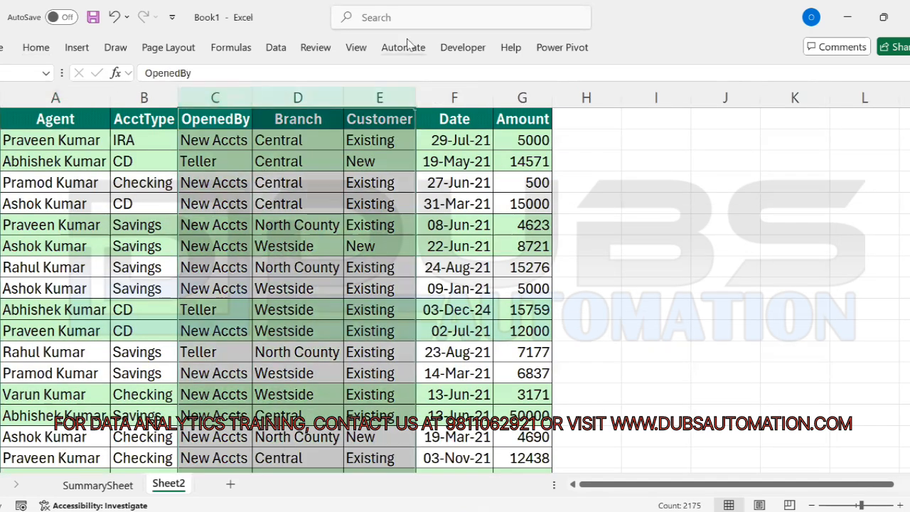
pyautogui.hotkey('ctrl', '-')
pyautogui.hotkey('ctrl', 'Home')
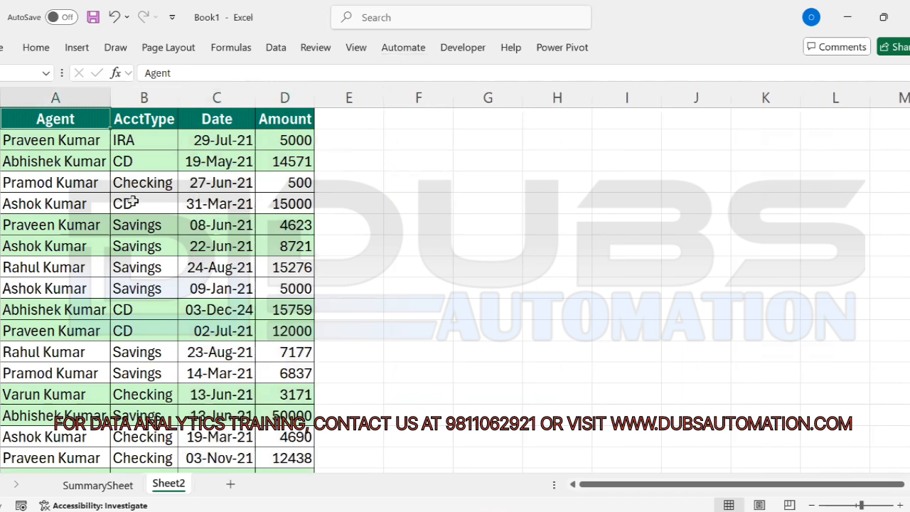
pyautogui.click(200, 227)
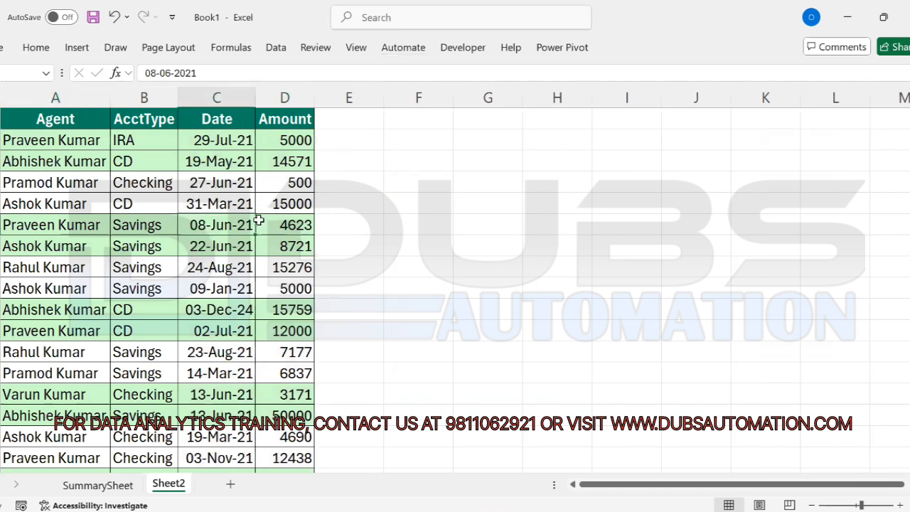
pyautogui.click(217, 188)
pyautogui.click(510, 207)
pyautogui.click(490, 159)
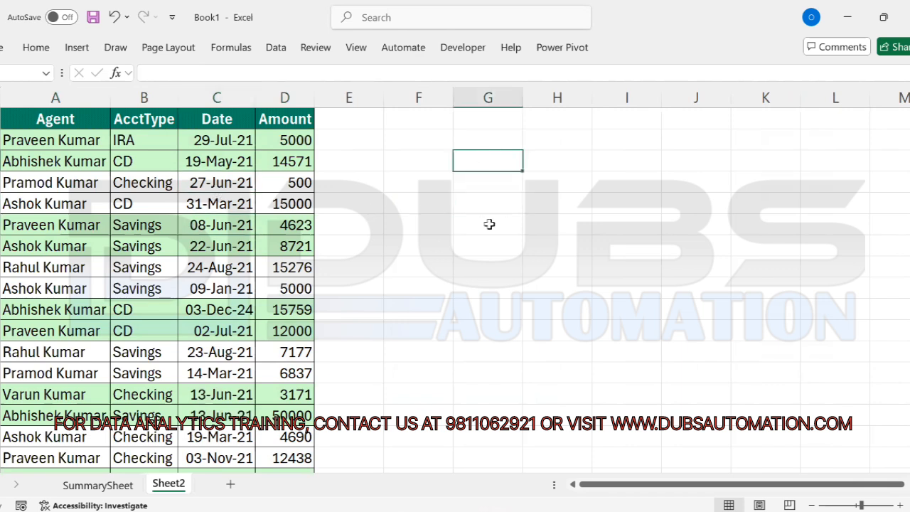
pyautogui.click(489, 225)
pyautogui.click(152, 196)
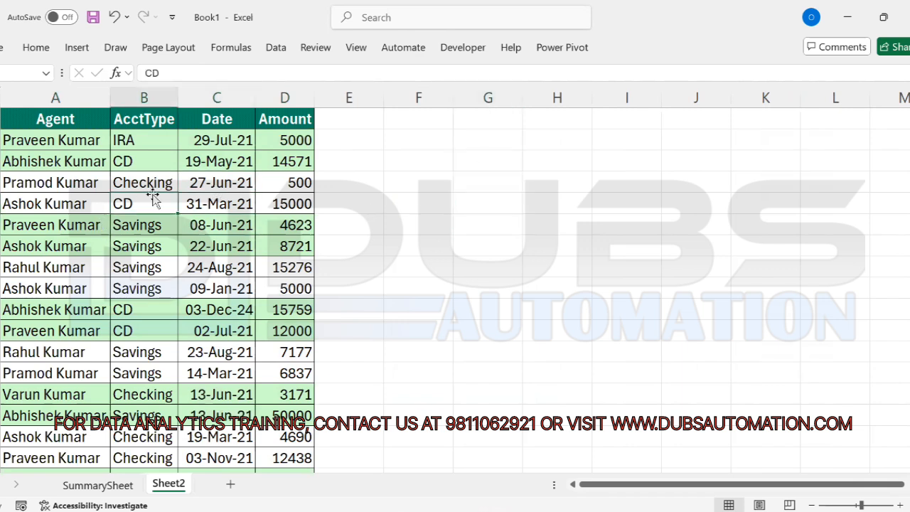
pyautogui.hotkey('alt', 'd')
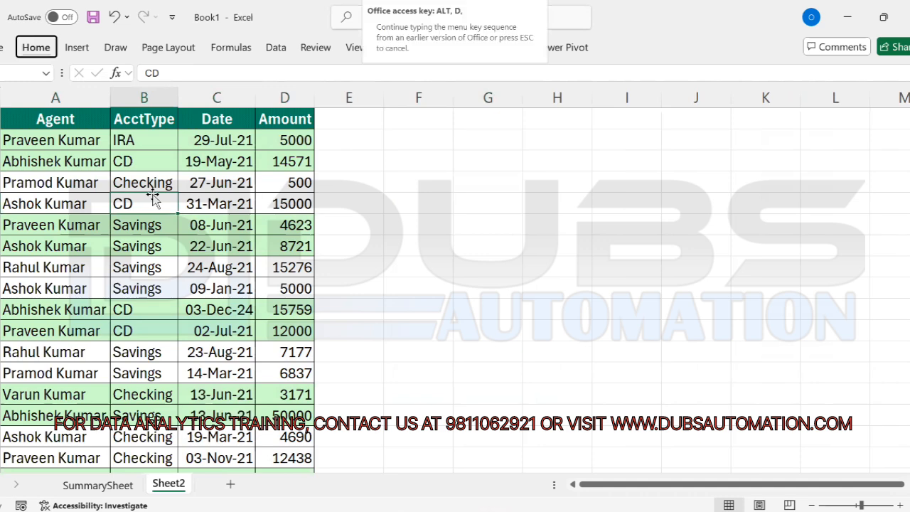
pyautogui.press('s')
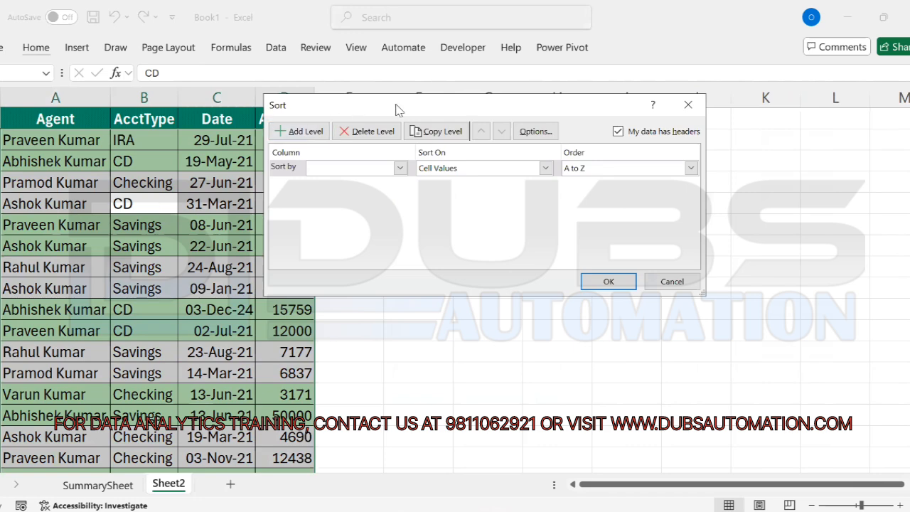
pyautogui.moveTo(407, 110); pyautogui.dragTo(503, 133)
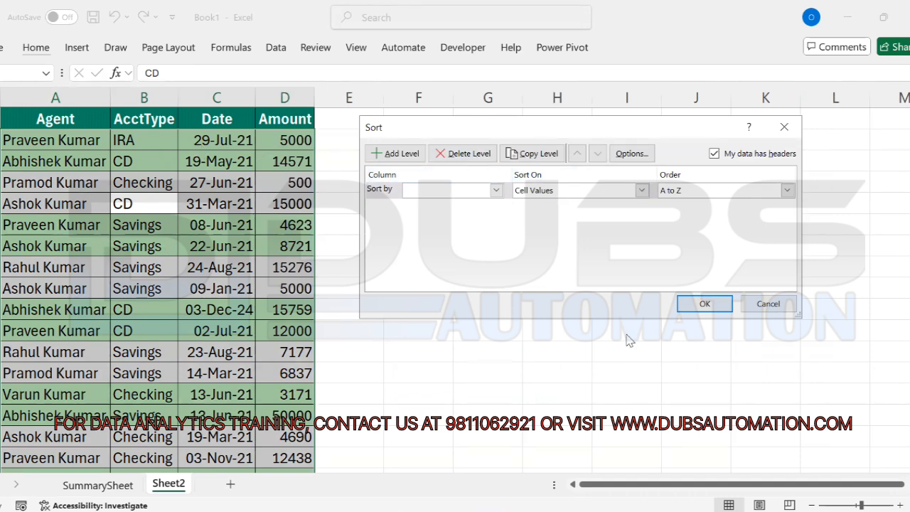
pyautogui.click(780, 302)
pyautogui.click(610, 333)
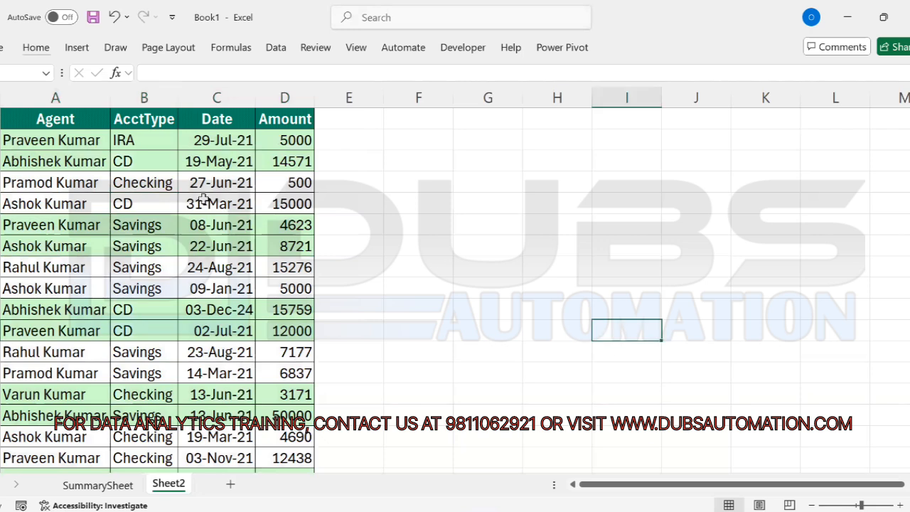
pyautogui.click(211, 183)
pyautogui.click(209, 163)
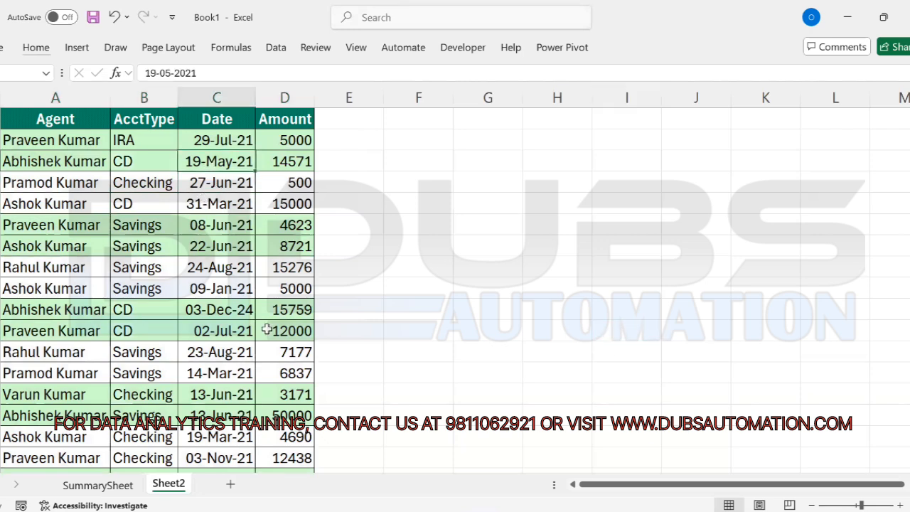
pyautogui.hotkey('alt', 'h')
pyautogui.press('s')
pyautogui.press('u')
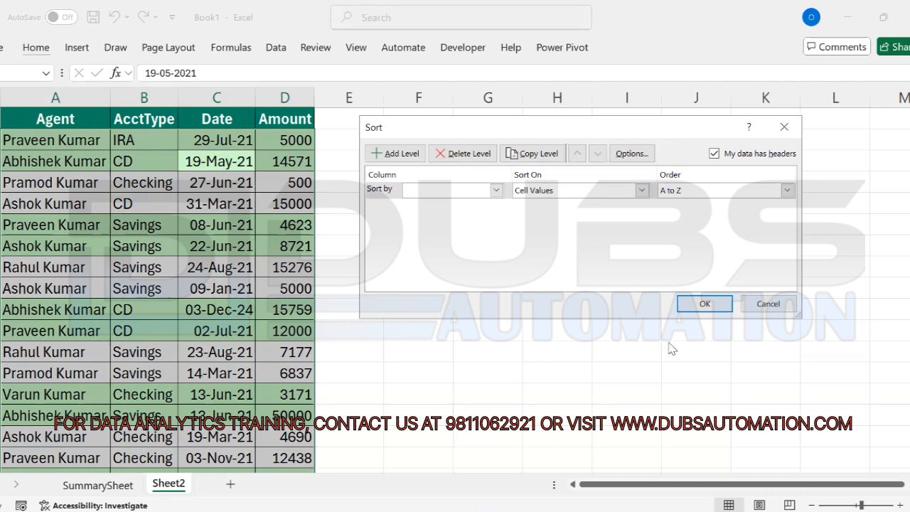
pyautogui.click(776, 310)
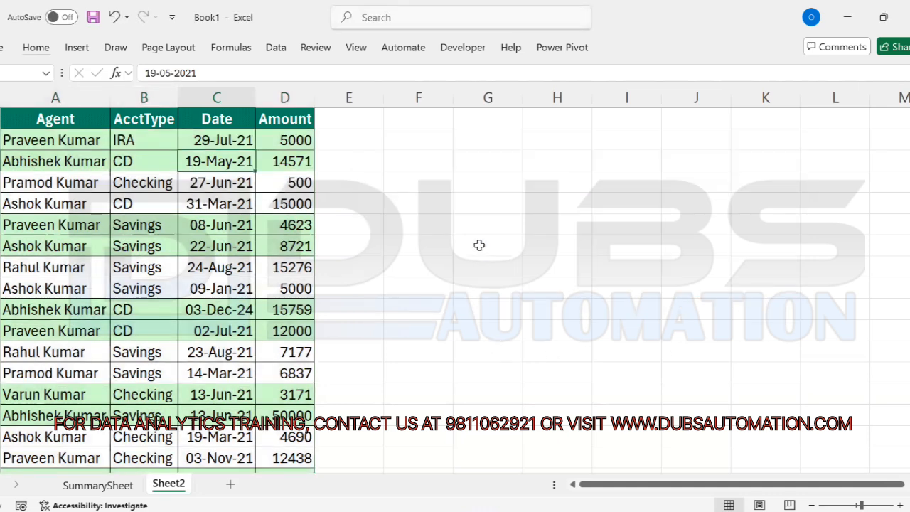
pyautogui.click(479, 246)
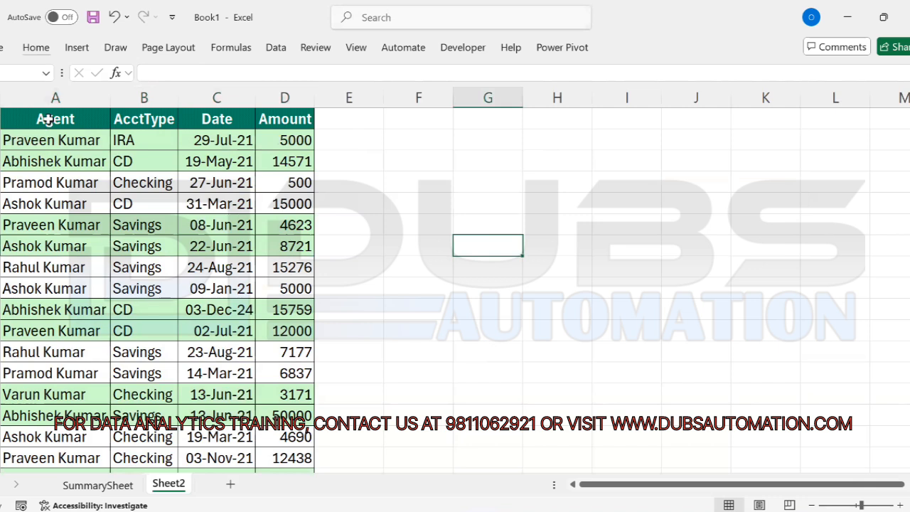
pyautogui.moveTo(46, 119); pyautogui.dragTo(49, 353)
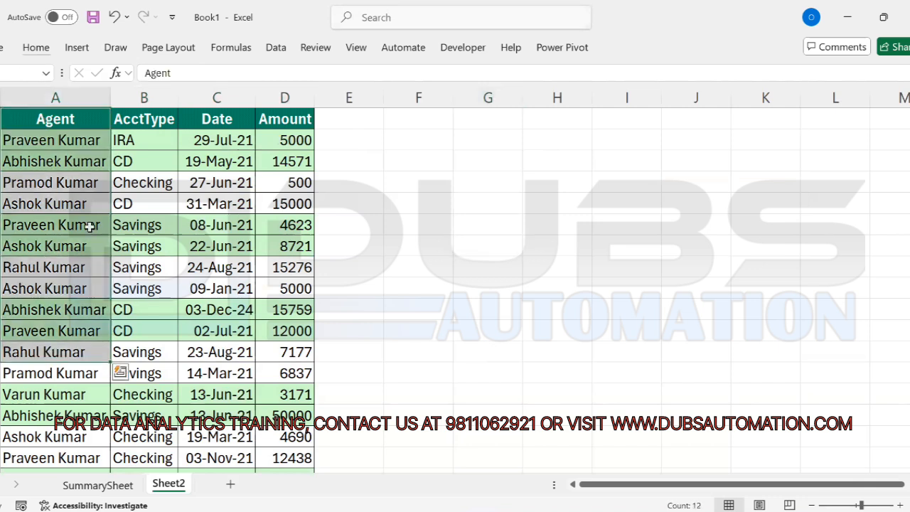
pyautogui.moveTo(56, 119); pyautogui.dragTo(47, 346)
pyautogui.click(75, 202)
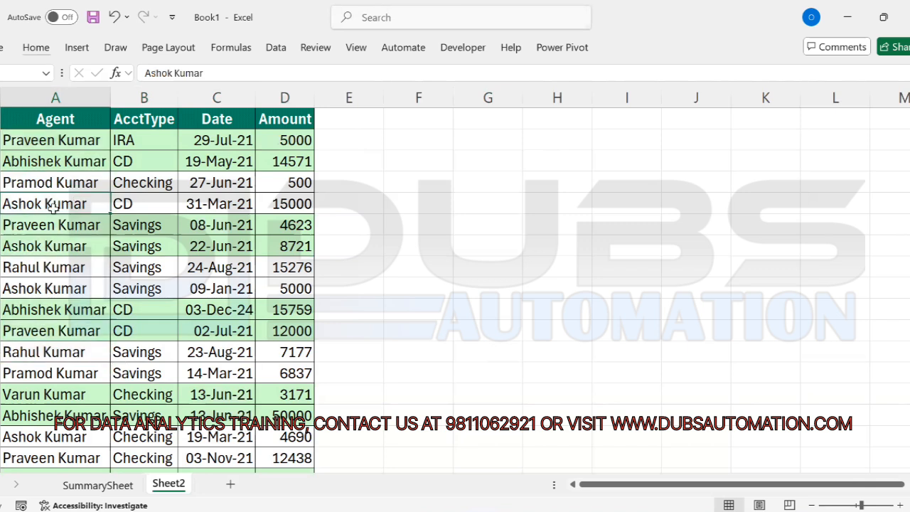
pyautogui.moveTo(102, 202); pyautogui.dragTo(287, 204)
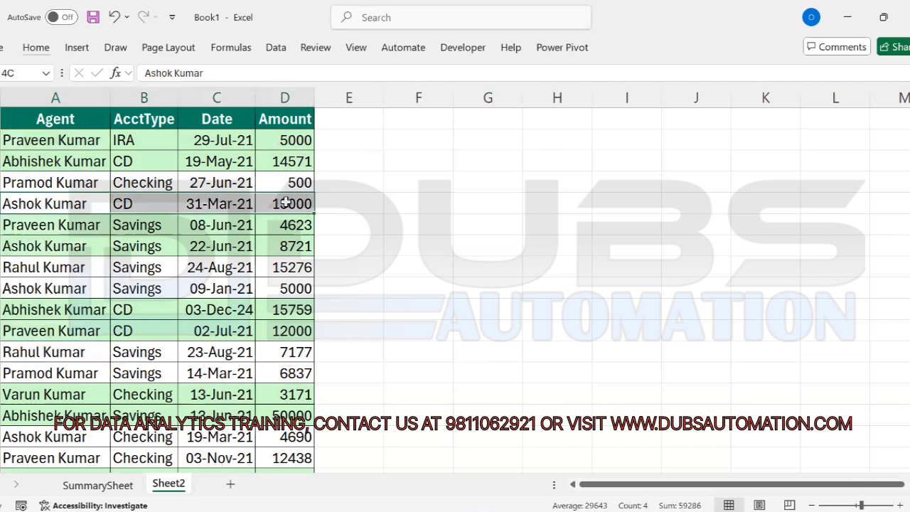
pyautogui.click(57, 205)
pyautogui.moveTo(137, 204); pyautogui.dragTo(274, 205)
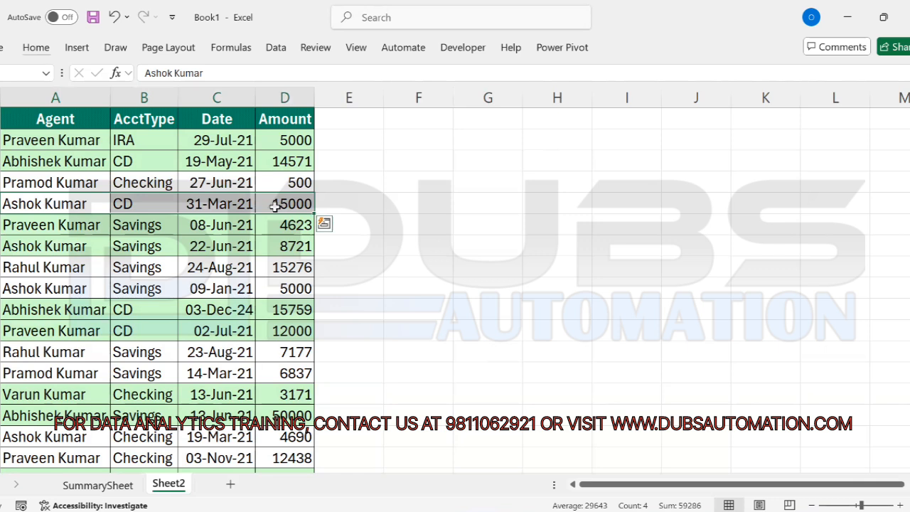
pyautogui.click(36, 204)
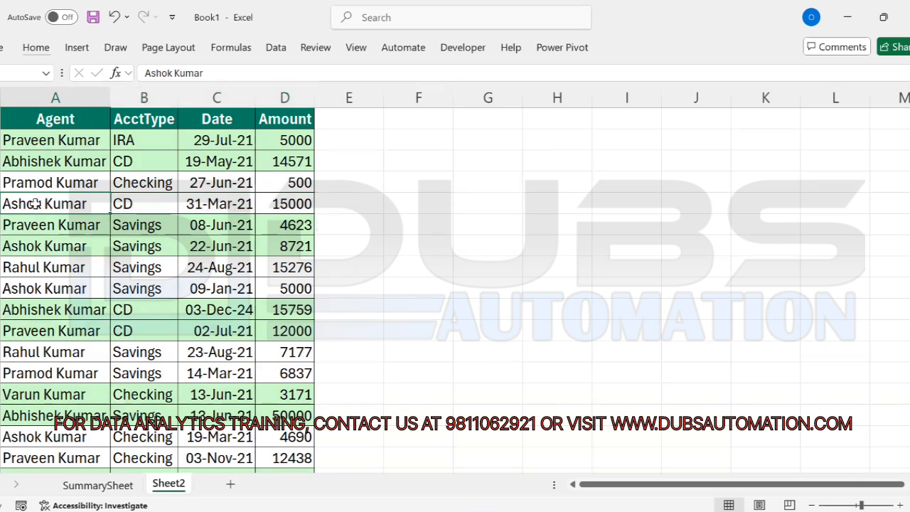
pyautogui.moveTo(24, 204); pyautogui.dragTo(284, 205)
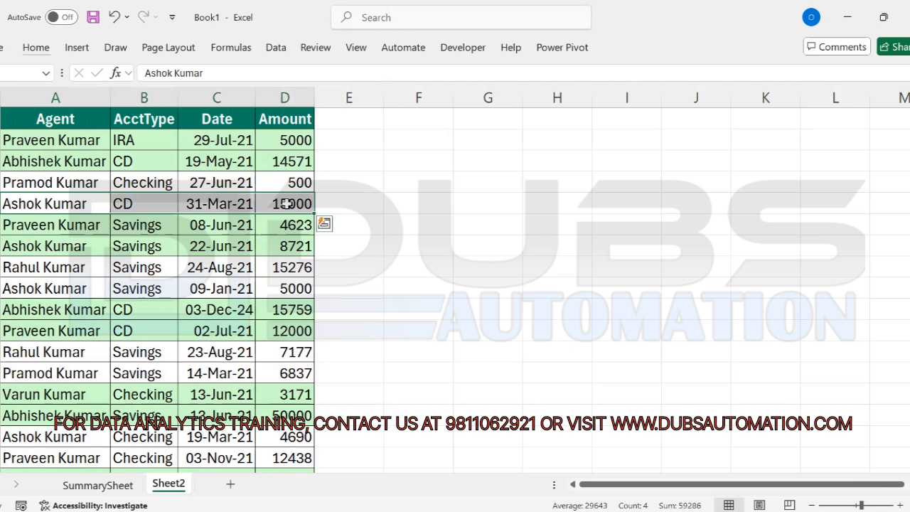
pyautogui.press('alt')
pyautogui.press('h')
pyautogui.press('h')
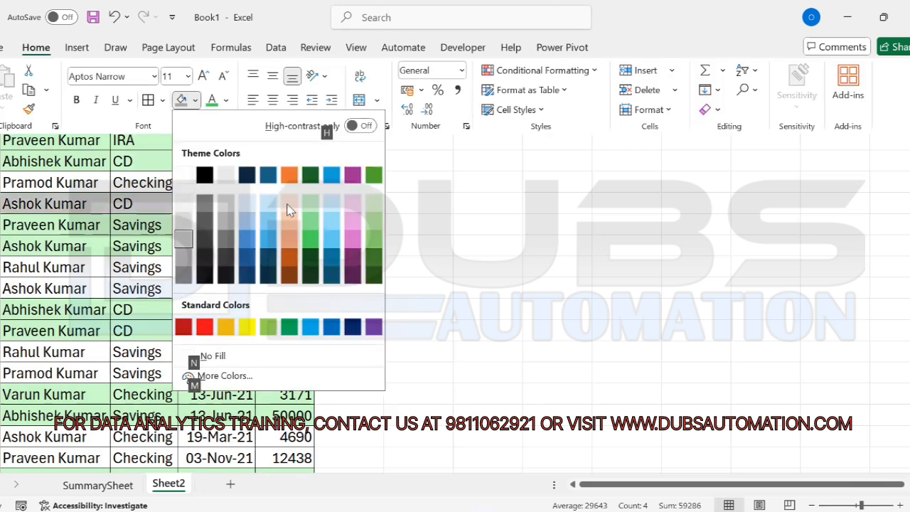
pyautogui.press('Return')
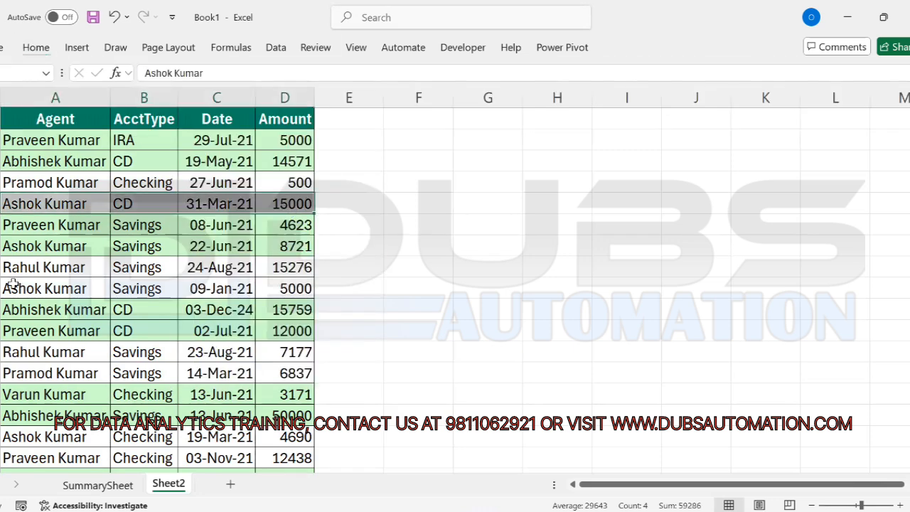
pyautogui.moveTo(7, 311); pyautogui.dragTo(298, 318)
pyautogui.press('alt')
pyautogui.press('h')
pyautogui.press('h')
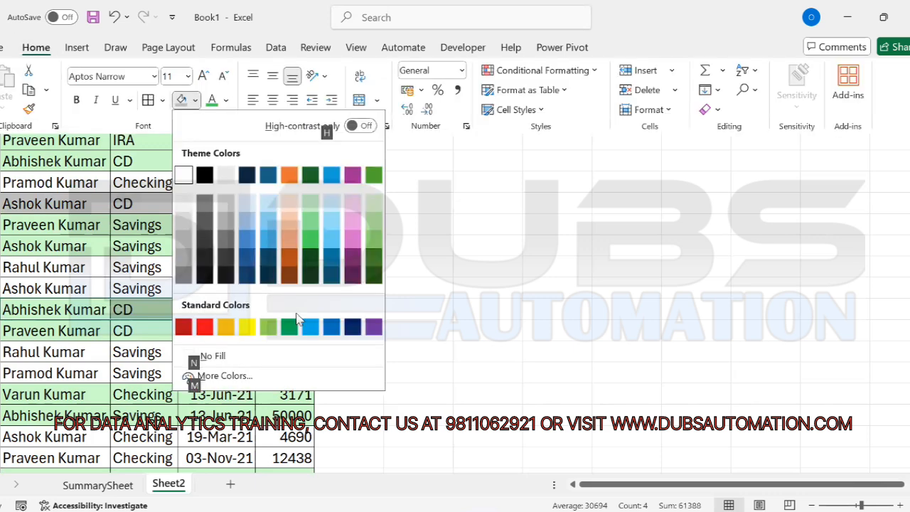
pyautogui.press('Down')
pyautogui.press('Down')
pyautogui.press('Down')
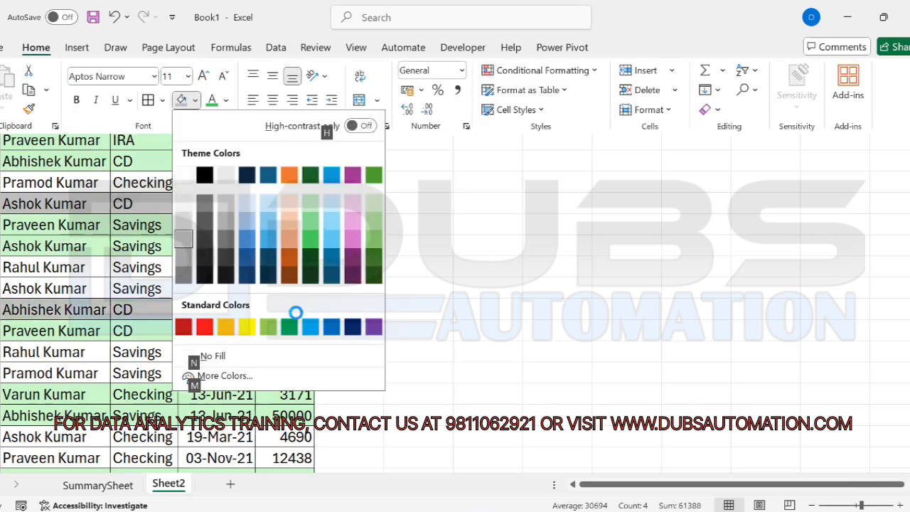
pyautogui.press('Return')
pyautogui.click(139, 292)
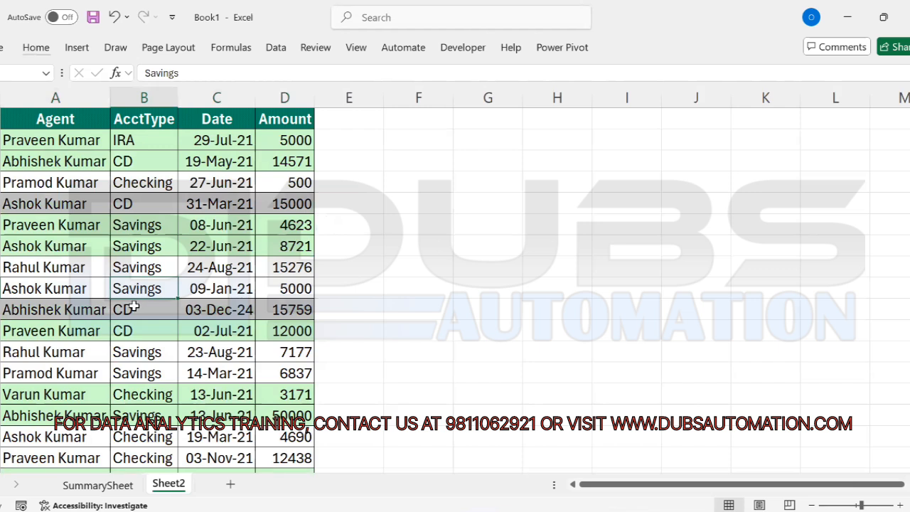
pyautogui.click(64, 139)
pyautogui.moveTo(143, 138); pyautogui.dragTo(285, 377)
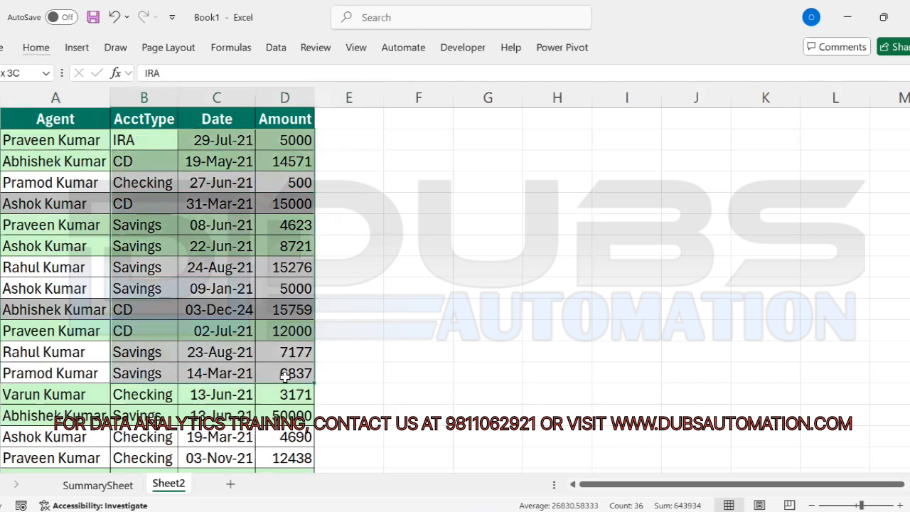
pyautogui.moveTo(64, 142); pyautogui.dragTo(32, 392)
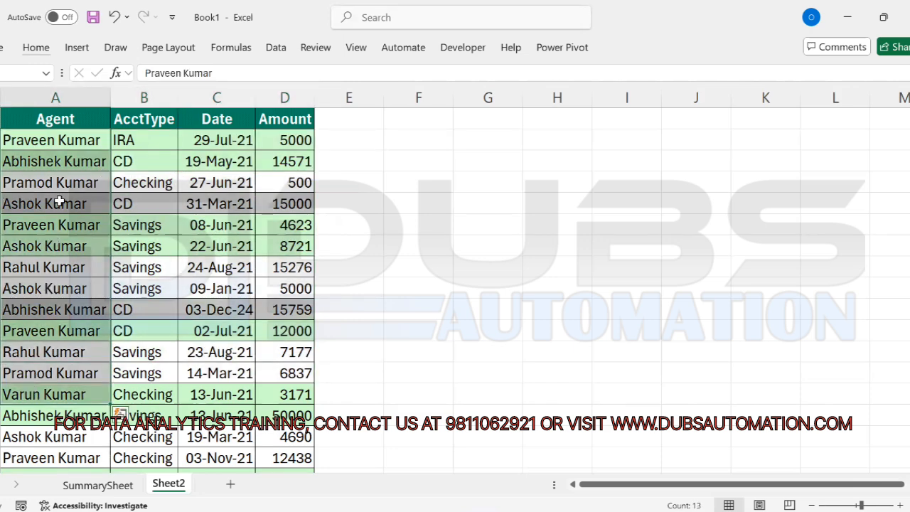
pyautogui.moveTo(64, 202); pyautogui.dragTo(306, 206)
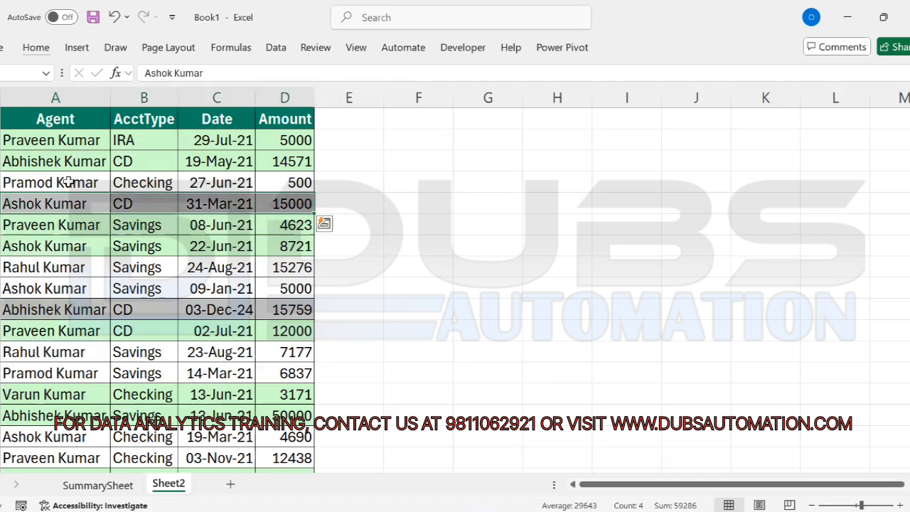
pyautogui.click(155, 200)
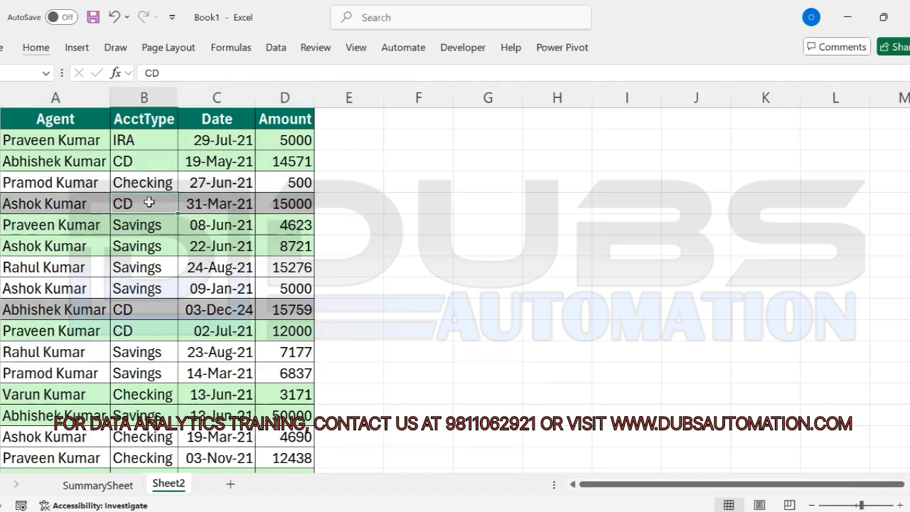
pyautogui.moveTo(149, 202); pyautogui.dragTo(284, 197)
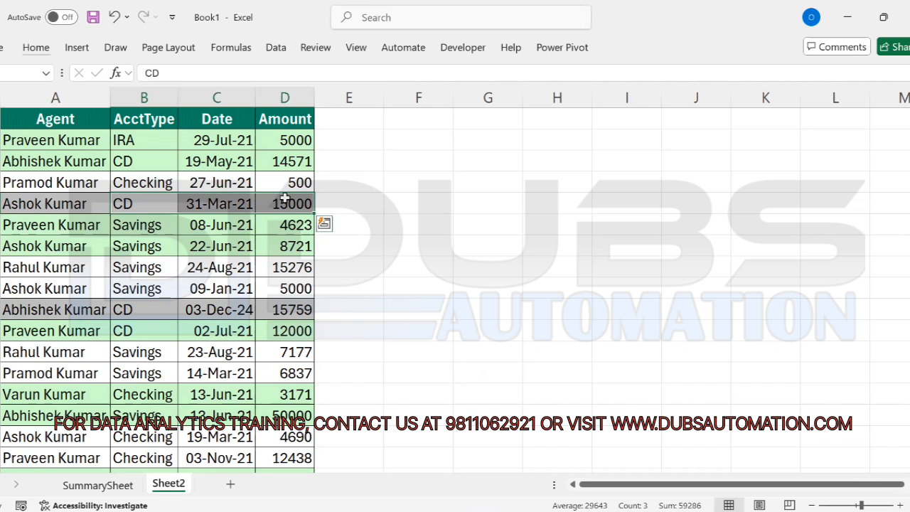
pyautogui.click(66, 232)
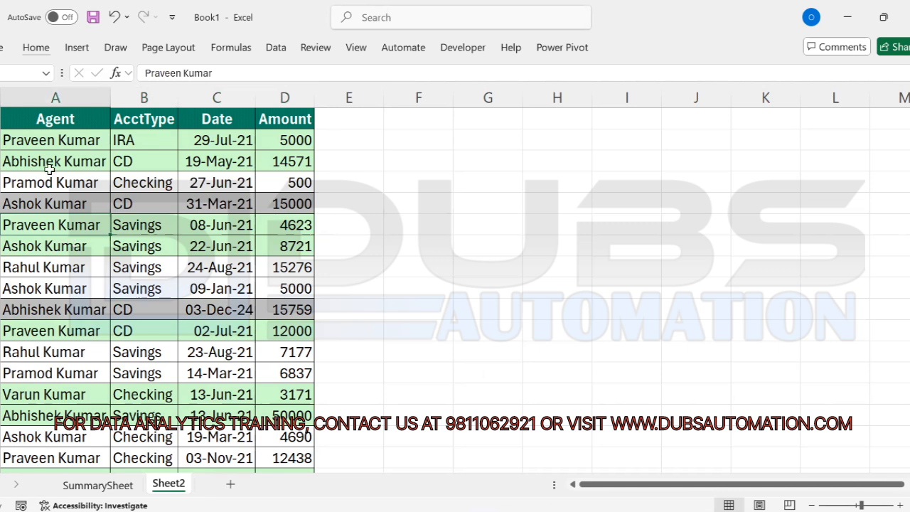
pyautogui.click(22, 205)
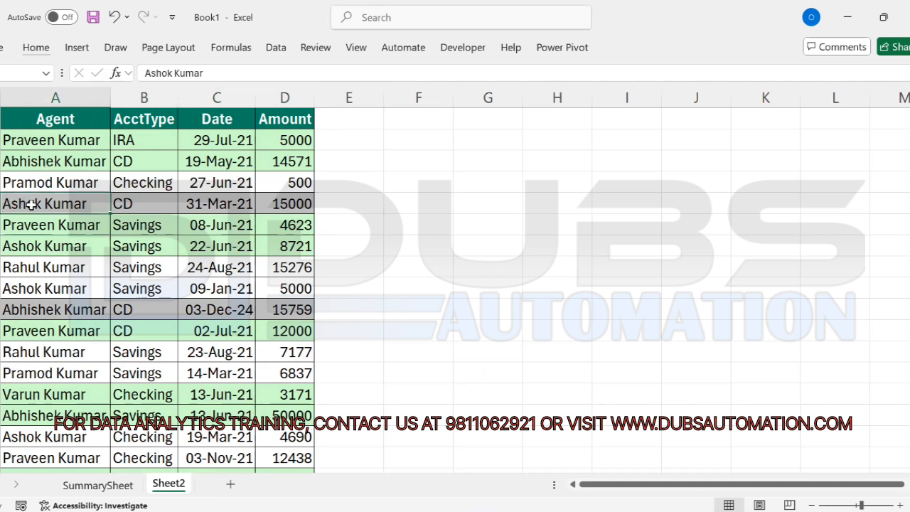
pyautogui.moveTo(31, 205); pyautogui.dragTo(273, 204)
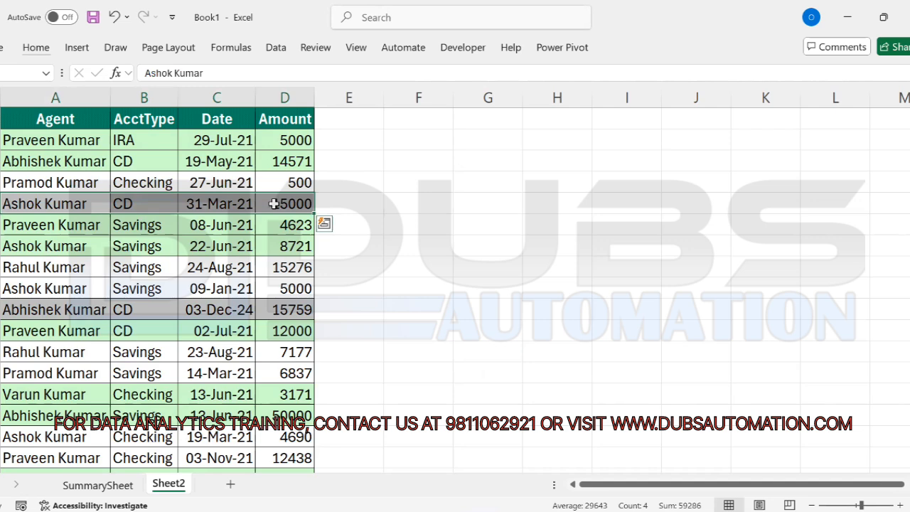
pyautogui.click(72, 202)
pyautogui.click(197, 269)
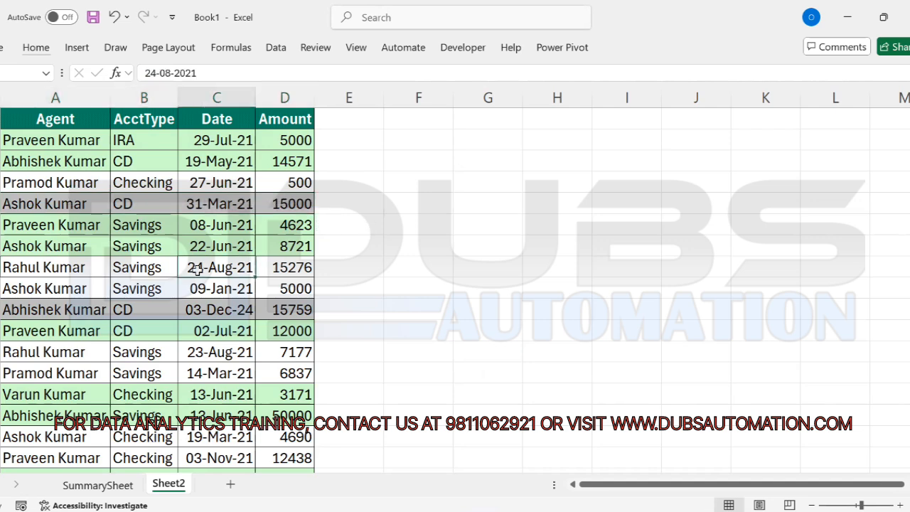
# Step: In the Sort dialog (Alt, D, S), sort by Agent with order A to Z
pyautogui.press('alt')
pyautogui.press('d')
pyautogui.press('s')
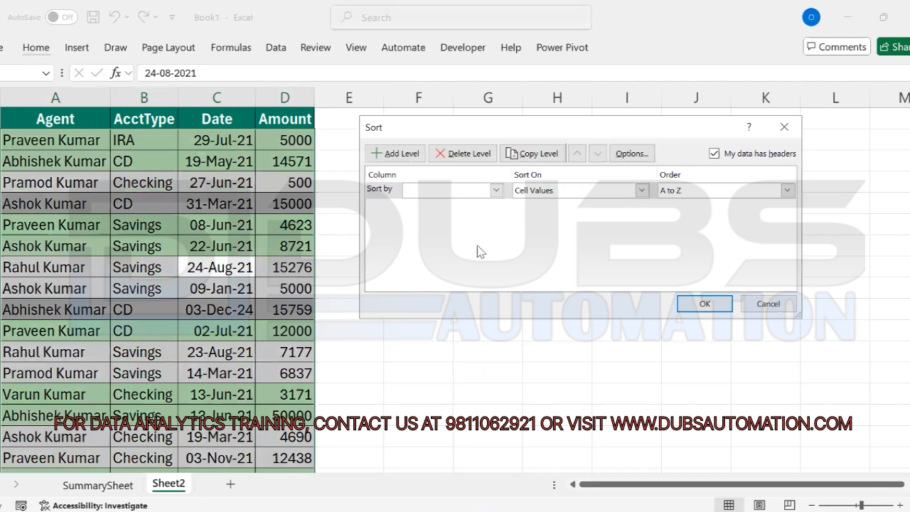
pyautogui.click(496, 190)
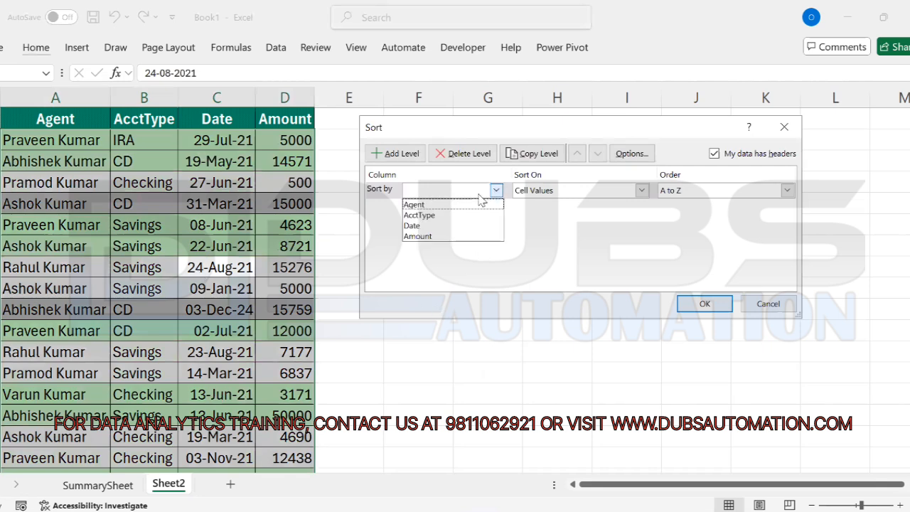
pyautogui.click(421, 206)
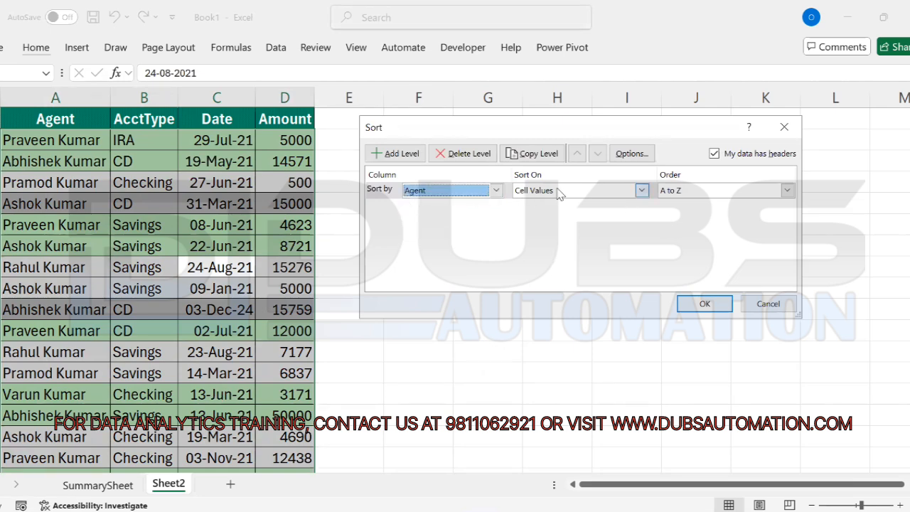
pyautogui.click(788, 191)
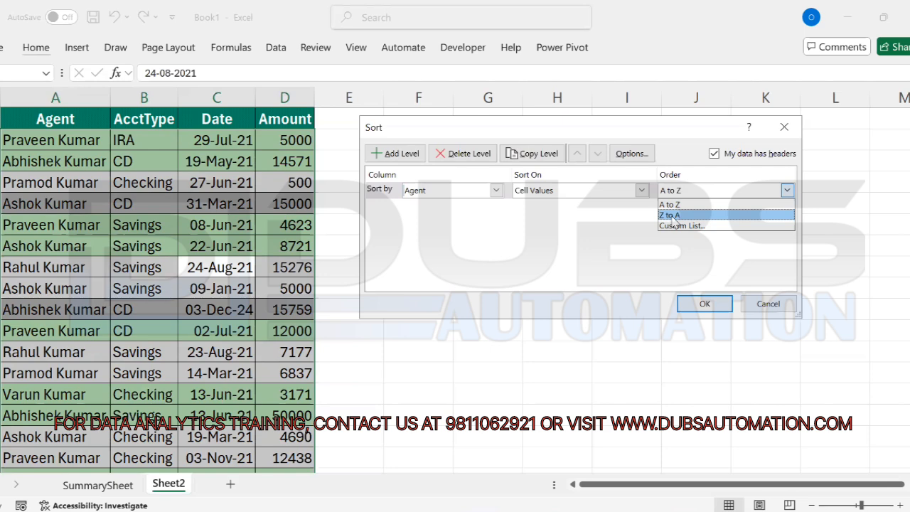
pyautogui.click(677, 205)
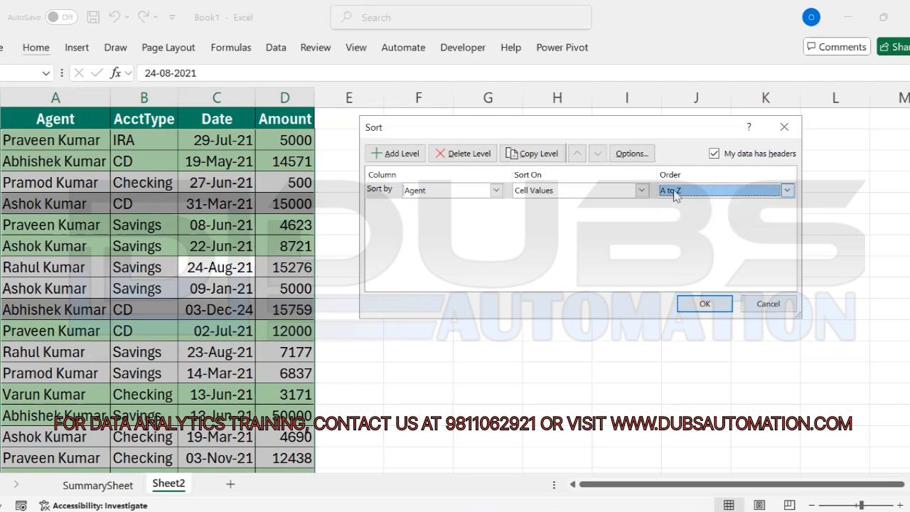
pyautogui.click(704, 306)
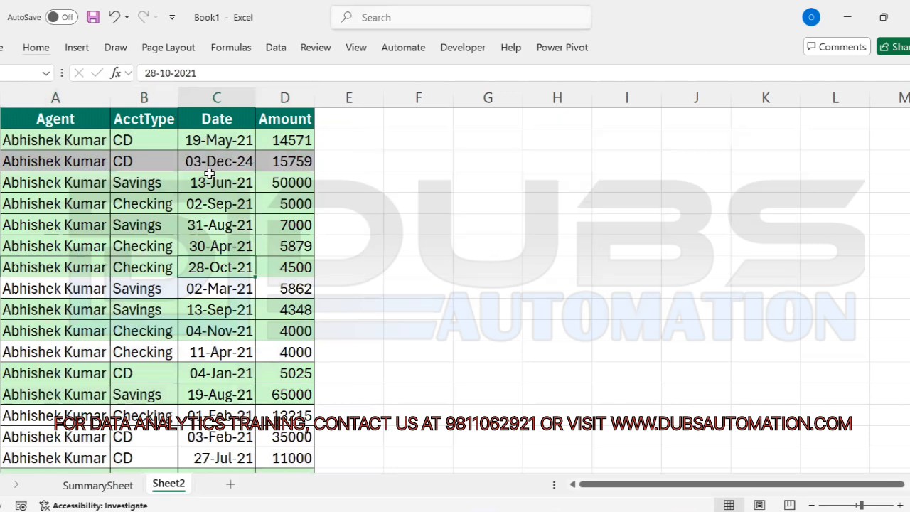
# Step: Widen column A and browse the sorted agent names to the end of the data
pyautogui.moveTo(112, 97); pyautogui.dragTo(146, 98)
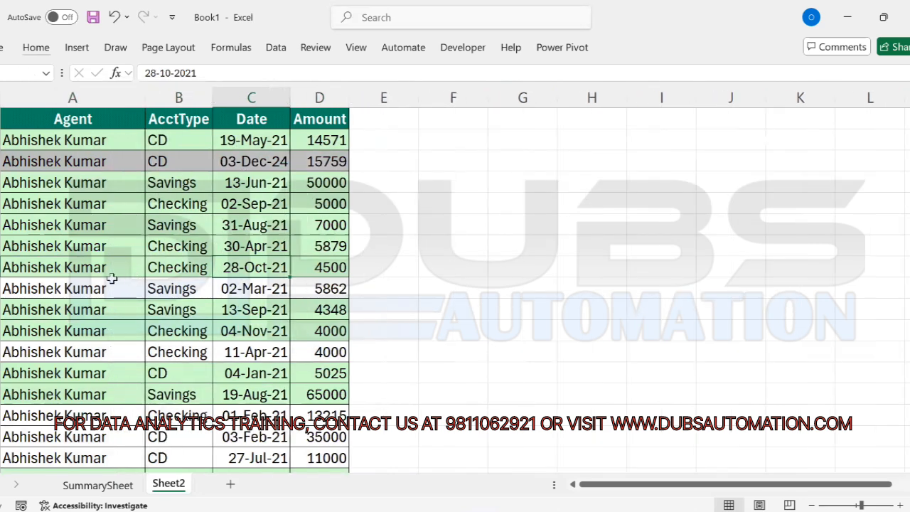
pyautogui.click(60, 246)
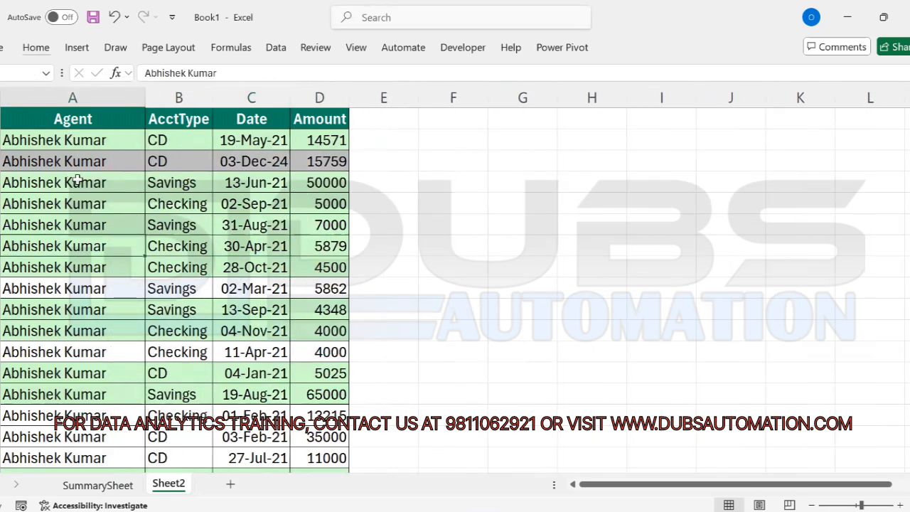
pyautogui.click(86, 140)
pyautogui.keyDown('shift'); pyautogui.click(76, 312); pyautogui.keyUp('shift')
pyautogui.click(92, 332)
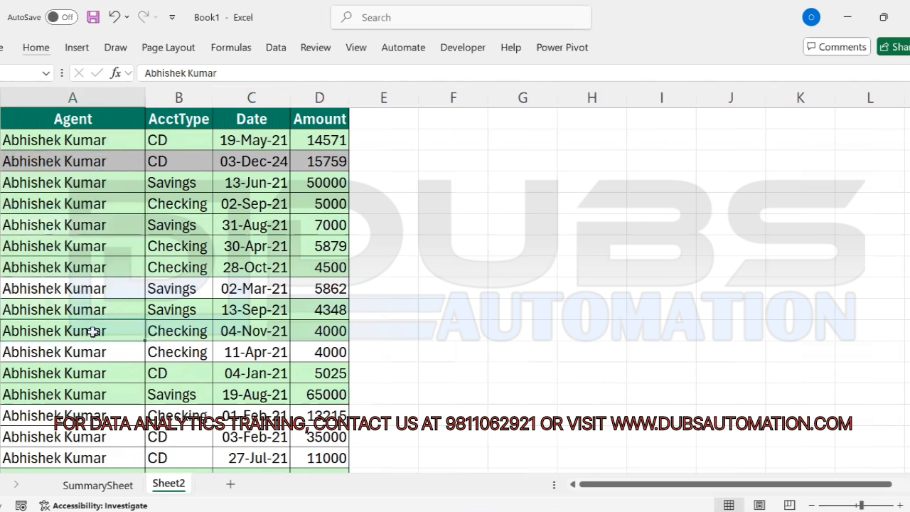
pyautogui.hotkey('ctrl', 'Up')
pyautogui.press('Down')
pyautogui.press('Down')
pyautogui.press('Down')
pyautogui.press('Down')
pyautogui.hotkey('ctrl', 'Down')
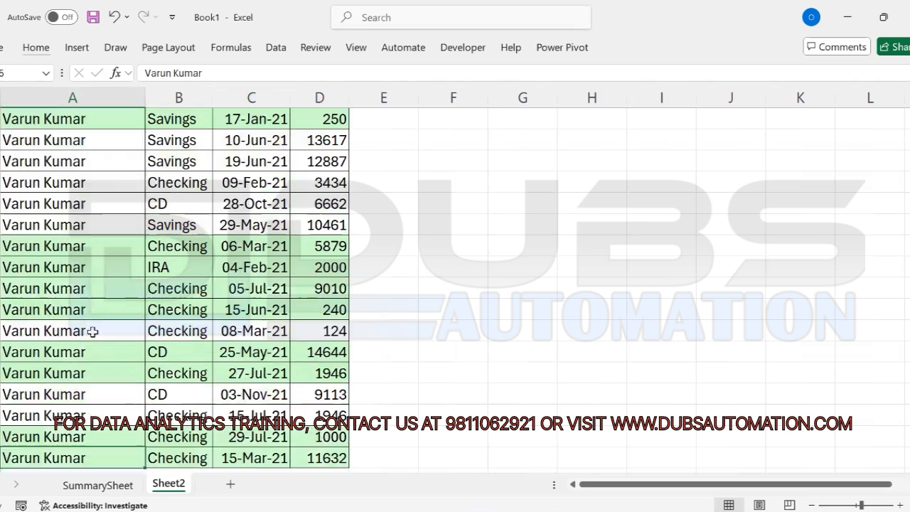
pyautogui.press('Down')
pyautogui.press('Down')
pyautogui.press('Down')
pyautogui.press('Down')
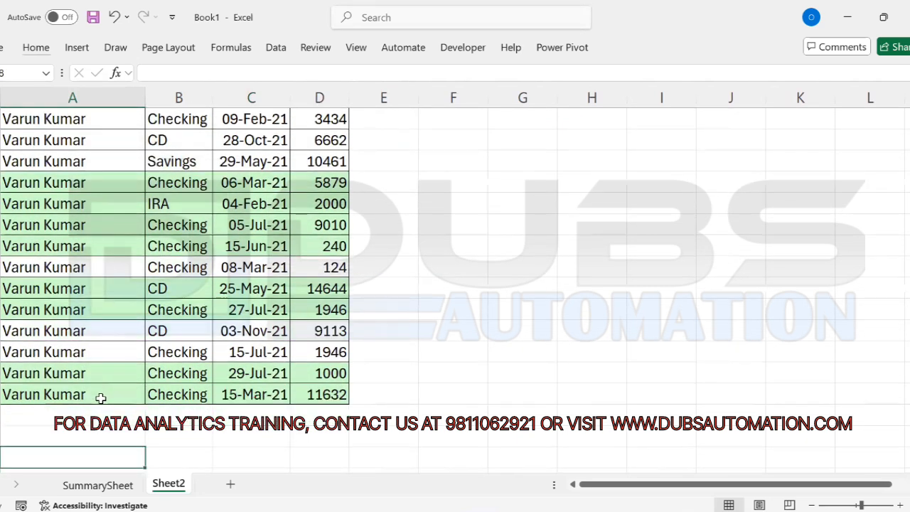
pyautogui.moveTo(98, 396); pyautogui.dragTo(109, 286)
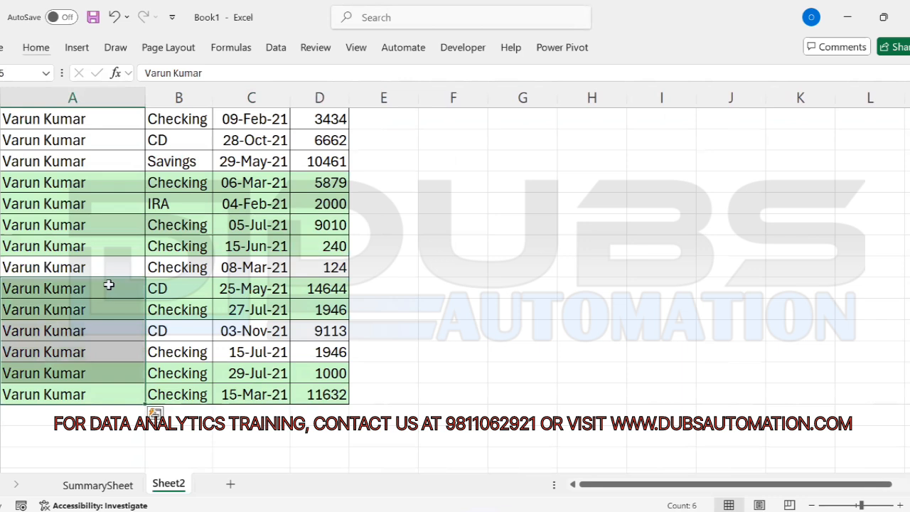
pyautogui.click(109, 285)
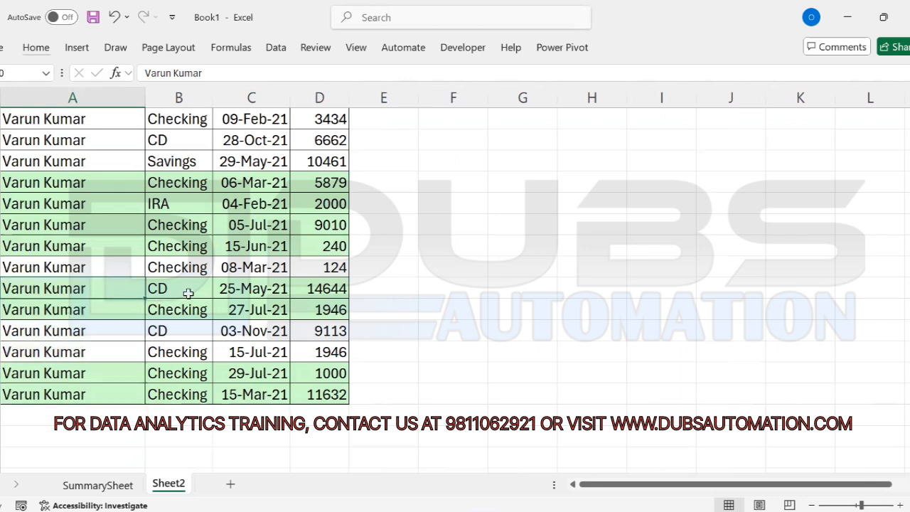
pyautogui.click(91, 307)
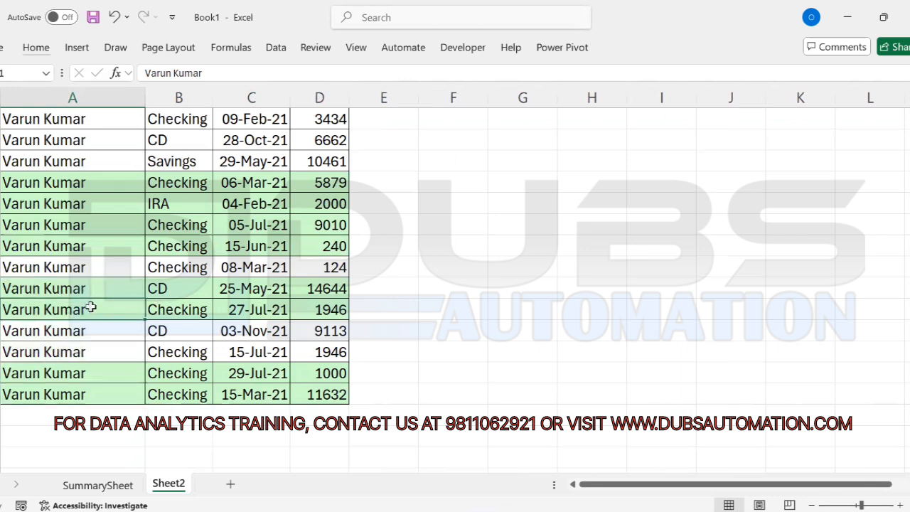
pyautogui.hotkey('ctrl', 'Home')
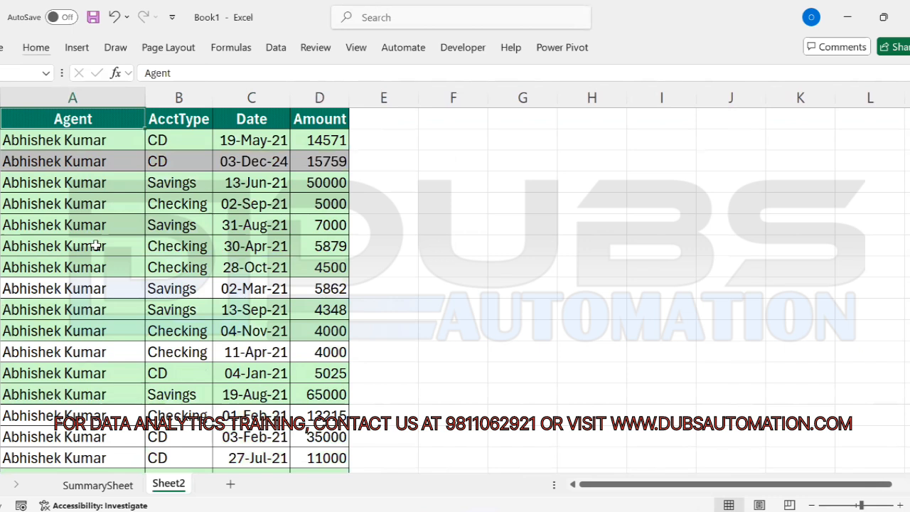
pyautogui.moveTo(18, 161); pyautogui.dragTo(322, 161)
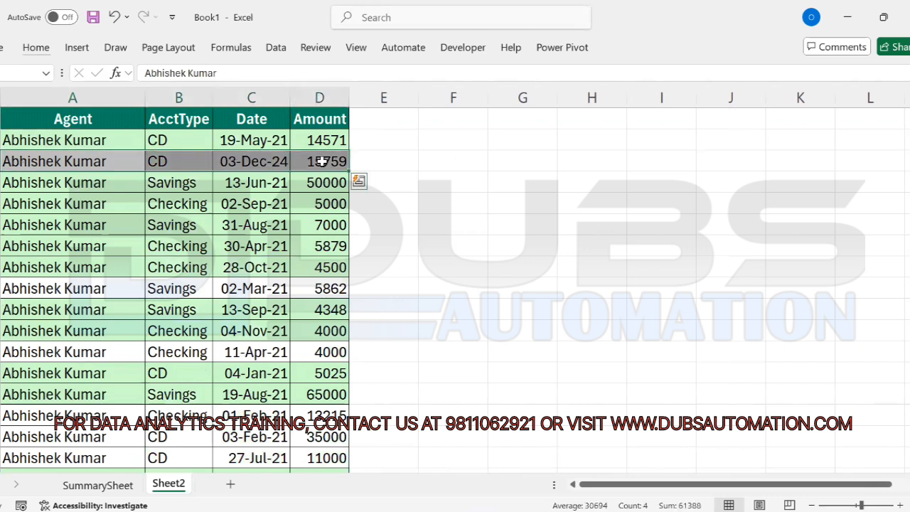
pyautogui.doubleClick(76, 156)
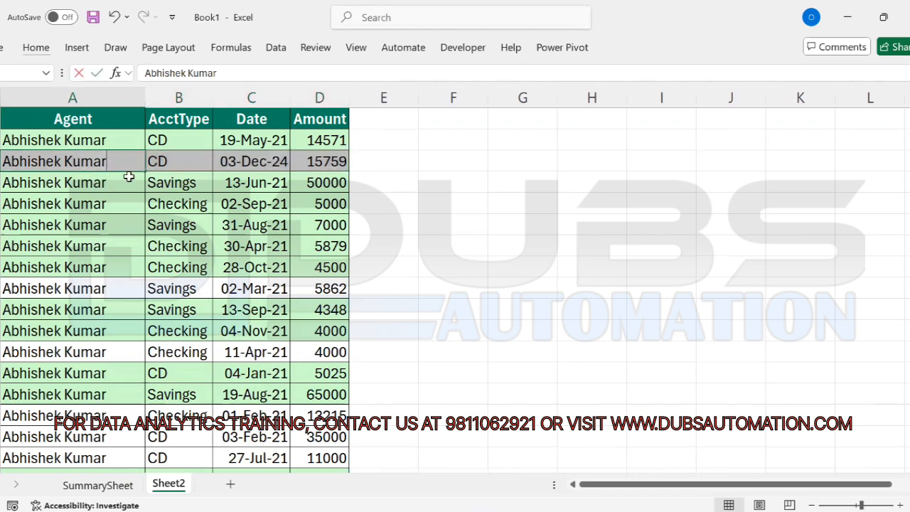
pyautogui.click(97, 197)
pyautogui.press('Down')
pyautogui.press('Down')
pyautogui.press('Down')
pyautogui.press('Down')
pyautogui.press('Down')
pyautogui.press('Down')
pyautogui.press('Down')
pyautogui.press('Down')
pyautogui.press('Down')
pyautogui.press('Down')
pyautogui.press('Down')
pyautogui.press('Down')
pyautogui.press('Down')
pyautogui.press('Down')
pyautogui.press('Down')
pyautogui.press('Down')
pyautogui.press('Down')
pyautogui.press('Down')
pyautogui.press('Down')
pyautogui.press('Down')
pyautogui.press('Down')
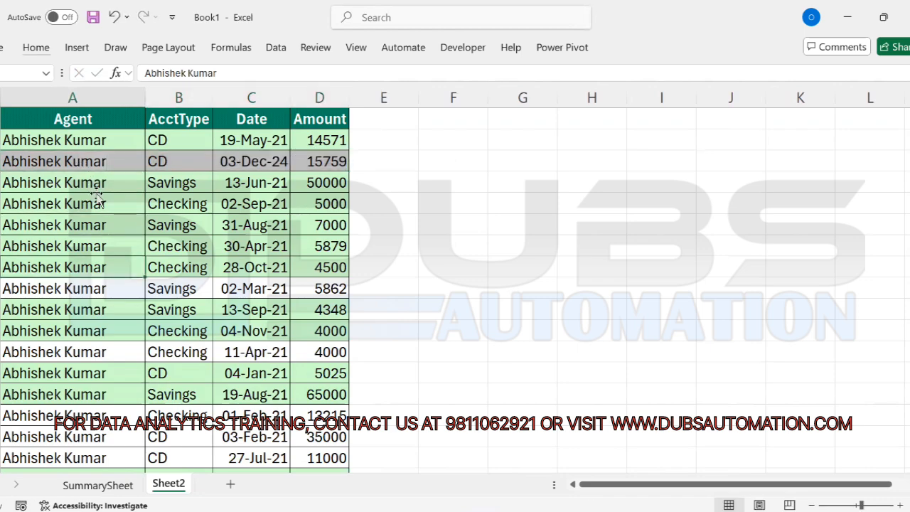
pyautogui.press('Down')
pyautogui.press('Down')
pyautogui.press('Down')
pyautogui.press('Down')
pyautogui.press('Down')
pyautogui.press('Down')
pyautogui.press('Down')
pyautogui.press('Down')
pyautogui.press('Down')
pyautogui.press('Down')
pyautogui.press('Down')
pyautogui.press('Down')
pyautogui.press('Down')
pyautogui.press('Down')
pyautogui.press('Down')
pyautogui.press('Down')
pyautogui.press('Down')
pyautogui.press('Down')
pyautogui.press('Down')
pyautogui.press('Down')
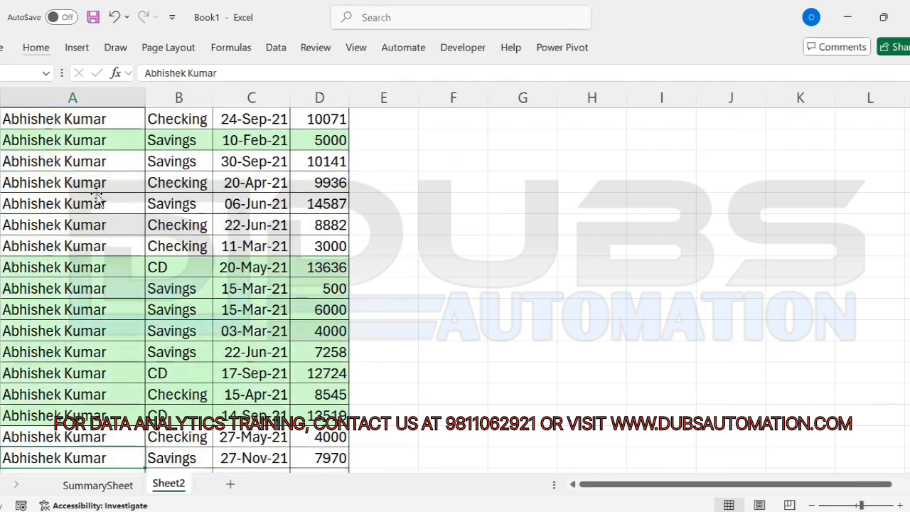
pyautogui.press('Down')
pyautogui.press('Down')
pyautogui.press('Down')
pyautogui.press('Down')
pyautogui.press('Down')
pyautogui.press('Down')
pyautogui.press('Down')
pyautogui.press('Down')
pyautogui.press('Down')
pyautogui.press('Down')
pyautogui.press('Down')
pyautogui.press('Down')
pyautogui.press('Down')
pyautogui.press('Down')
pyautogui.press('Down')
pyautogui.press('Down')
pyautogui.press('Down')
pyautogui.press('Down')
pyautogui.press('Down')
pyautogui.press('Down')
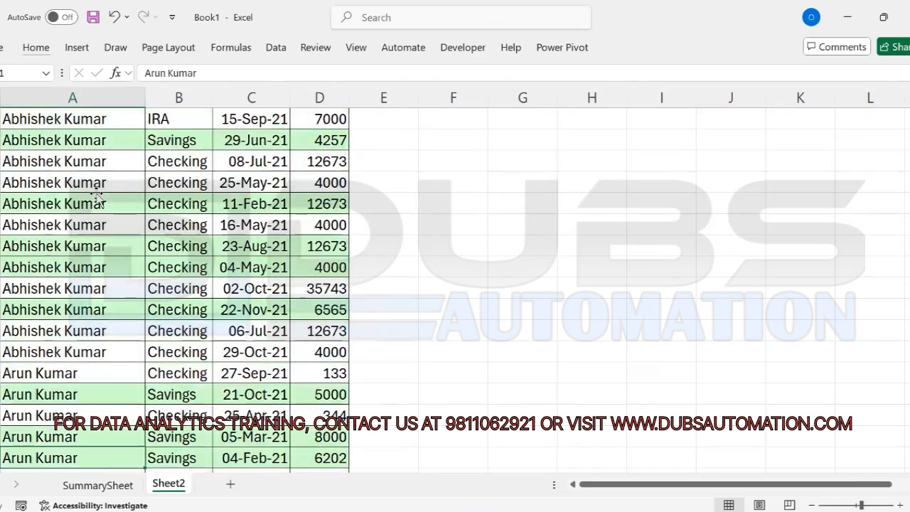
pyautogui.press('Up')
pyautogui.press('Up')
pyautogui.press('Up')
pyautogui.press('Up')
pyautogui.press('Up')
pyautogui.press('Up')
pyautogui.press('Up')
pyautogui.press('Up')
pyautogui.press('Up')
pyautogui.press('Up')
pyautogui.press('Up')
pyautogui.press('Up')
pyautogui.press('Up')
pyautogui.press('Up')
pyautogui.press('Up')
pyautogui.press('Up')
pyautogui.press('Up')
pyautogui.press('Up')
pyautogui.press('Up')
pyautogui.press('Up')
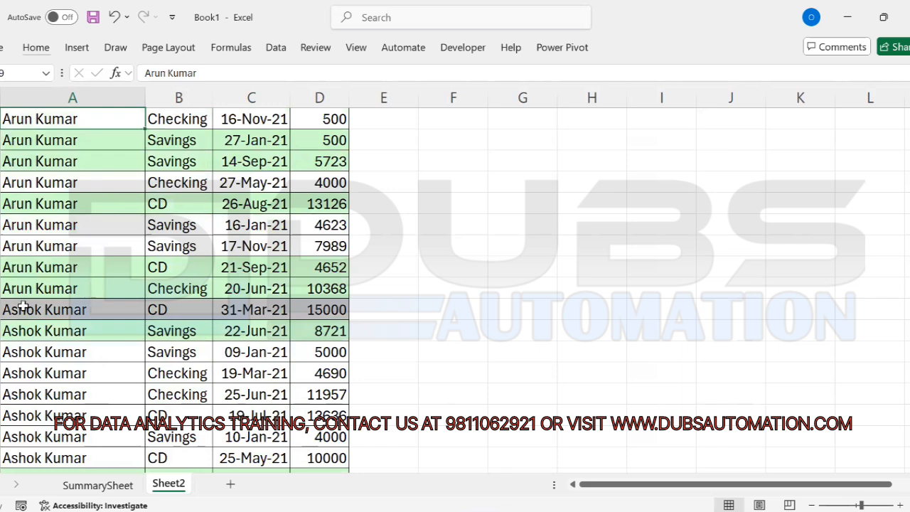
pyautogui.moveTo(71, 310); pyautogui.dragTo(327, 309)
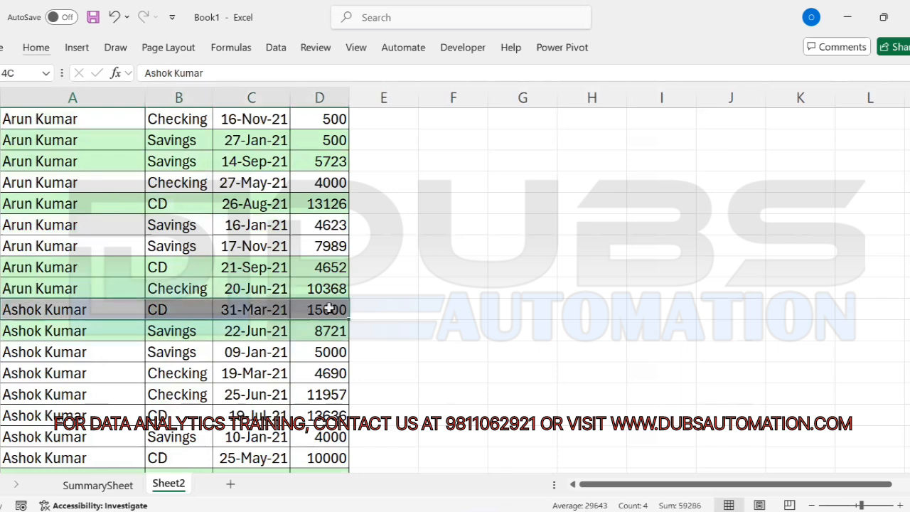
pyautogui.click(44, 312)
pyautogui.click(173, 308)
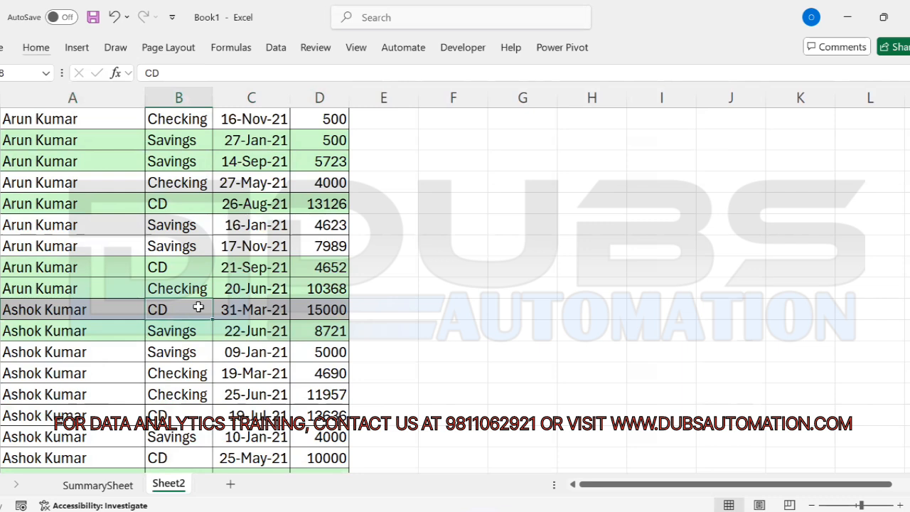
pyautogui.moveTo(330, 307); pyautogui.dragTo(39, 311)
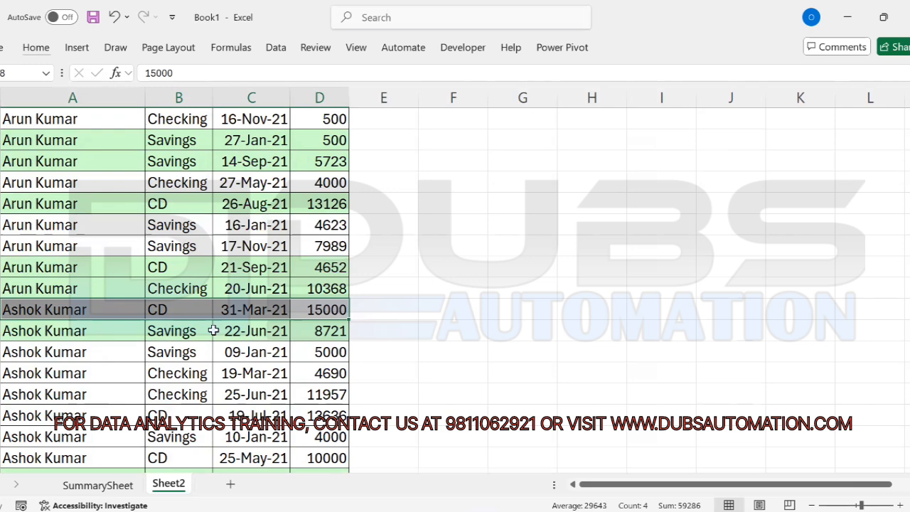
pyautogui.click(94, 314)
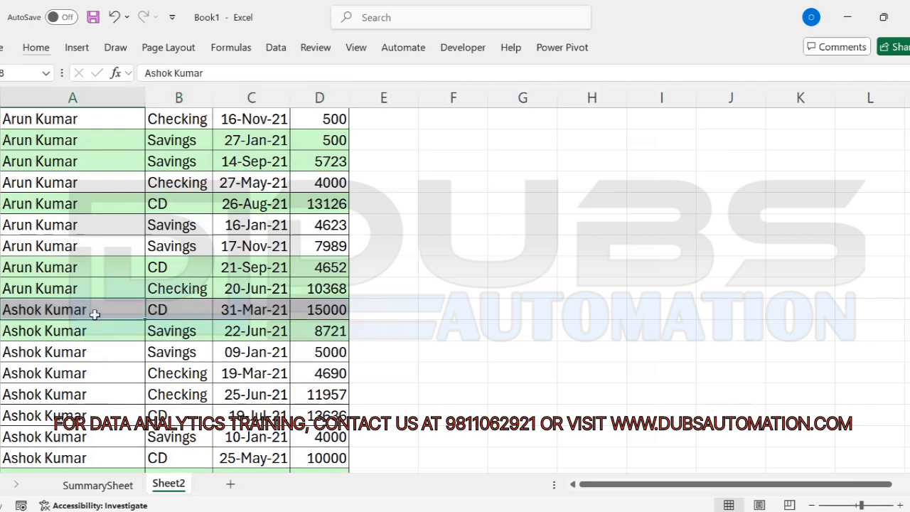
pyautogui.hotkey('ctrl', 'Up')
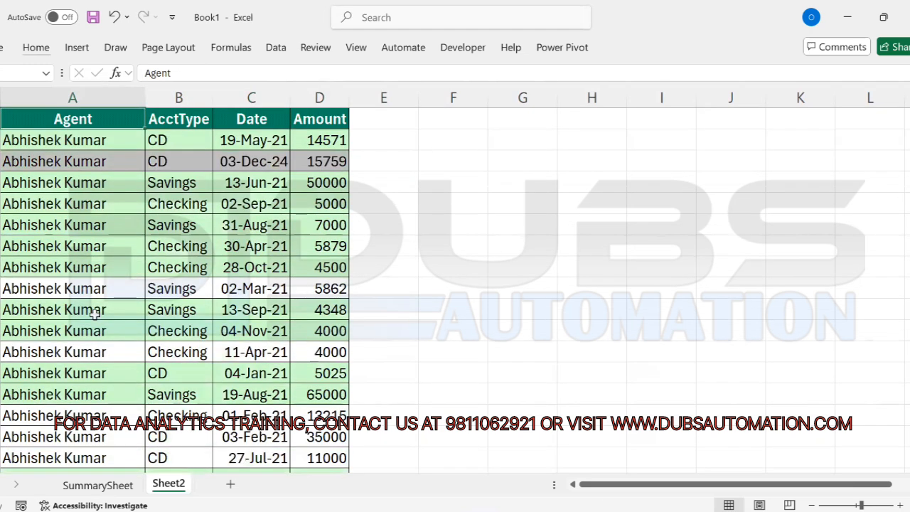
pyautogui.moveTo(95, 161); pyautogui.dragTo(106, 279)
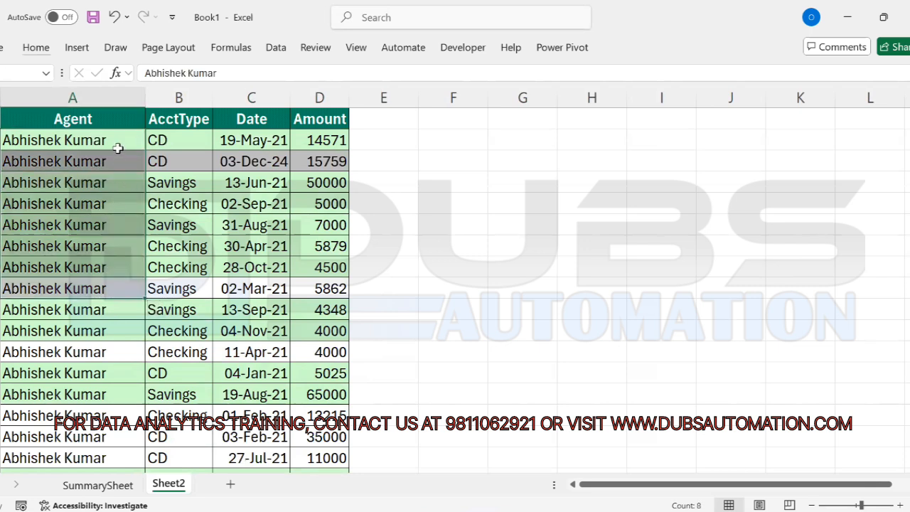
pyautogui.moveTo(118, 140); pyautogui.dragTo(102, 349)
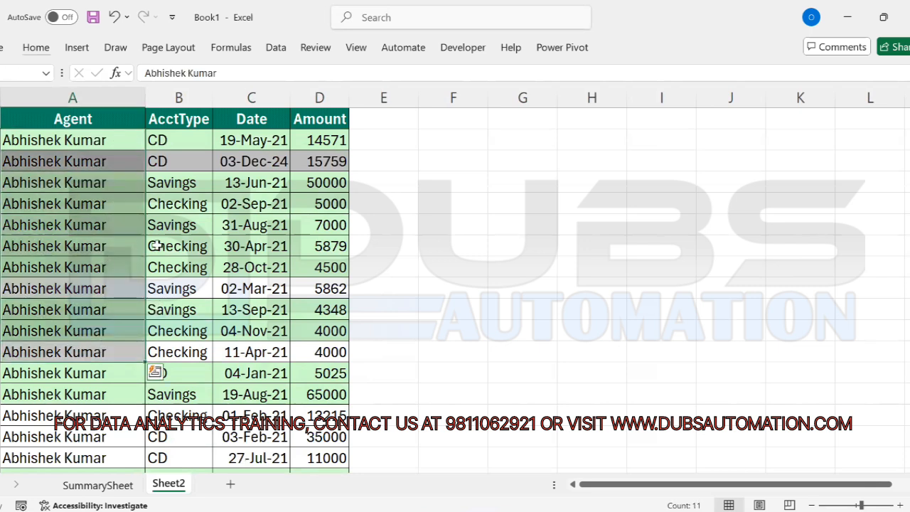
pyautogui.moveTo(213, 97); pyautogui.dragTo(241, 98)
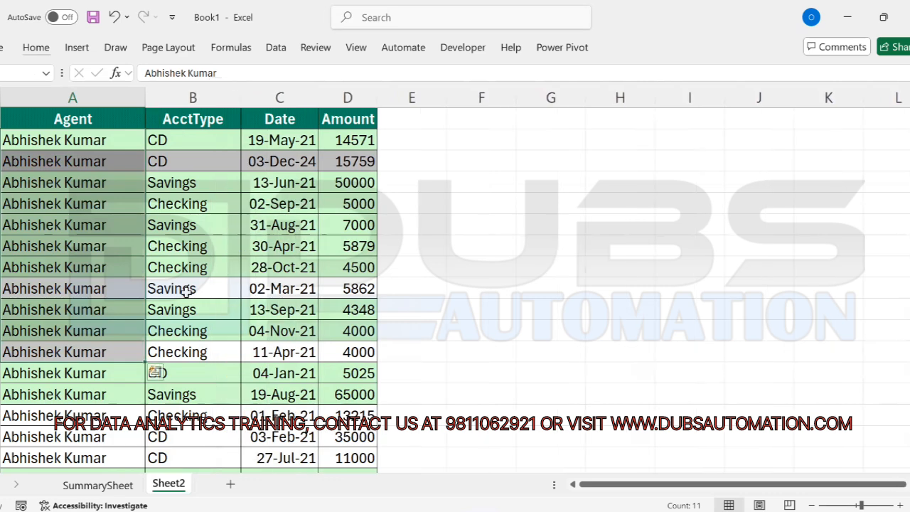
# Step: Check the Savings, Checking and CD entries in B2:B12 against the names in A2:A12
pyautogui.click(190, 289)
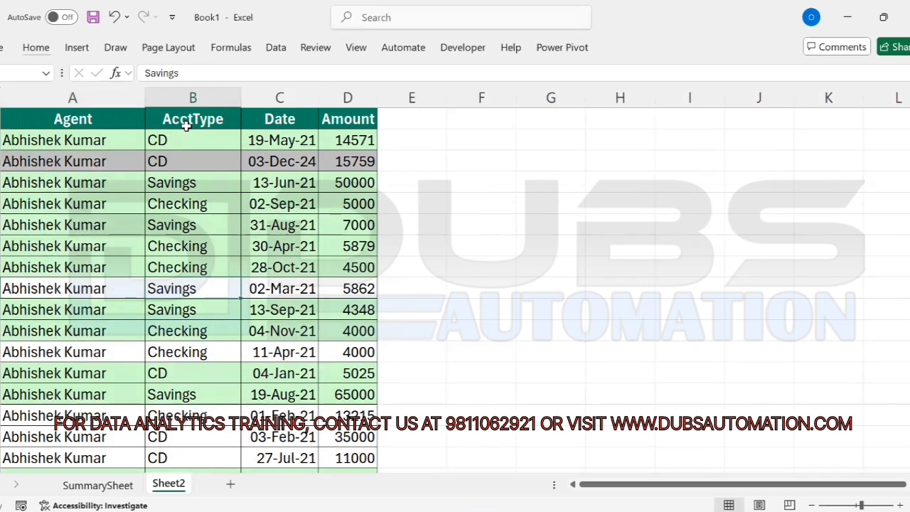
pyautogui.moveTo(179, 140); pyautogui.dragTo(178, 155)
pyautogui.click(182, 185)
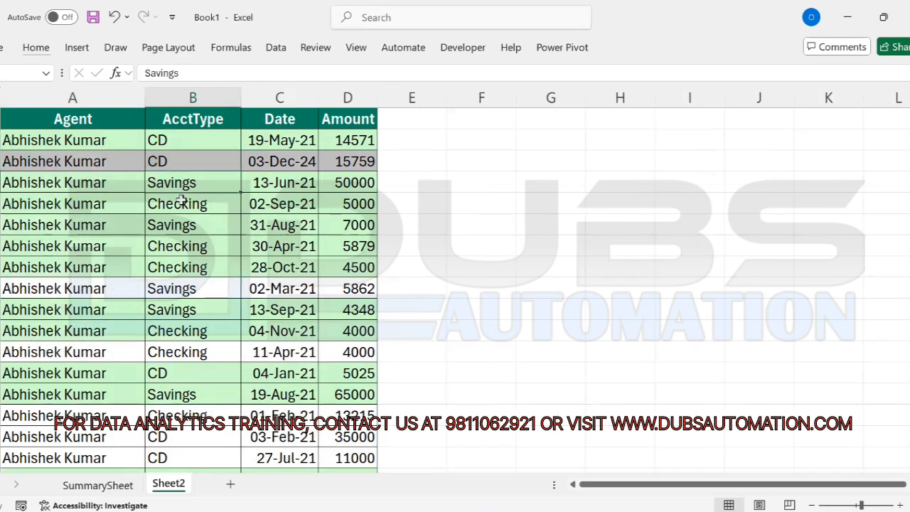
pyautogui.click(180, 203)
pyautogui.click(179, 224)
pyautogui.click(182, 262)
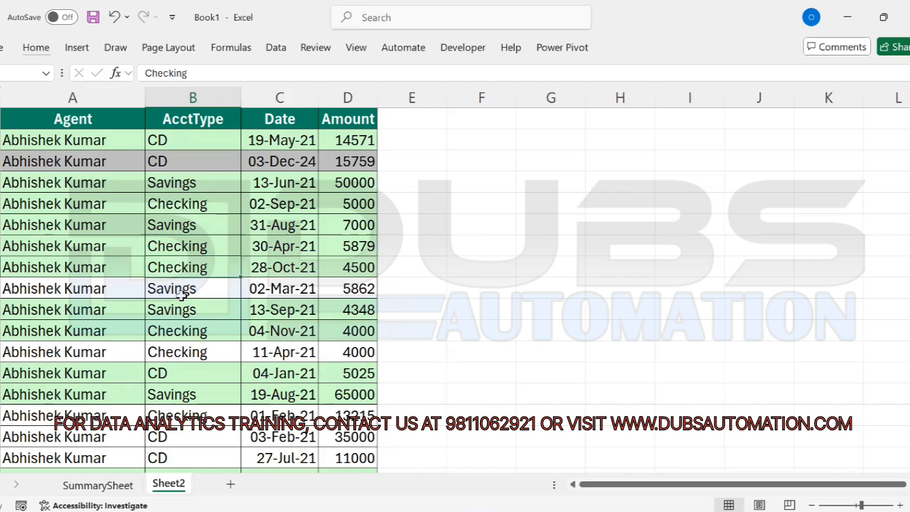
pyautogui.click(182, 311)
pyautogui.click(181, 373)
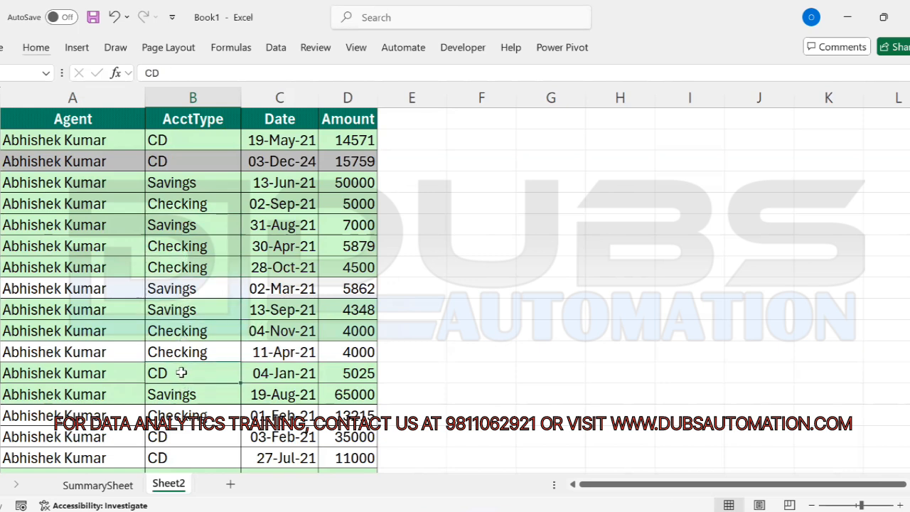
pyautogui.moveTo(84, 137); pyautogui.dragTo(71, 364)
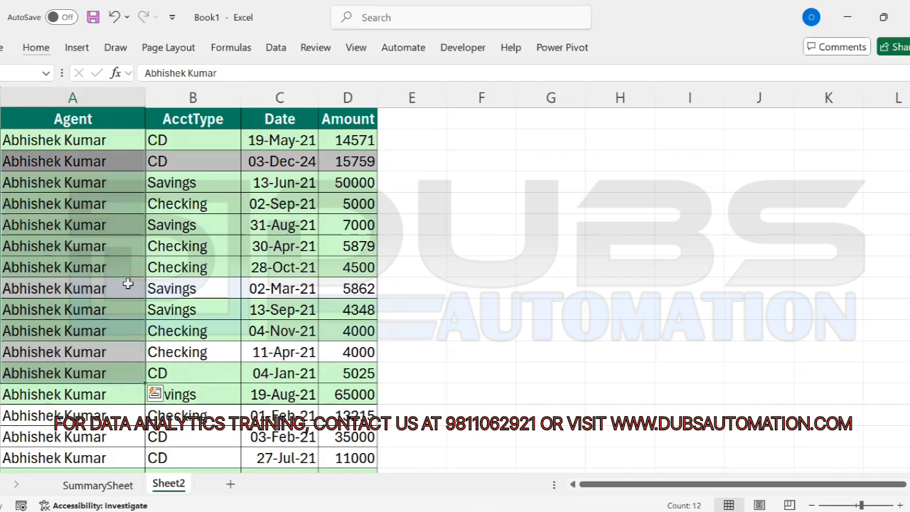
pyautogui.moveTo(190, 148); pyautogui.dragTo(193, 351)
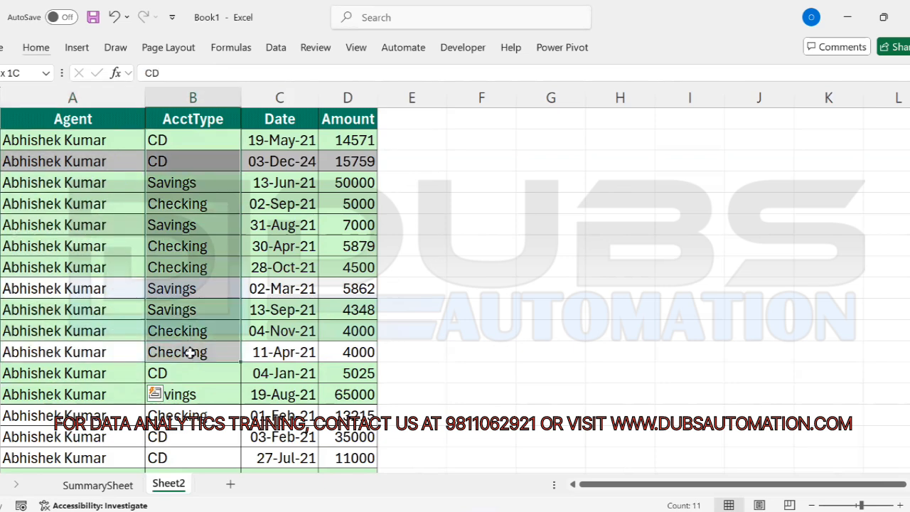
pyautogui.moveTo(74, 142); pyautogui.dragTo(50, 349)
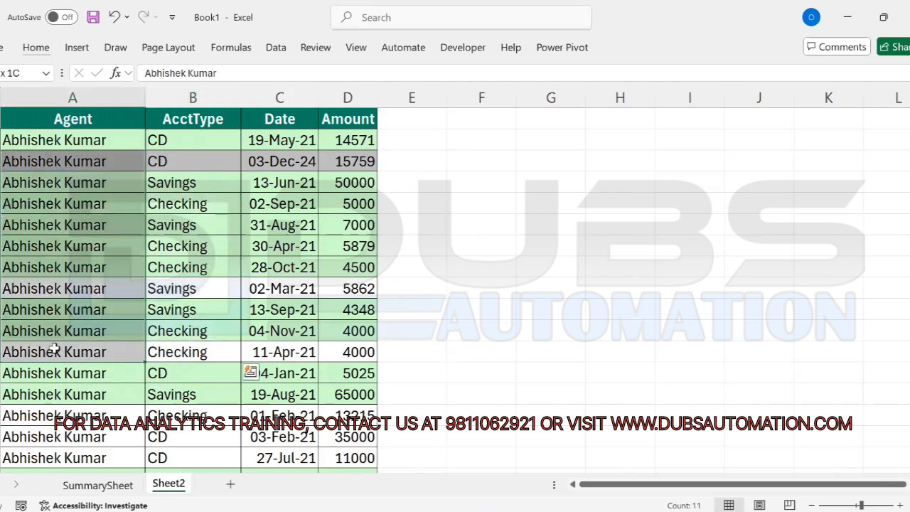
pyautogui.moveTo(200, 142); pyautogui.dragTo(193, 354)
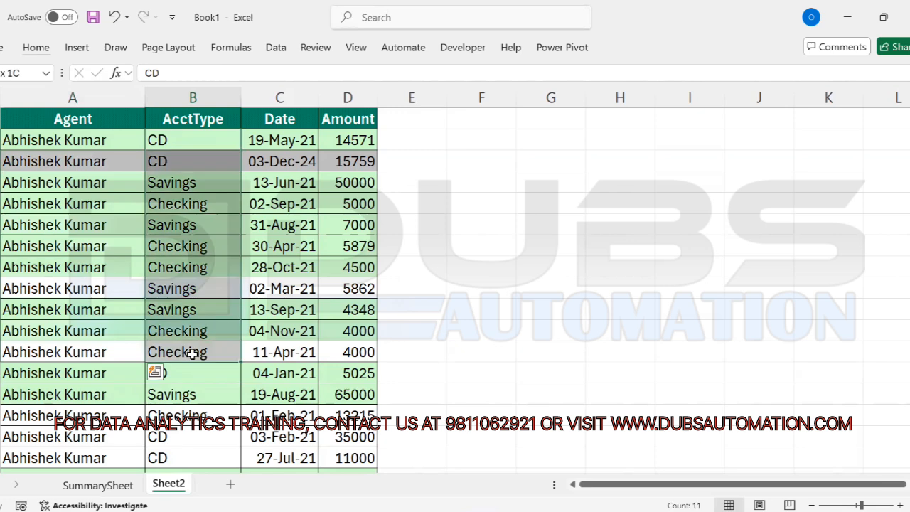
# Step: From a cell inside the data, open the Sort dialog with Alt+D+S
pyautogui.click(127, 240)
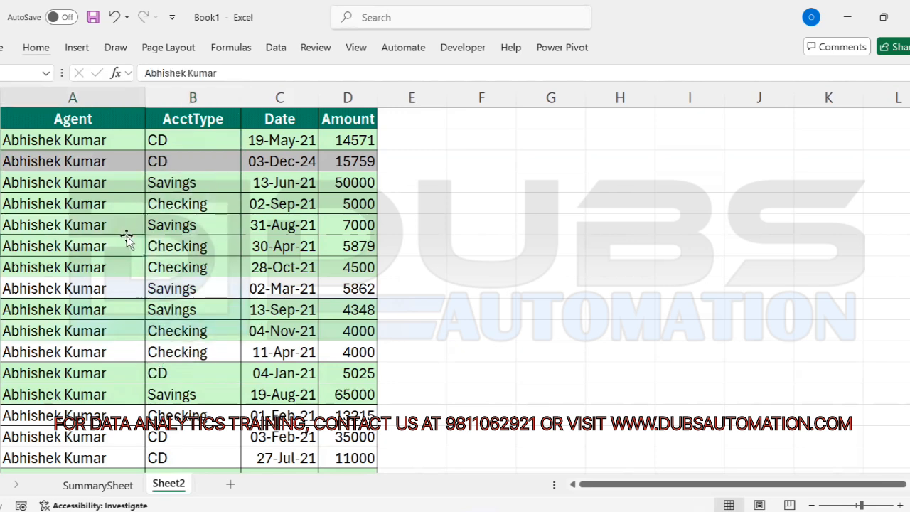
pyautogui.hotkey('alt', 'd')
pyautogui.press('s')
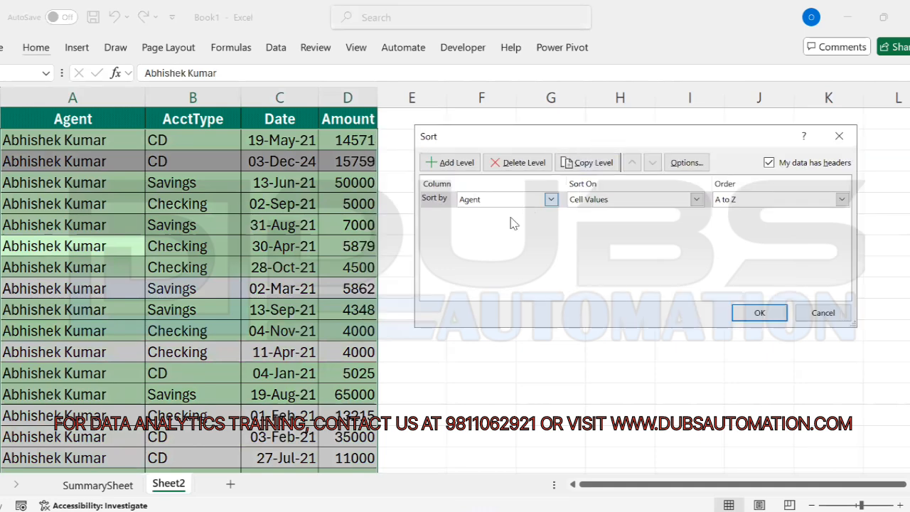
# Step: Add a second sort level on AcctType, Z to A, under Agent A to Z, and apply it
pyautogui.click(454, 164)
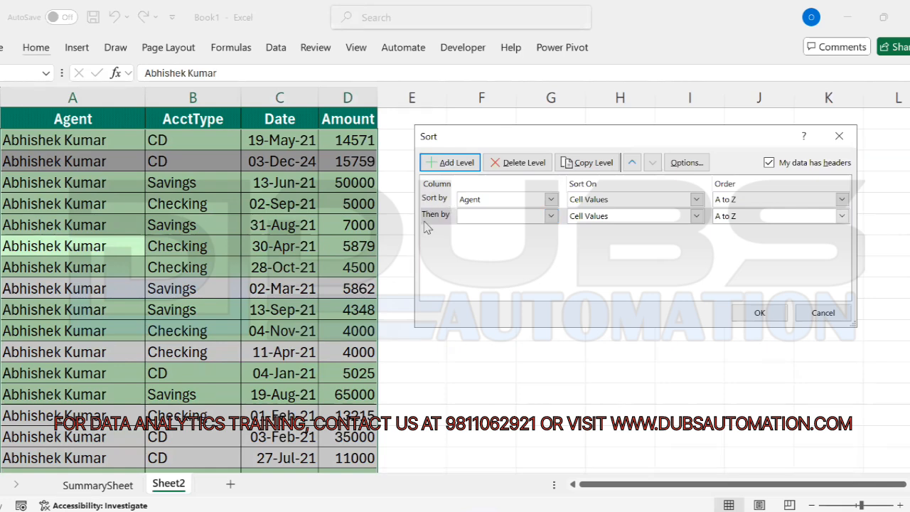
pyautogui.click(551, 217)
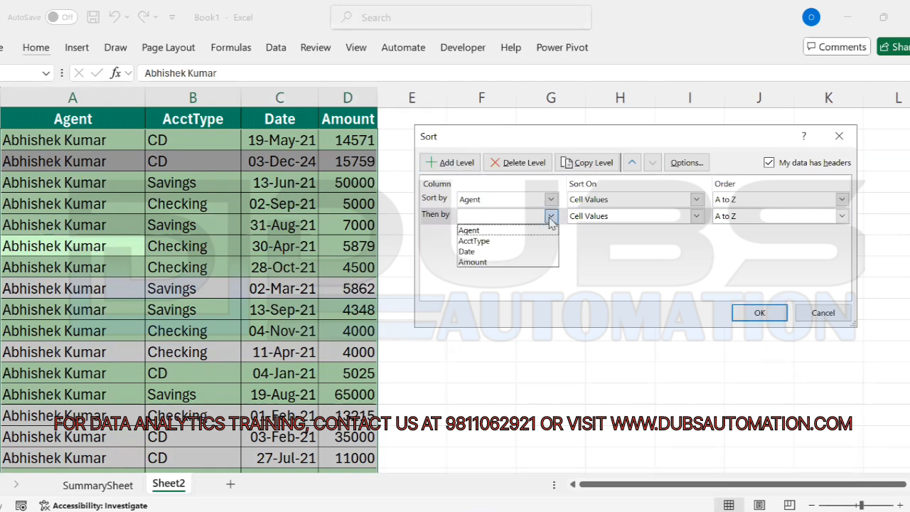
pyautogui.click(481, 242)
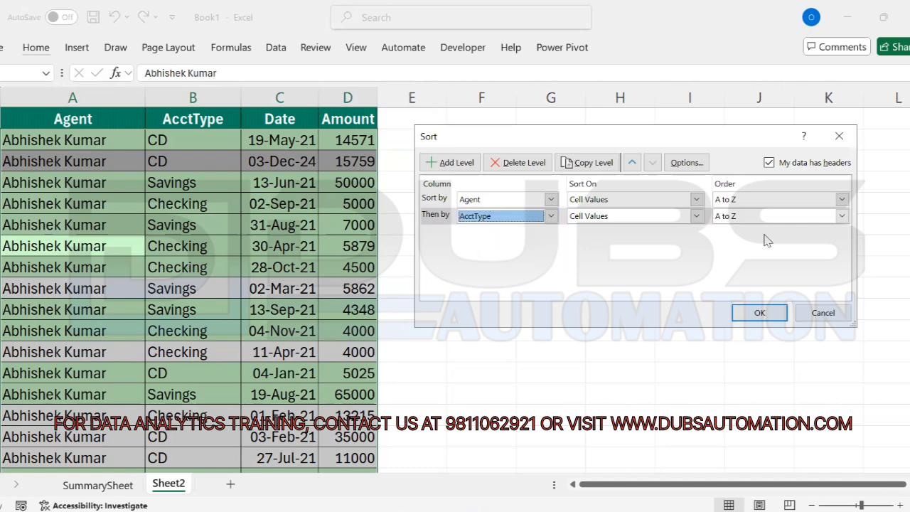
pyautogui.click(843, 218)
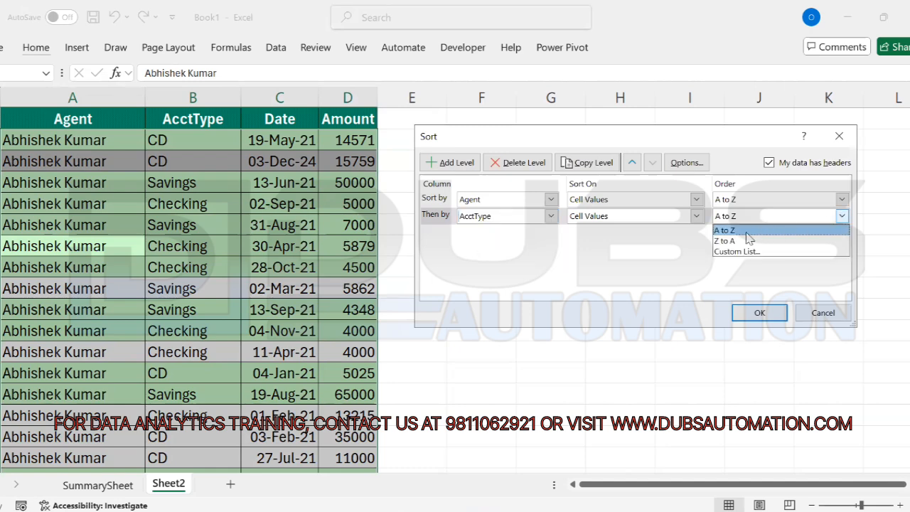
pyautogui.click(744, 240)
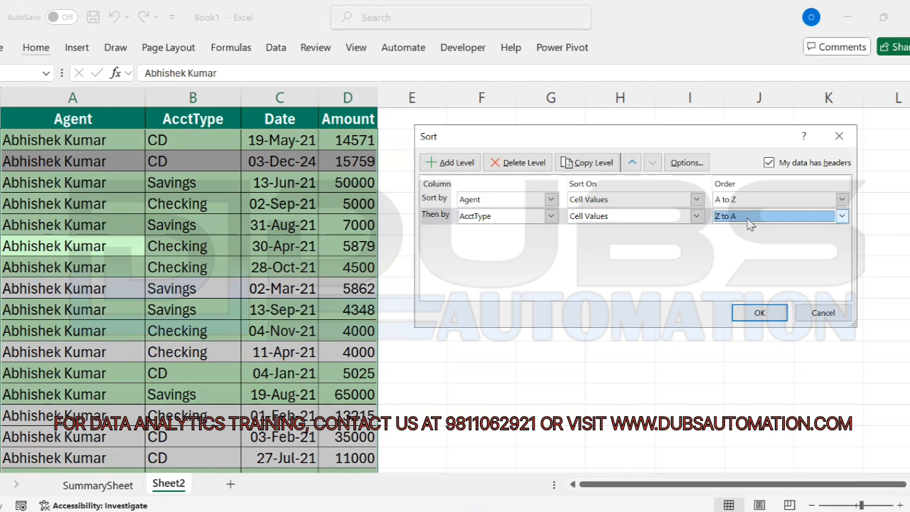
pyautogui.click(759, 314)
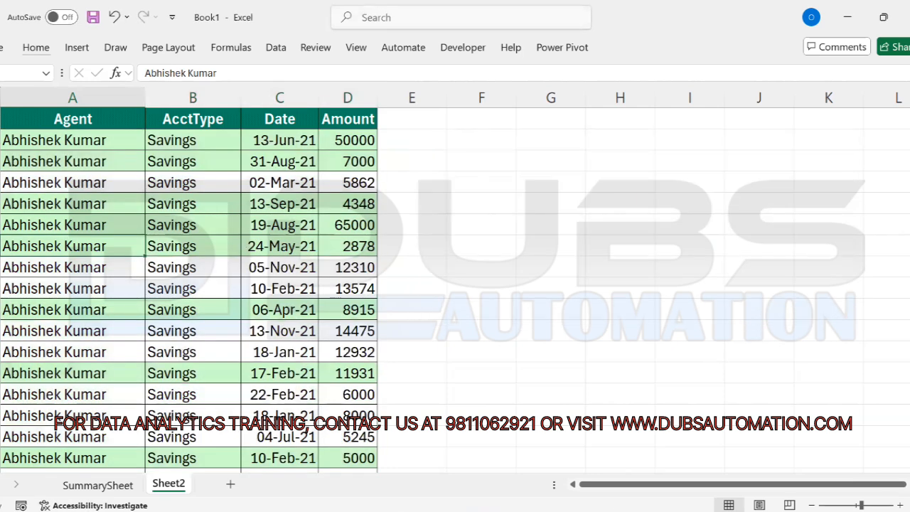
pyautogui.click(89, 142)
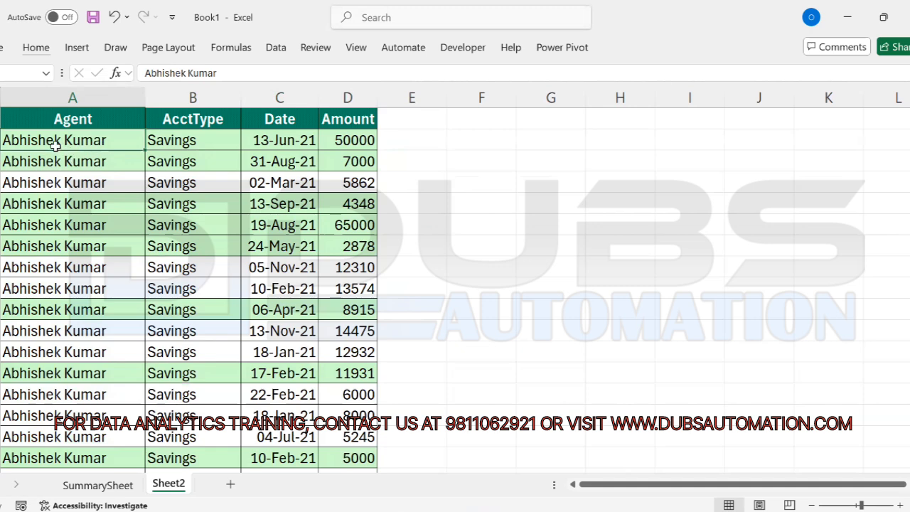
pyautogui.moveTo(209, 142); pyautogui.dragTo(200, 378)
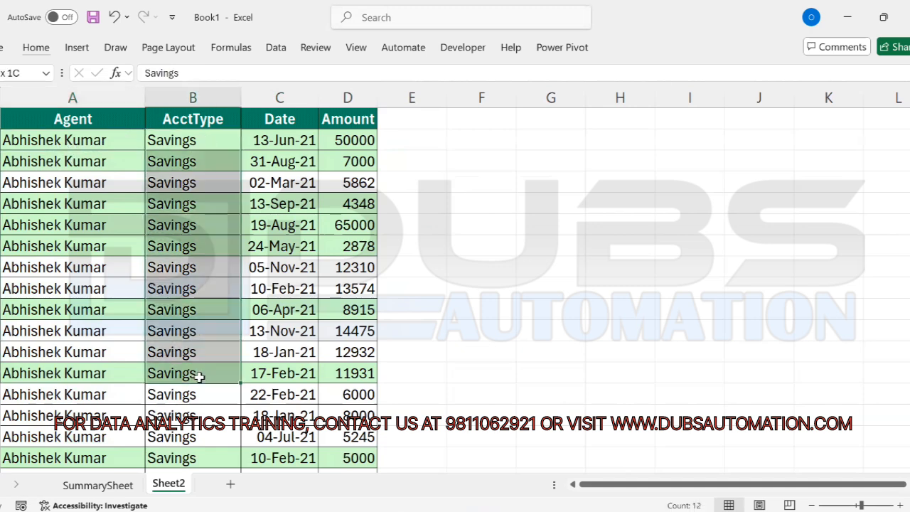
pyautogui.click(201, 400)
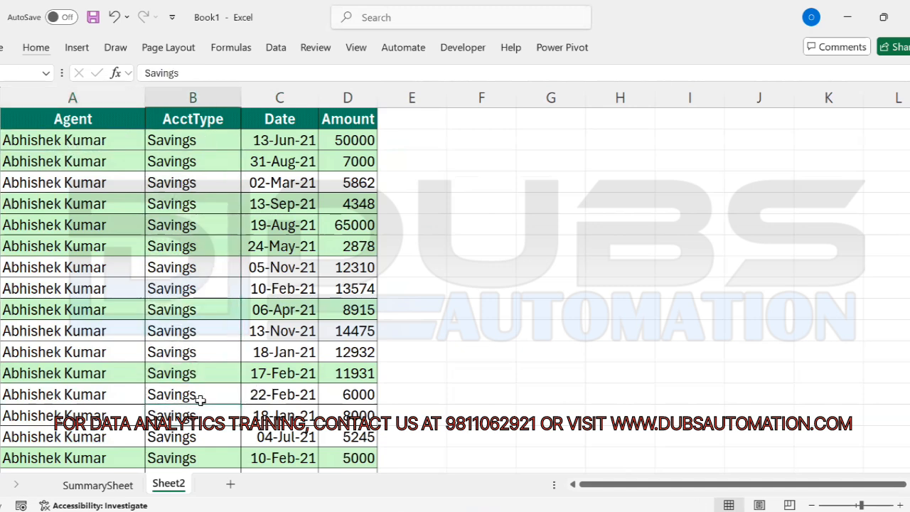
pyautogui.scroll(-4, 201, 401)
pyautogui.scroll(-5, 201, 402)
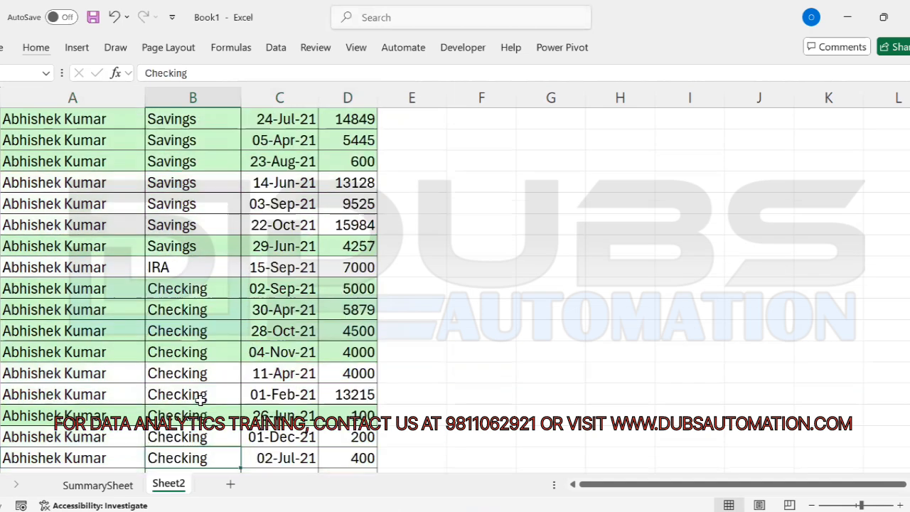
pyautogui.click(182, 225)
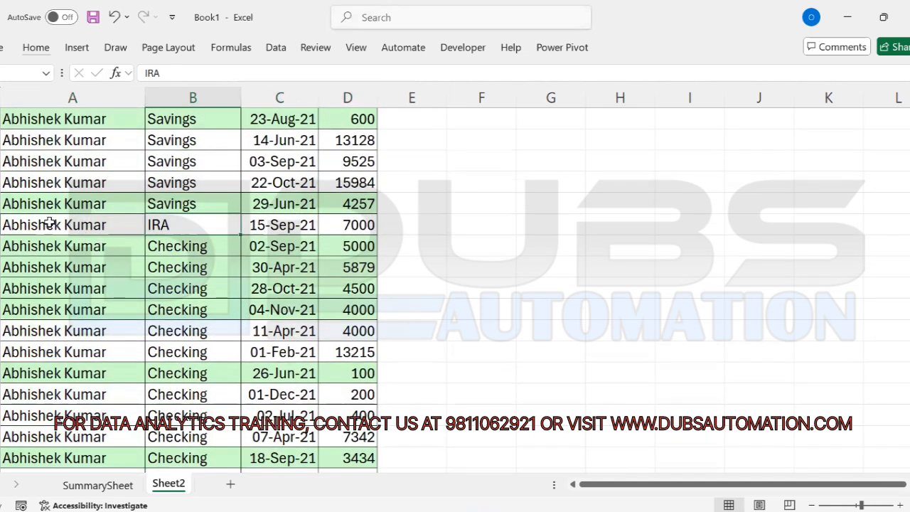
pyautogui.moveTo(78, 228); pyautogui.dragTo(181, 227)
pyautogui.click(195, 228)
pyautogui.moveTo(110, 225); pyautogui.dragTo(335, 225)
pyautogui.moveTo(189, 244); pyautogui.dragTo(189, 313)
pyautogui.click(184, 352)
pyautogui.press('Down')
pyautogui.press('Down')
pyautogui.press('Down')
pyautogui.press('Down')
pyautogui.press('Down')
pyautogui.press('Down')
pyautogui.press('Down')
pyautogui.press('Down')
pyautogui.press('Down')
pyautogui.press('Down')
pyautogui.press('Down')
pyautogui.press('Down')
pyautogui.press('Down')
pyautogui.press('Down')
pyautogui.press('Down')
pyautogui.press('Down')
pyautogui.press('Down')
pyautogui.press('Down')
pyautogui.press('Down')
pyautogui.press('Down')
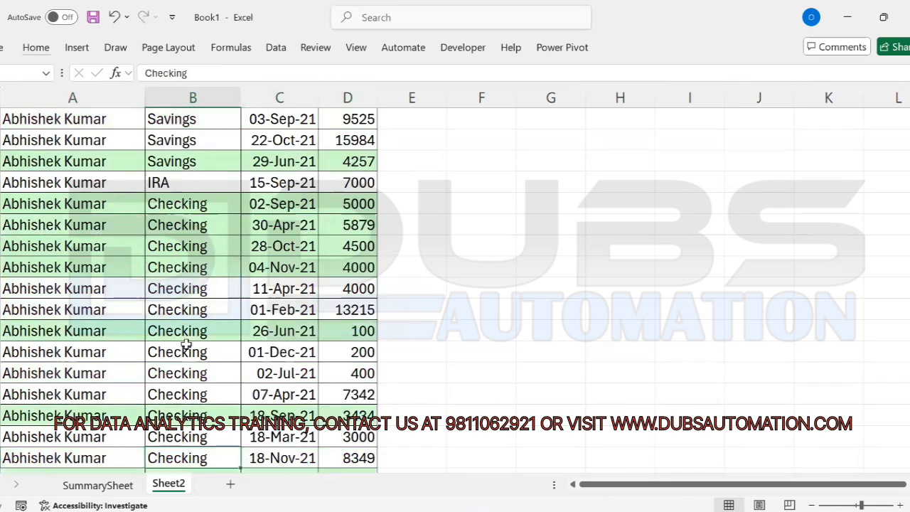
pyautogui.press('Down')
pyautogui.press('Down')
pyautogui.press('Down')
pyautogui.press('Down')
pyautogui.press('Down')
pyautogui.press('Down')
pyautogui.press('Down')
pyautogui.press('Down')
pyautogui.press('Down')
pyautogui.press('Down')
pyautogui.press('Down')
pyautogui.press('Down')
pyautogui.press('Down')
pyautogui.press('Down')
pyautogui.press('Down')
pyautogui.press('Down')
pyautogui.press('Down')
pyautogui.press('Down')
pyautogui.press('Down')
pyautogui.press('Down')
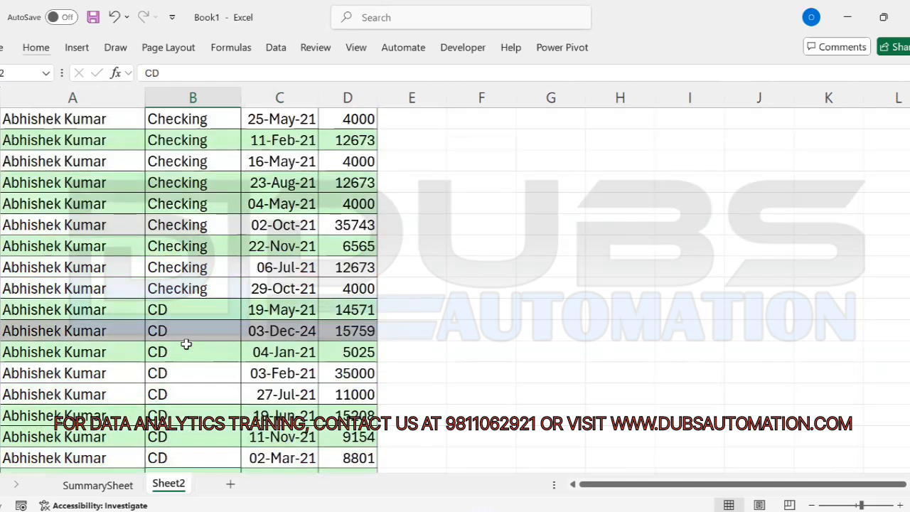
pyautogui.moveTo(174, 289); pyautogui.dragTo(169, 437)
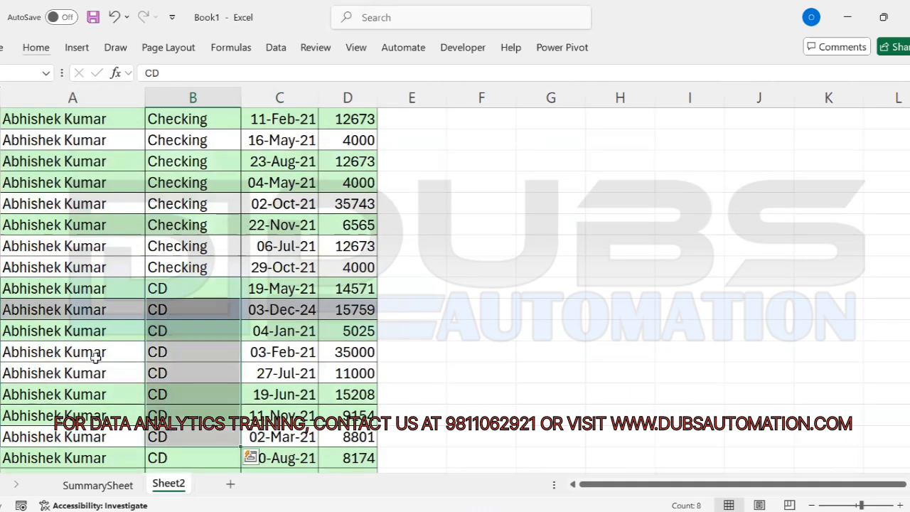
pyautogui.moveTo(39, 288); pyautogui.dragTo(36, 402)
pyautogui.click(107, 349)
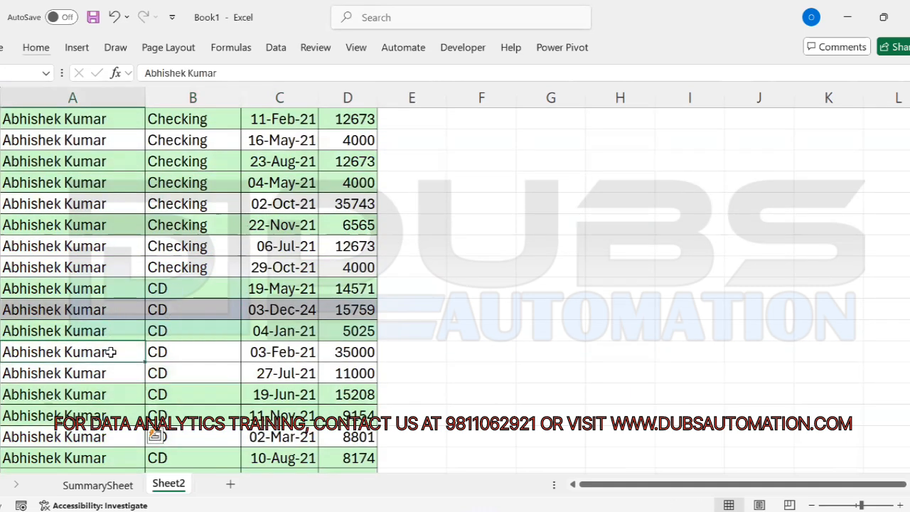
pyautogui.moveTo(71, 311); pyautogui.dragTo(359, 304)
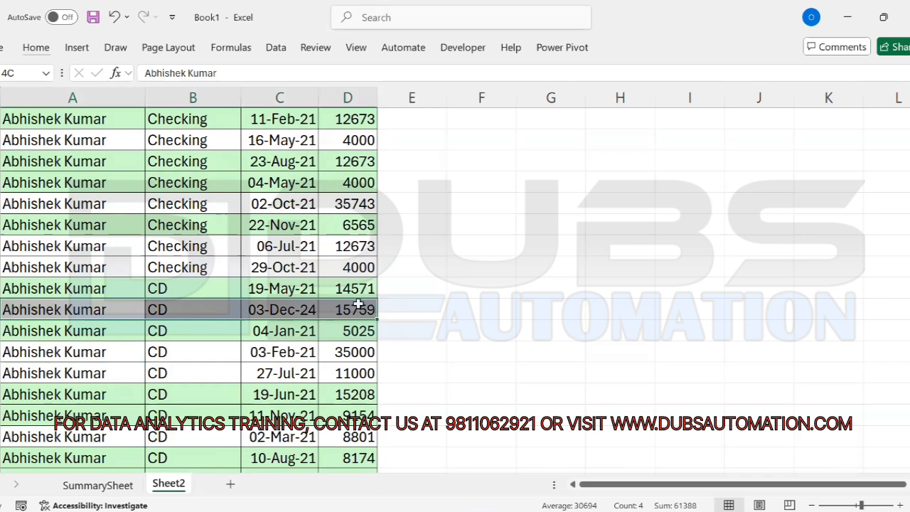
pyautogui.click(175, 343)
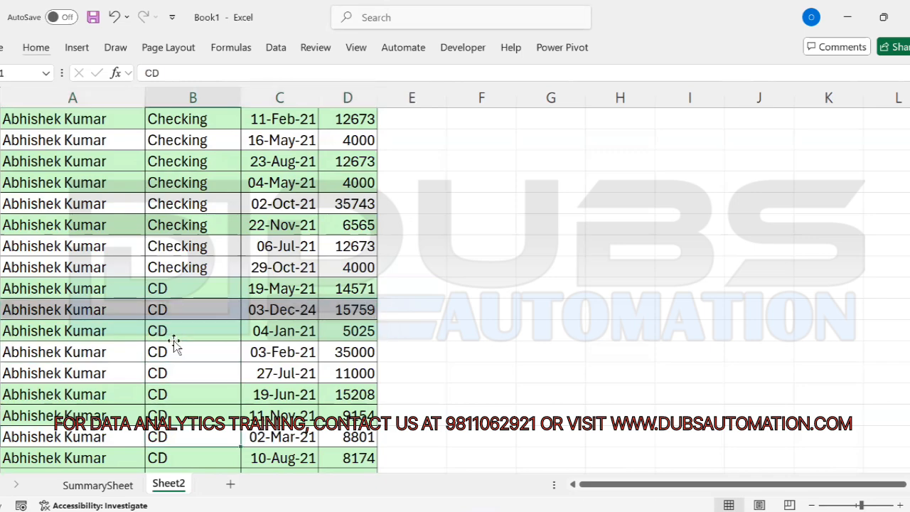
pyautogui.scroll(-13, 175, 343)
pyautogui.click(173, 342)
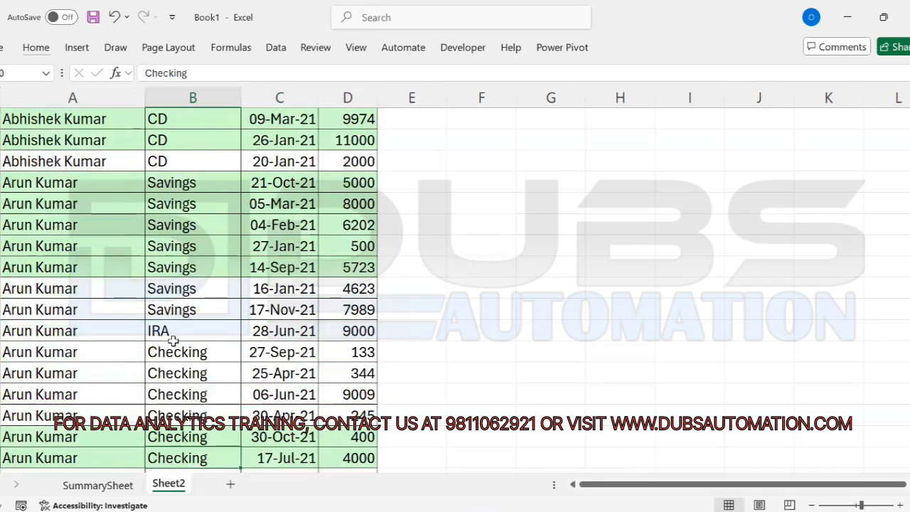
pyautogui.moveTo(128, 162); pyautogui.dragTo(366, 163)
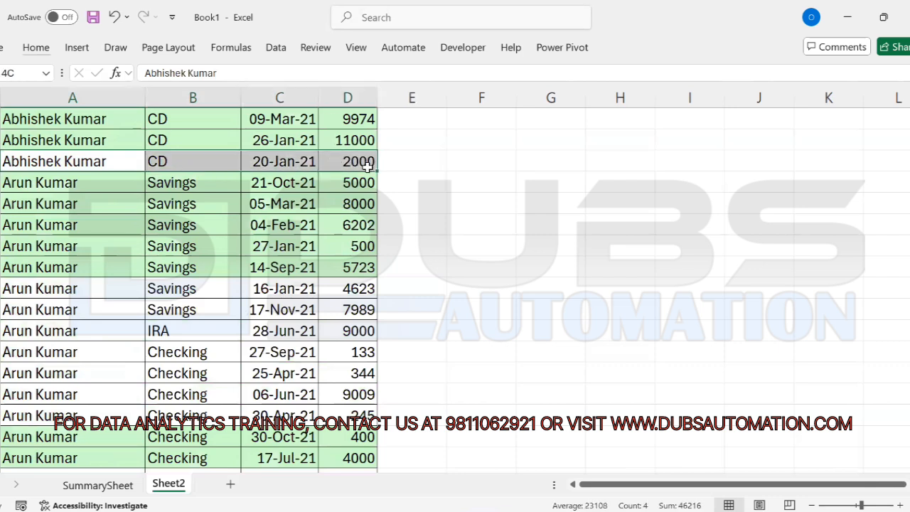
pyautogui.moveTo(87, 183); pyautogui.dragTo(84, 418)
pyautogui.moveTo(185, 182); pyautogui.dragTo(183, 310)
pyautogui.click(178, 330)
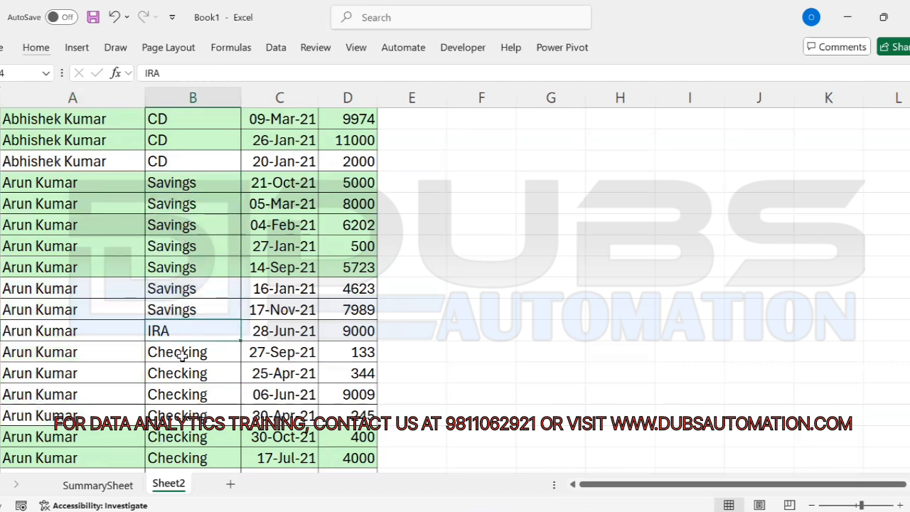
pyautogui.moveTo(178, 352); pyautogui.dragTo(192, 437)
pyautogui.click(191, 438)
pyautogui.press('Down')
pyautogui.press('Down')
pyautogui.press('Down')
pyautogui.press('Down')
pyautogui.press('Down')
pyautogui.press('Down')
pyautogui.press('Down')
pyautogui.press('Down')
pyautogui.press('Down')
pyautogui.press('Down')
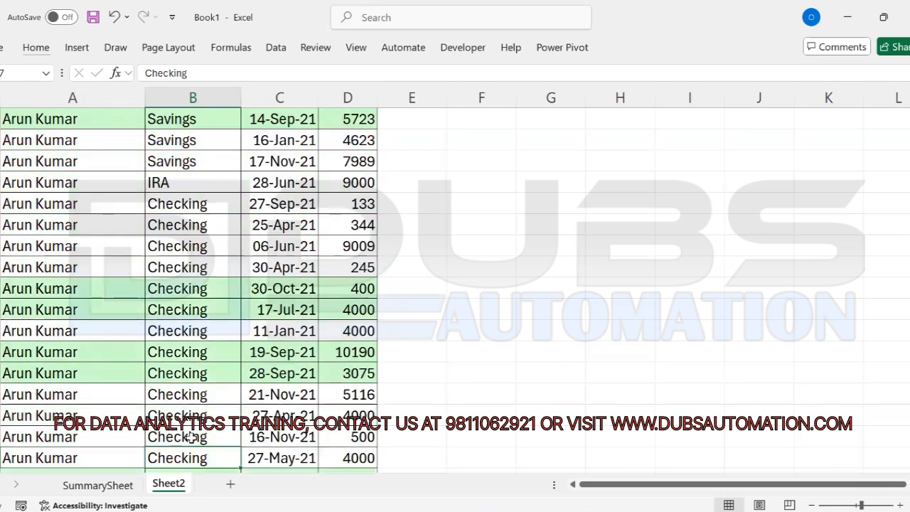
pyautogui.press('Down')
pyautogui.press('Down')
pyautogui.press('Down')
pyautogui.moveTo(164, 401); pyautogui.dragTo(174, 432)
pyautogui.click(176, 432)
pyautogui.press('Down')
pyautogui.press('Down')
pyautogui.press('Down')
pyautogui.press('Down')
pyautogui.press('Down')
pyautogui.press('Down')
pyautogui.press('Down')
pyautogui.press('Down')
pyautogui.press('Down')
pyautogui.press('Down')
pyautogui.press('Down')
pyautogui.press('Down')
pyautogui.press('Down')
pyautogui.press('Down')
pyautogui.press('Down')
pyautogui.press('Down')
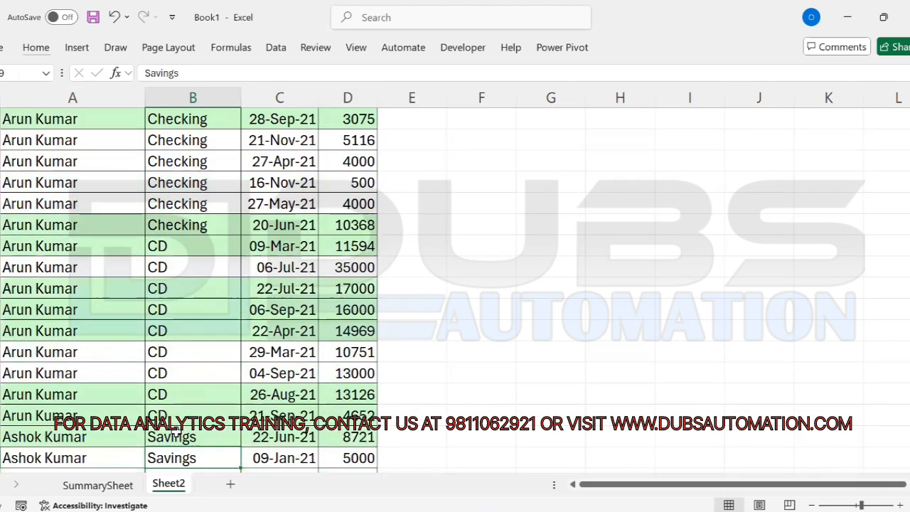
pyautogui.moveTo(5, 270); pyautogui.dragTo(187, 269)
pyautogui.click(200, 269)
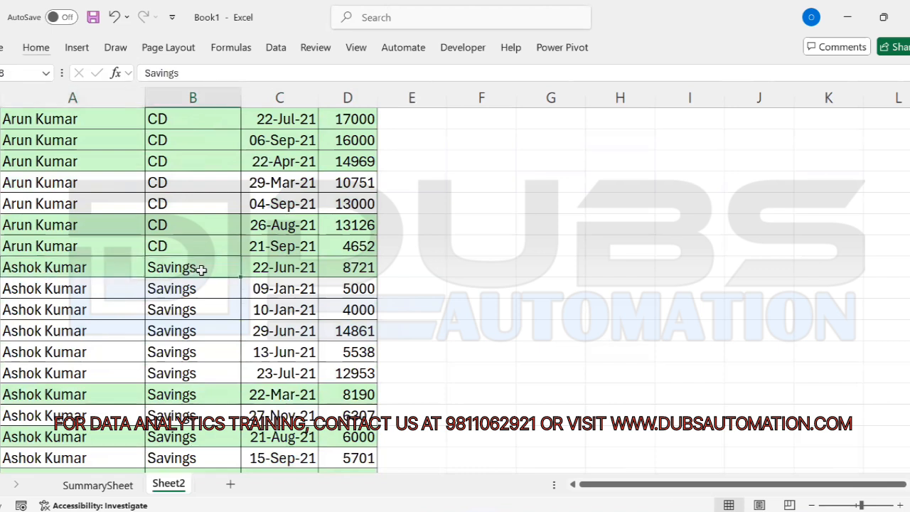
# Step: Review the sorted AcctType values, the agent names and the first Amount values
pyautogui.hotkey('ctrl', 'Up')
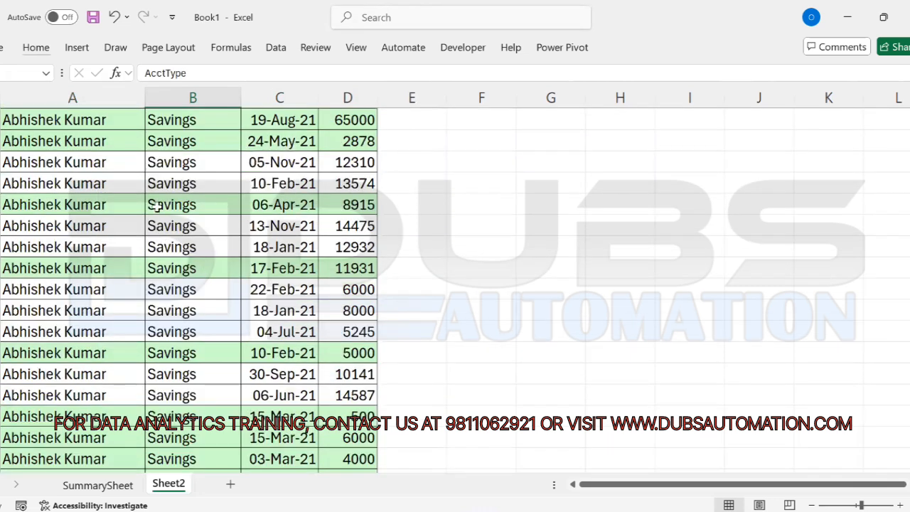
pyautogui.press('Down')
pyautogui.hotkey('ctrl', 'shift', 'Down')
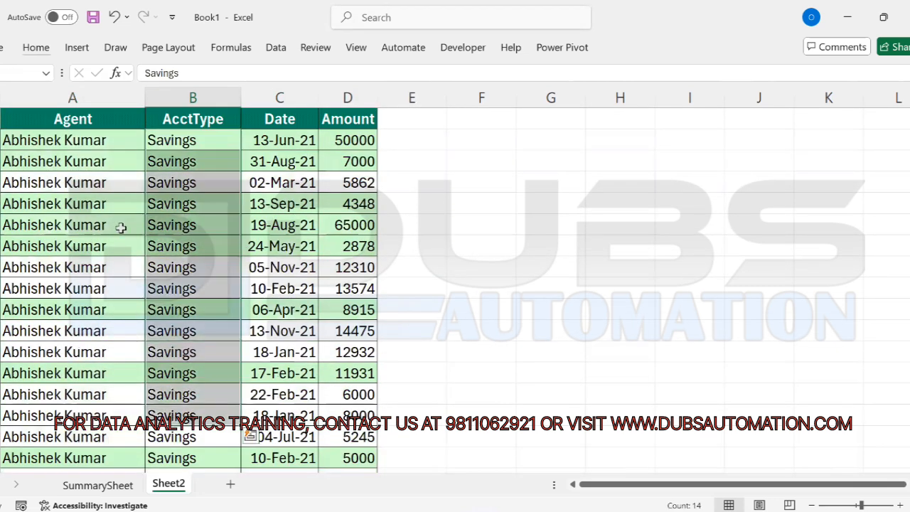
pyautogui.moveTo(103, 146); pyautogui.dragTo(103, 384)
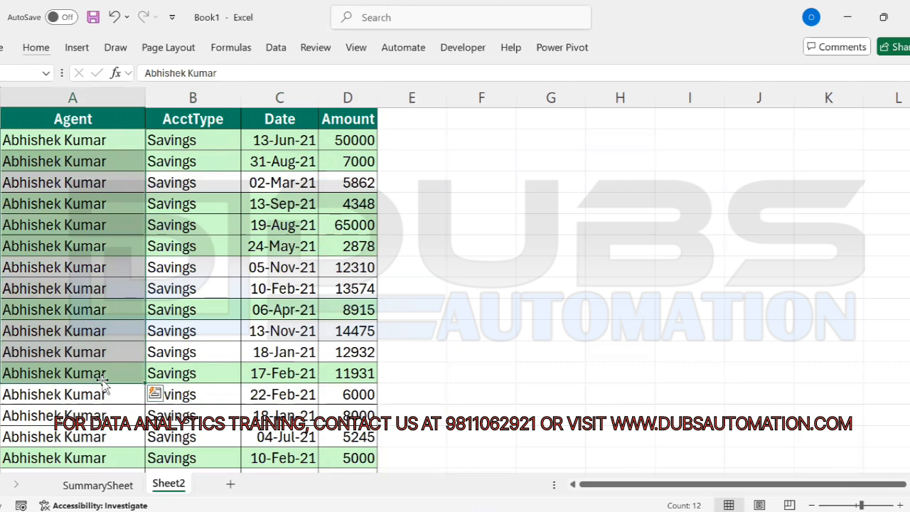
pyautogui.click(197, 228)
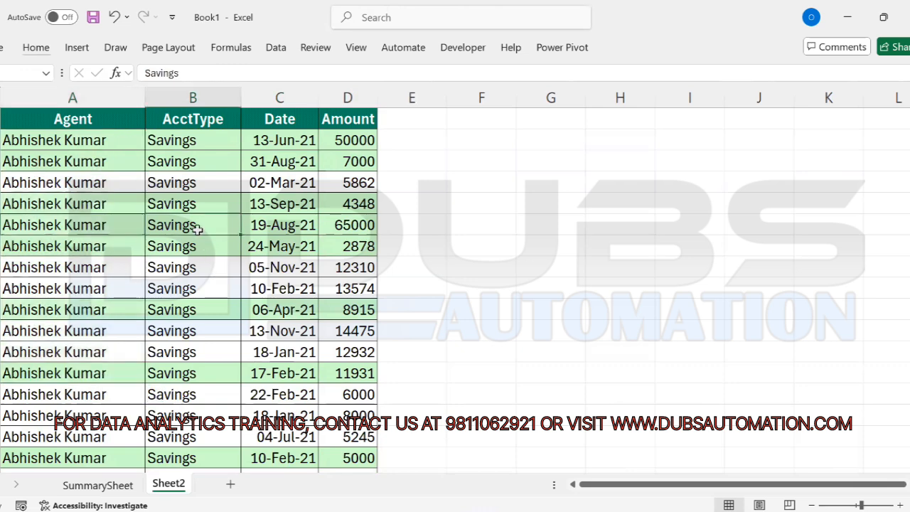
pyautogui.moveTo(359, 140); pyautogui.dragTo(358, 260)
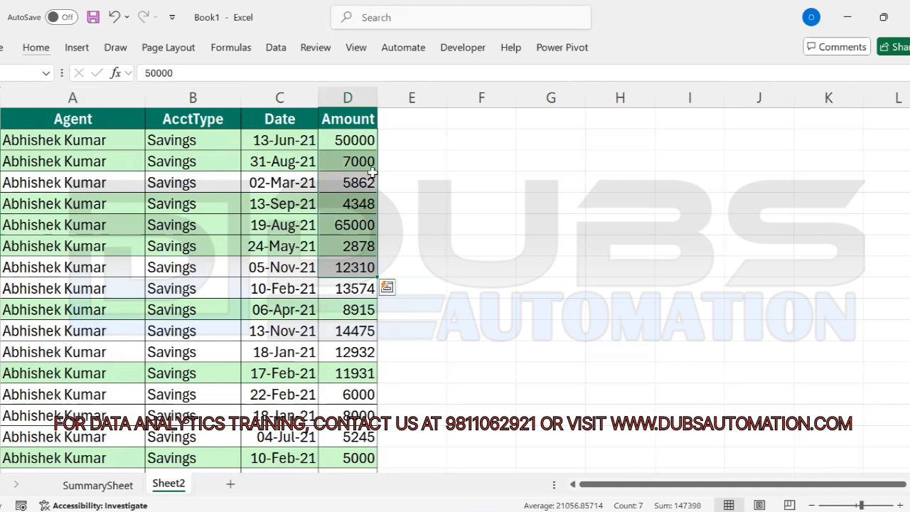
# Step: Widen the Amount and Date columns
pyautogui.moveTo(375, 97); pyautogui.dragTo(402, 97)
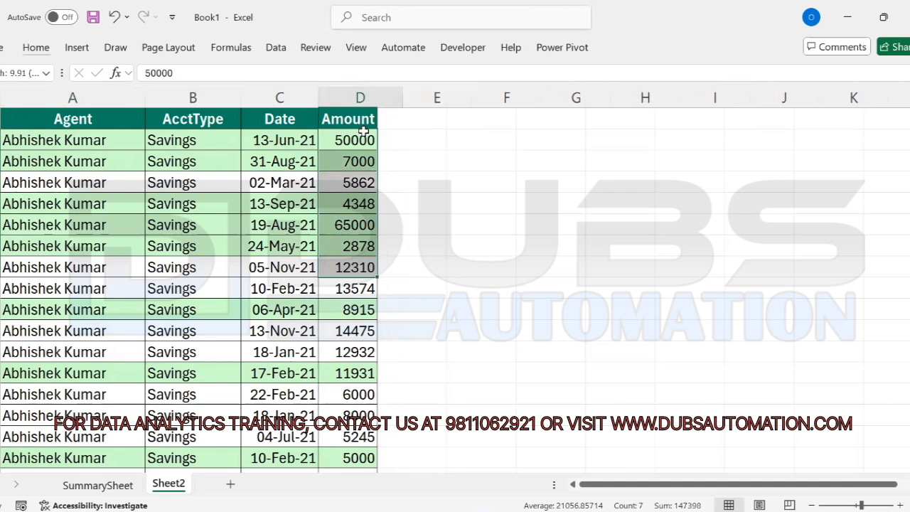
pyautogui.click(284, 140)
pyautogui.moveTo(319, 98); pyautogui.dragTo(339, 97)
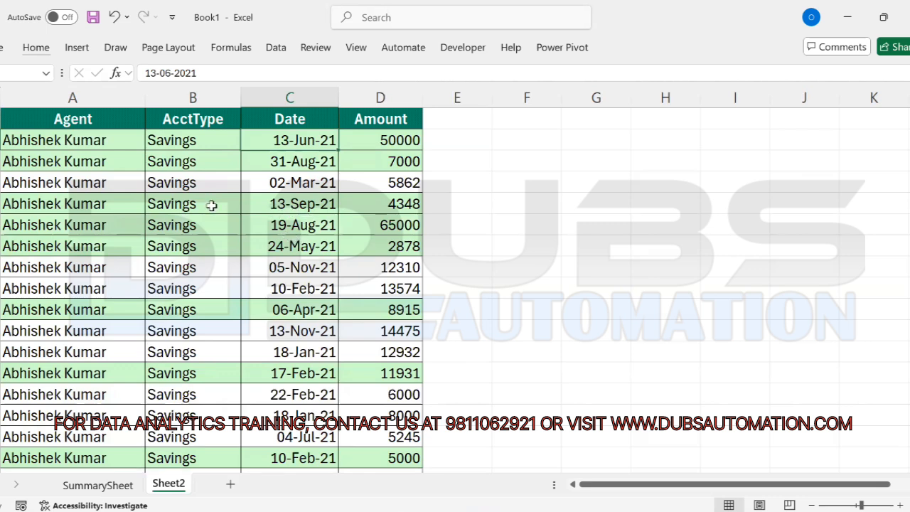
# Step: Compare the top Date values with the AcctType and agent names of the Savings rows
pyautogui.click(182, 183)
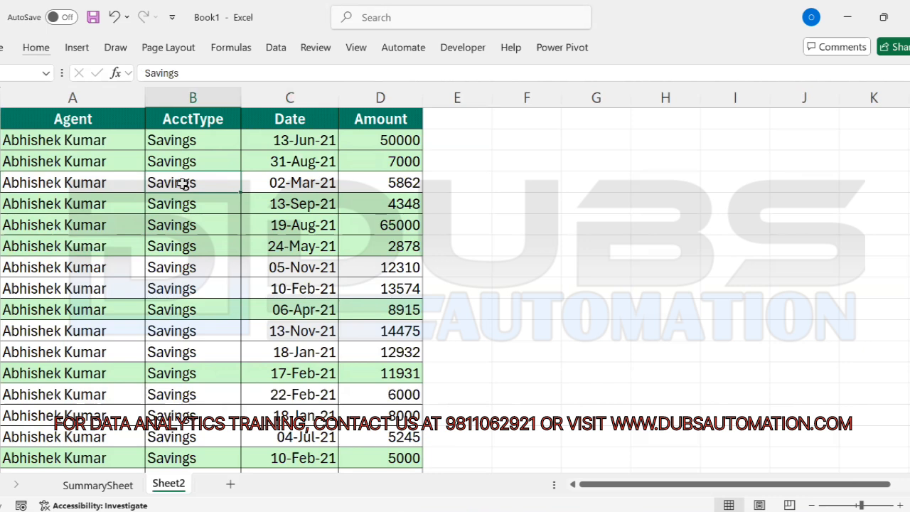
pyautogui.click(302, 140)
pyautogui.moveTo(302, 141); pyautogui.dragTo(295, 313)
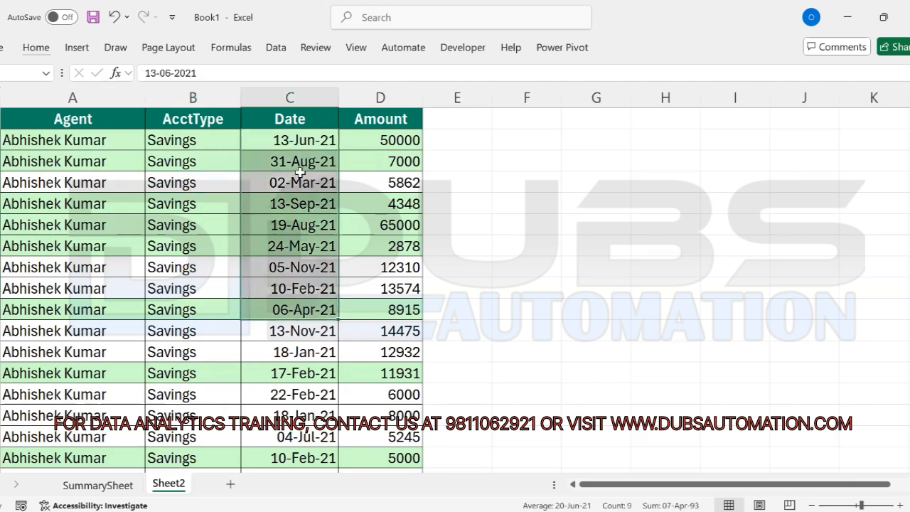
pyautogui.moveTo(181, 138); pyautogui.dragTo(175, 352)
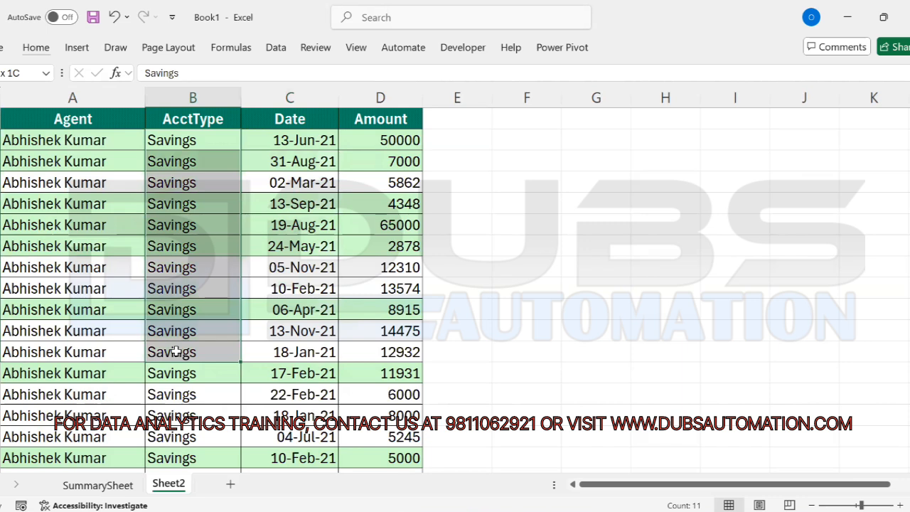
pyautogui.moveTo(303, 139); pyautogui.dragTo(295, 245)
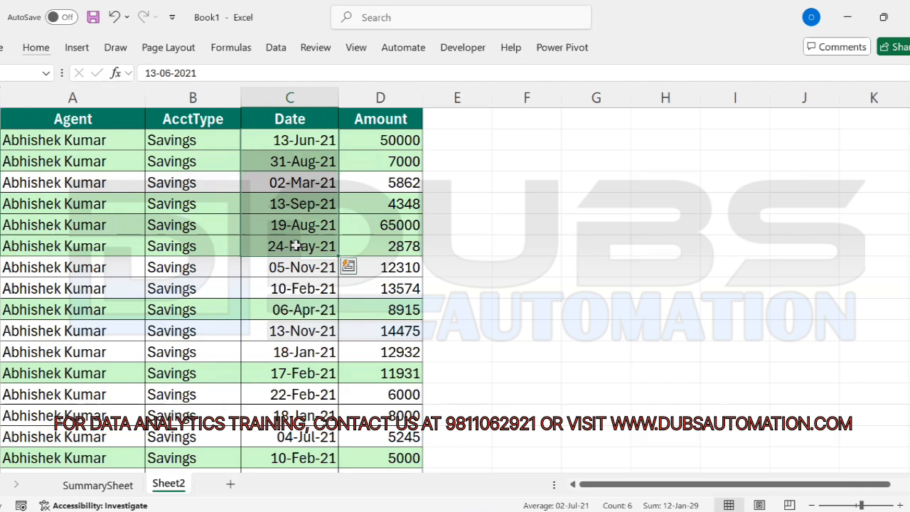
pyautogui.moveTo(168, 140); pyautogui.dragTo(169, 274)
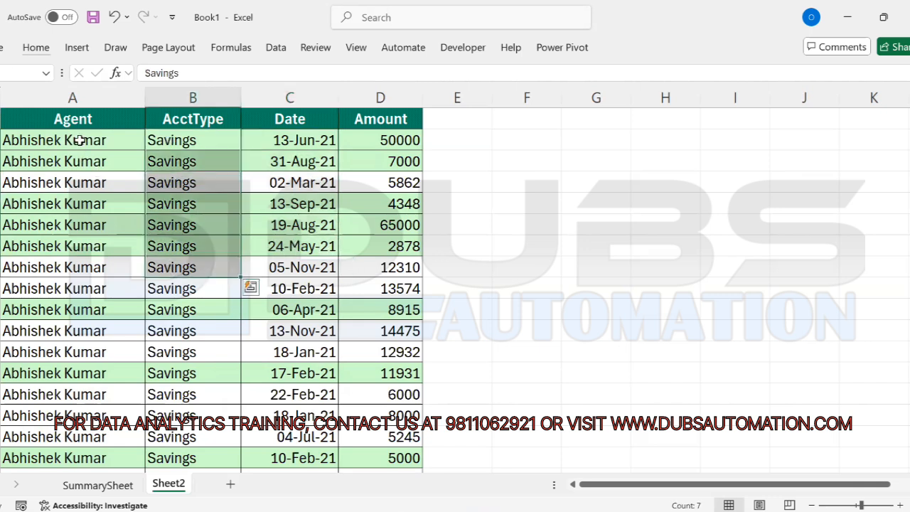
pyautogui.moveTo(80, 140); pyautogui.dragTo(68, 299)
pyautogui.click(232, 189)
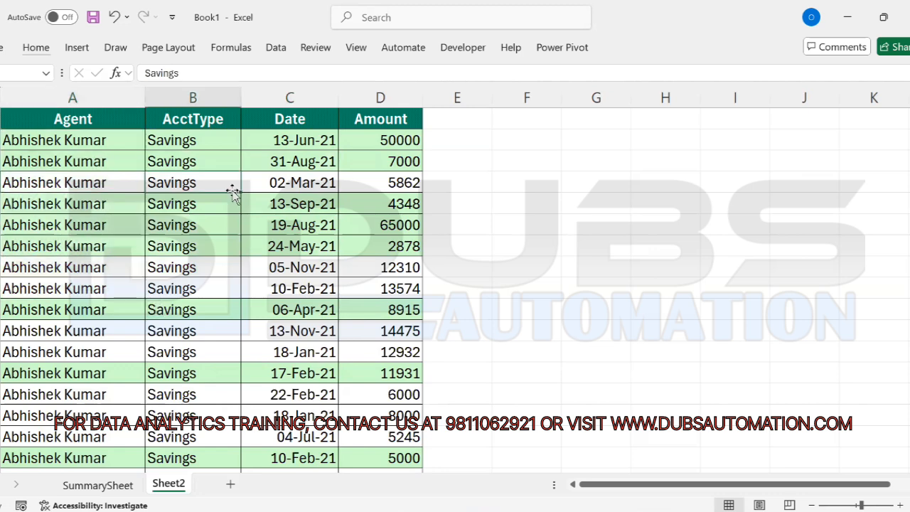
# Step: Reopen the Sort dialog with Alt+D+S and review the Agent A to Z and AcctType Z to A levels
pyautogui.press('alt')
pyautogui.press('d')
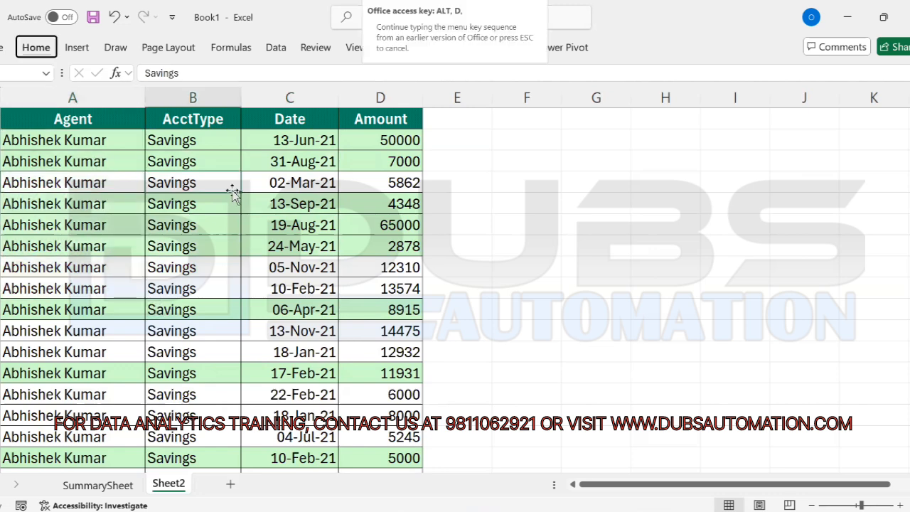
pyautogui.press('s')
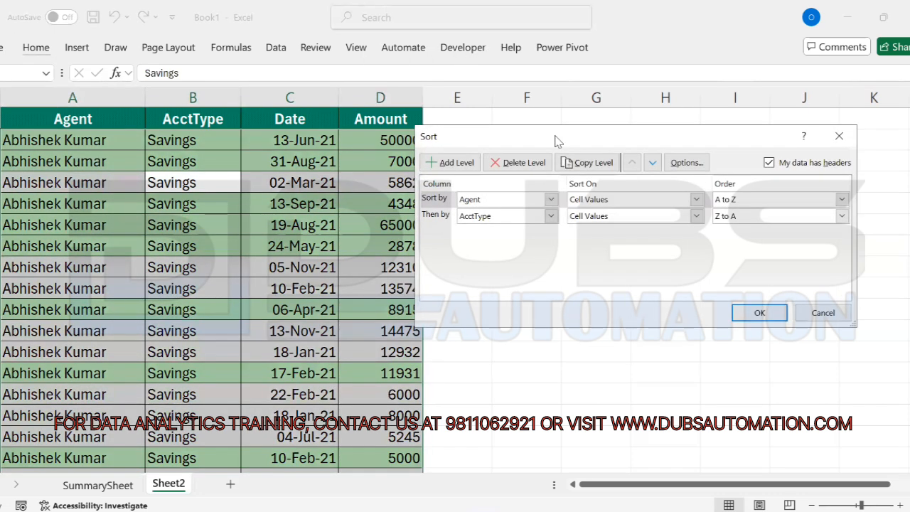
pyautogui.moveTo(558, 141); pyautogui.dragTo(569, 115)
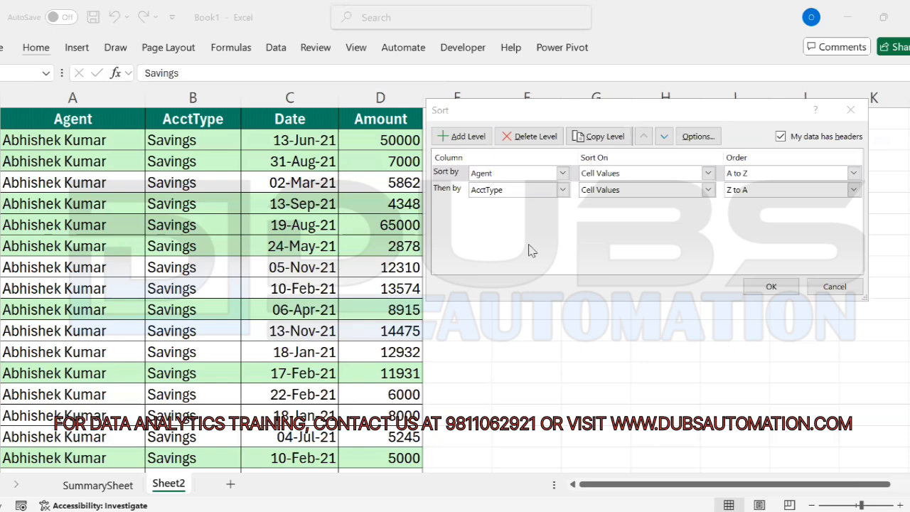
pyautogui.click(442, 232)
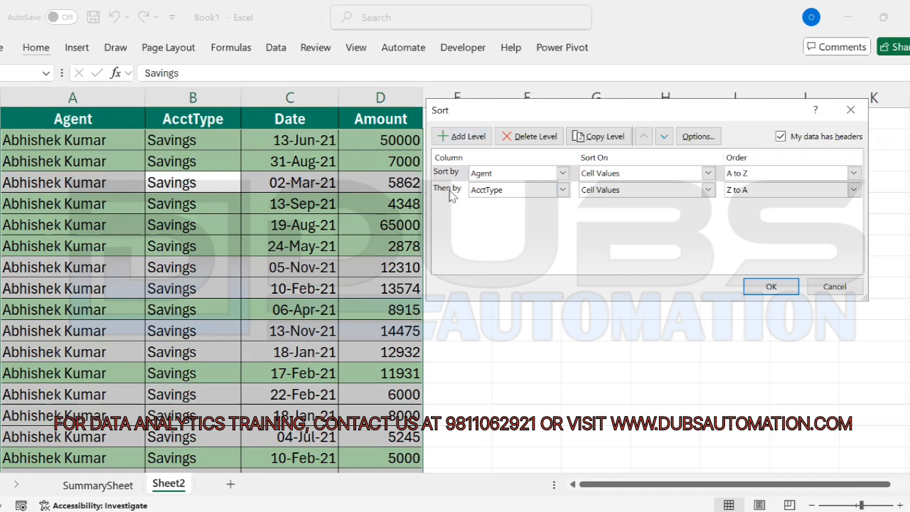
# Step: Add a third sort level on Date, Oldest to Newest, below Agent and AcctType
pyautogui.click(449, 190)
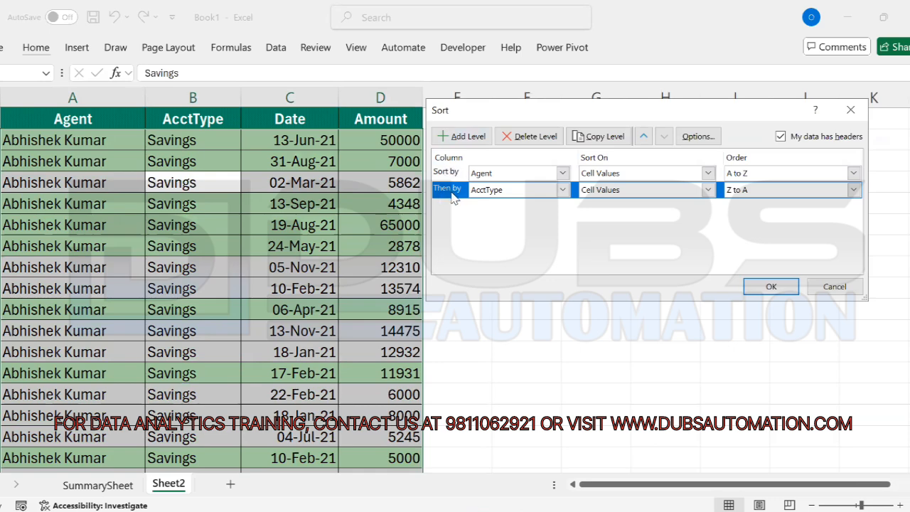
pyautogui.click(464, 138)
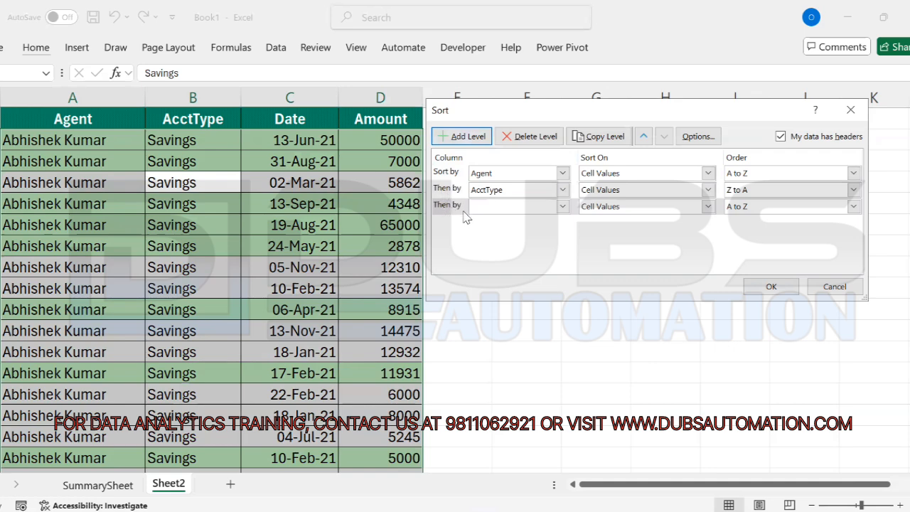
pyautogui.click(563, 206)
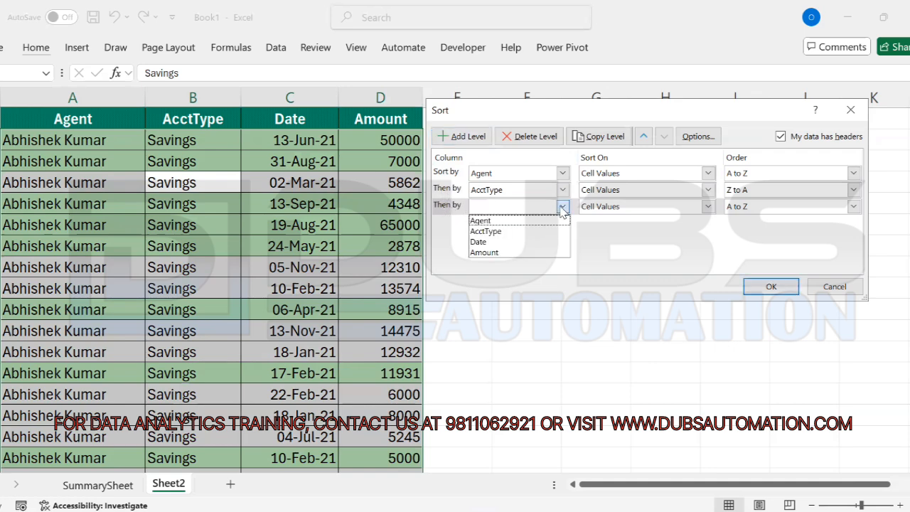
pyautogui.click(486, 243)
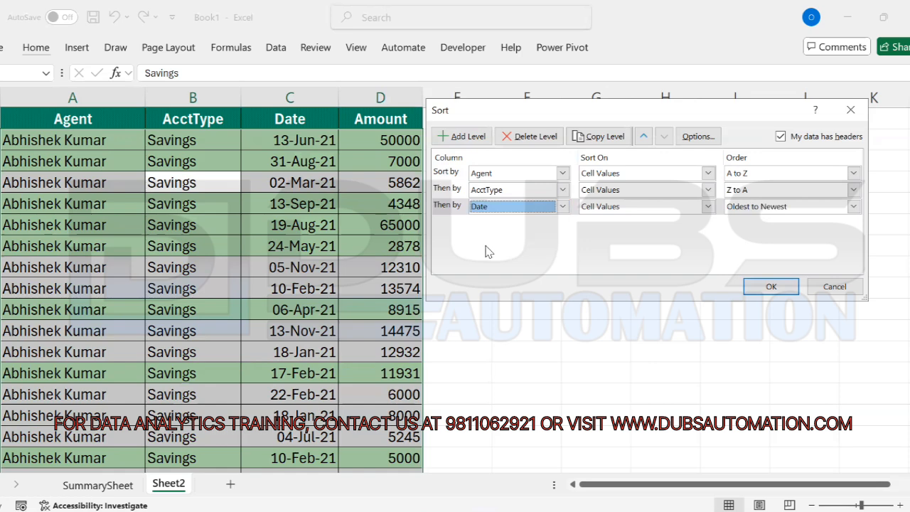
pyautogui.click(854, 207)
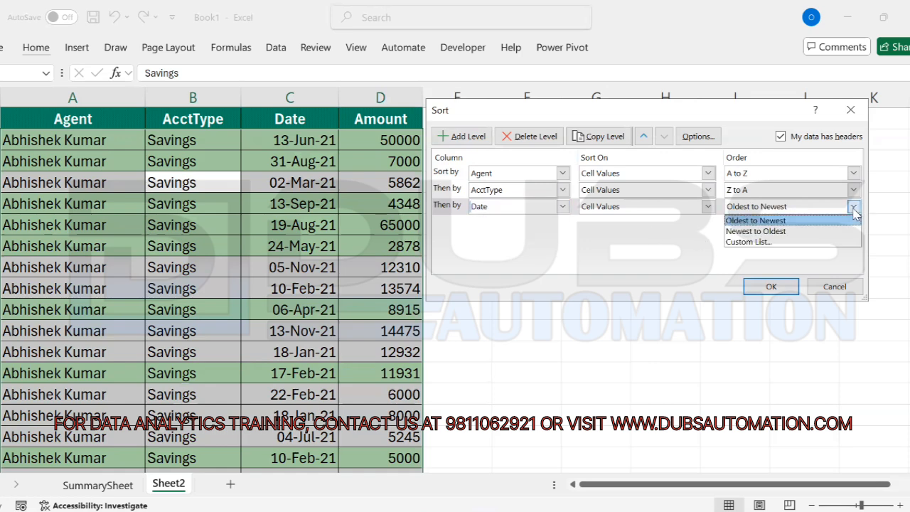
pyautogui.click(740, 222)
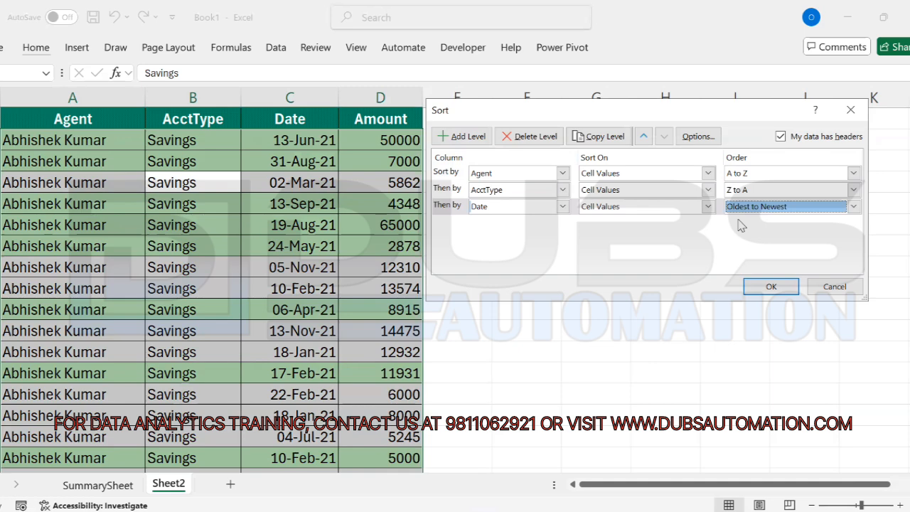
# Step: Apply the three-level sort and check the first Agent and AcctType rows and the earliest date, 10-Jan-21
pyautogui.click(770, 286)
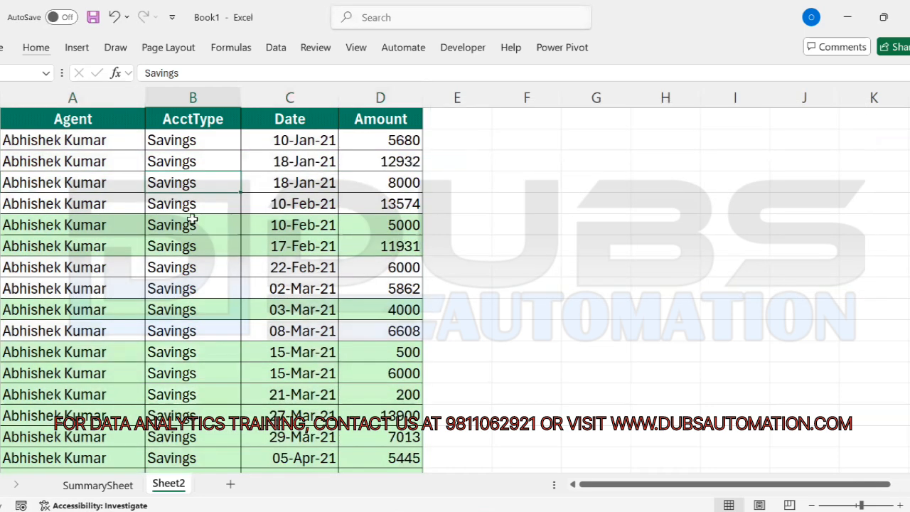
pyautogui.moveTo(73, 140); pyautogui.dragTo(73, 228)
pyautogui.moveTo(173, 141); pyautogui.dragTo(192, 224)
pyautogui.click(291, 142)
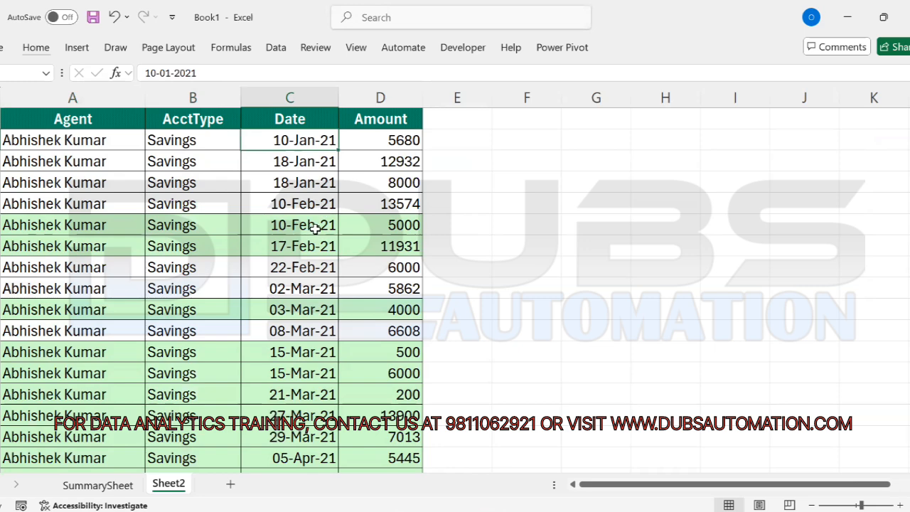
# Step: Verify the dates ascend from March through April–May to 24-Jul-21 and 23-Aug-21
pyautogui.moveTo(299, 292); pyautogui.dragTo(304, 329)
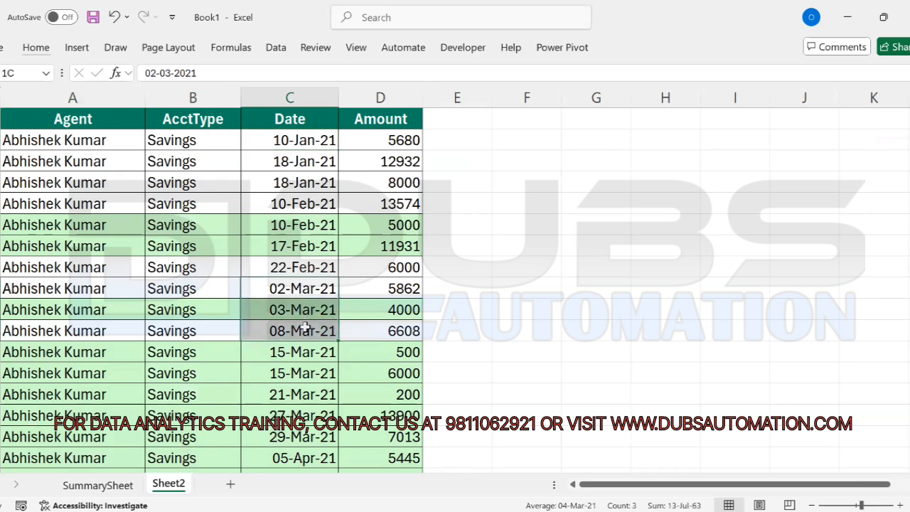
pyautogui.click(302, 396)
pyautogui.press('Down')
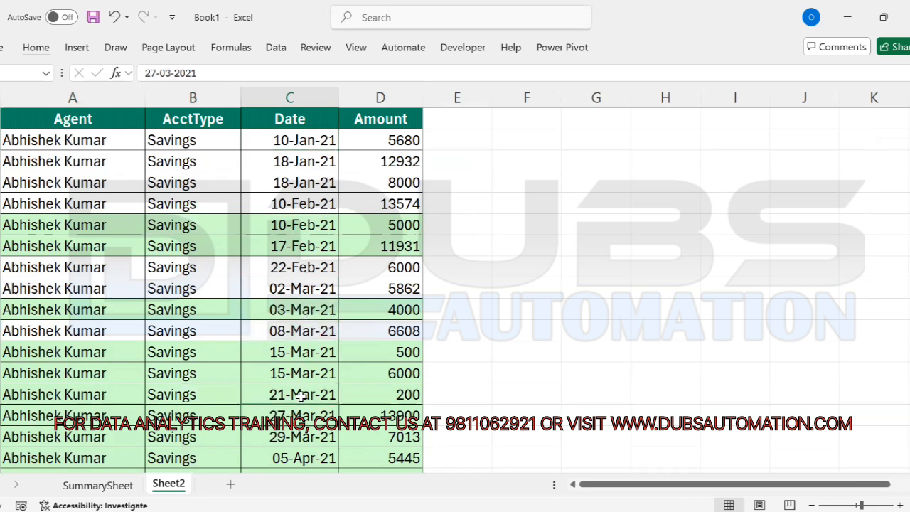
pyautogui.press('Down')
pyautogui.press('Down')
pyautogui.press('pagedown')
pyautogui.moveTo(305, 162); pyautogui.dragTo(307, 288)
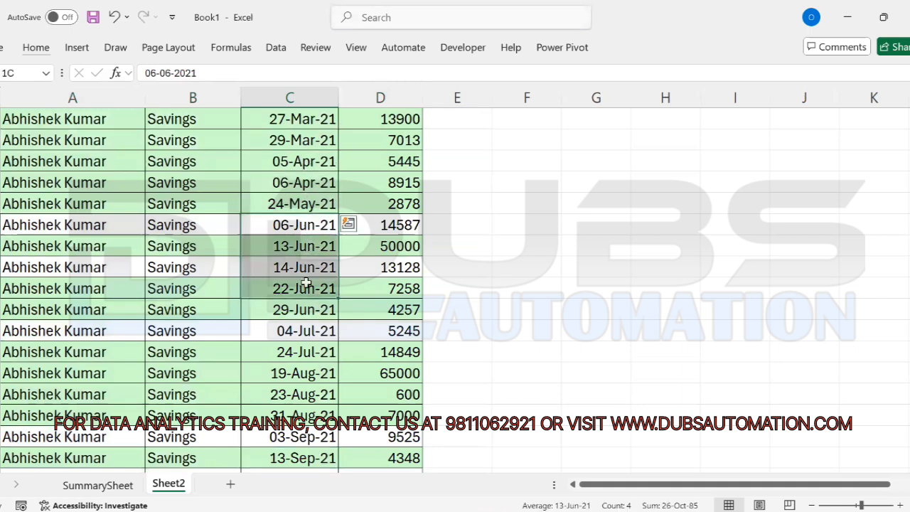
pyautogui.click(303, 350)
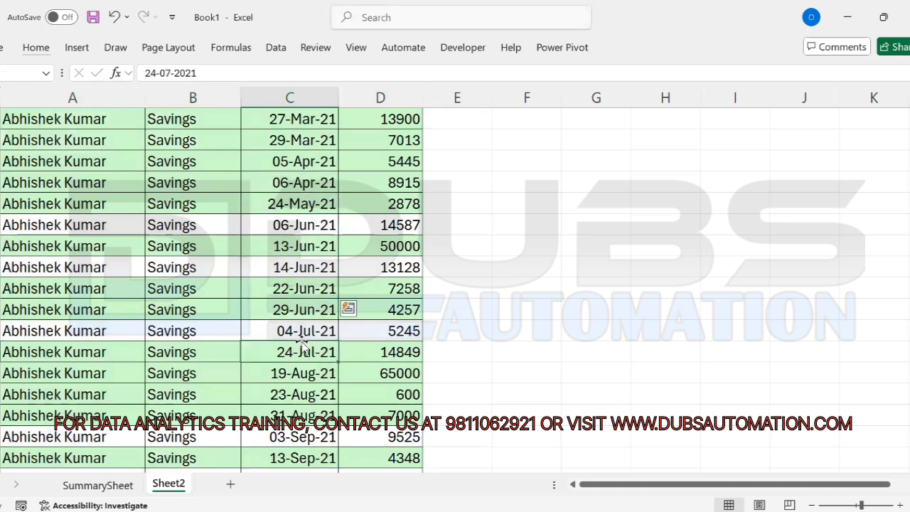
pyautogui.click(305, 394)
# Step: Verify the later Savings dates, August through 13-Sep-21 to 27-Nov-21, before the Checking rows
pyautogui.press('Down')
pyautogui.press('Down')
pyautogui.press('Down')
pyautogui.press('Down')
pyautogui.press('Down')
pyautogui.press('Down')
pyautogui.press('Down')
pyautogui.press('Down')
pyautogui.press('Down')
pyautogui.press('Down')
pyautogui.press('Down')
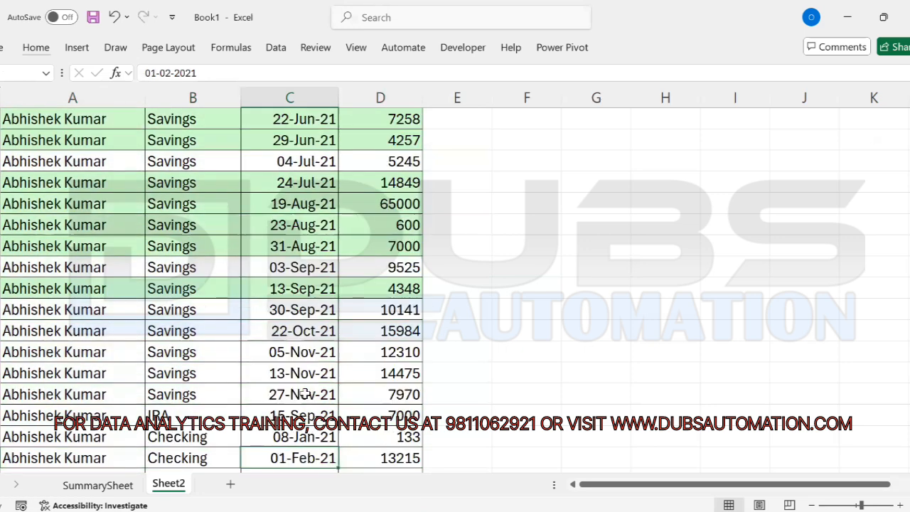
pyautogui.moveTo(304, 204); pyautogui.dragTo(302, 246)
pyautogui.click(297, 288)
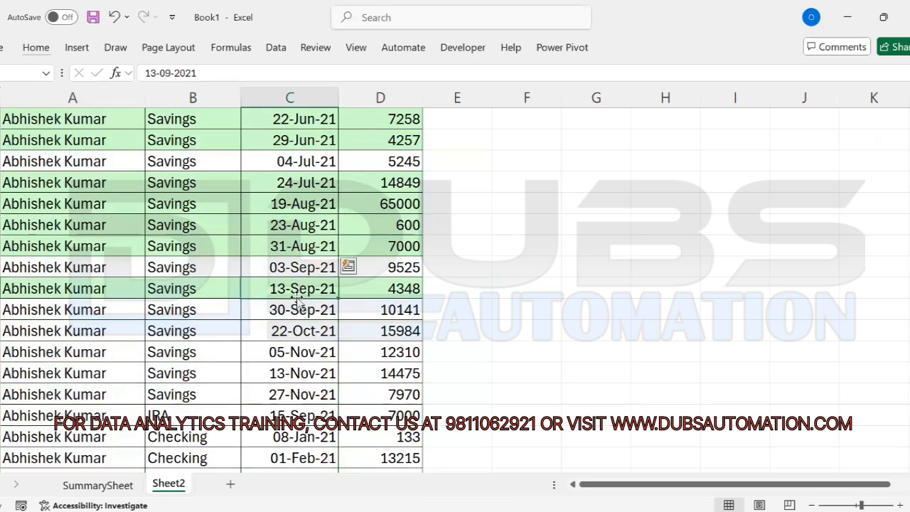
pyautogui.click(299, 352)
pyautogui.click(300, 374)
pyautogui.click(301, 395)
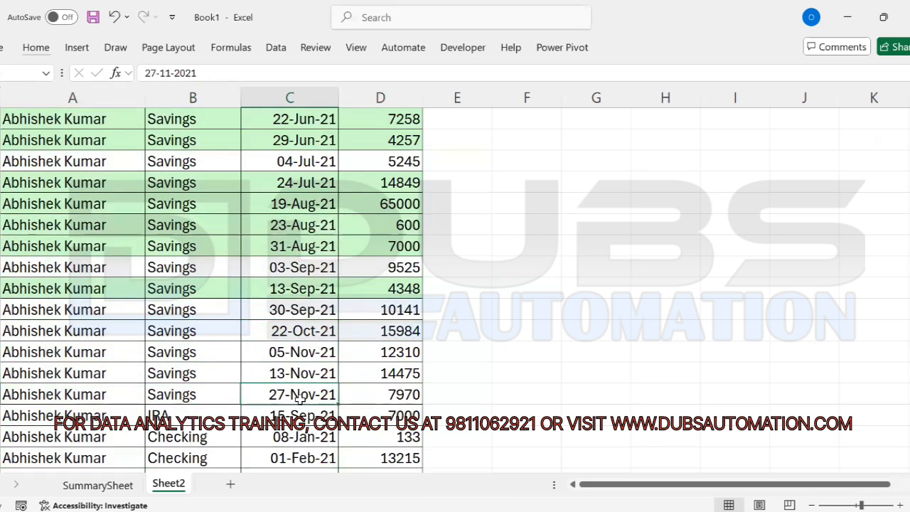
pyautogui.press('Down')
pyautogui.press('Down')
pyautogui.press('Down')
pyautogui.press('Down')
pyautogui.press('Down')
pyautogui.press('Down')
pyautogui.press('Down')
pyautogui.press('Down')
pyautogui.press('Down')
pyautogui.press('Down')
pyautogui.press('Down')
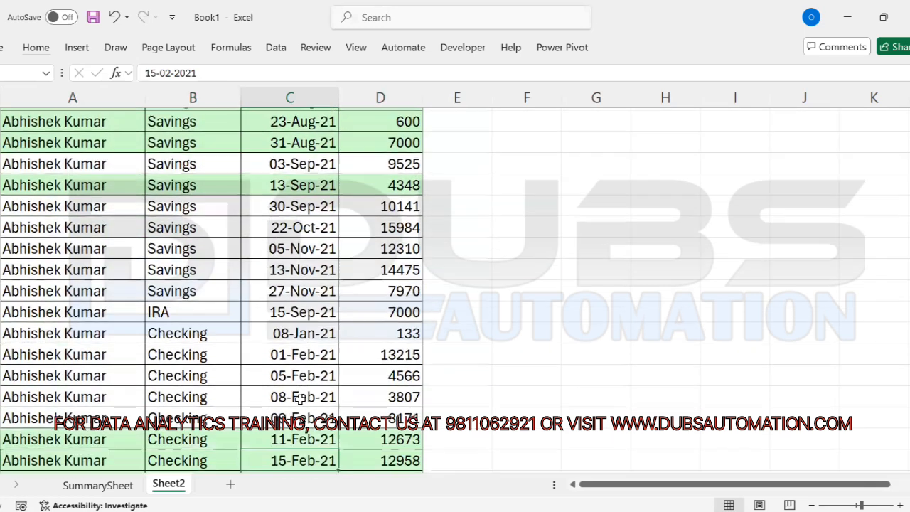
pyautogui.press('Down')
pyautogui.moveTo(185, 203); pyautogui.dragTo(400, 202)
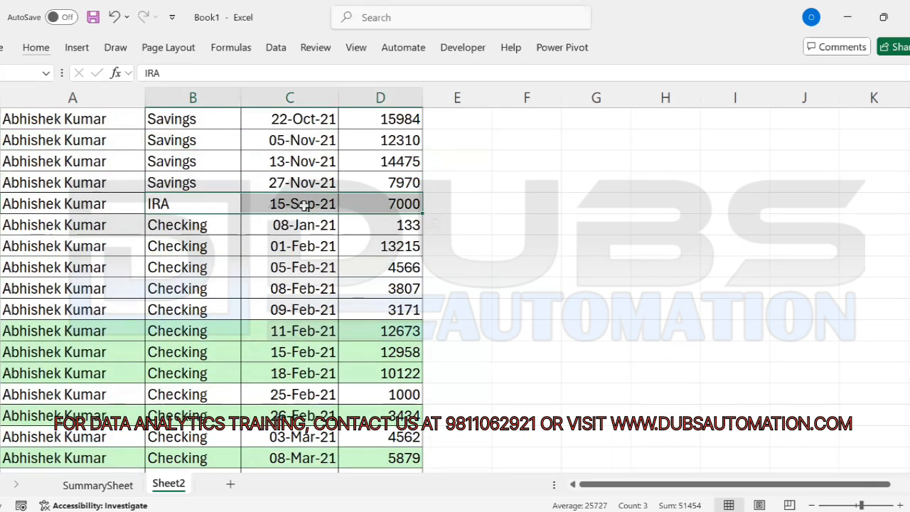
pyautogui.click(178, 226)
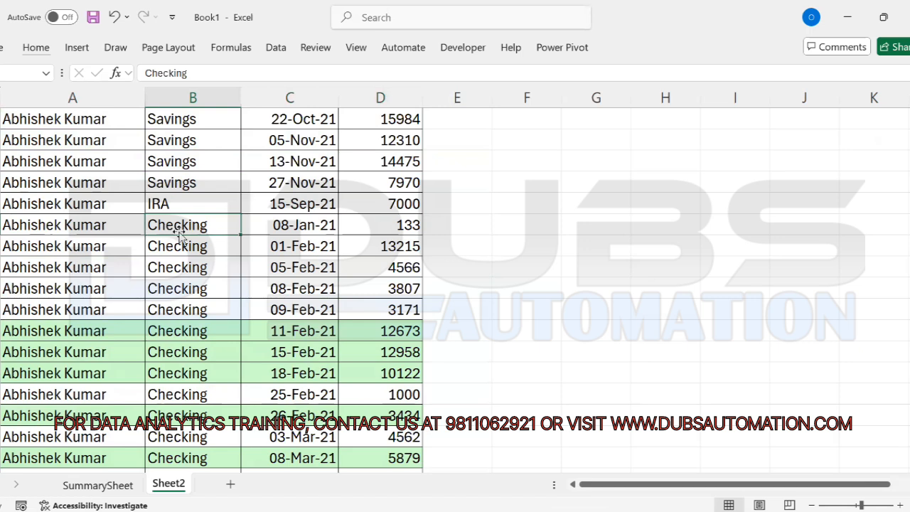
pyautogui.click(310, 228)
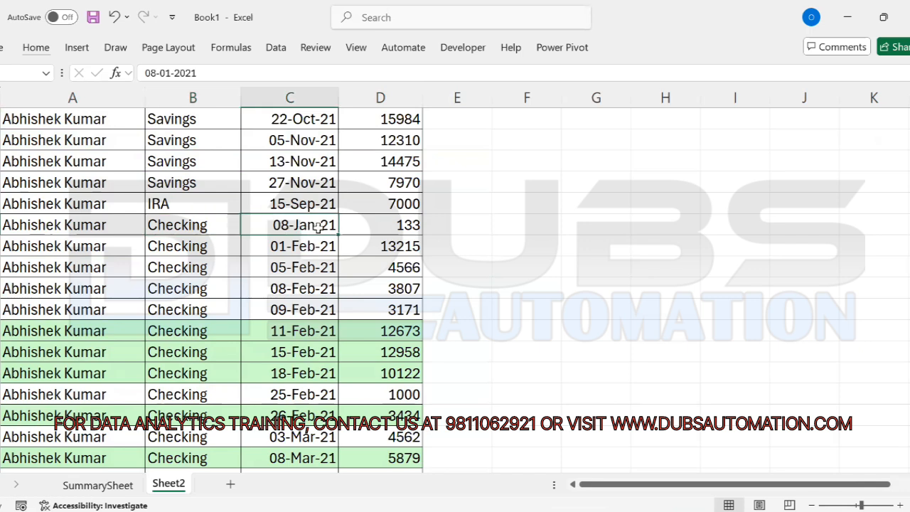
pyautogui.moveTo(101, 228); pyautogui.dragTo(370, 221)
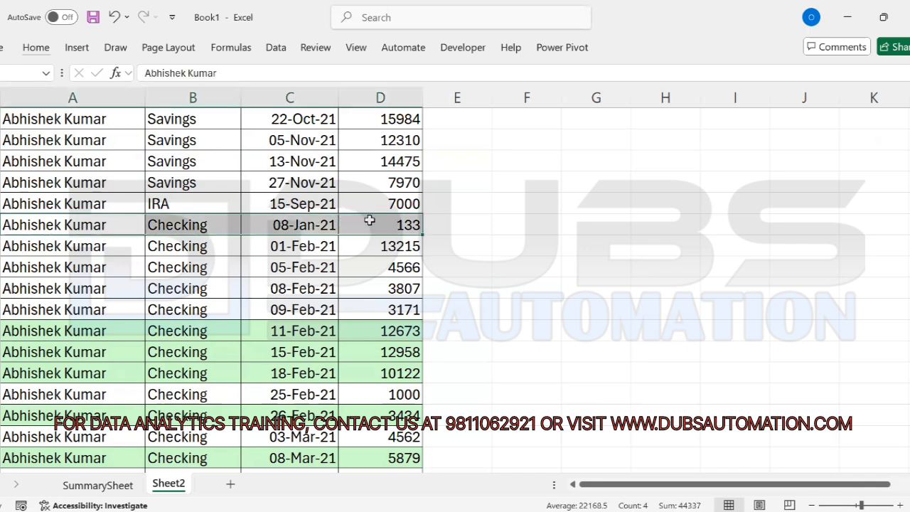
pyautogui.click(306, 228)
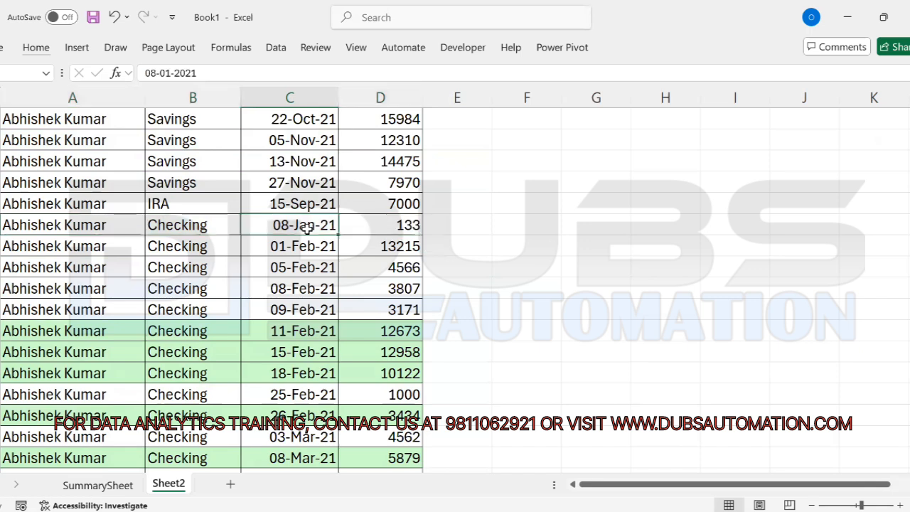
pyautogui.click(299, 249)
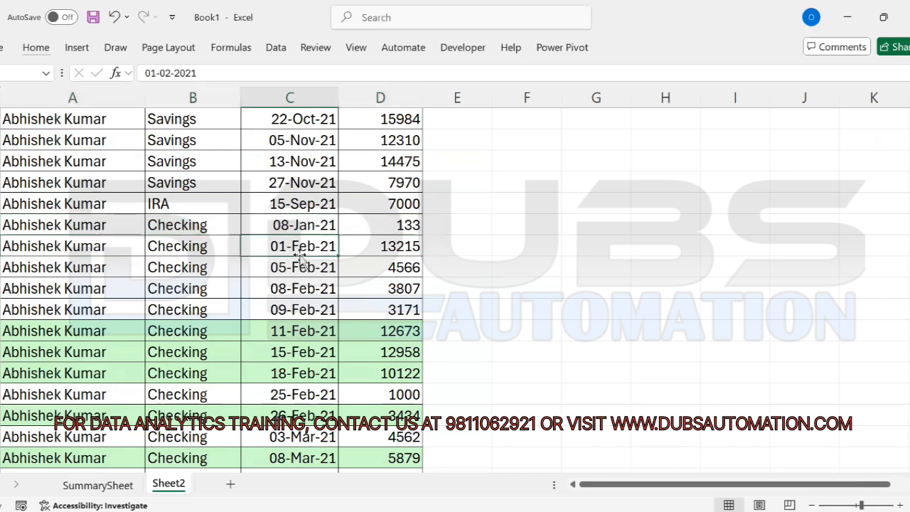
pyautogui.click(300, 267)
pyautogui.click(310, 289)
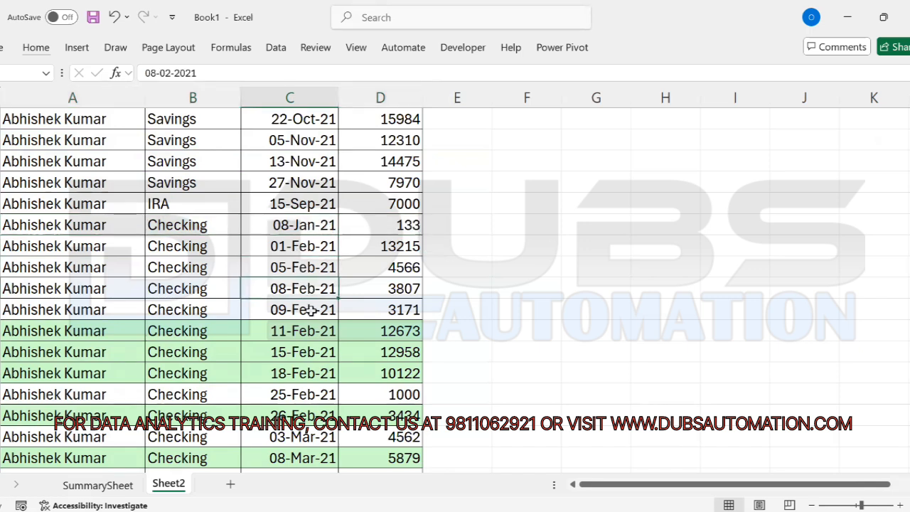
pyautogui.click(311, 311)
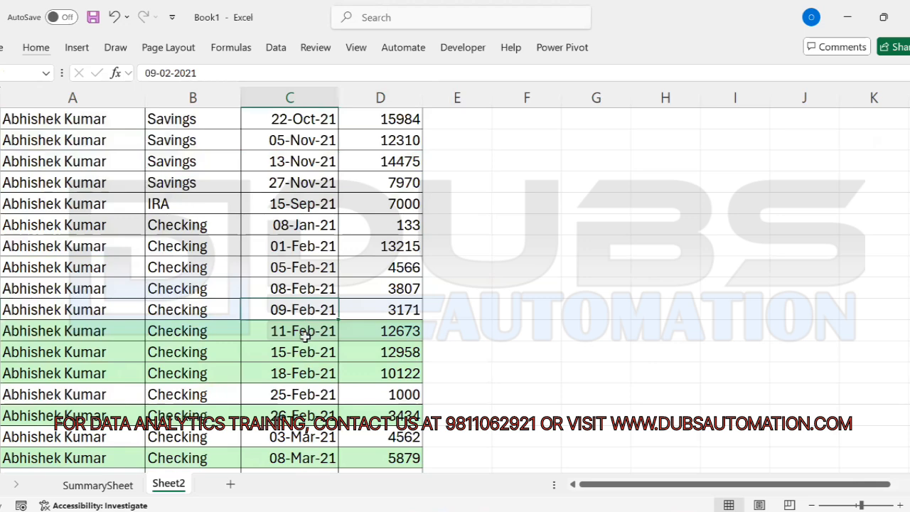
pyautogui.click(301, 332)
pyautogui.click(302, 366)
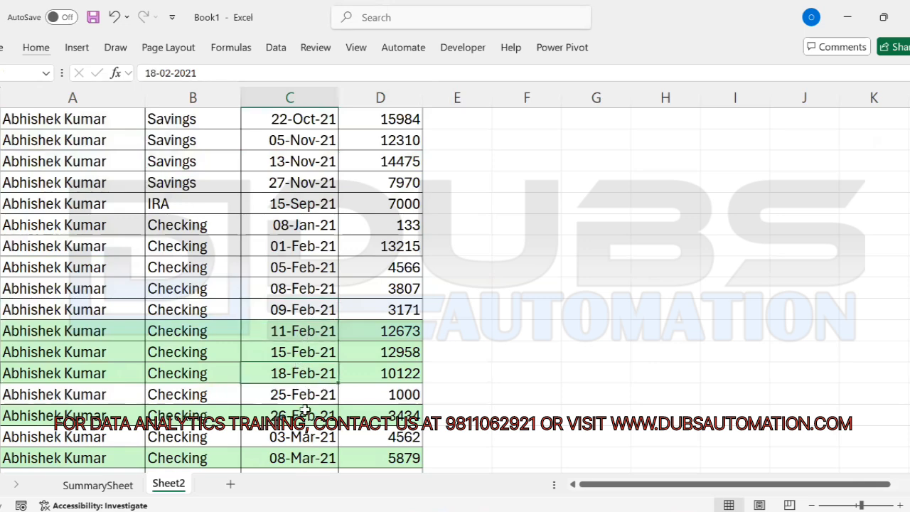
pyautogui.press('Down')
pyautogui.press('Down')
pyautogui.press('Down')
pyautogui.press('Down')
pyautogui.press('Down')
pyautogui.press('Down')
pyautogui.press('Down')
pyautogui.press('Down')
pyautogui.press('Down')
pyautogui.press('Down')
pyautogui.press('Down')
pyautogui.press('Down')
pyautogui.press('Down')
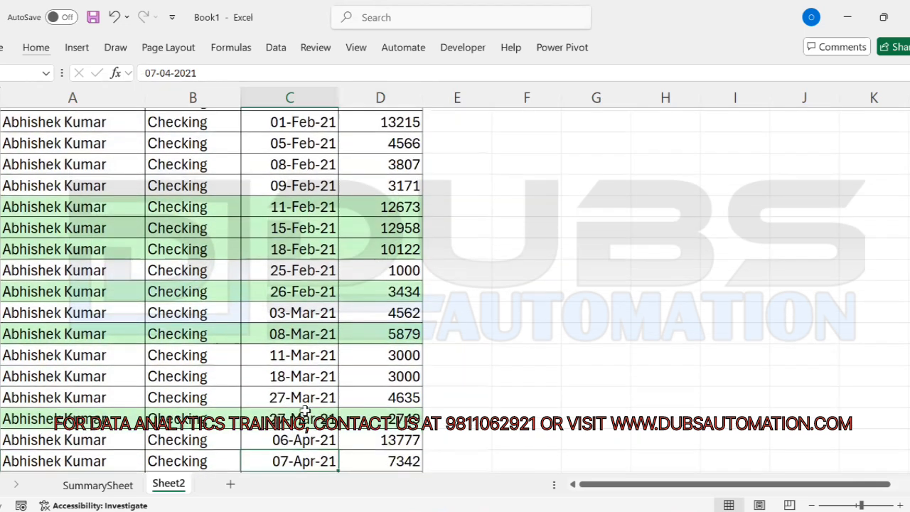
pyautogui.press('Down')
pyautogui.press('Down')
pyautogui.press('Down')
pyautogui.press('Down')
pyautogui.press('Down')
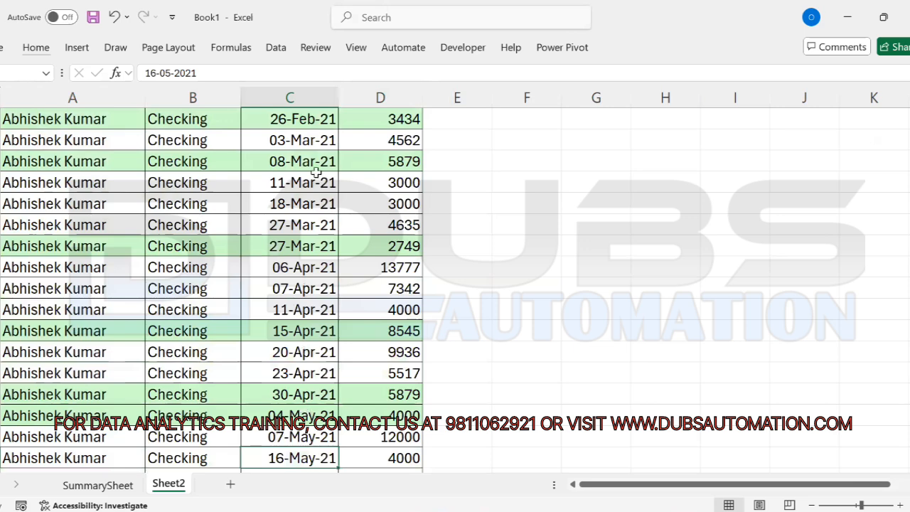
pyautogui.click(300, 439)
pyautogui.press('Down')
pyautogui.press('Down')
pyautogui.press('Down')
pyautogui.press('Down')
pyautogui.press('Down')
pyautogui.press('Down')
pyautogui.press('Down')
pyautogui.press('Down')
pyautogui.press('Down')
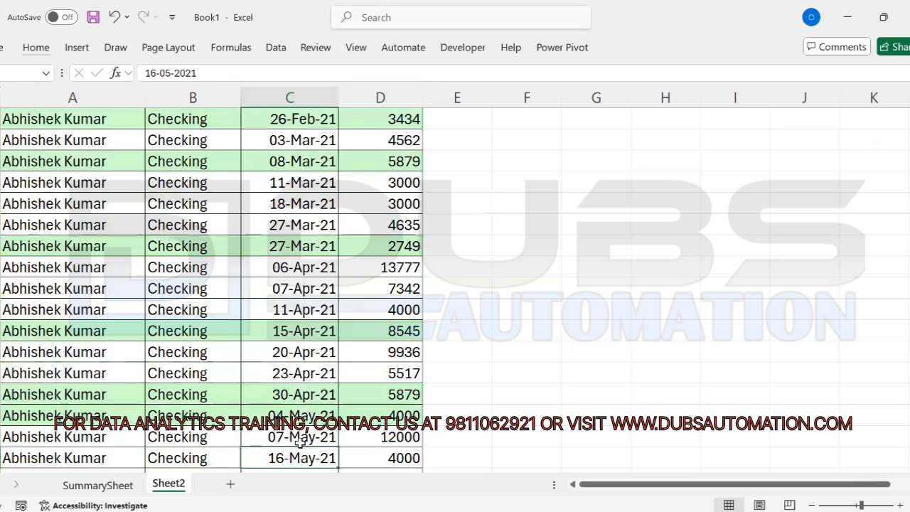
pyautogui.press('Down')
pyautogui.press('Down')
pyautogui.press('Down')
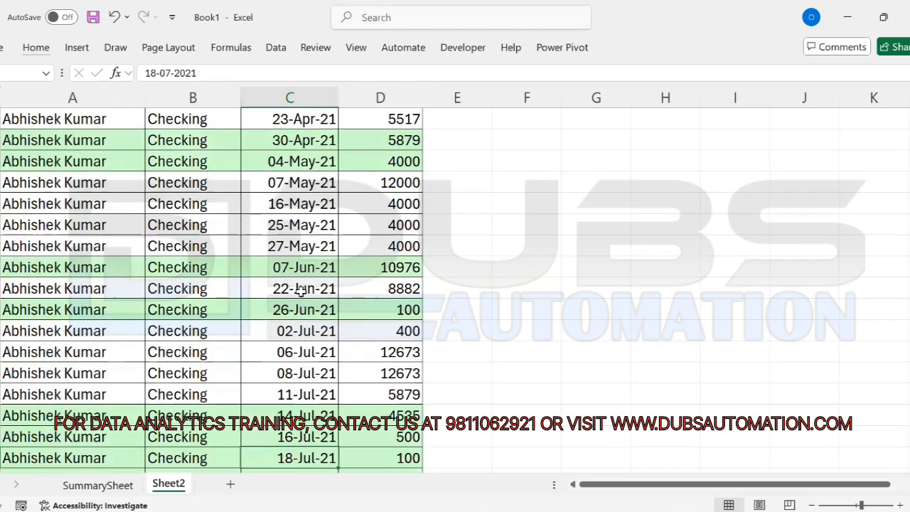
pyautogui.click(302, 268)
pyautogui.moveTo(302, 300); pyautogui.dragTo(301, 313)
pyautogui.click(300, 355)
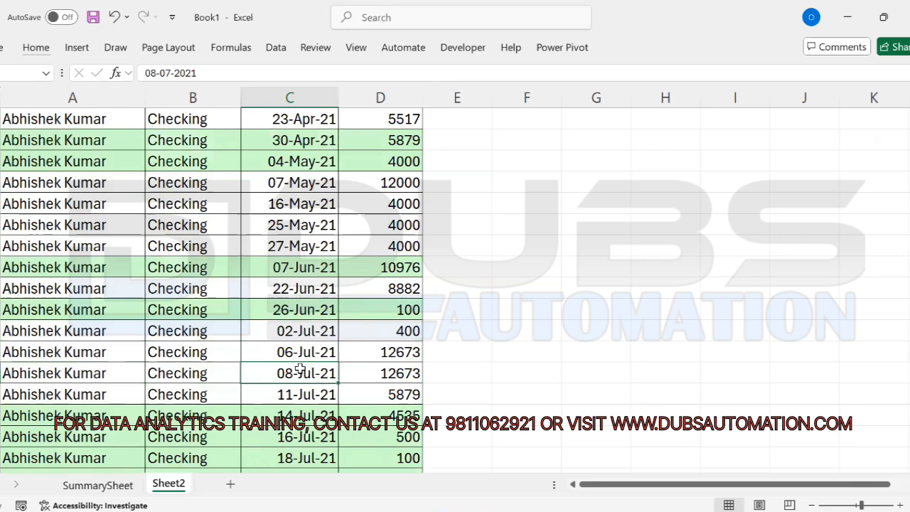
pyautogui.click(300, 455)
pyautogui.press('Down')
pyautogui.press('Down')
pyautogui.press('Down')
pyautogui.press('Down')
pyautogui.press('Down')
pyautogui.press('Down')
pyautogui.press('Down')
pyautogui.press('Down')
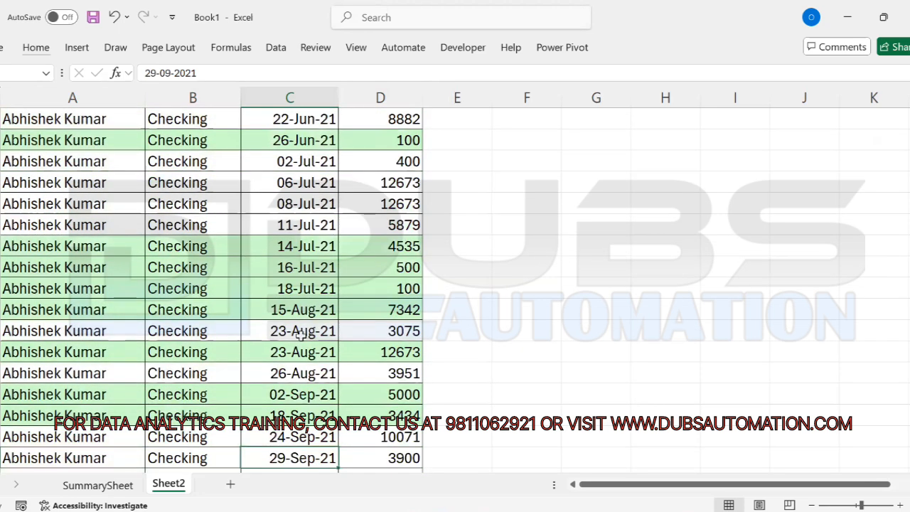
pyautogui.press('Down')
pyautogui.press('Down')
pyautogui.press('Down')
pyautogui.press('Down')
pyautogui.press('Down')
pyautogui.press('Down')
pyautogui.press('Down')
pyautogui.press('Down')
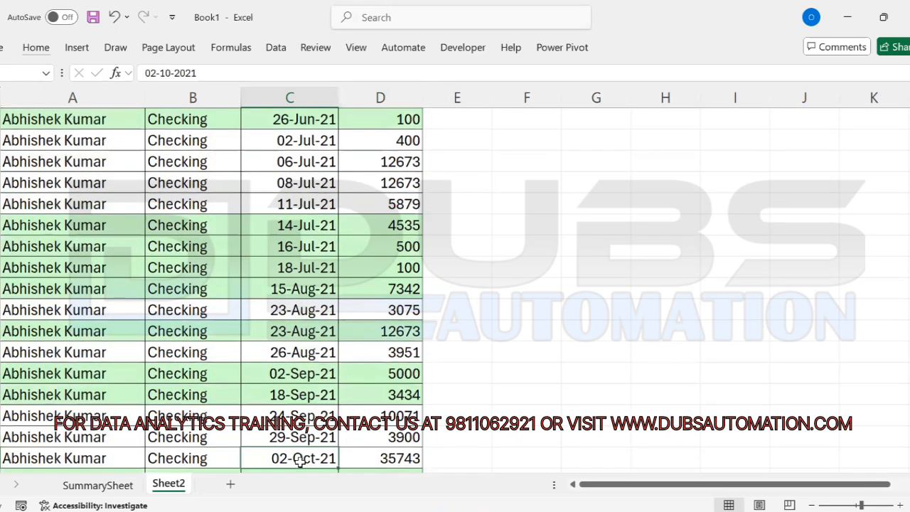
pyautogui.press('Down')
pyautogui.press('Down')
pyautogui.press('Down')
pyautogui.press('Down')
pyautogui.press('Down')
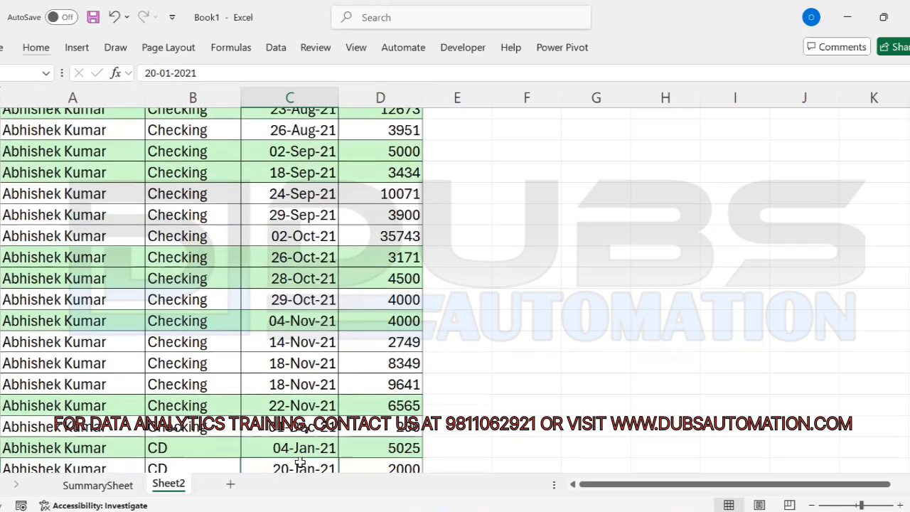
pyautogui.click(294, 352)
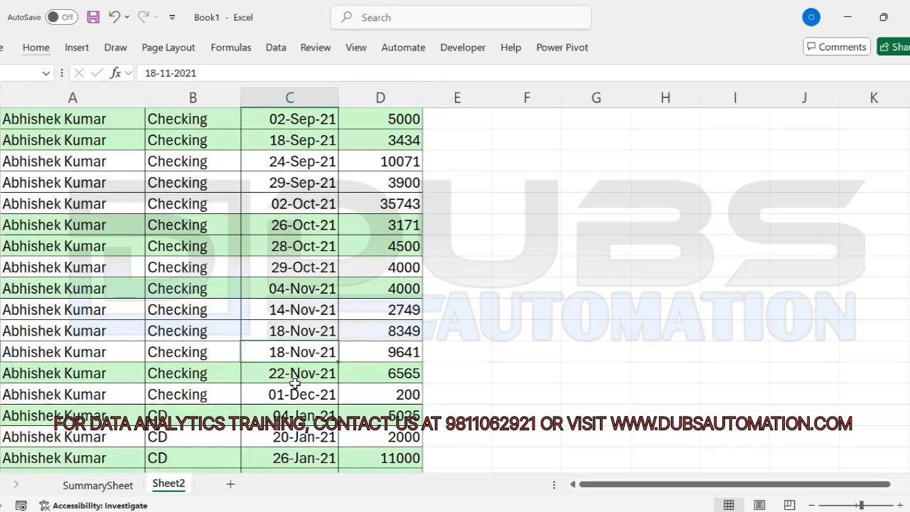
pyautogui.click(301, 394)
pyautogui.click(183, 395)
pyautogui.moveTo(255, 399); pyautogui.dragTo(295, 396)
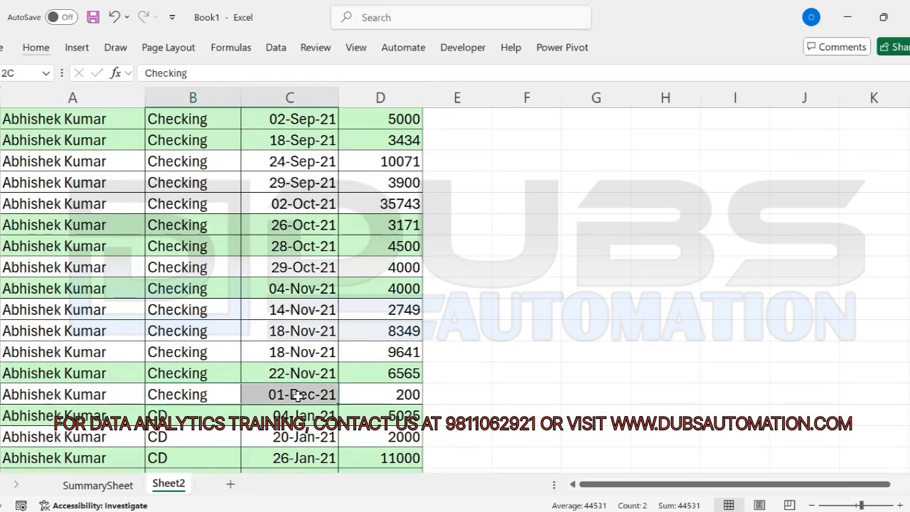
pyautogui.click(161, 416)
pyautogui.moveTo(162, 416); pyautogui.dragTo(163, 445)
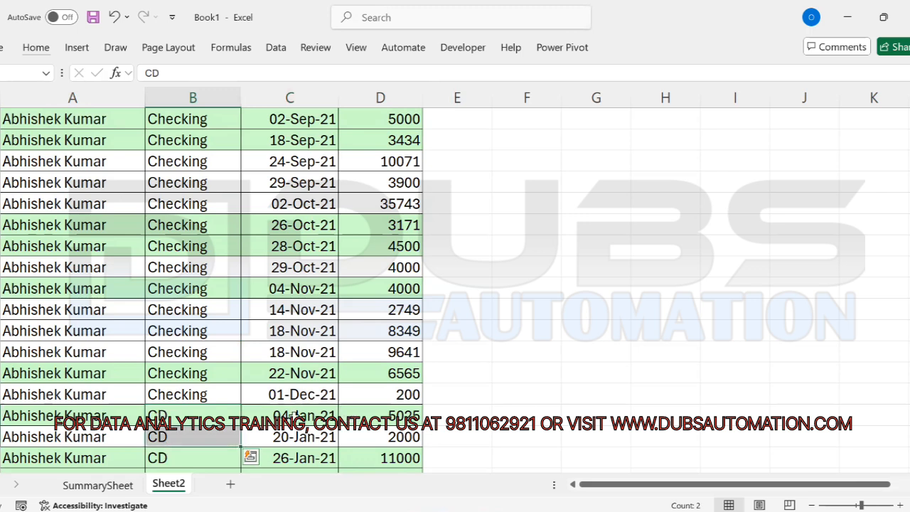
pyautogui.click(284, 418)
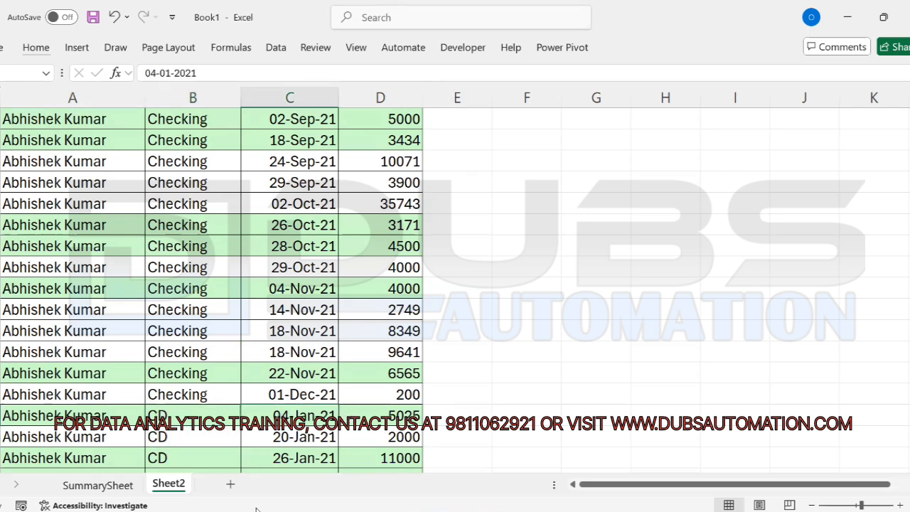
pyautogui.press('Down')
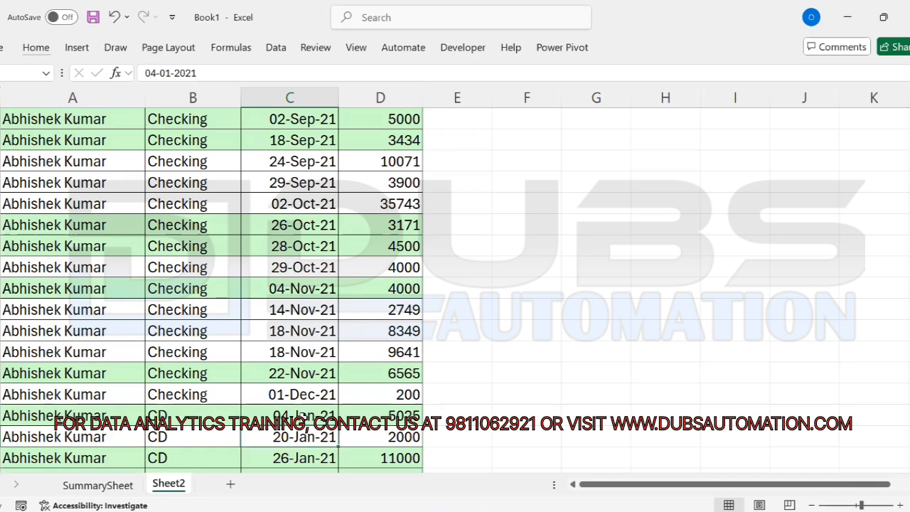
pyautogui.press('Down')
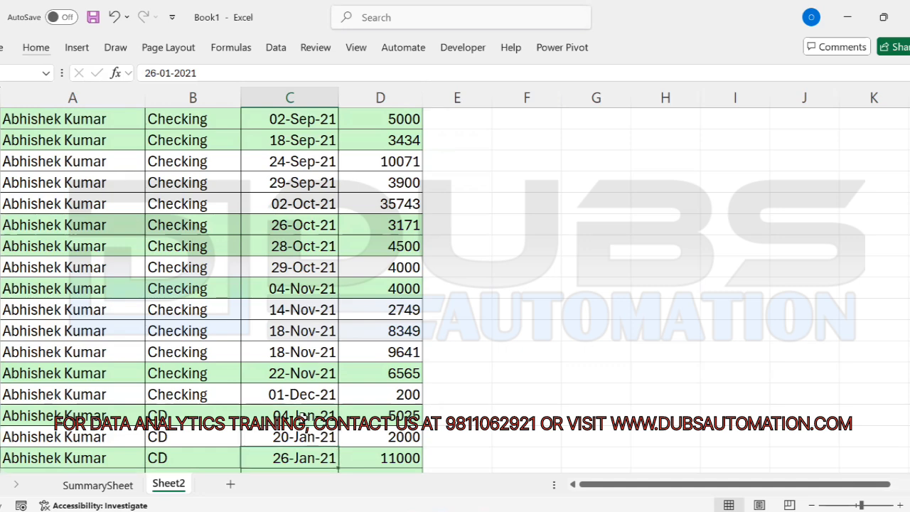
pyautogui.press('Down')
pyautogui.press('Down')
pyautogui.press('Down')
pyautogui.press('Down')
pyautogui.press('Down')
pyautogui.press('Down')
pyautogui.press('Down')
pyautogui.press('Down')
pyautogui.press('Down')
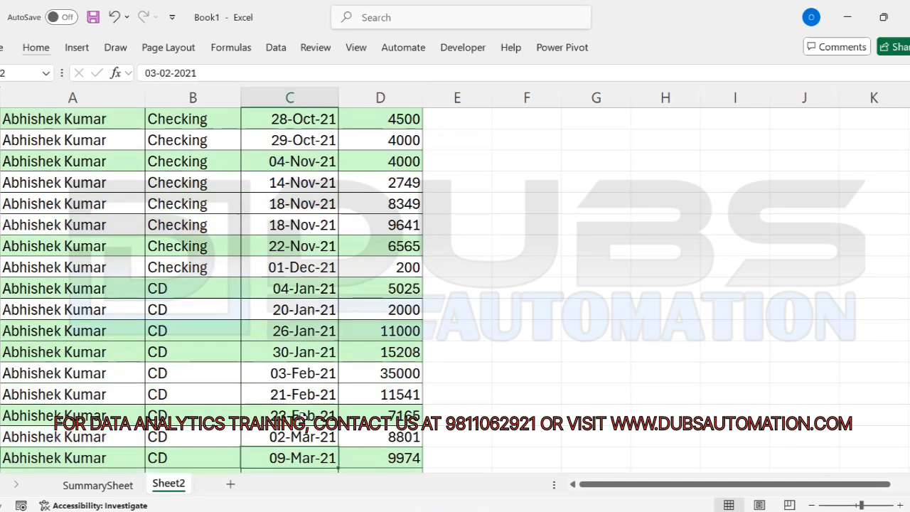
pyautogui.moveTo(300, 224); pyautogui.dragTo(303, 374)
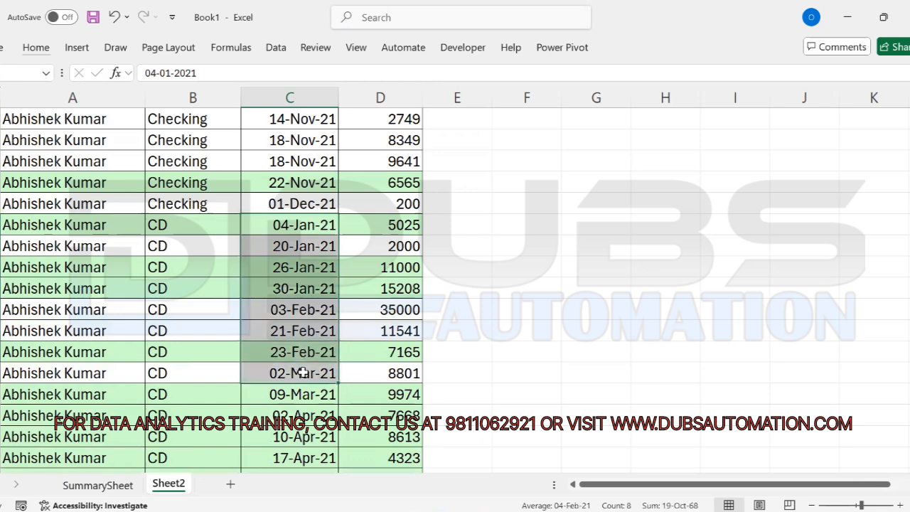
pyautogui.click(303, 373)
pyautogui.hotkey('ctrl', 'Up')
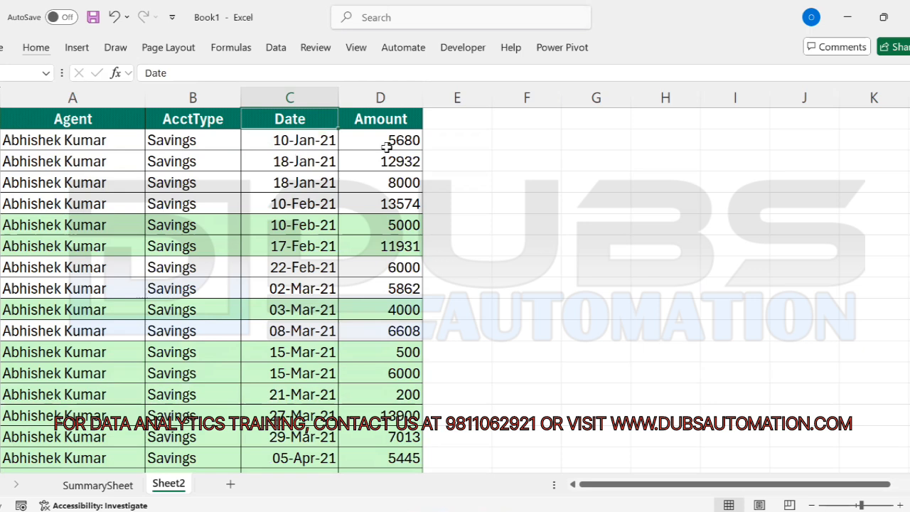
pyautogui.moveTo(387, 144); pyautogui.dragTo(392, 314)
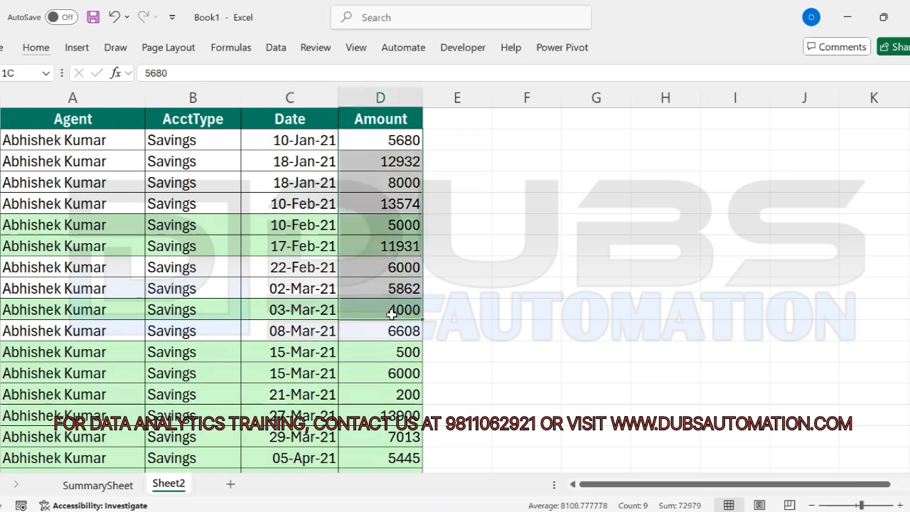
pyautogui.click(373, 169)
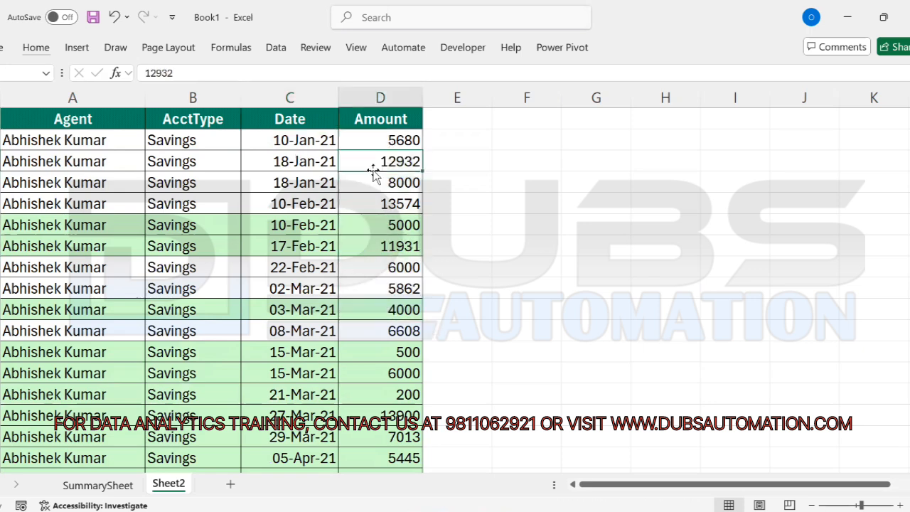
pyautogui.moveTo(190, 121); pyautogui.dragTo(190, 294)
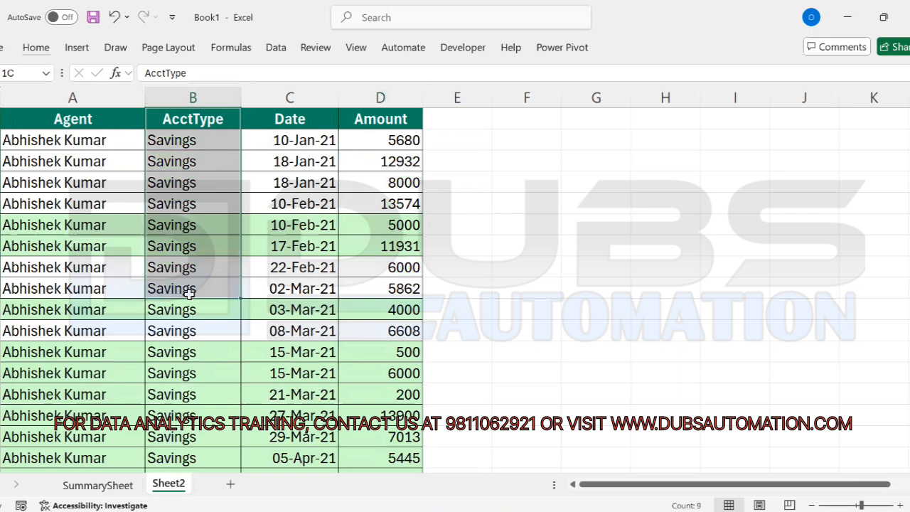
pyautogui.moveTo(297, 119); pyautogui.dragTo(296, 262)
pyautogui.click(304, 206)
pyautogui.moveTo(279, 161); pyautogui.dragTo(297, 246)
pyautogui.click(288, 207)
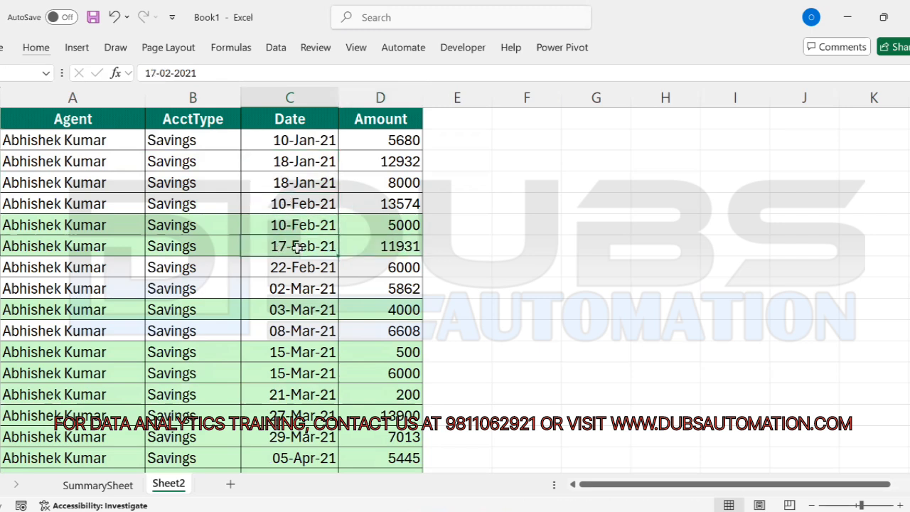
pyautogui.moveTo(177, 140); pyautogui.dragTo(175, 330)
pyautogui.moveTo(57, 140); pyautogui.dragTo(61, 298)
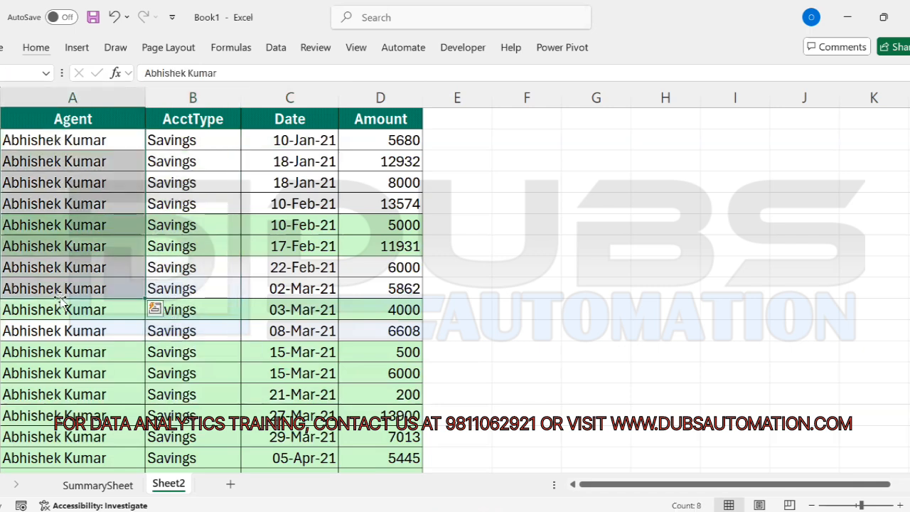
pyautogui.click(212, 173)
# Step: Reopen the Sort dialog with Alt+D+S and select the primary Agent level
pyautogui.press('alt')
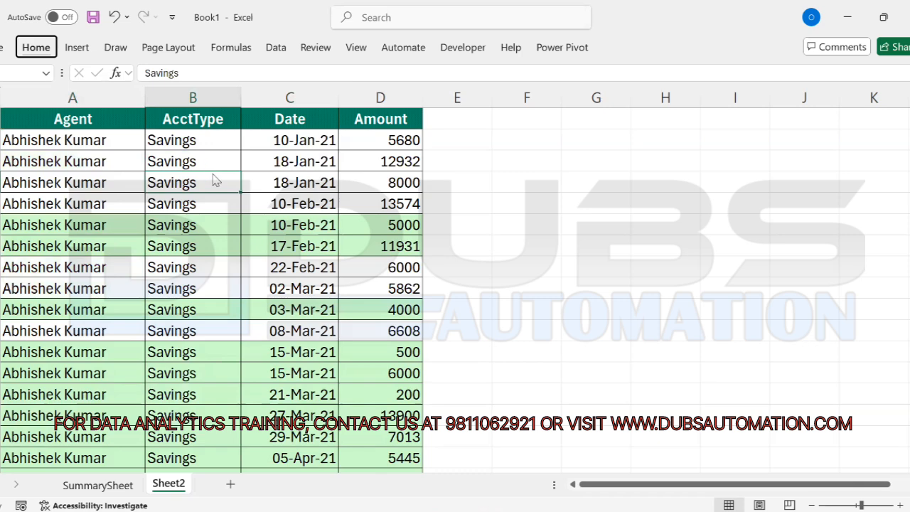
pyautogui.press('d')
pyautogui.press('s')
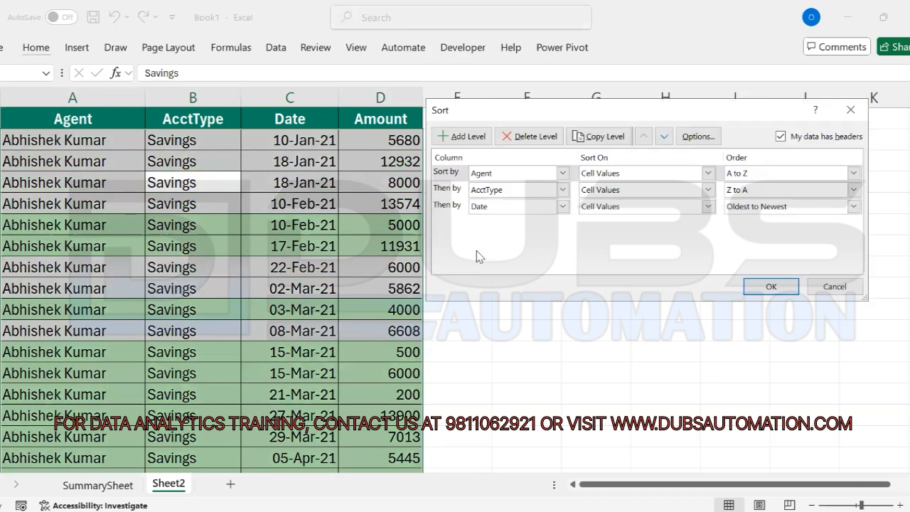
pyautogui.click(456, 193)
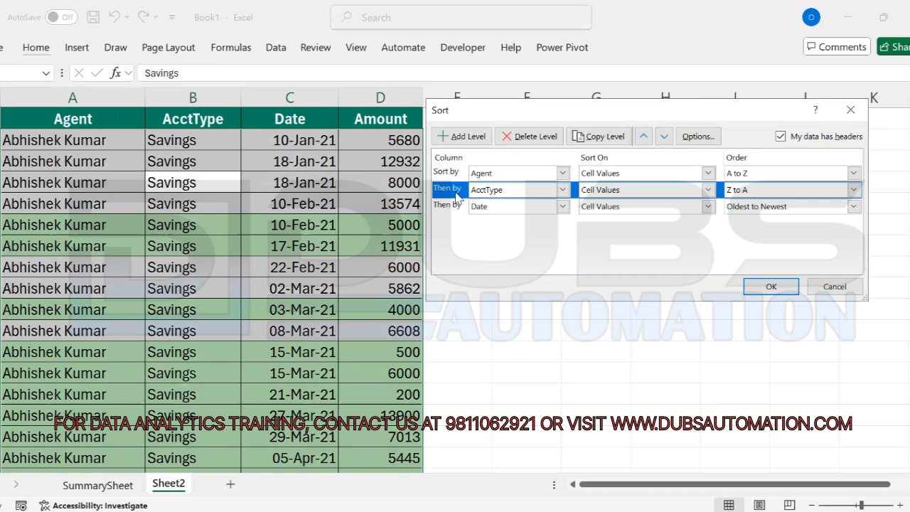
pyautogui.click(445, 206)
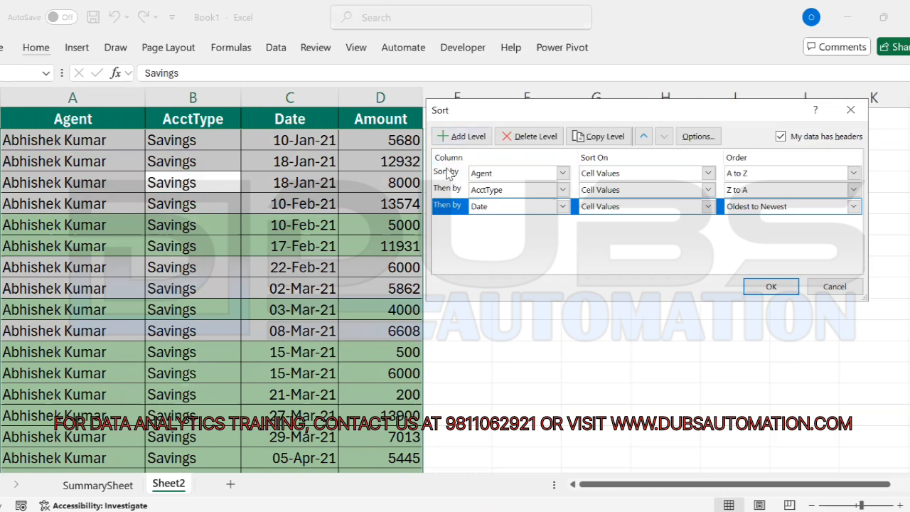
pyautogui.click(449, 175)
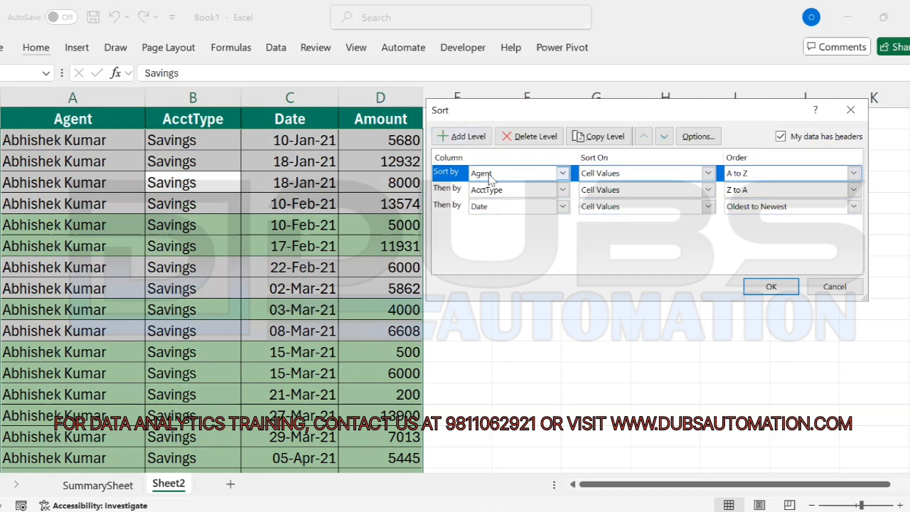
# Step: Insert an Amount level, Smallest to Largest, directly under Agent and confirm
pyautogui.click(461, 138)
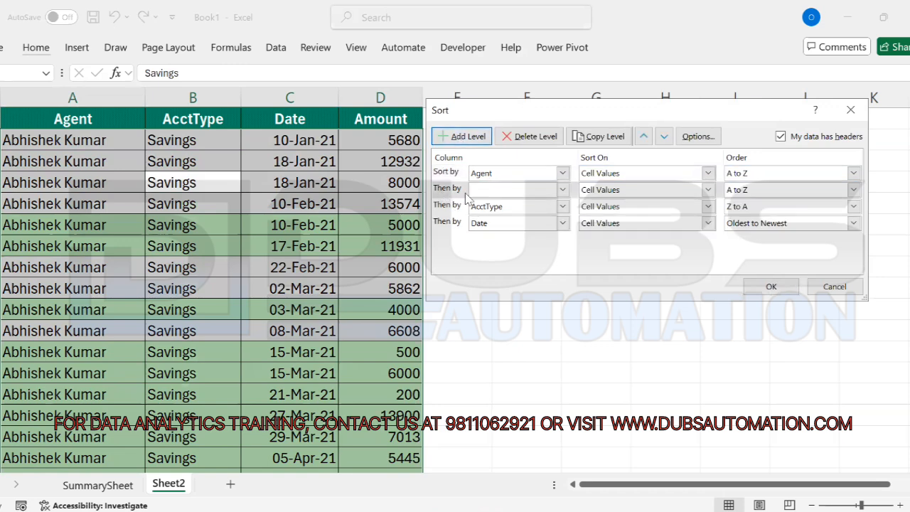
pyautogui.click(563, 189)
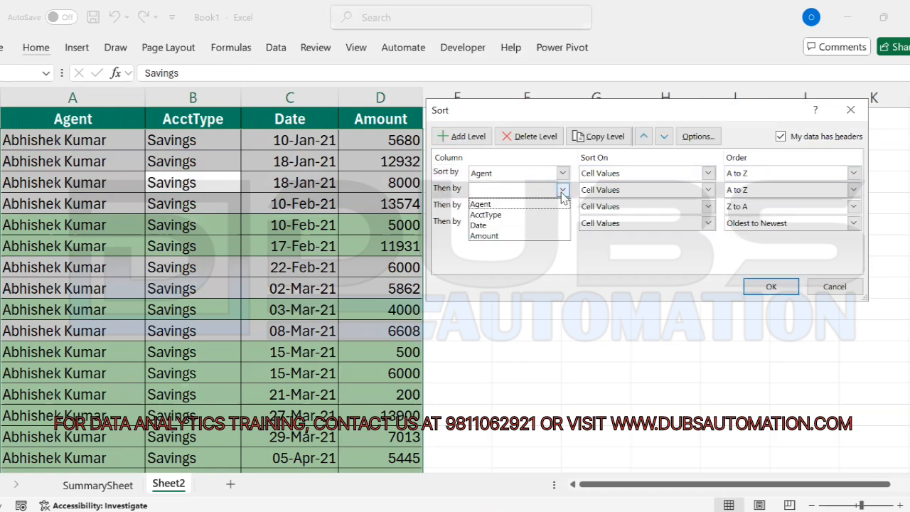
pyautogui.click(488, 236)
pyautogui.click(854, 191)
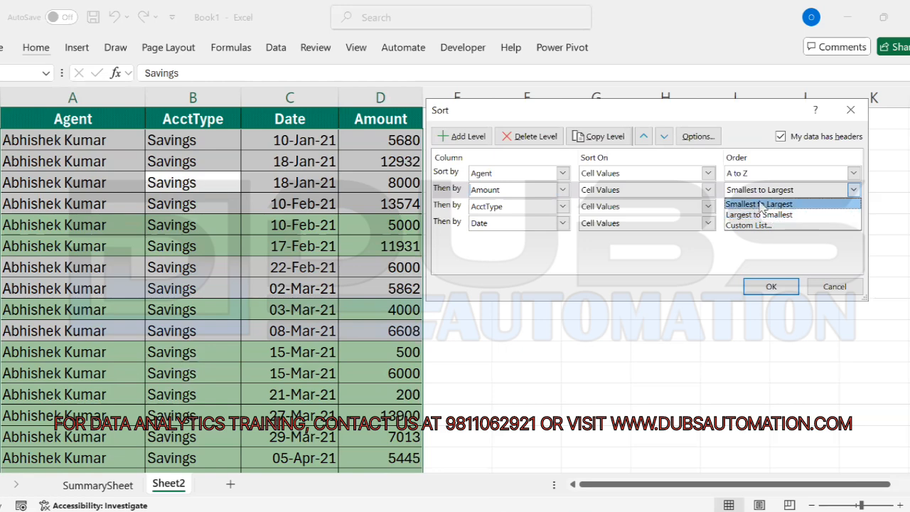
pyautogui.click(756, 205)
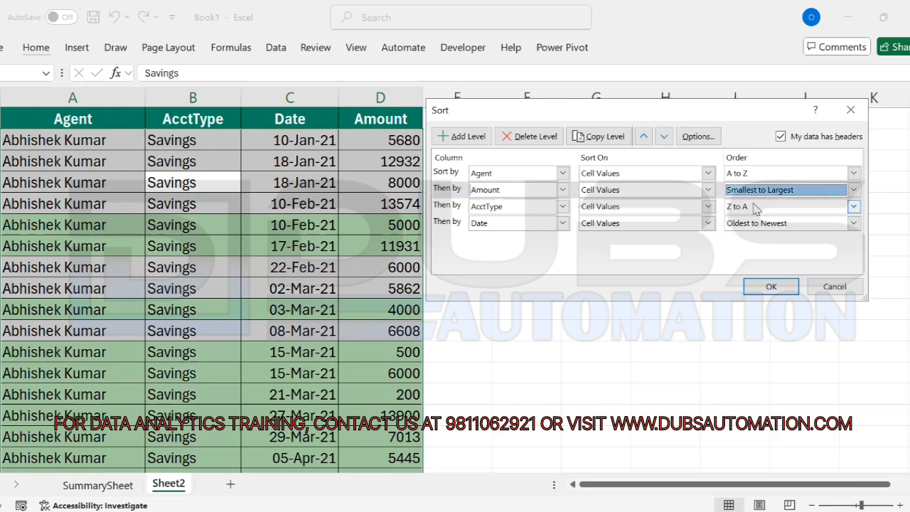
pyautogui.click(774, 287)
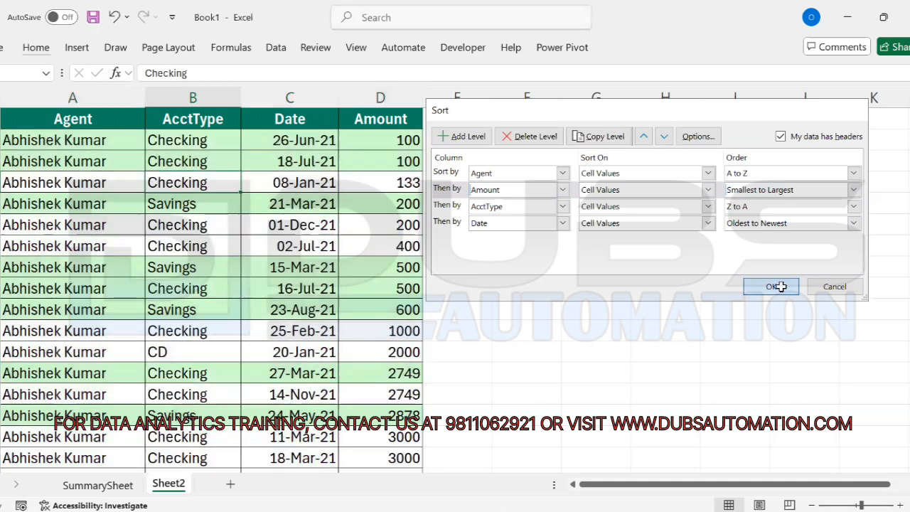
pyautogui.click(500, 159)
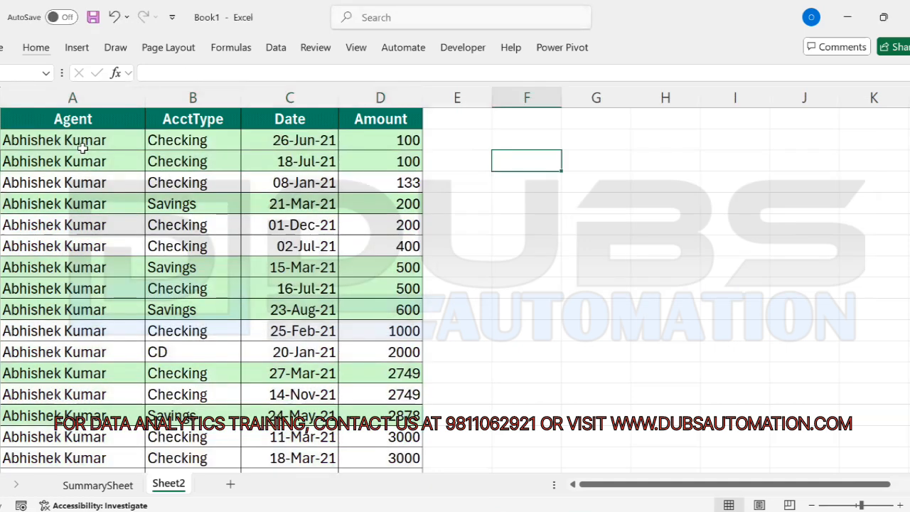
pyautogui.moveTo(83, 147); pyautogui.dragTo(81, 352)
pyautogui.moveTo(111, 139); pyautogui.dragTo(100, 315)
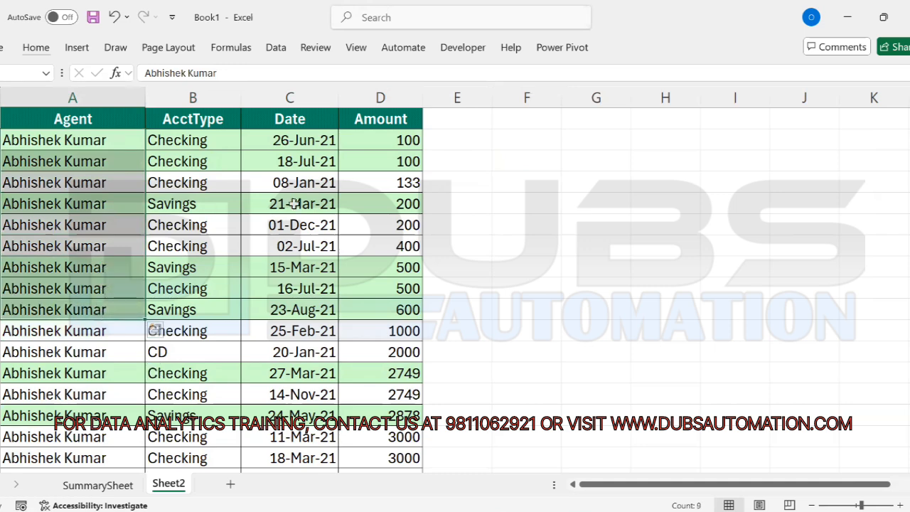
pyautogui.moveTo(391, 139)
pyautogui.mouseDown()
pyautogui.moveTo(392, 162)
pyautogui.moveTo(388, 143)
pyautogui.mouseUp()
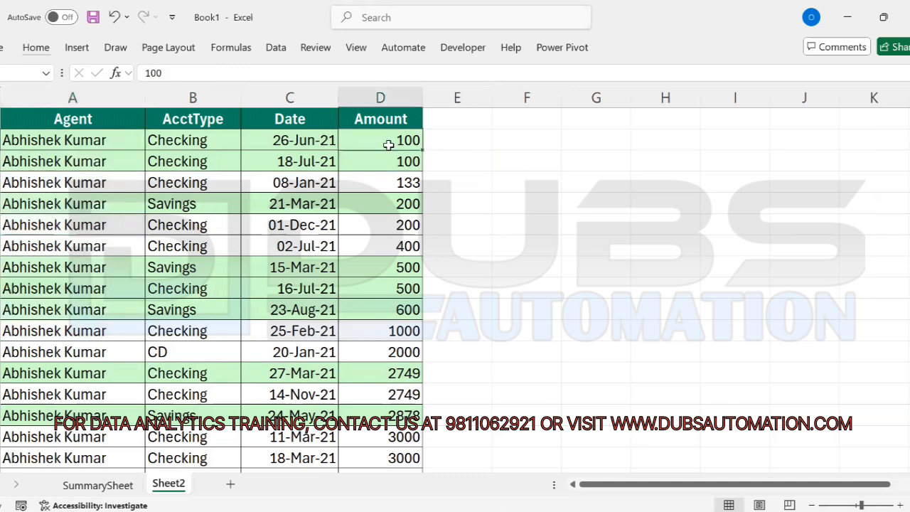
pyautogui.moveTo(388, 187); pyautogui.dragTo(384, 378)
pyautogui.click(385, 427)
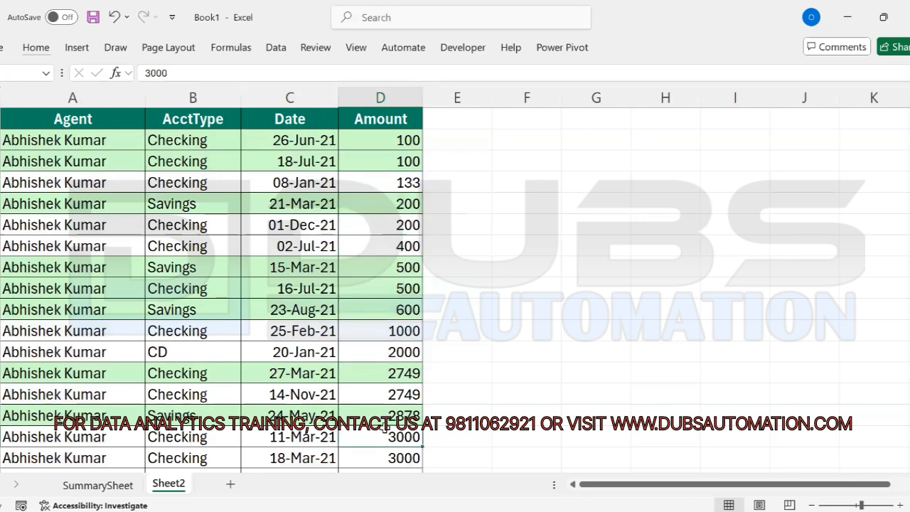
pyautogui.press('Down')
pyautogui.press('Down')
pyautogui.press('Down')
pyautogui.press('Down')
pyautogui.press('Down')
pyautogui.press('Down')
pyautogui.press('Down')
pyautogui.press('Down')
pyautogui.press('Down')
pyautogui.press('Down')
pyautogui.press('Down')
pyautogui.press('Down')
pyautogui.press('Down')
pyautogui.press('Down')
pyautogui.press('Down')
pyautogui.press('Down')
pyautogui.press('Down')
pyautogui.press('Down')
pyautogui.press('Down')
pyautogui.press('Down')
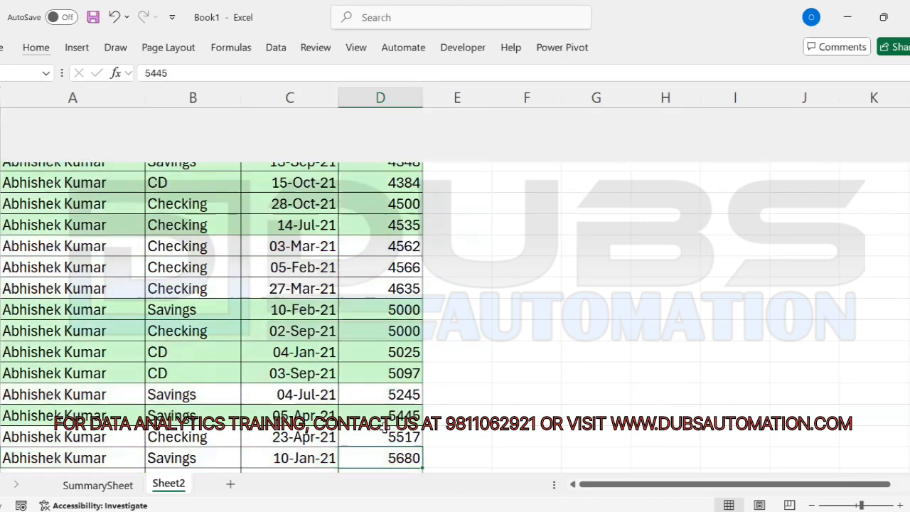
pyautogui.press('Down')
pyautogui.press('Down')
pyautogui.press('Down')
pyautogui.press('Down')
pyautogui.press('Down')
pyautogui.press('Down')
pyautogui.press('Down')
pyautogui.press('Down')
pyautogui.press('Down')
pyautogui.press('Down')
pyautogui.press('Down')
pyautogui.press('Down')
pyautogui.press('Down')
pyautogui.press('Down')
pyautogui.press('Down')
pyautogui.press('Down')
pyautogui.press('Down')
pyautogui.press('Down')
pyautogui.press('Down')
pyautogui.press('Down')
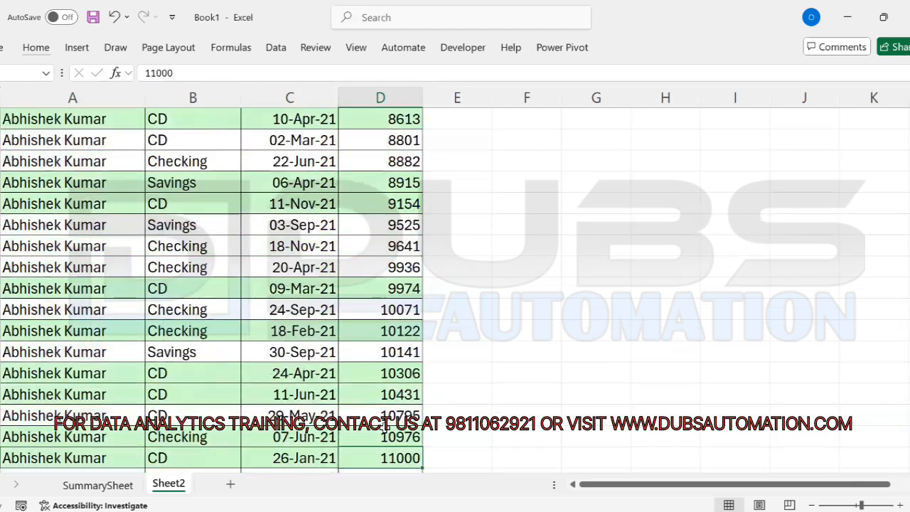
pyautogui.press('Down')
pyautogui.press('Down')
pyautogui.press('Down')
pyautogui.press('Down')
pyautogui.press('Down')
pyautogui.press('Down')
pyautogui.press('Down')
pyautogui.press('Down')
pyautogui.press('Down')
pyautogui.press('Down')
pyautogui.press('Down')
pyautogui.press('Down')
pyautogui.press('Down')
pyautogui.press('Down')
pyautogui.press('Down')
pyautogui.press('Down')
pyautogui.press('Down')
pyautogui.press('Down')
pyautogui.press('Down')
pyautogui.press('Down')
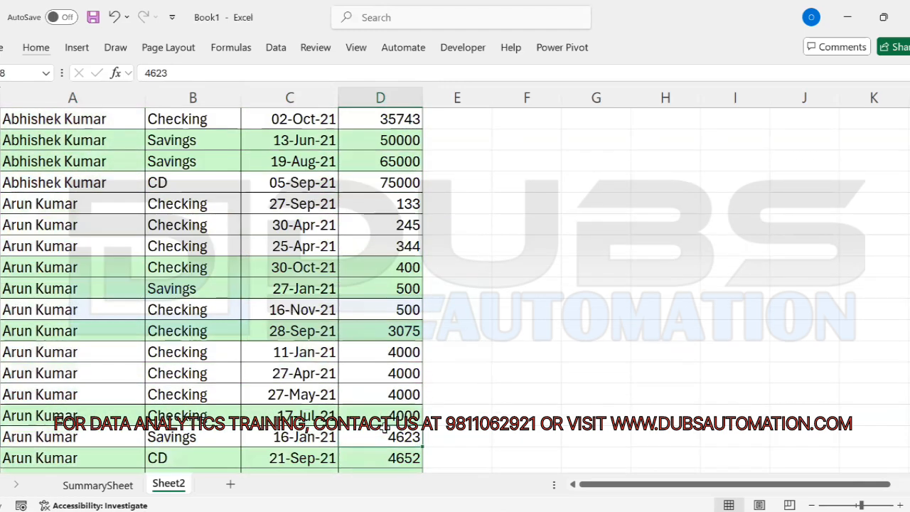
pyautogui.press('Up')
pyautogui.press('Up')
pyautogui.press('Up')
pyautogui.press('Up')
pyautogui.press('Up')
pyautogui.press('Up')
pyautogui.press('Up')
pyautogui.press('Up')
pyautogui.press('Up')
pyautogui.press('Up')
pyautogui.press('Up')
pyautogui.press('Up')
pyautogui.press('Up')
pyautogui.press('Up')
pyautogui.press('Up')
pyautogui.press('Up')
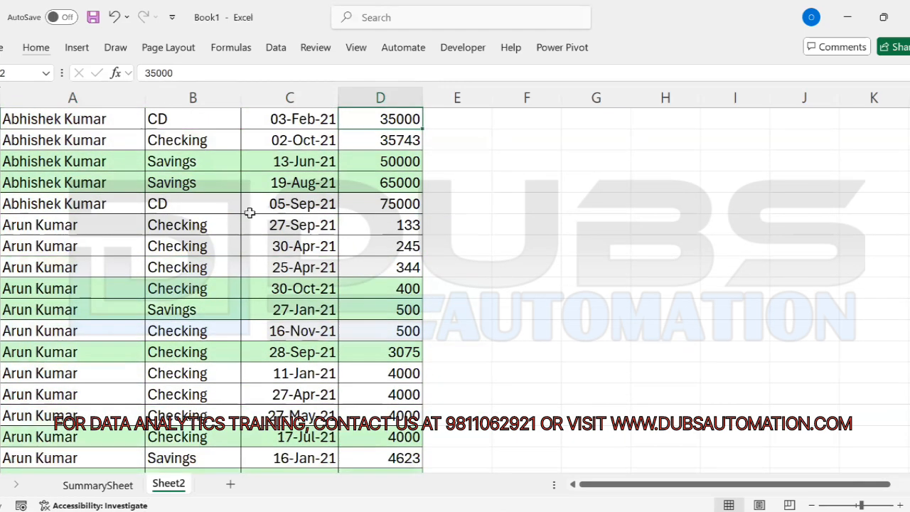
pyautogui.moveTo(29, 203); pyautogui.dragTo(313, 208)
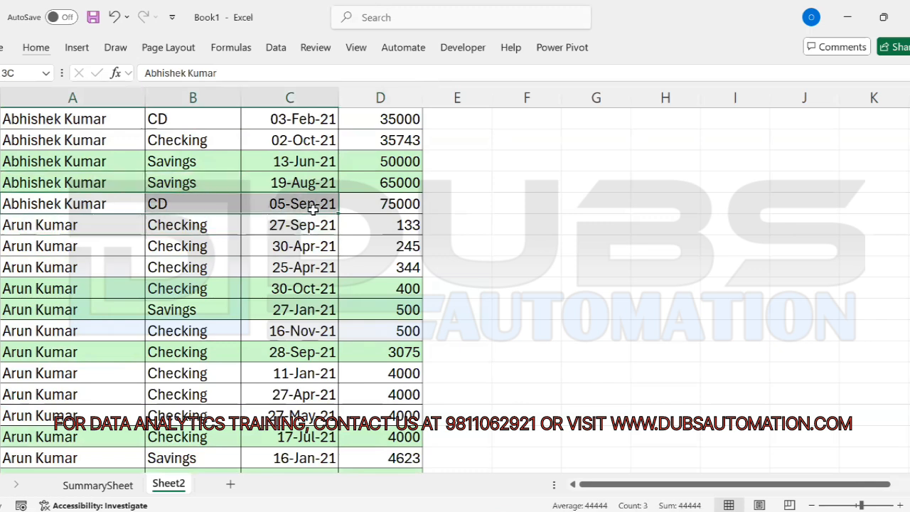
pyautogui.click(369, 204)
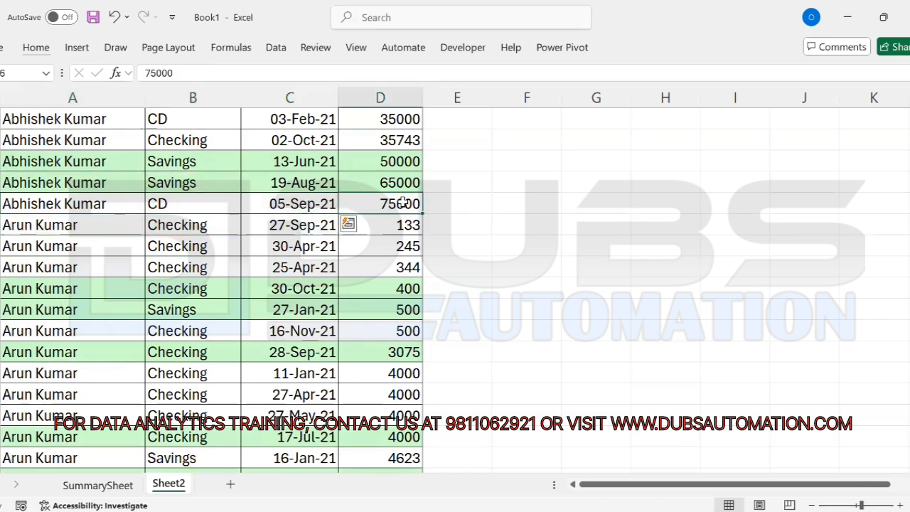
pyautogui.doubleClick(370, 204)
pyautogui.moveTo(370, 205); pyautogui.dragTo(425, 204)
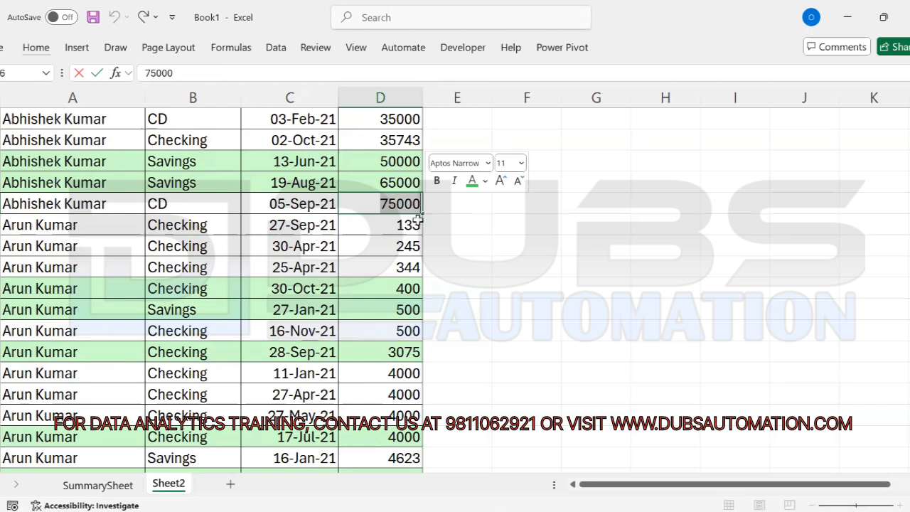
pyautogui.click(54, 241)
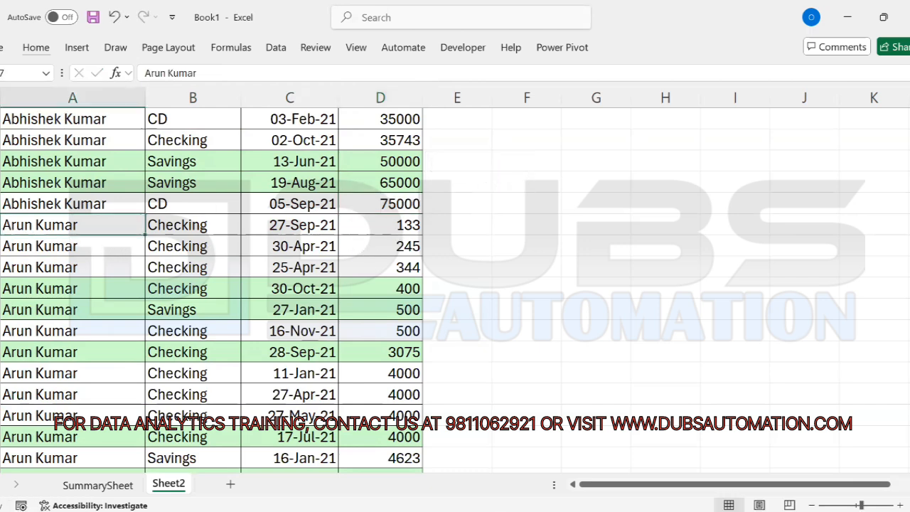
pyautogui.hotkey('shift', 'space')
pyautogui.click(77, 226)
pyautogui.click(406, 233)
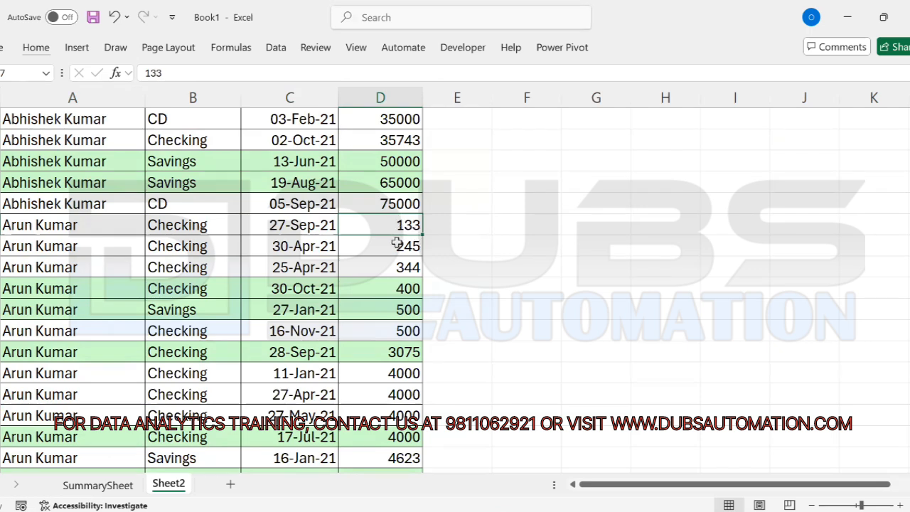
pyautogui.moveTo(395, 243); pyautogui.dragTo(377, 339)
pyautogui.click(378, 352)
pyautogui.press('Down')
pyautogui.press('Down')
pyautogui.press('Down')
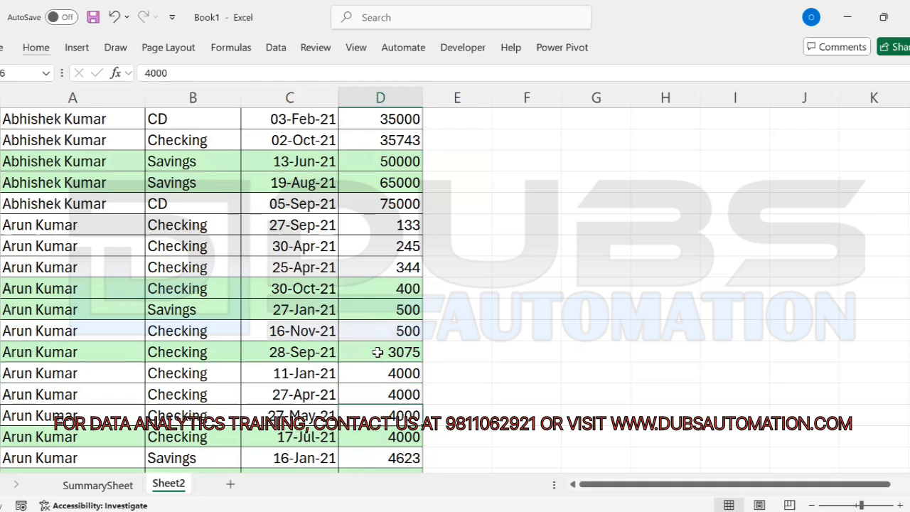
pyautogui.press('Down')
pyautogui.press('Down')
pyautogui.press('Down')
pyautogui.press('Down')
pyautogui.press('Down')
pyautogui.press('Down')
pyautogui.press('Down')
pyautogui.press('Down')
pyautogui.press('Down')
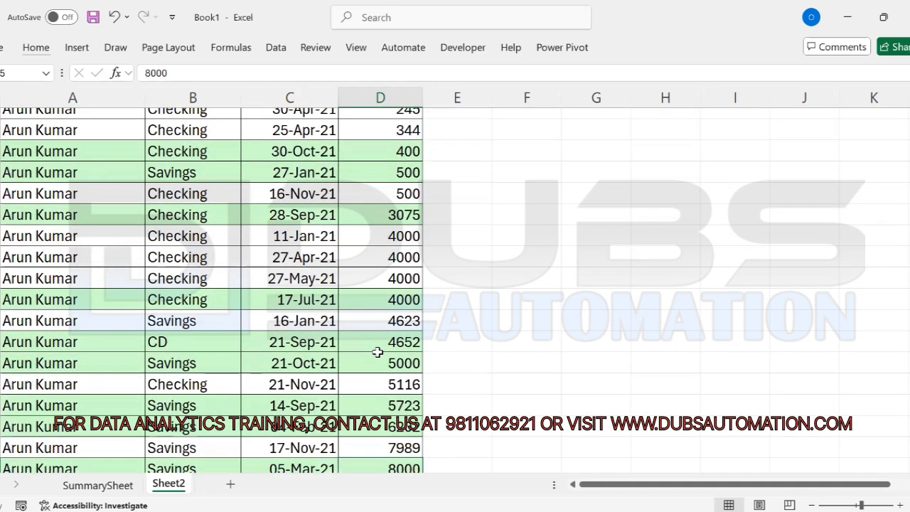
pyautogui.press('Down')
pyautogui.press('Down')
pyautogui.press('Down')
pyautogui.press('Down')
pyautogui.press('Down')
pyautogui.press('Down')
pyautogui.press('Down')
pyautogui.press('Down')
pyautogui.press('Down')
pyautogui.press('Down')
pyautogui.press('Down')
pyautogui.press('Down')
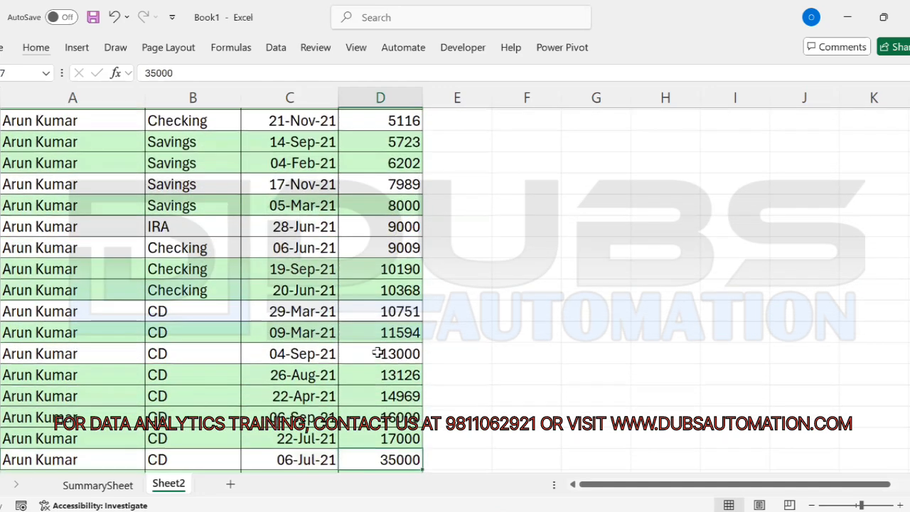
pyautogui.press('Down')
pyautogui.press('Down')
pyautogui.press('Down')
pyautogui.press('Down')
pyautogui.moveTo(439, 370); pyautogui.dragTo(7, 374)
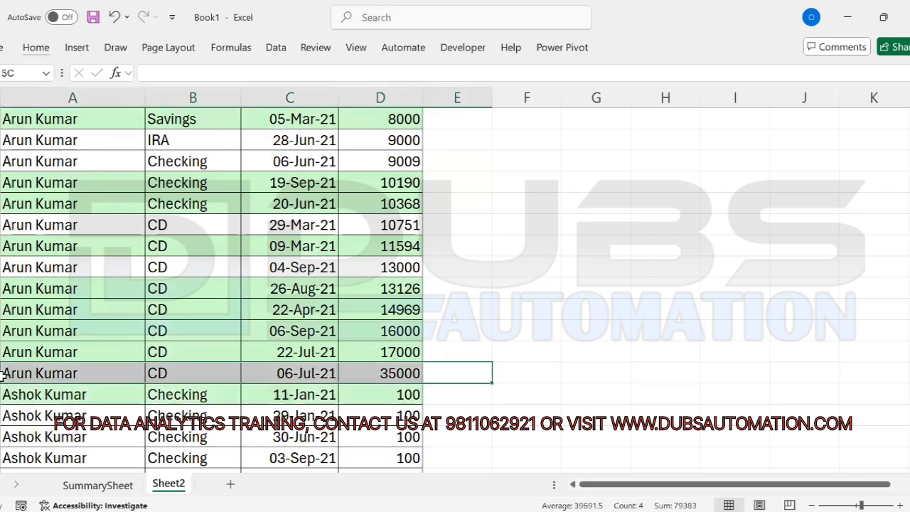
pyautogui.click(368, 371)
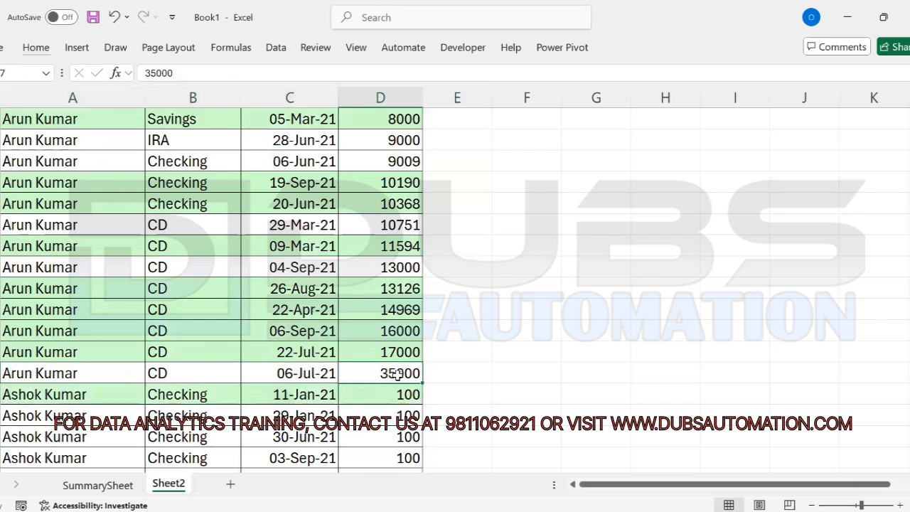
pyautogui.click(50, 398)
pyautogui.moveTo(409, 397); pyautogui.dragTo(410, 445)
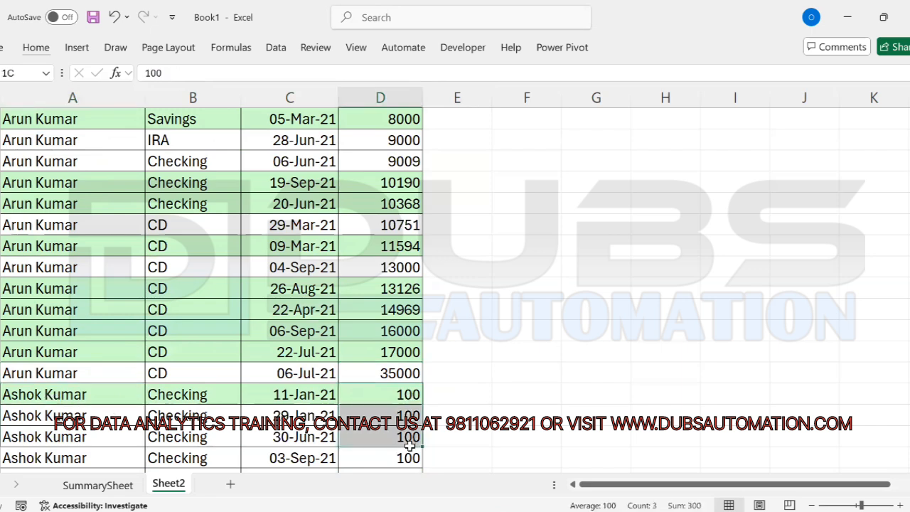
pyautogui.click(360, 397)
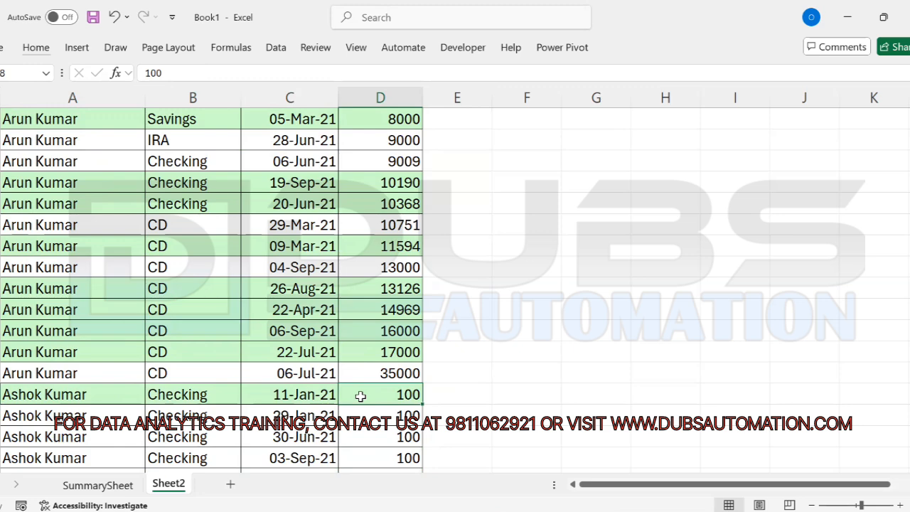
pyautogui.hotkey('ctrl', 'Up')
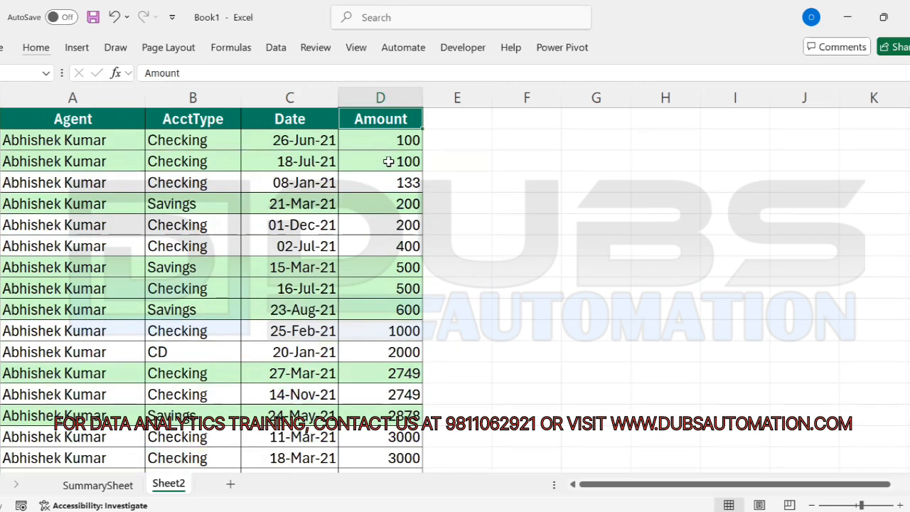
pyautogui.hotkey('alt', 'h')
pyautogui.write('or')
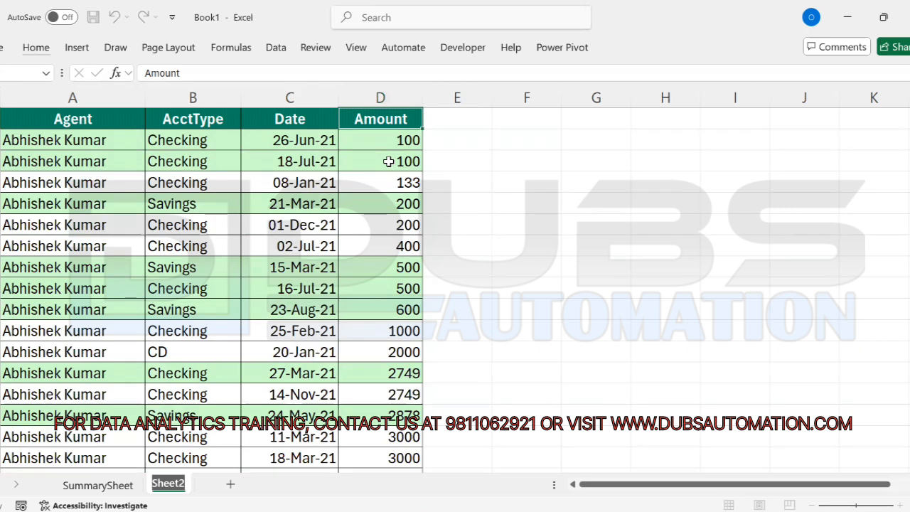
pyautogui.write('Normal Sorting')
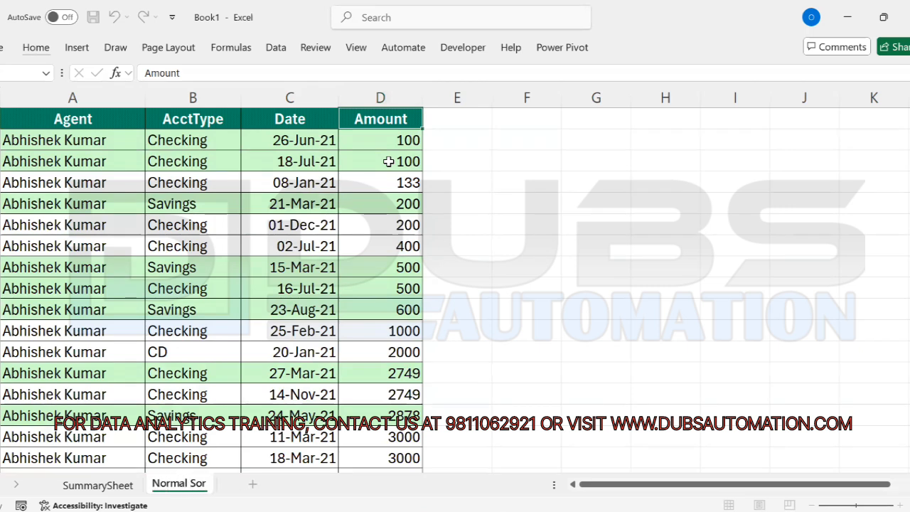
# Step: Confirm the 'Normal Sorting' sheet name and copy the whole table A1:D725
pyautogui.click(310, 242)
pyautogui.click(63, 120)
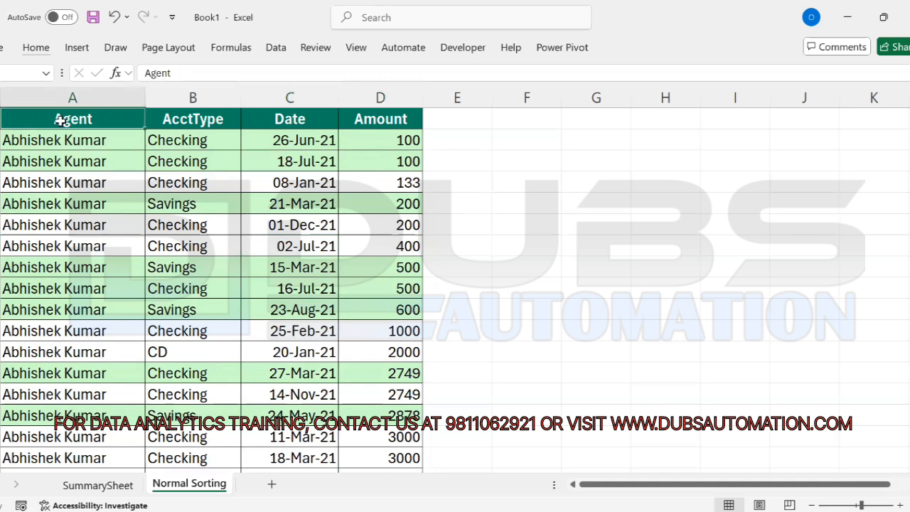
pyautogui.hotkey('ctrl', 'shift', 'Right')
pyautogui.hotkey('ctrl', 'shift', 'Down')
pyautogui.hotkey('ctrl', 'c')
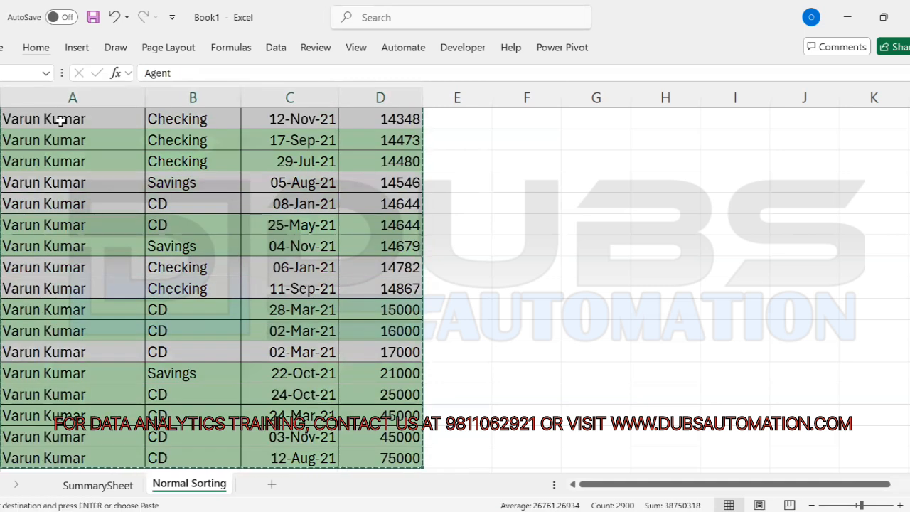
pyautogui.hotkey('ctrl', 'Home')
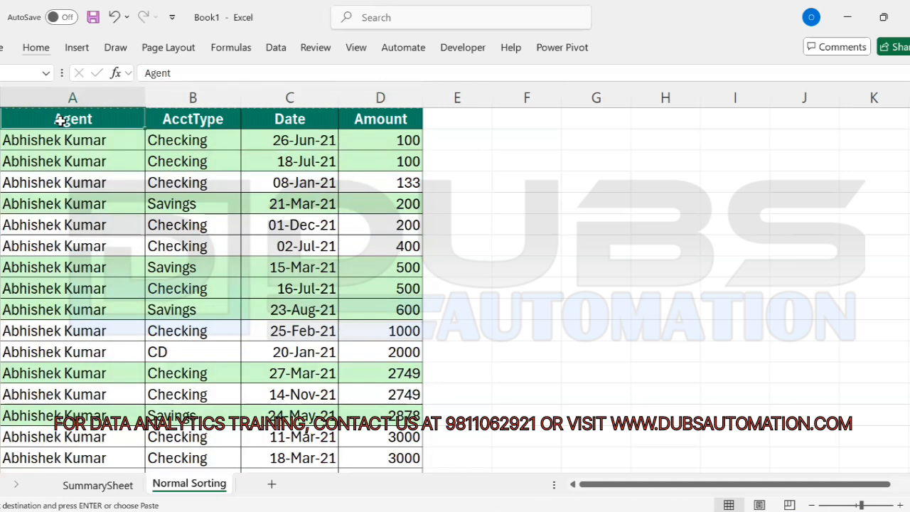
# Step: Paste the table at A1 of a new Sheet3 and AutoFit columns A:D
pyautogui.click(271, 483)
pyautogui.hotkey('ctrl', 'v')
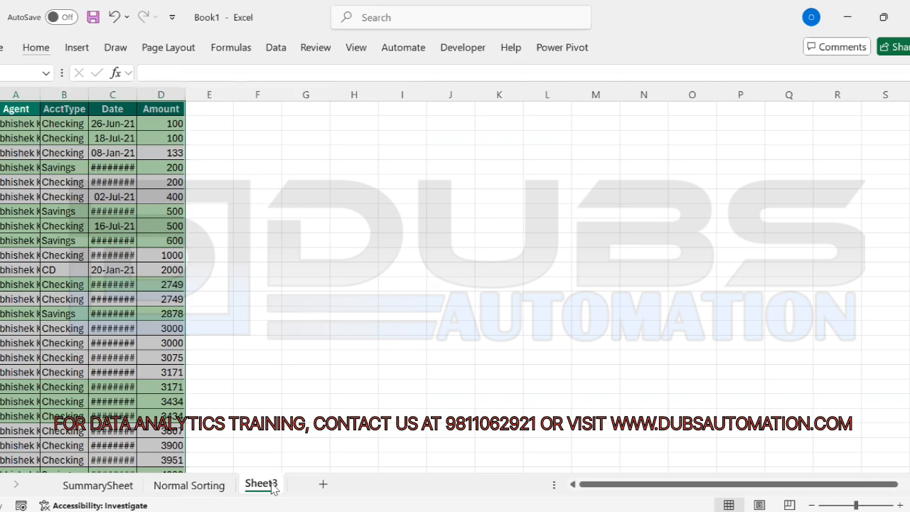
pyautogui.hotkey('alt', 'h')
pyautogui.press('o')
pyautogui.press('i')
pyautogui.scroll(1, 271, 479)
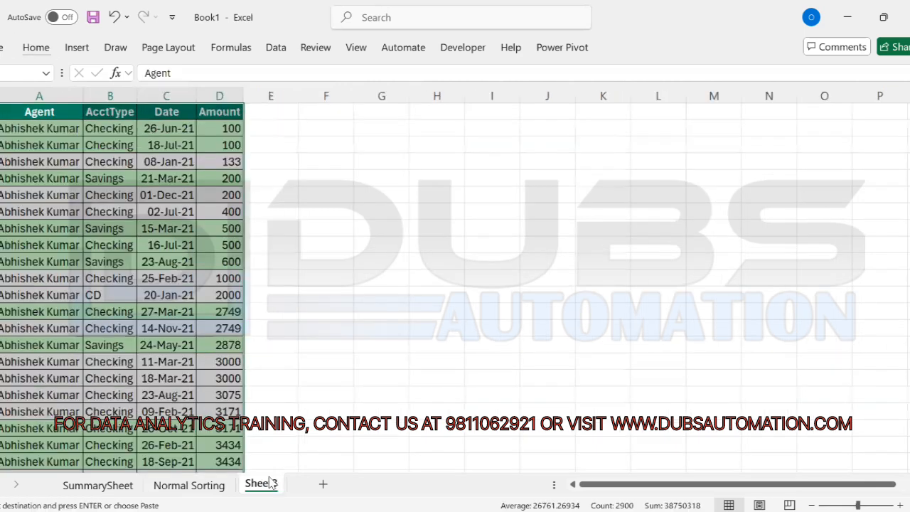
pyautogui.scroll(1, 227, 409)
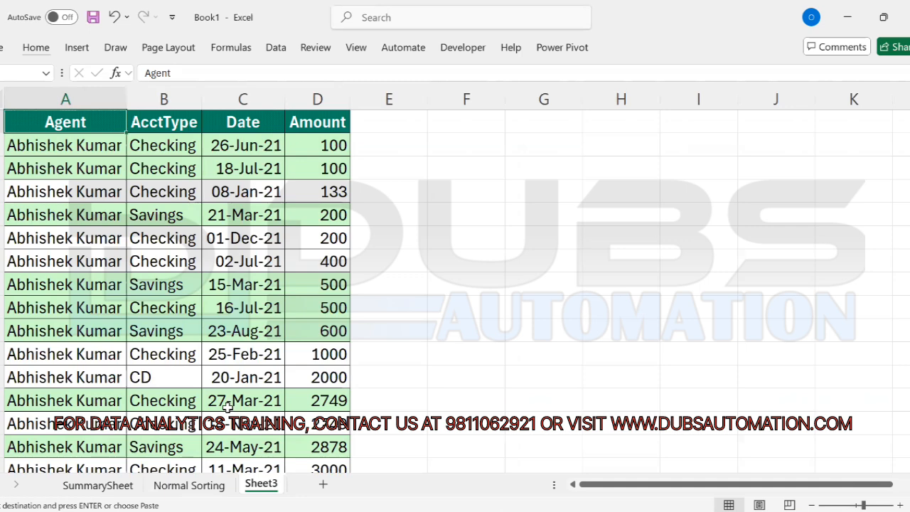
# Step: Copy column A into column F, remove duplicates to leave eight unique agents, and AutoFit F
pyautogui.hotkey('ctrl', 'shift', 'Down')
pyautogui.hotkey('ctrl', 'c')
pyautogui.hotkey('ctrl', 'Up')
pyautogui.press('Right')
pyautogui.press('Right')
pyautogui.press('Right')
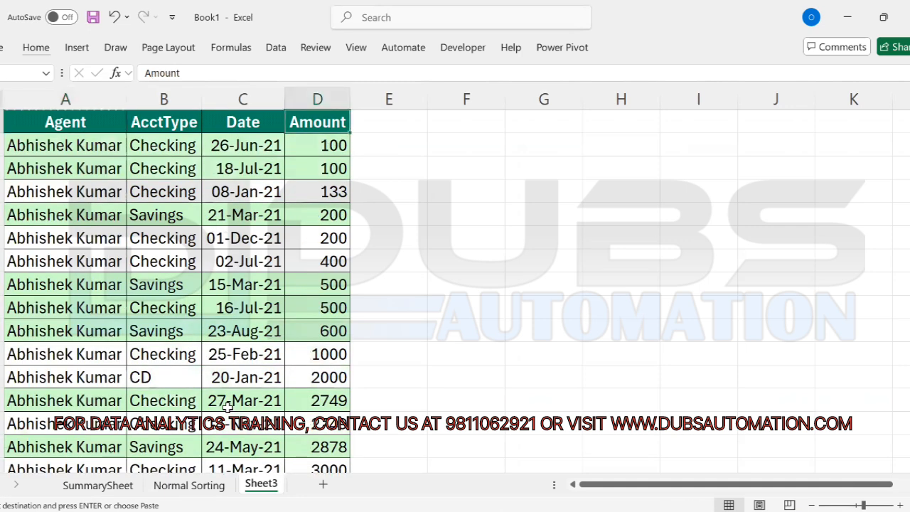
pyautogui.press('Right')
pyautogui.press('Right')
pyautogui.hotkey('ctrl', 'v')
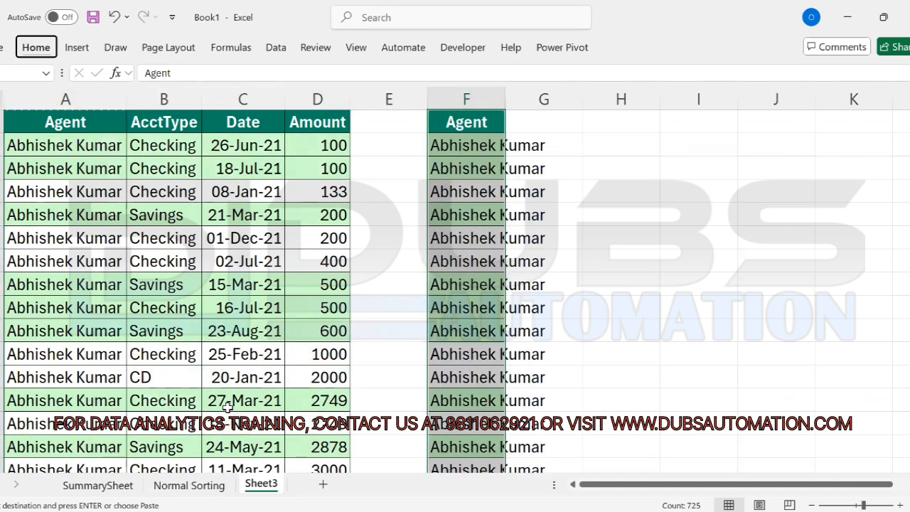
pyautogui.hotkey('alt', 'a')
pyautogui.press('m')
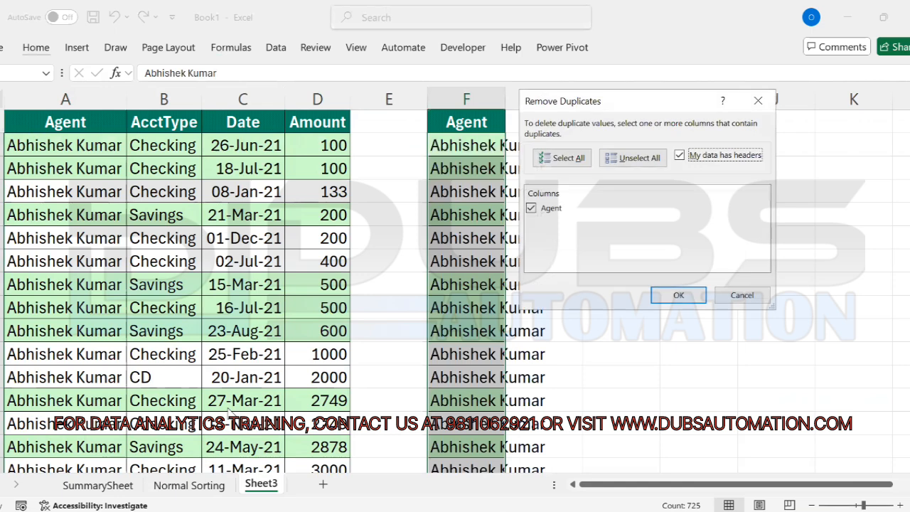
pyautogui.press('Return')
pyautogui.press('Return')
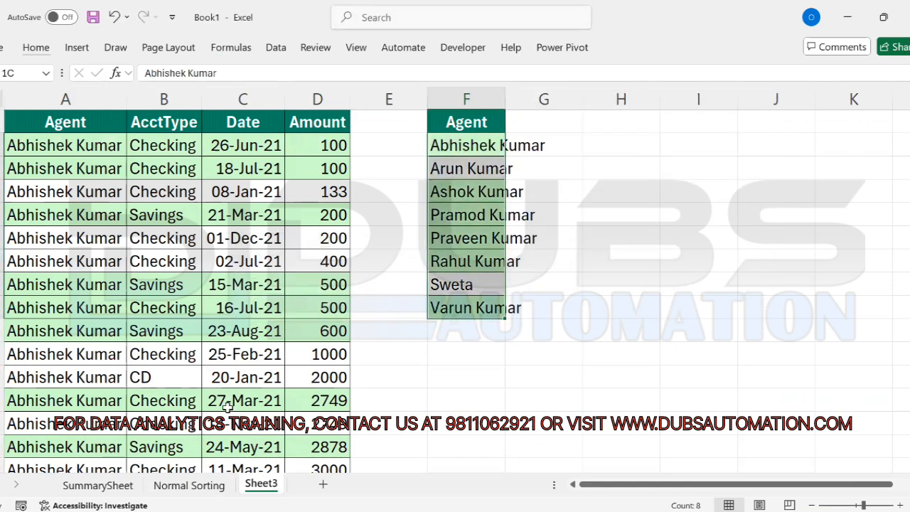
pyautogui.hotkey('alt', 'h')
pyautogui.press('o')
pyautogui.press('i')
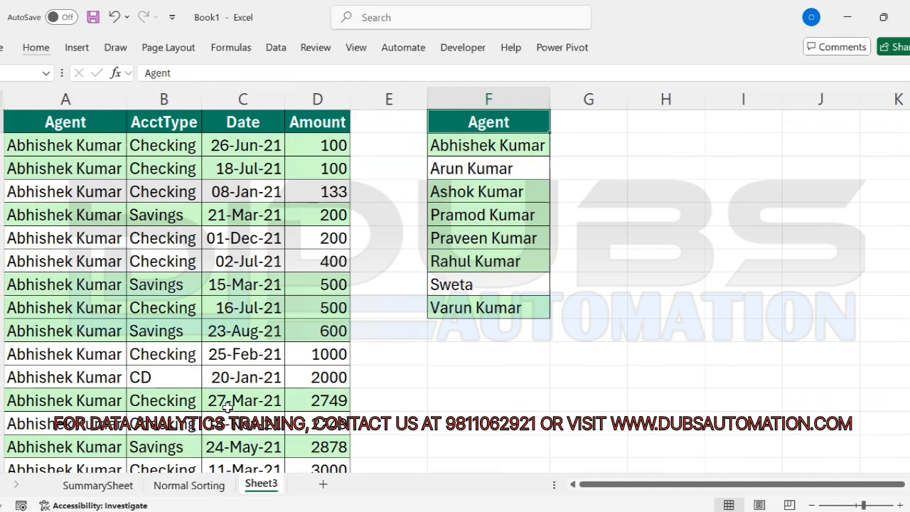
# Step: Move Sweta from F8 into G2 as the first name of the new order
pyautogui.click(498, 145)
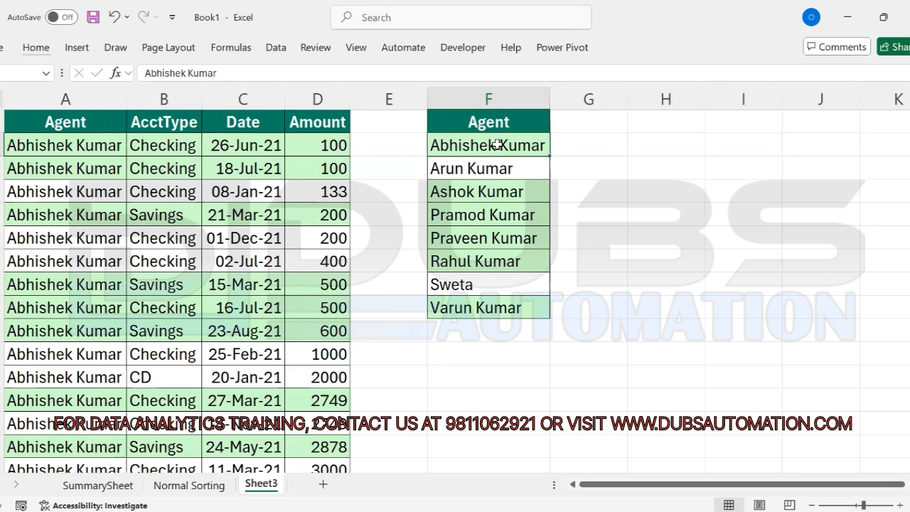
pyautogui.moveTo(498, 146); pyautogui.dragTo(494, 308)
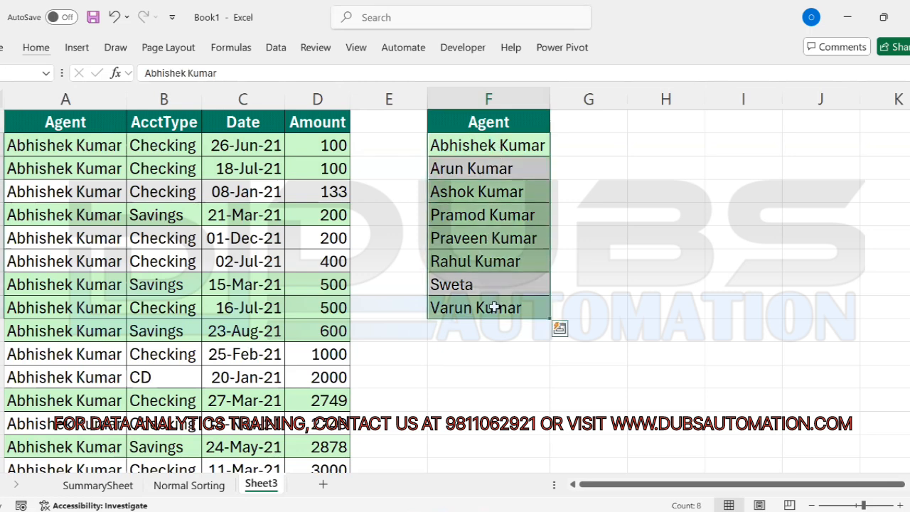
pyautogui.click(514, 356)
pyautogui.moveTo(494, 306); pyautogui.dragTo(500, 148)
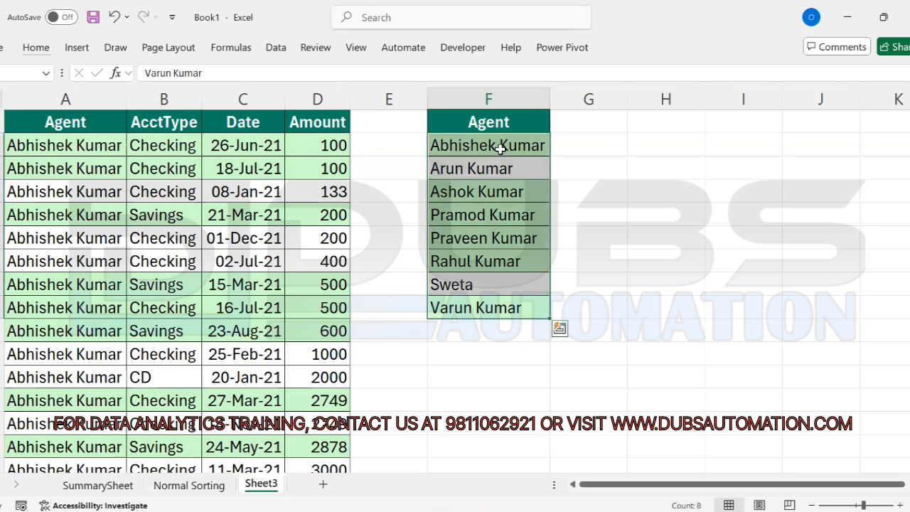
pyautogui.click(484, 261)
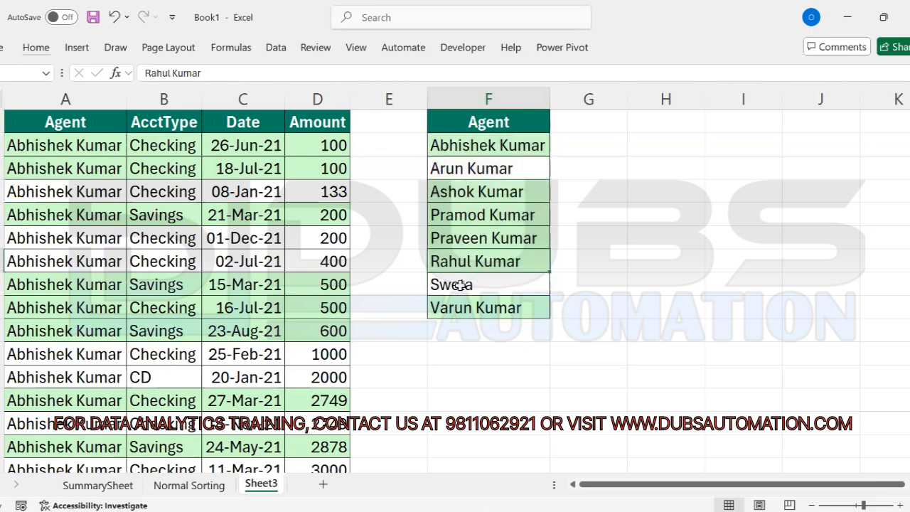
pyautogui.click(462, 279)
pyautogui.hotkey('ctrl', 'c')
pyautogui.press('Up')
pyautogui.press('Up')
pyautogui.press('Up')
pyautogui.press('Up')
pyautogui.press('Up')
pyautogui.press('Up')
pyautogui.press('Up')
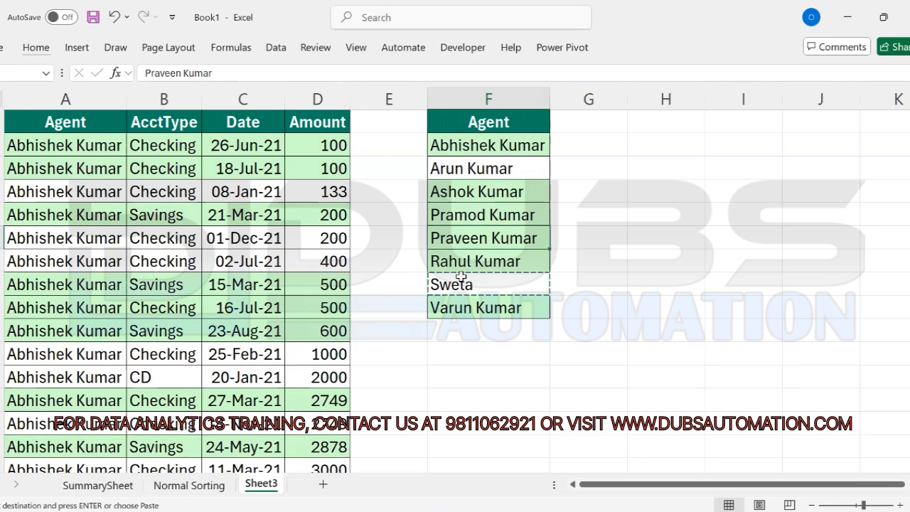
pyautogui.press('Right')
pyautogui.press('Down')
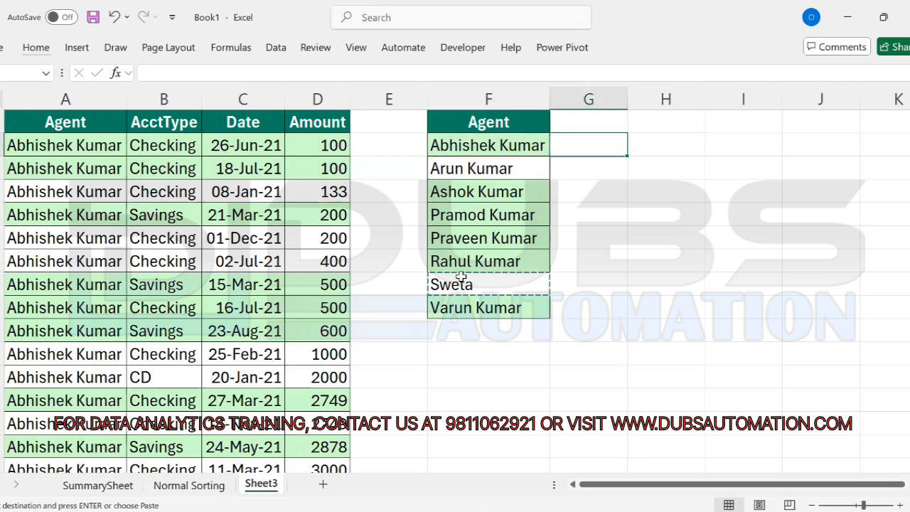
pyautogui.hotkey('ctrl', 'v')
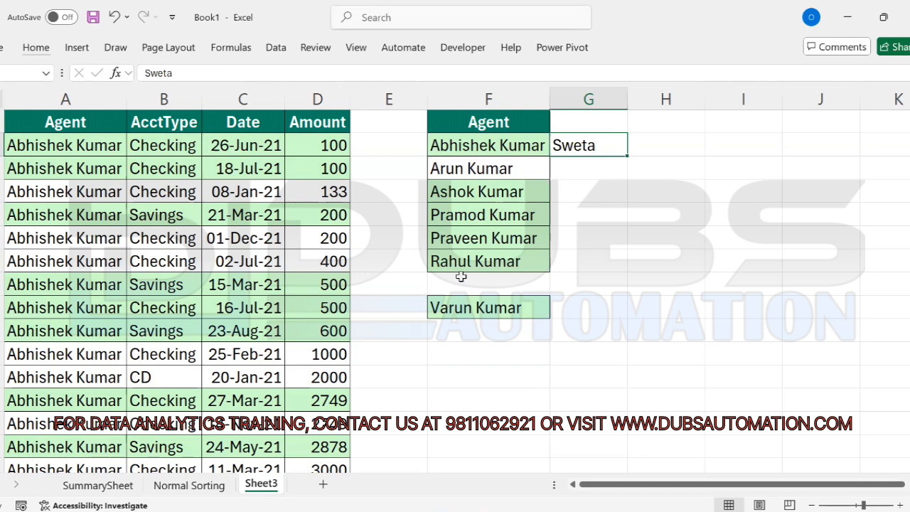
pyautogui.press('Left')
pyautogui.press('Down')
pyautogui.press('Down')
pyautogui.press('Down')
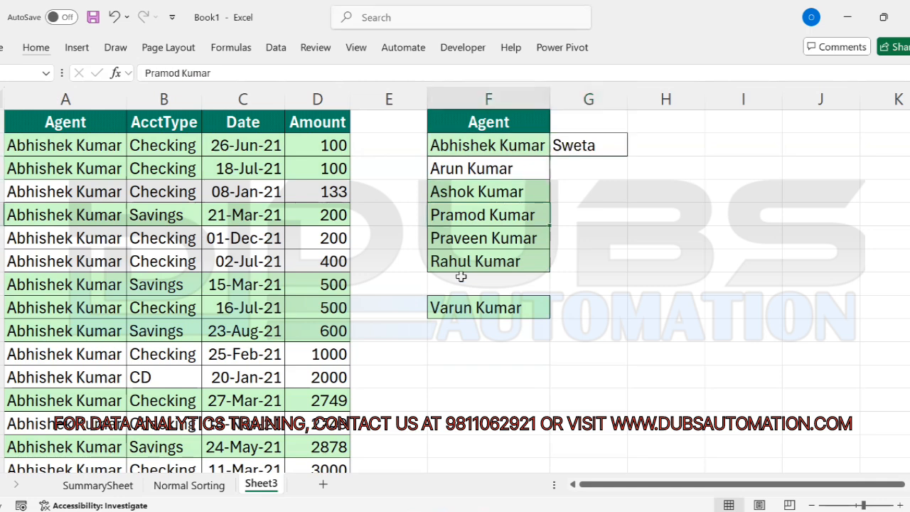
pyautogui.hotkey('ctrl', 'x')
pyautogui.press('Right')
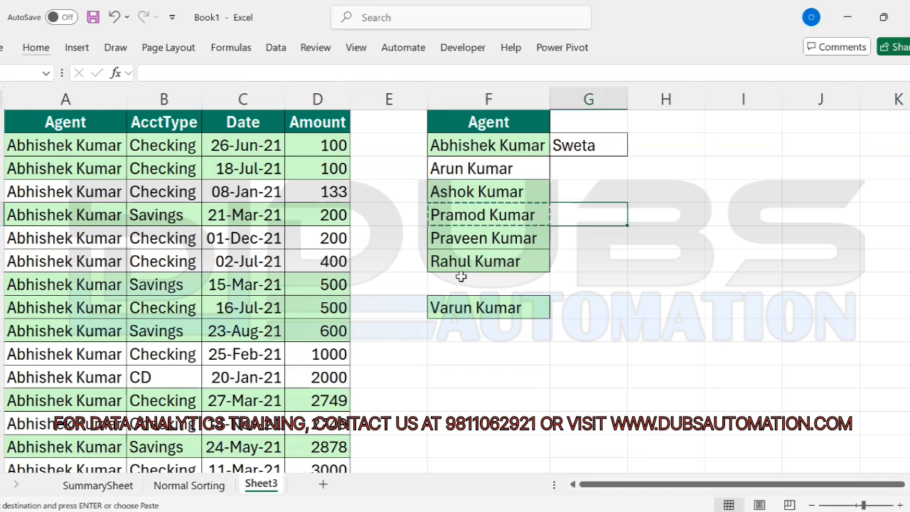
pyautogui.press('Up')
pyautogui.press('Up')
pyautogui.hotkey('ctrl', 'v')
pyautogui.press('Left')
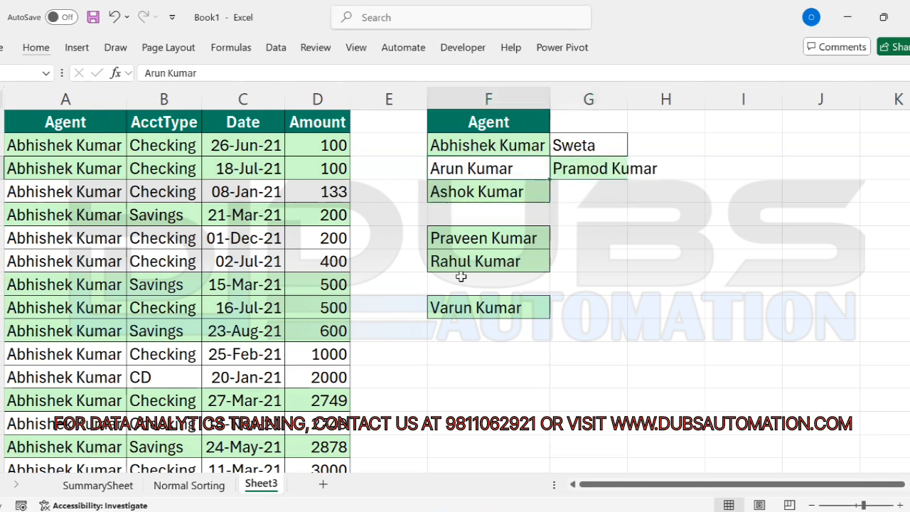
pyautogui.press('Up')
pyautogui.hotkey('ctrl', 'c')
pyautogui.press('Right')
pyautogui.press('Down')
pyautogui.press('Down')
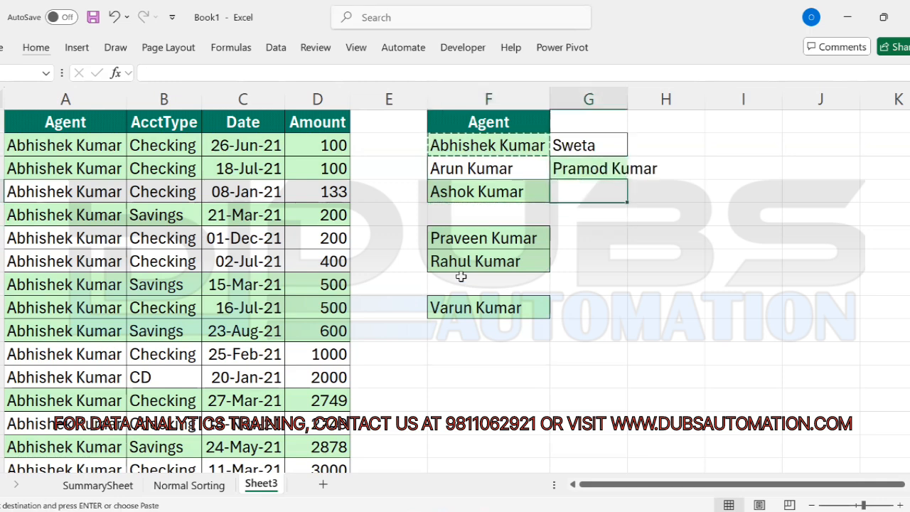
pyautogui.hotkey('ctrl', 'v')
pyautogui.press('Left')
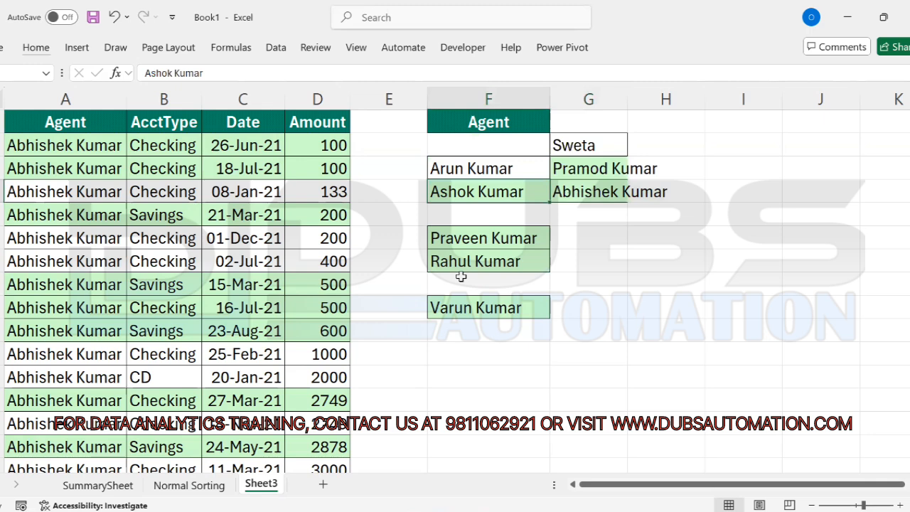
pyautogui.hotkey('ctrl', 'x')
pyautogui.press('Right')
pyautogui.press('Down')
pyautogui.hotkey('ctrl', 'v')
pyautogui.press('Left')
pyautogui.press('Down')
pyautogui.press('Down')
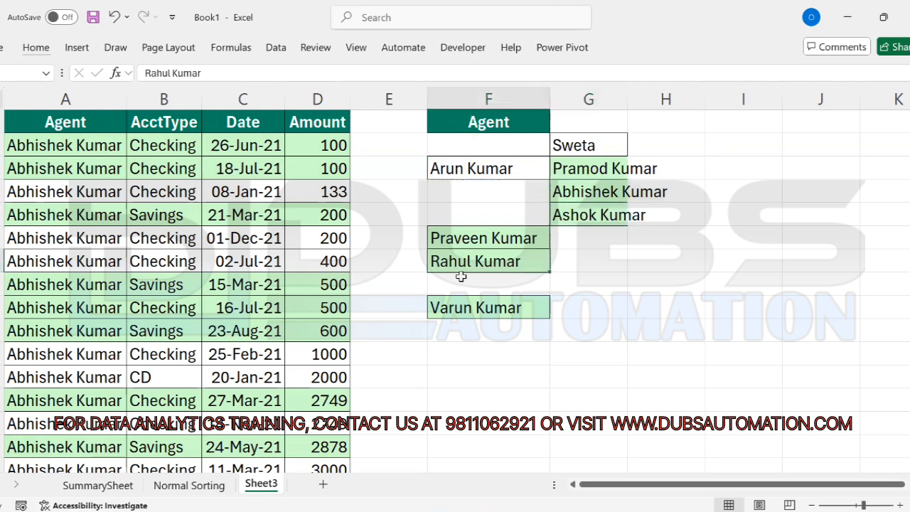
pyautogui.press('Down')
pyautogui.press('Down')
pyautogui.hotkey('ctrl', 'x')
pyautogui.press('Up')
pyautogui.press('Up')
pyautogui.press('Up')
pyautogui.press('Right')
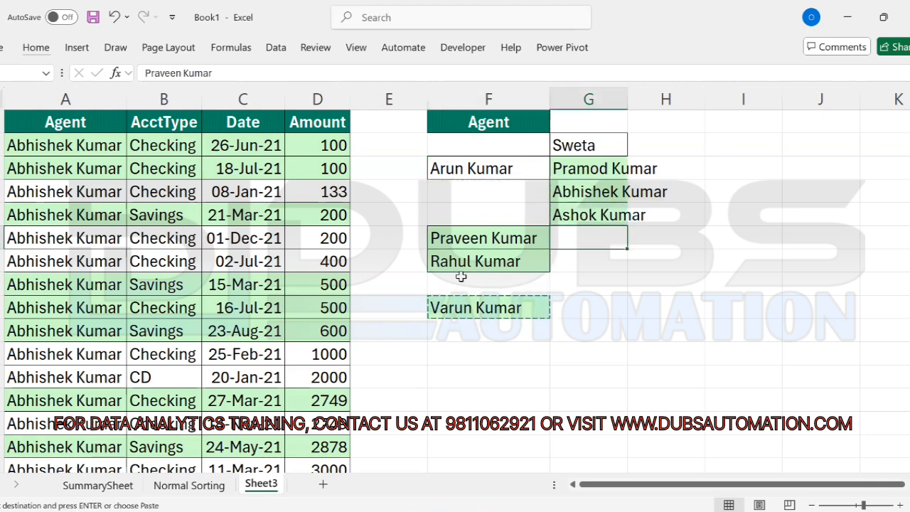
pyautogui.hotkey('ctrl', 'v')
pyautogui.press('Left')
pyautogui.press('Up')
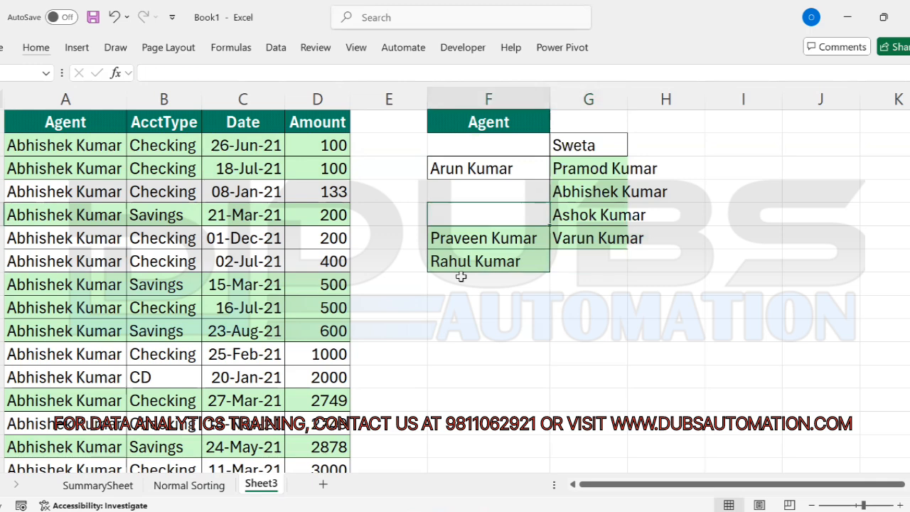
pyautogui.press('Up')
pyautogui.press('Up')
pyautogui.hotkey('ctrl', 'x')
pyautogui.press('Right')
pyautogui.press('Down')
pyautogui.press('Down')
pyautogui.press('Down')
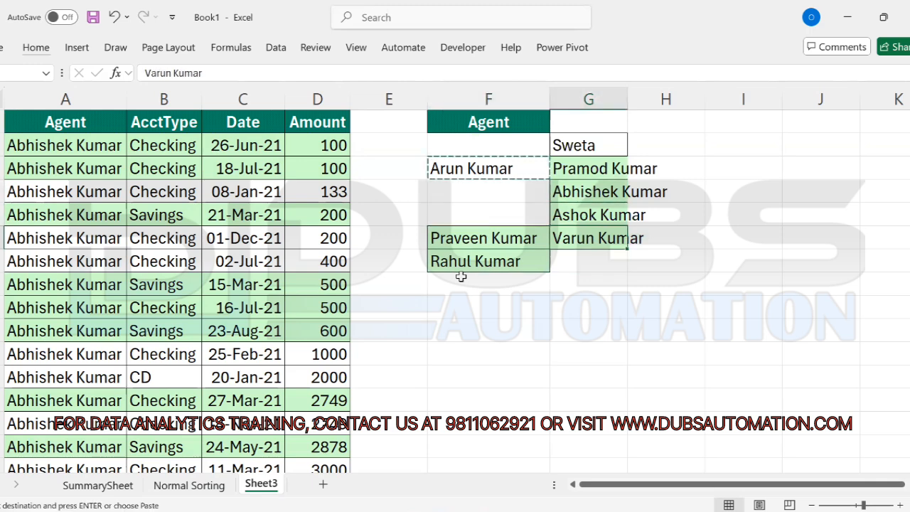
pyautogui.press('Down')
pyautogui.hotkey('ctrl', 'v')
pyautogui.press('Left')
pyautogui.press('Up')
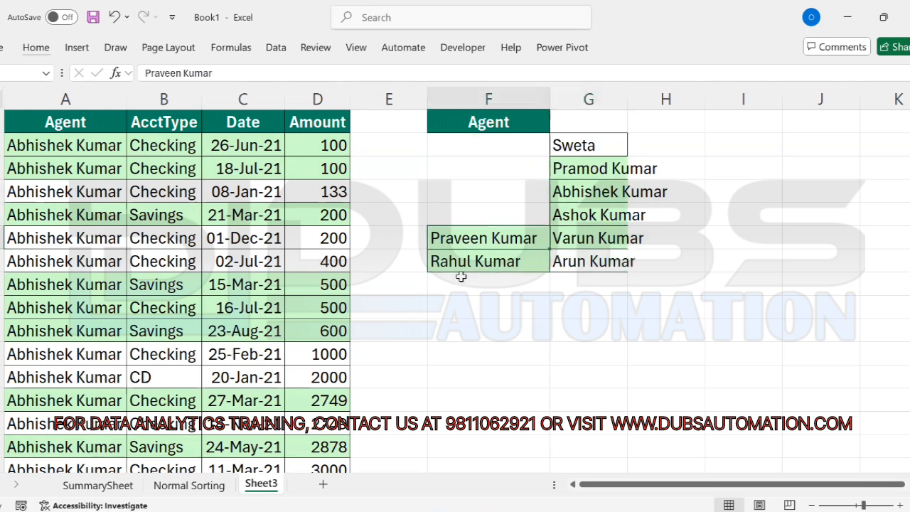
pyautogui.hotkey('ctrl', 'x')
pyautogui.press('Right')
pyautogui.press('Down')
pyautogui.press('Down')
pyautogui.hotkey('ctrl', 'v')
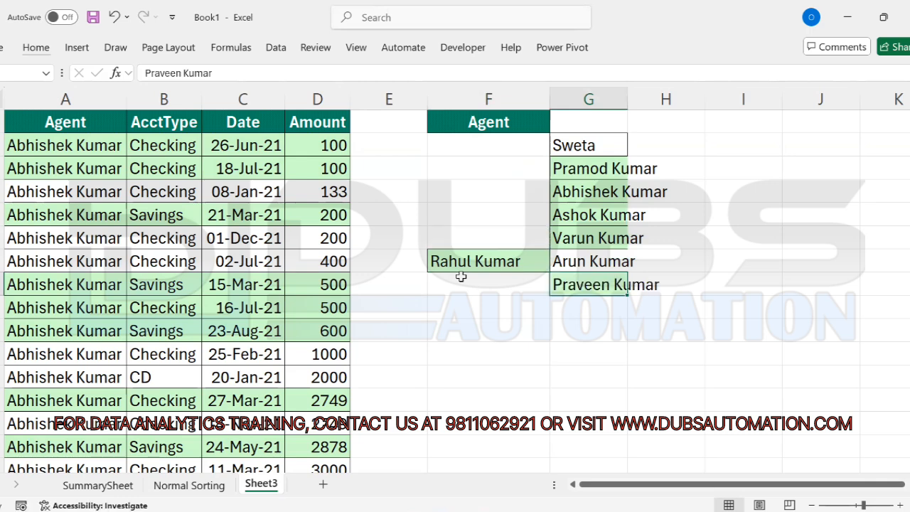
pyautogui.press('Left')
pyautogui.press('Up')
pyautogui.hotkey('ctrl', 'x')
pyautogui.press('Right')
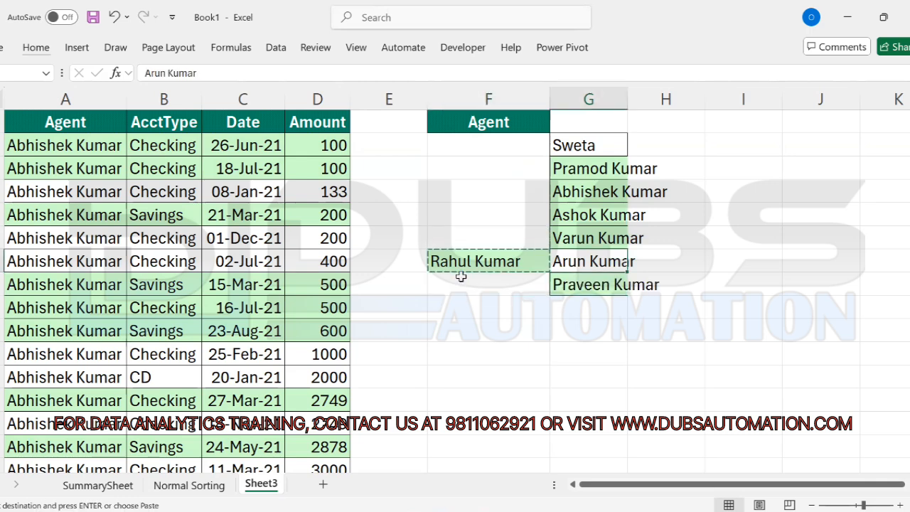
pyautogui.press('Down')
pyautogui.press('Down')
pyautogui.hotkey('ctrl', 'v')
# Step: Move the reordered names from G2:G9 back into F2:F9 under the Agent header
pyautogui.hotkey('ctrl', 'shift', 'Up')
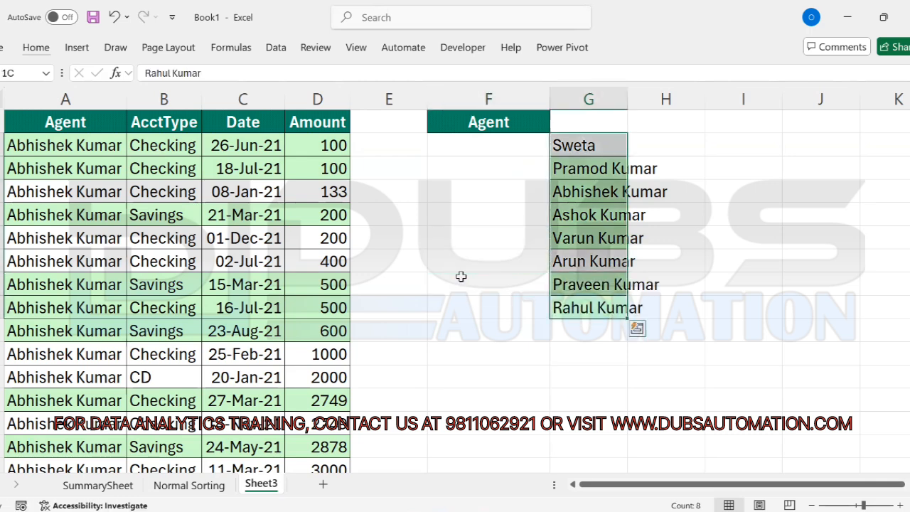
pyautogui.hotkey('ctrl', 'x')
pyautogui.press('Left')
pyautogui.hotkey('ctrl', 'Up')
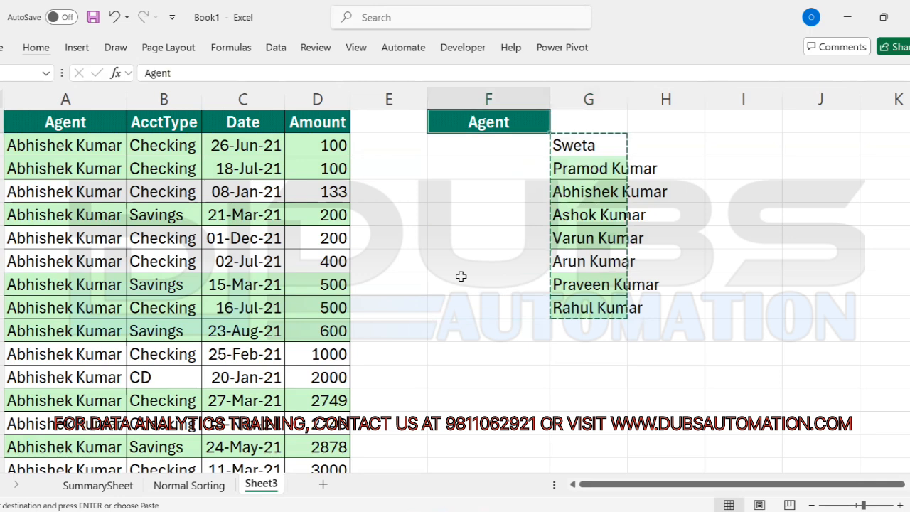
pyautogui.press('Down')
pyautogui.hotkey('ctrl', 'v')
pyautogui.press('Up')
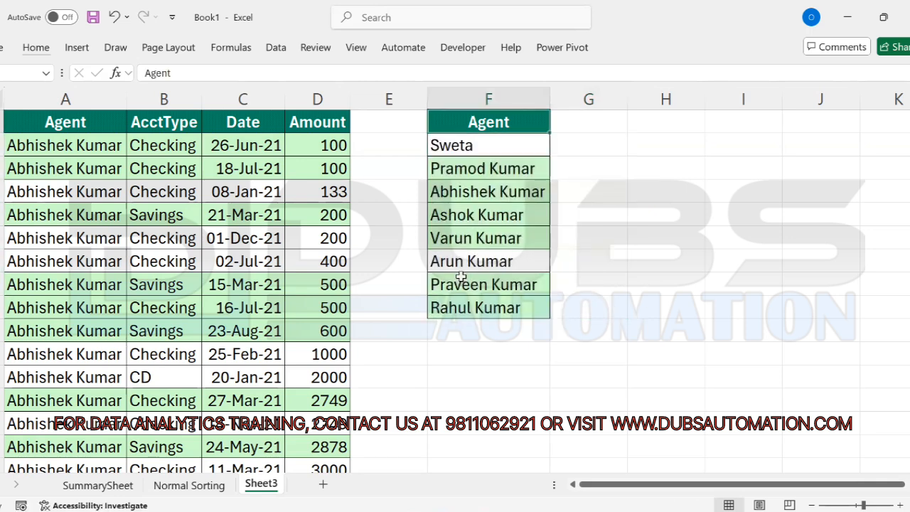
pyautogui.click(490, 147)
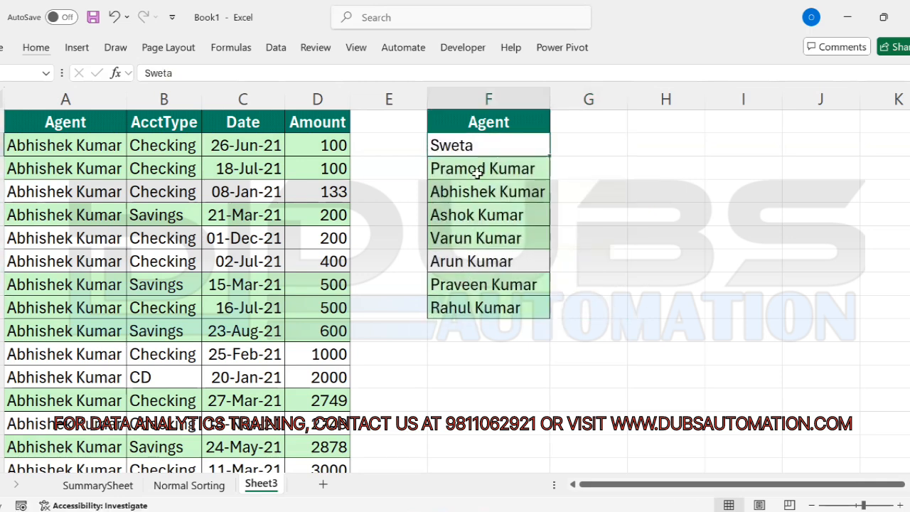
pyautogui.click(483, 310)
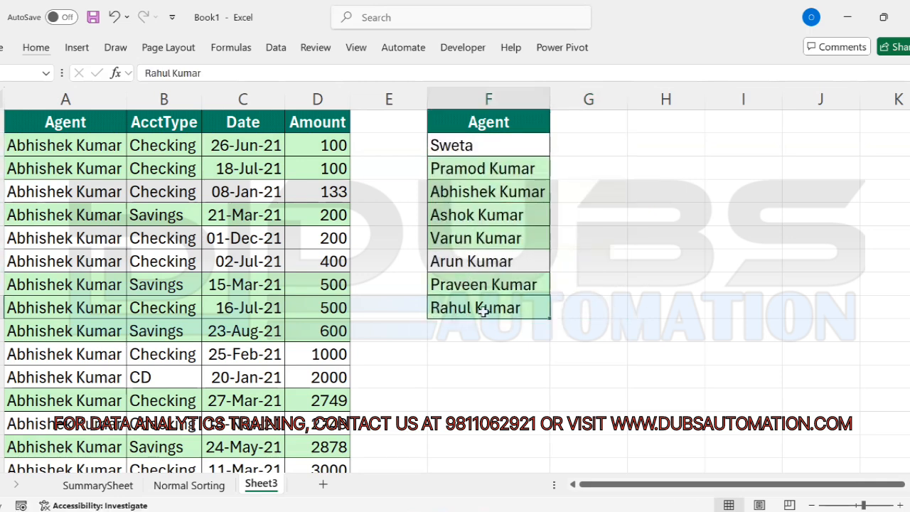
pyautogui.click(485, 144)
pyautogui.moveTo(491, 214); pyautogui.dragTo(495, 311)
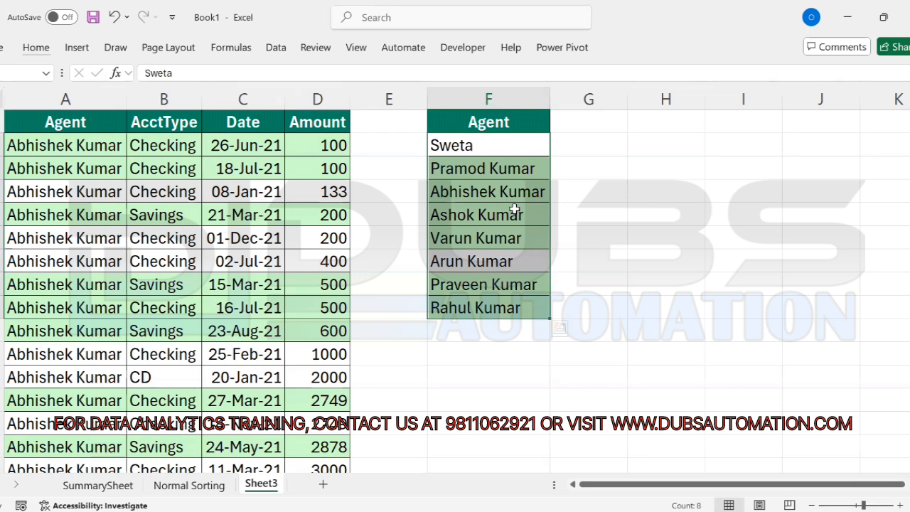
pyautogui.click(515, 143)
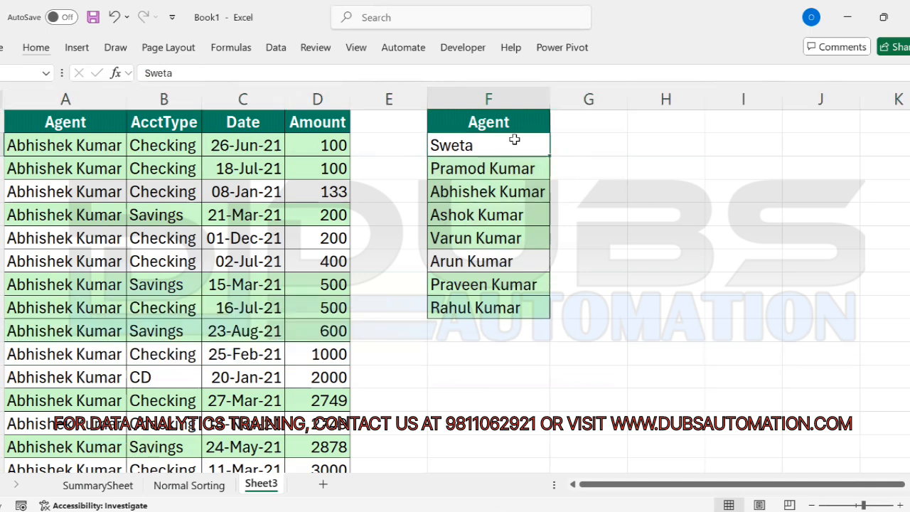
pyautogui.moveTo(510, 144); pyautogui.dragTo(489, 307)
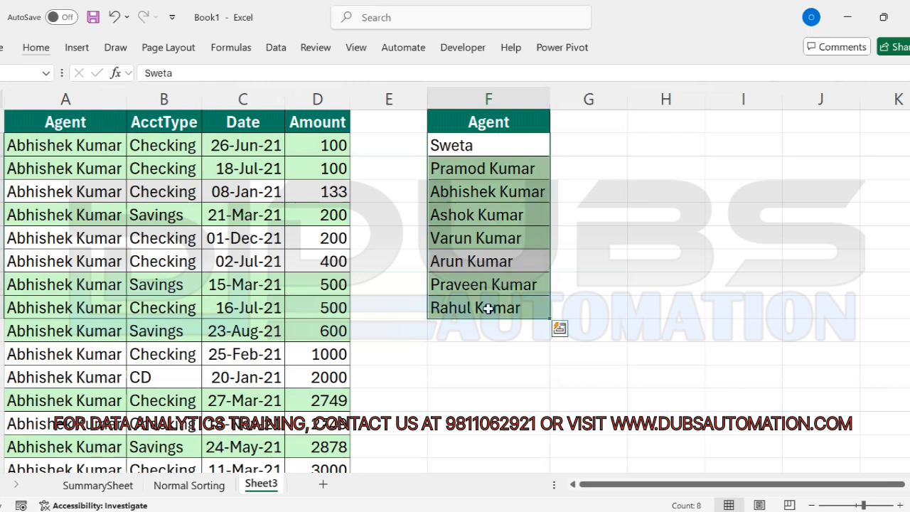
pyautogui.click(509, 145)
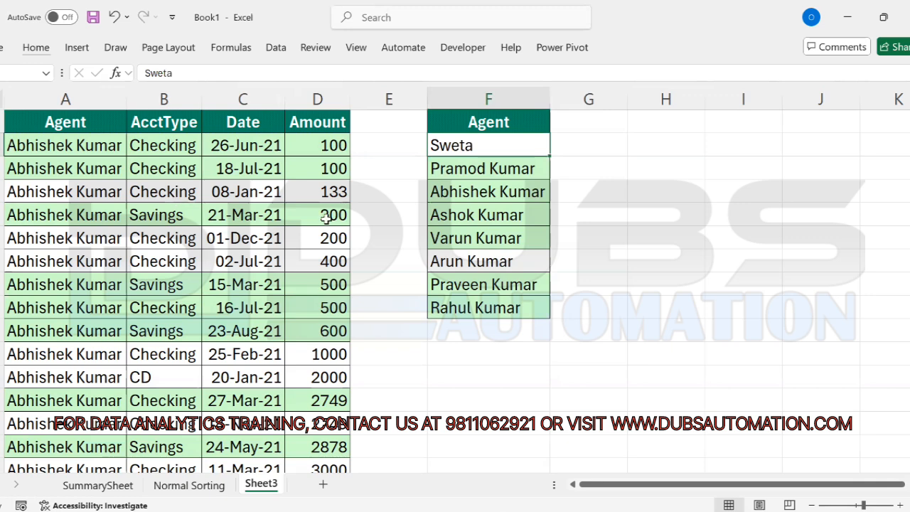
pyautogui.click(166, 197)
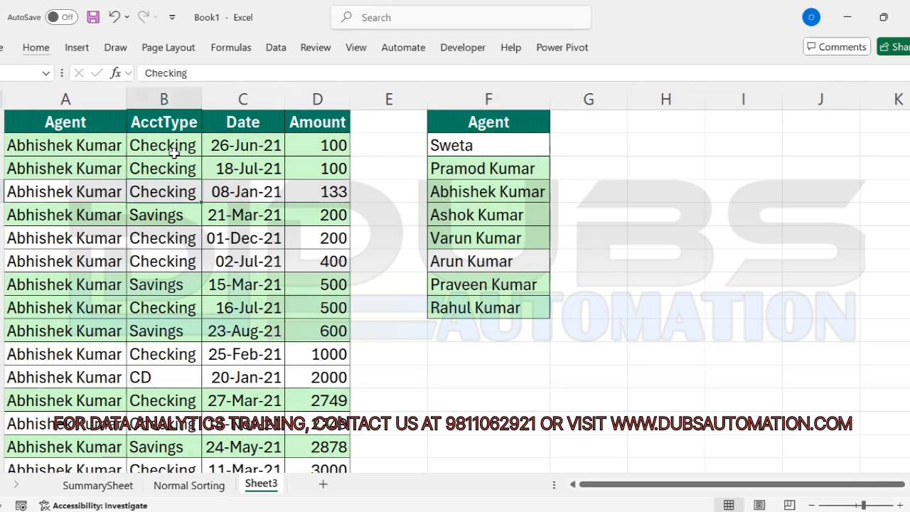
# Step: Open the Sort dialog with the active cell inside the A:D agent data
pyautogui.moveTo(60, 144); pyautogui.dragTo(64, 307)
pyautogui.moveTo(490, 151); pyautogui.dragTo(473, 308)
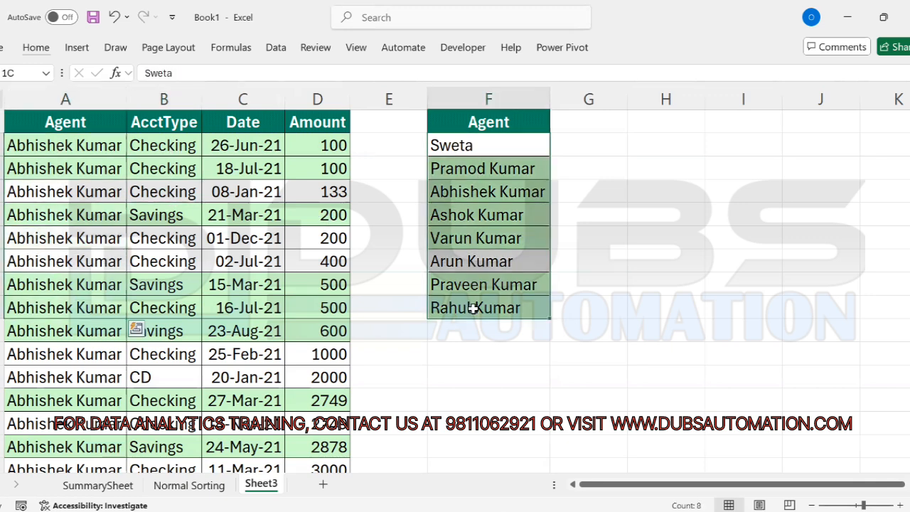
pyautogui.click(474, 238)
pyautogui.click(172, 235)
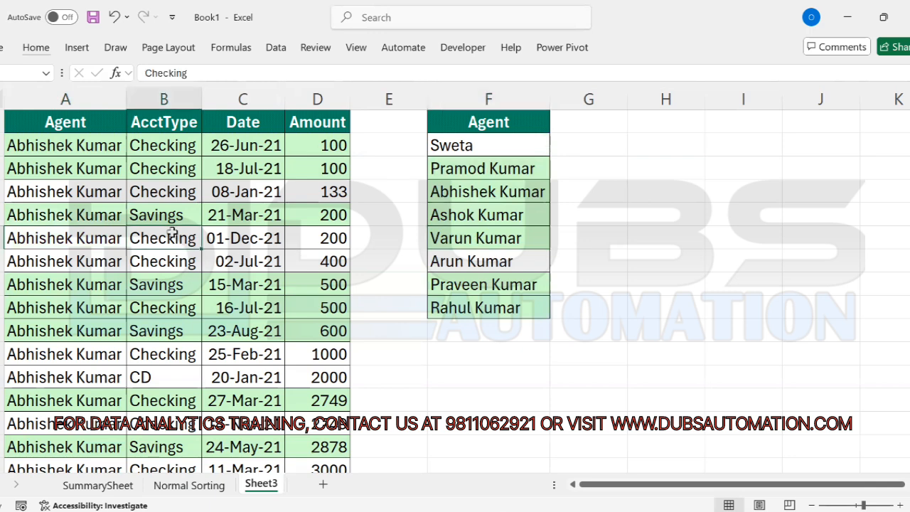
pyautogui.hotkey('alt', 'd')
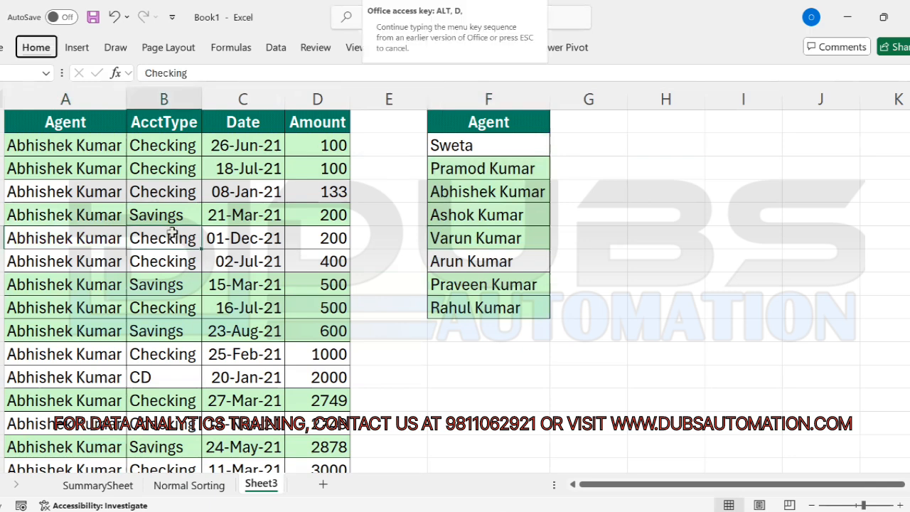
pyautogui.press('s')
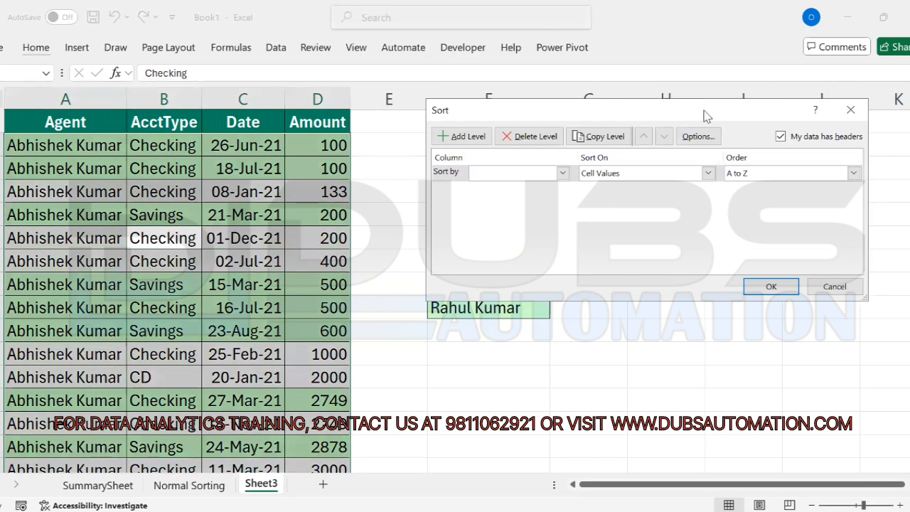
# Step: Sort by the Agent column with Order set to Custom List
pyautogui.moveTo(687, 119); pyautogui.dragTo(646, 149)
pyautogui.click(523, 202)
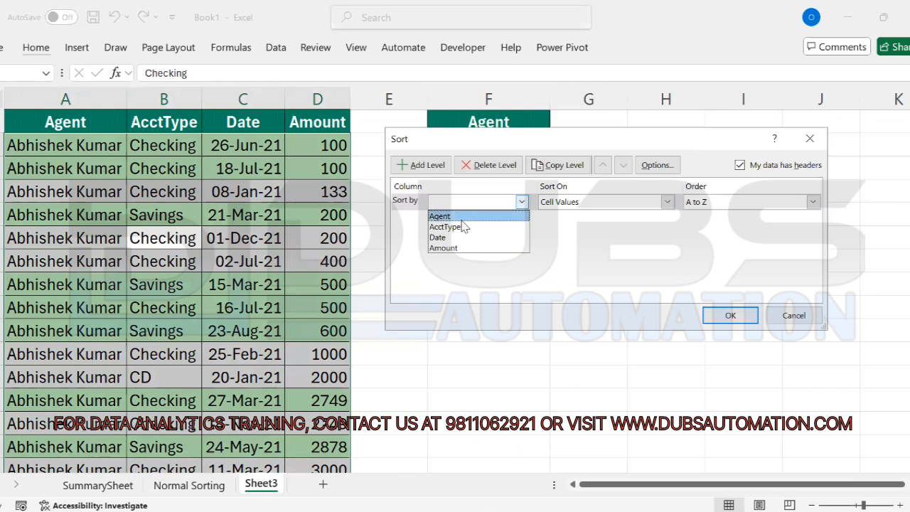
pyautogui.click(455, 217)
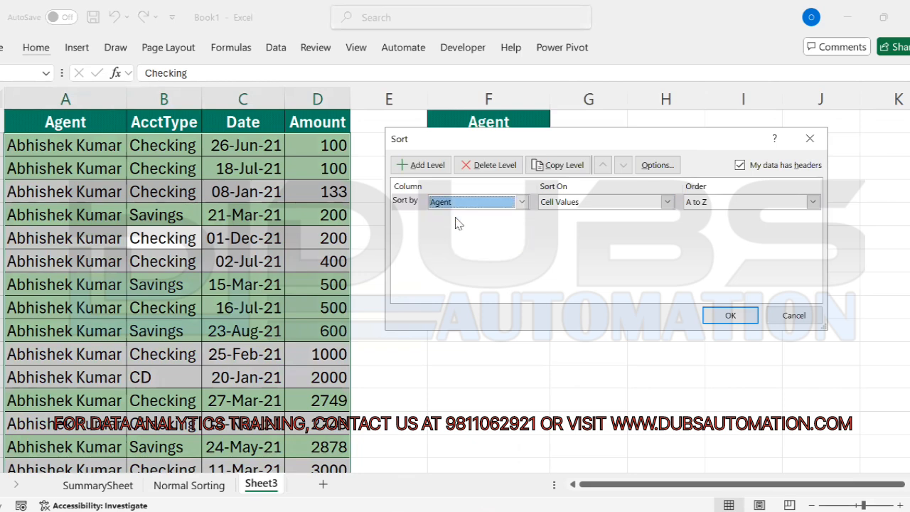
pyautogui.click(813, 202)
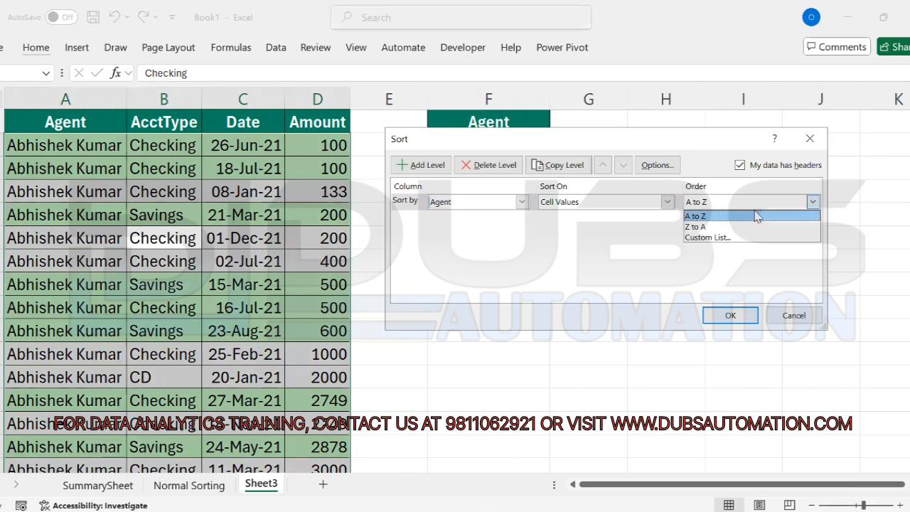
pyautogui.click(711, 238)
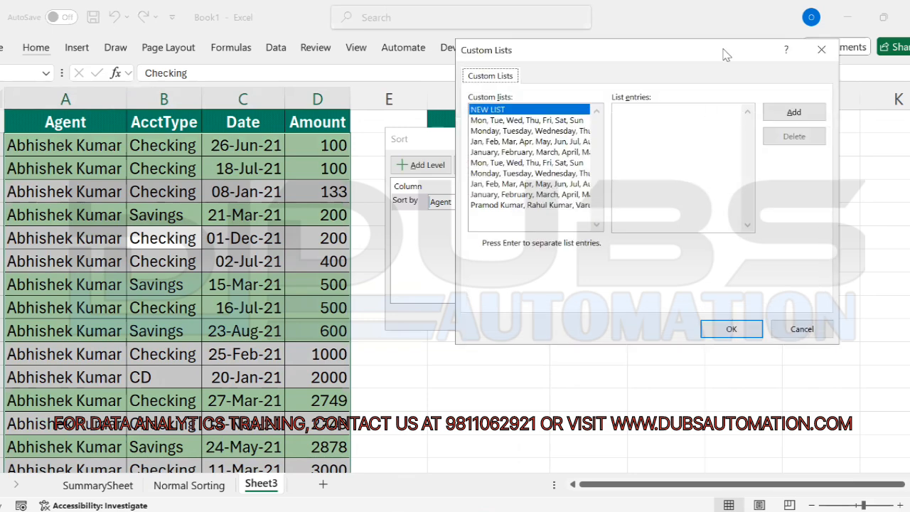
pyautogui.moveTo(726, 55); pyautogui.dragTo(631, 76)
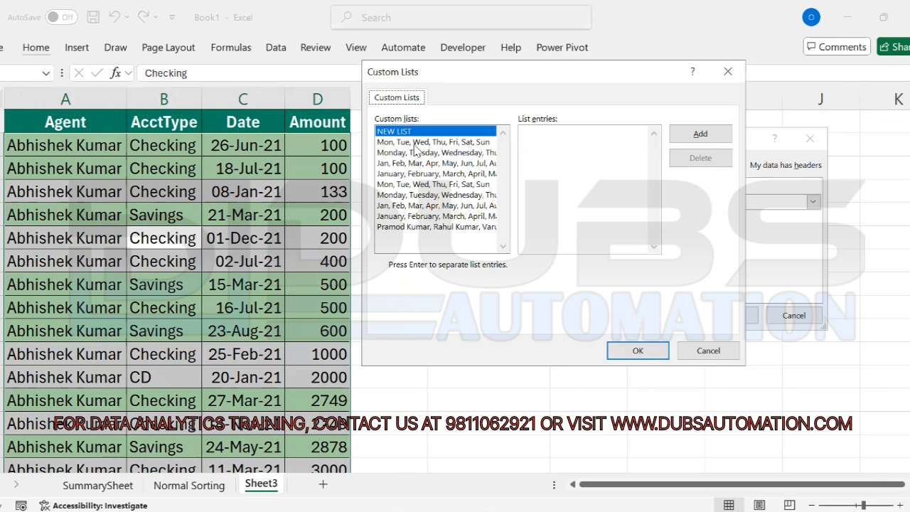
pyautogui.click(402, 228)
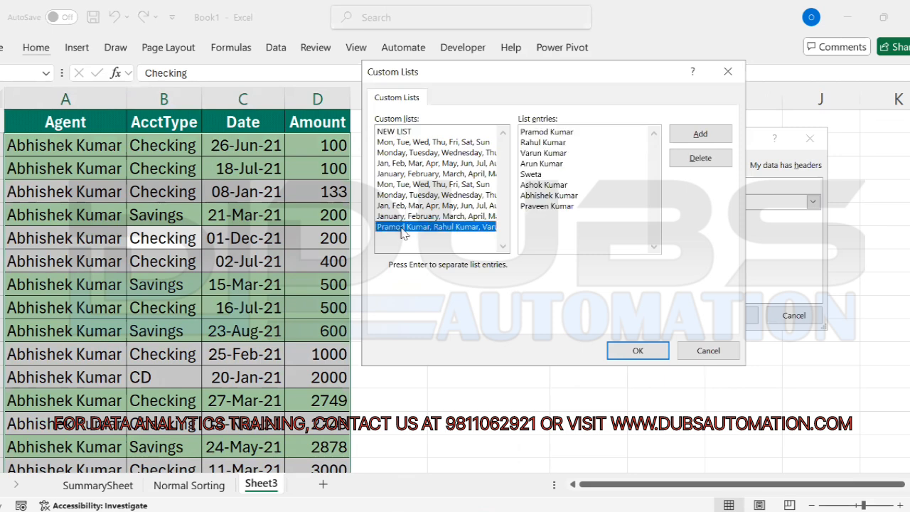
pyautogui.click(707, 162)
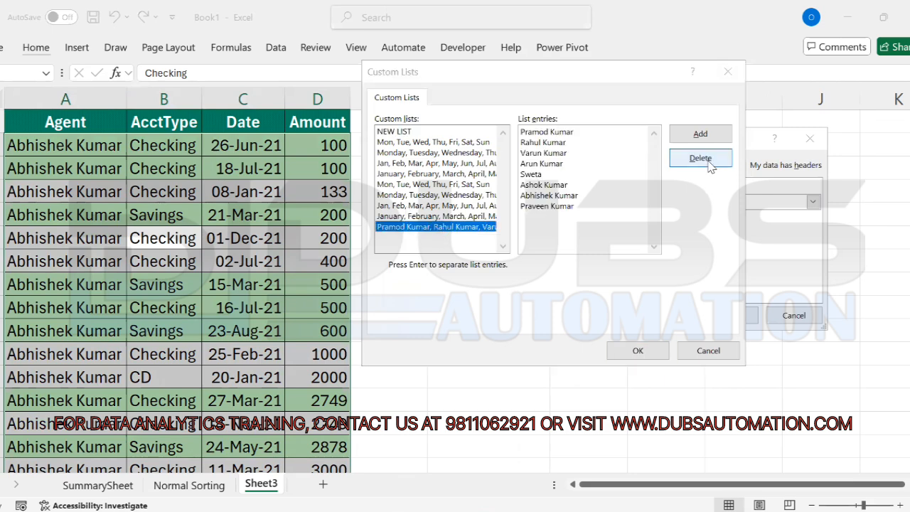
pyautogui.click(432, 308)
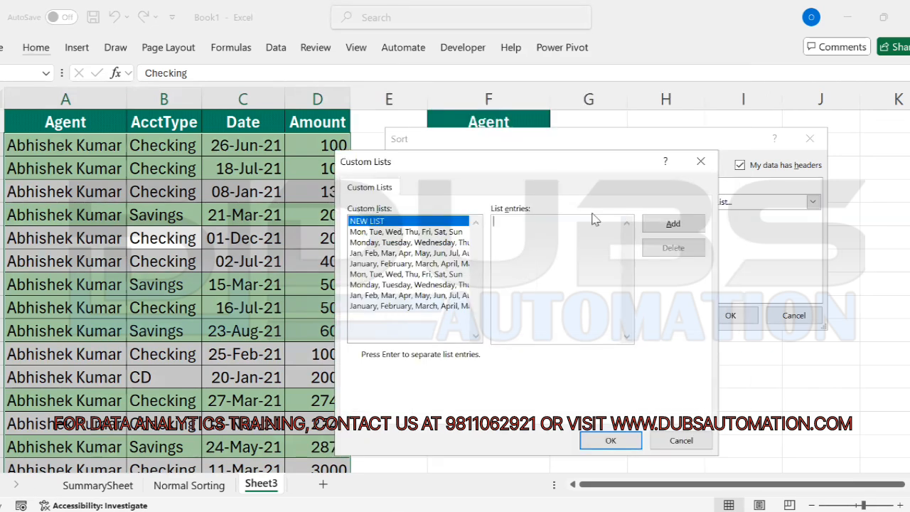
pyautogui.moveTo(582, 161); pyautogui.dragTo(654, 156)
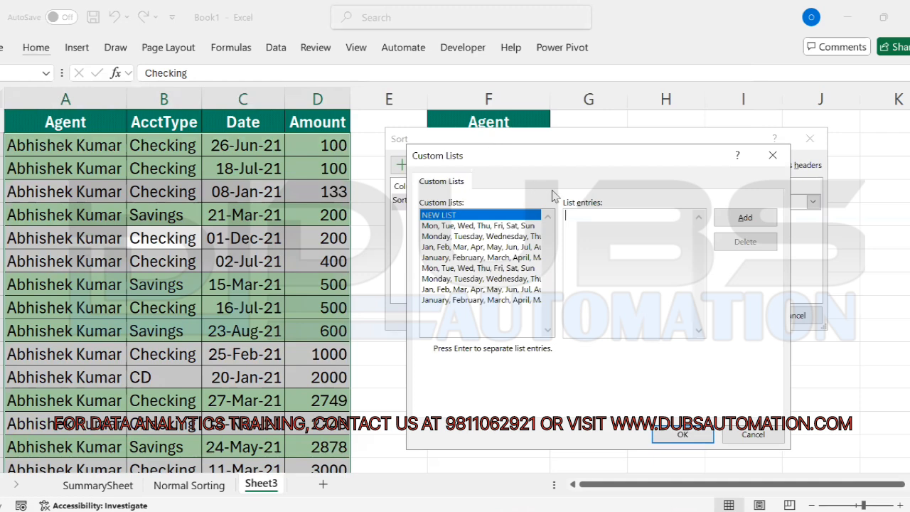
pyautogui.moveTo(631, 148); pyautogui.dragTo(601, 82)
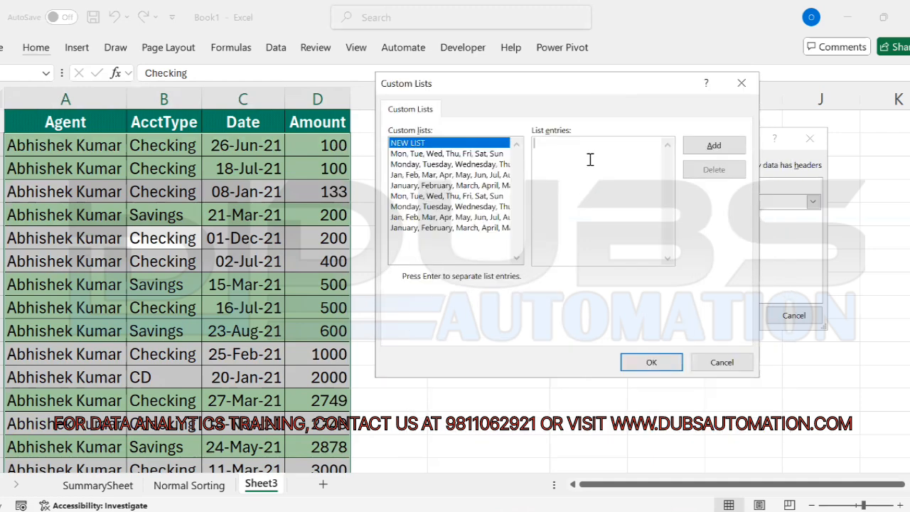
# Step: Discard the partly typed list entry and cancel both the Custom Lists and Sort dialogs
pyautogui.write('eta')
pyautogui.press('Return')
pyautogui.press('BackSpace')
pyautogui.press('BackSpace')
pyautogui.press('BackSpace')
pyautogui.press('BackSpace')
pyautogui.press('BackSpace')
pyautogui.press('BackSpace')
pyautogui.press('BackSpace')
pyautogui.press('BackSpace')
pyautogui.press('BackSpace')
pyautogui.press('BackSpace')
pyautogui.press('BackSpace')
pyautogui.press('BackSpace')
pyautogui.press('BackSpace')
pyautogui.press('BackSpace')
pyautogui.press('BackSpace')
pyautogui.press('BackSpace')
pyautogui.press('BackSpace')
pyautogui.press('BackSpace')
pyautogui.click(722, 363)
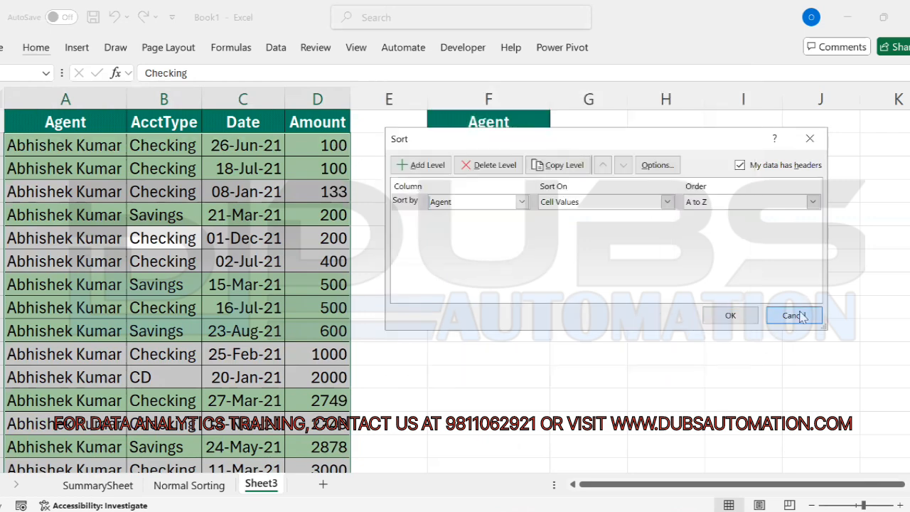
pyautogui.click(794, 315)
# Step: Enter 'File Tab->Option ->Advanced ->Edit Custom List' in F11 below the agent names
pyautogui.click(644, 190)
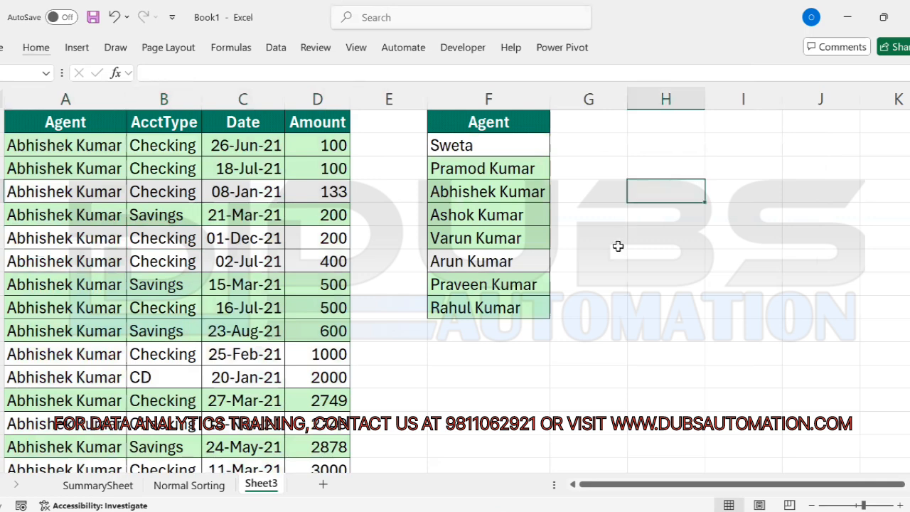
pyautogui.moveTo(480, 145); pyautogui.dragTo(492, 307)
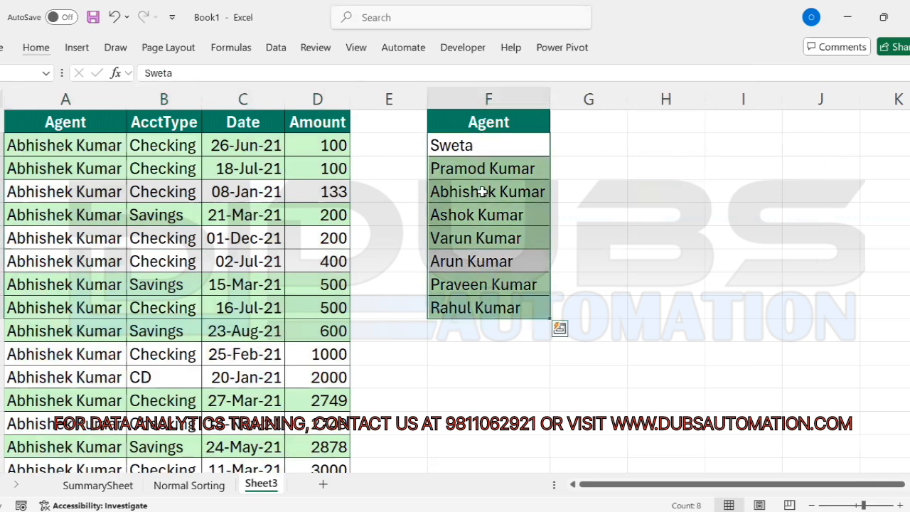
pyautogui.click(659, 212)
pyautogui.press('Down')
pyautogui.press('Down')
pyautogui.press('Down')
pyautogui.press('Down')
pyautogui.press('Down')
pyautogui.press('Down')
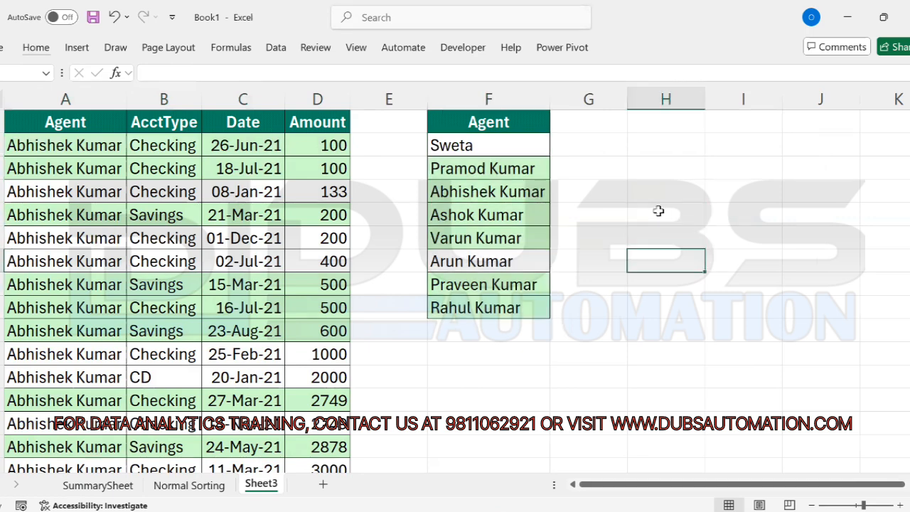
pyautogui.press('Left')
pyautogui.press('Left')
pyautogui.write('F')
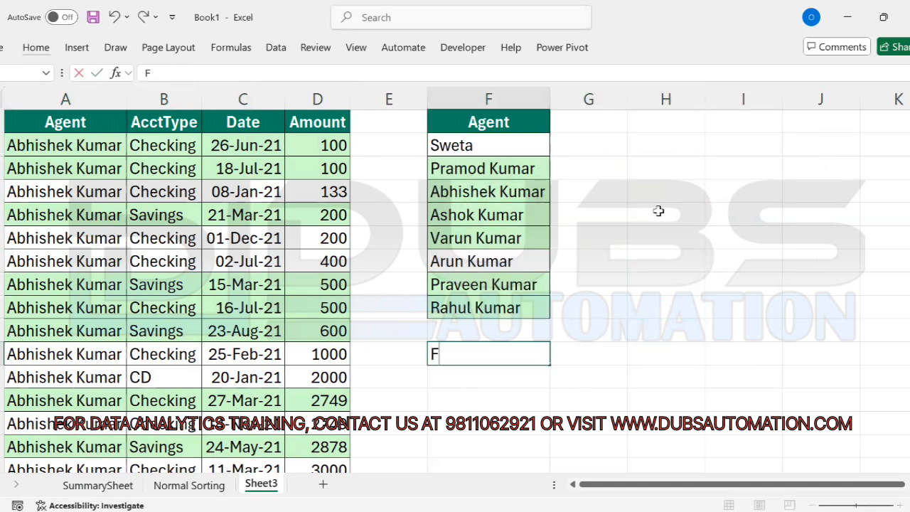
pyautogui.write('ile Tab-')
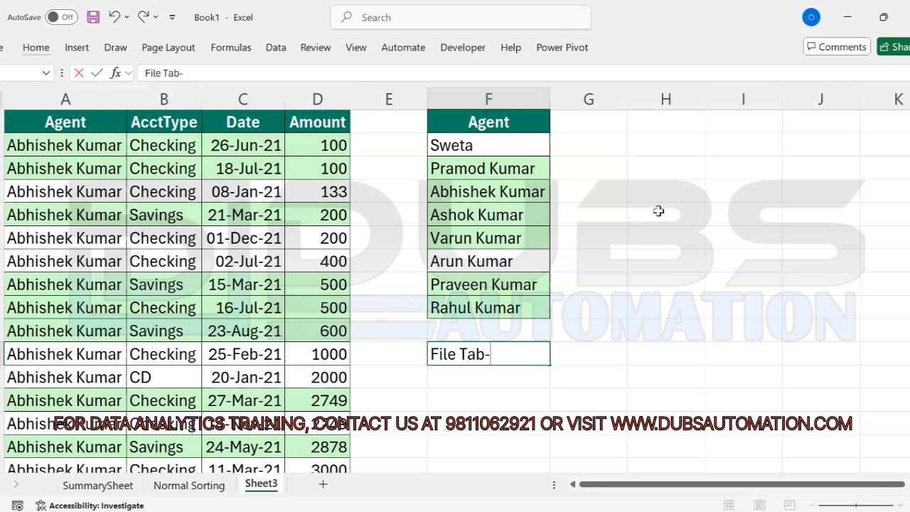
pyautogui.write('>Option')
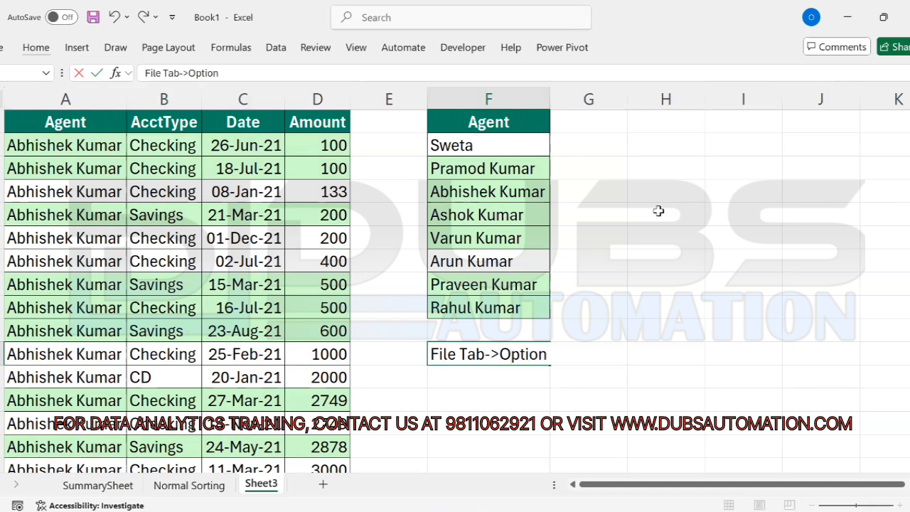
pyautogui.write(' ->Advanced')
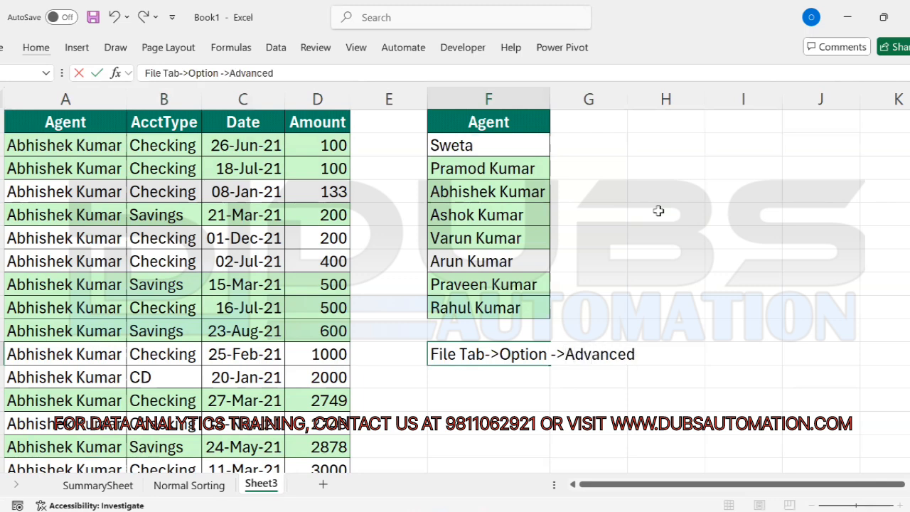
pyautogui.write(' ->Edit Custom')
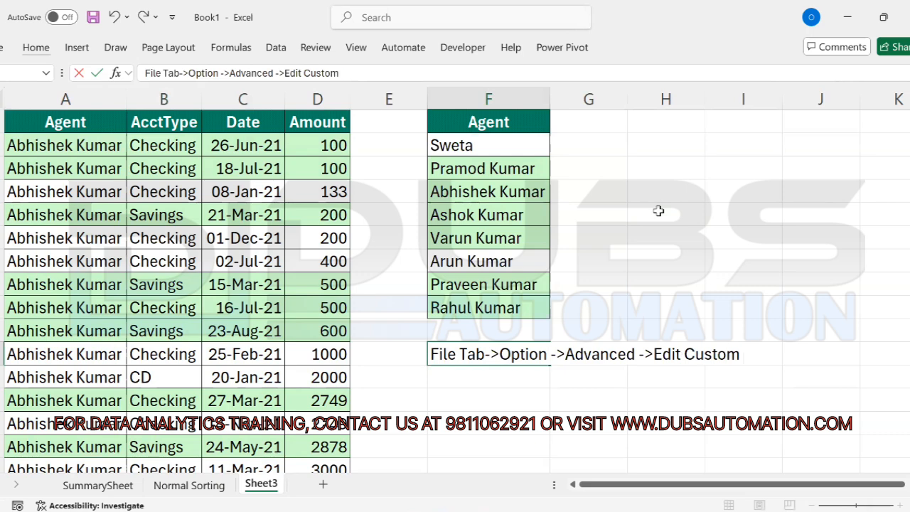
pyautogui.write(' List')
pyautogui.press('Return')
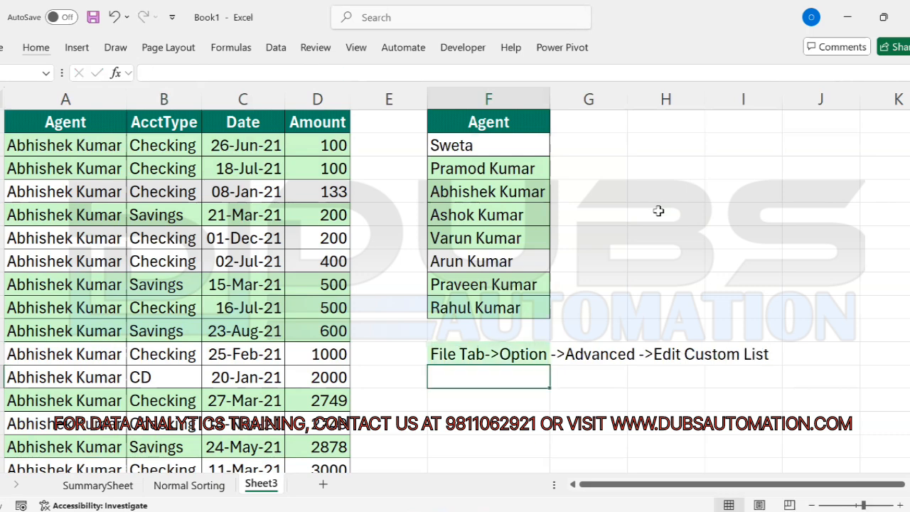
# Step: Copy the note cell, then cancel the pending copy and leave the note in place
pyautogui.hotkey('ctrl', 'c')
pyautogui.press('Up')
pyautogui.press('alt')
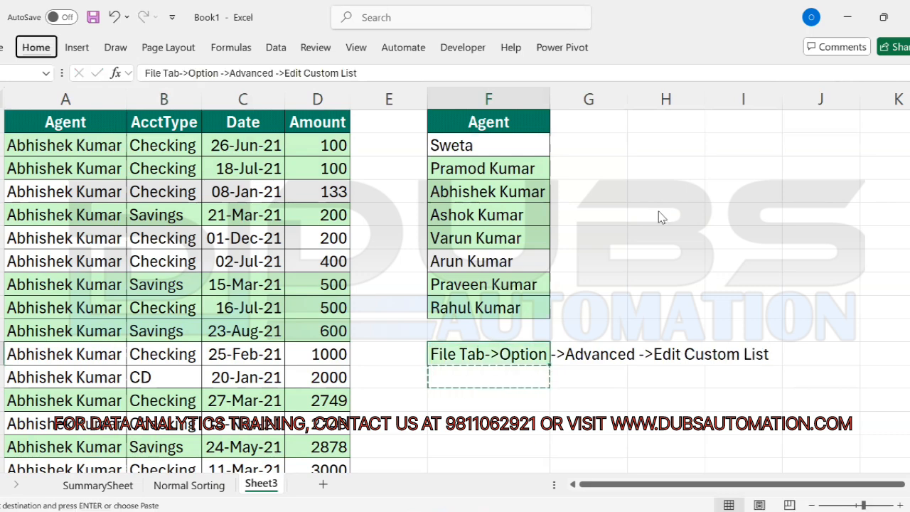
pyautogui.press('e')
pyautogui.press('Escape')
pyautogui.press('Left')
pyautogui.press('Right')
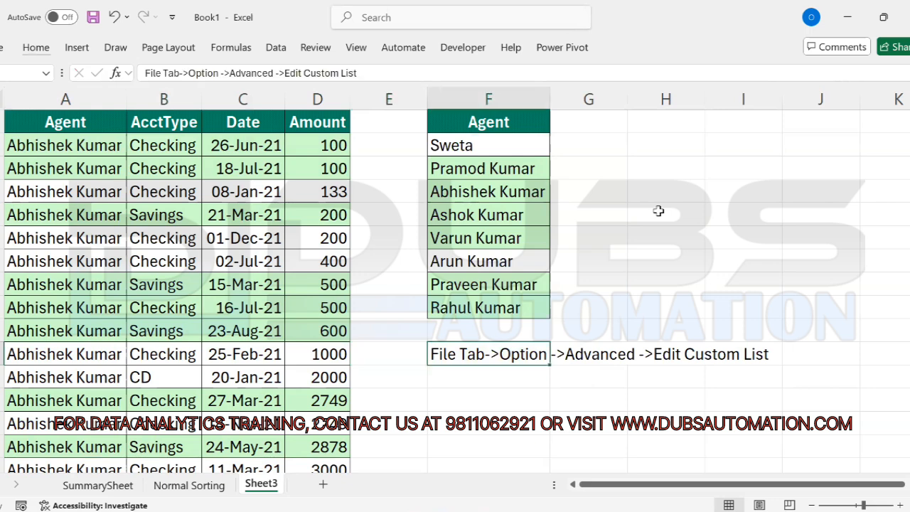
# Step: Reach Edit Custom Lists through File > Options > Advanced, in the General section
pyautogui.click(2, 51)
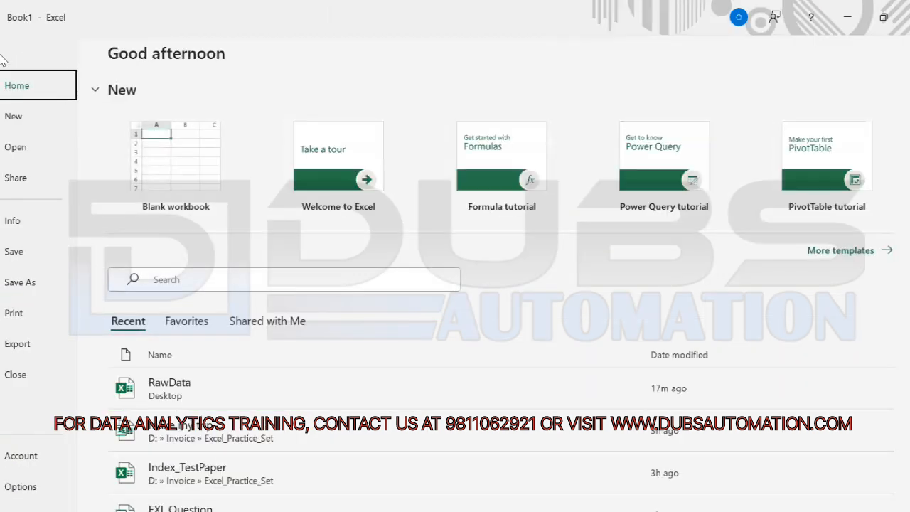
pyautogui.click(20, 488)
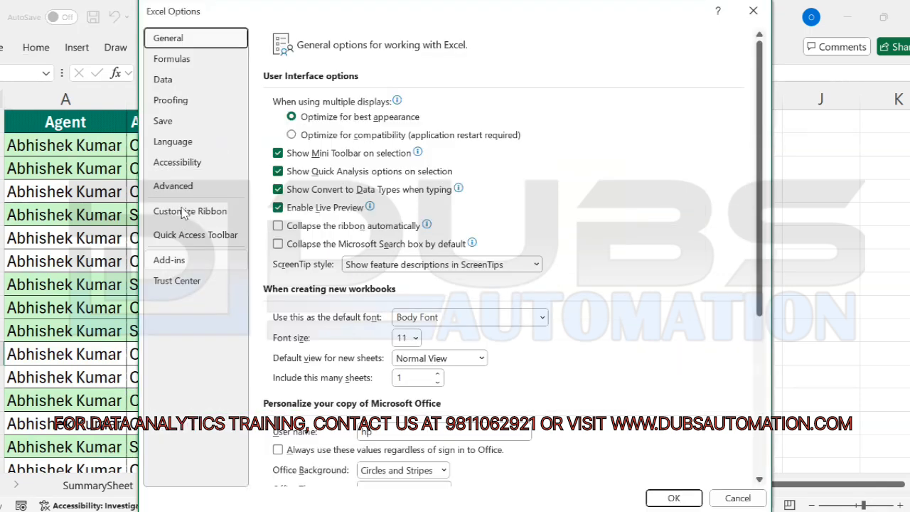
pyautogui.click(185, 187)
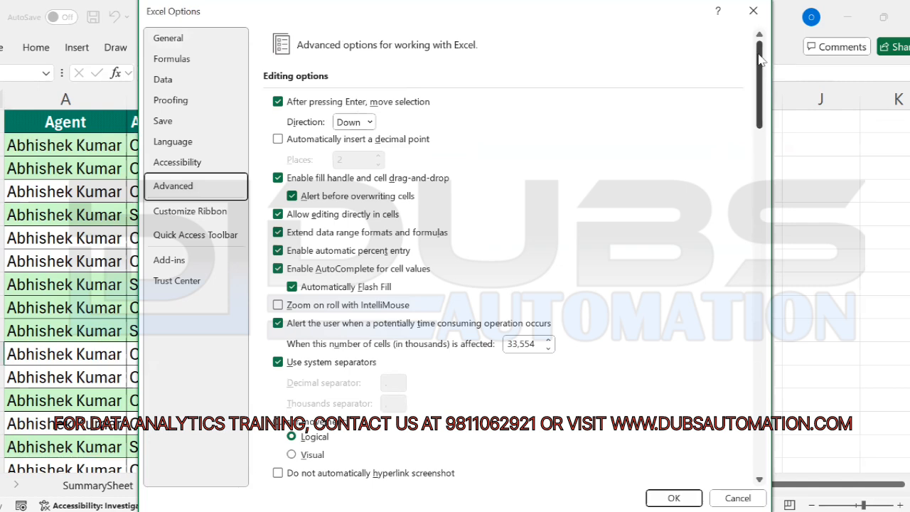
pyautogui.moveTo(759, 61); pyautogui.dragTo(757, 437)
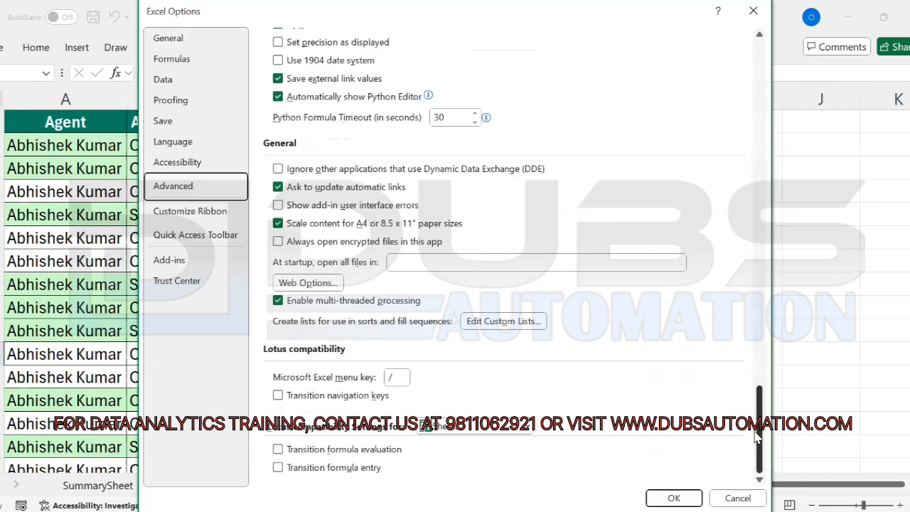
pyautogui.click(481, 322)
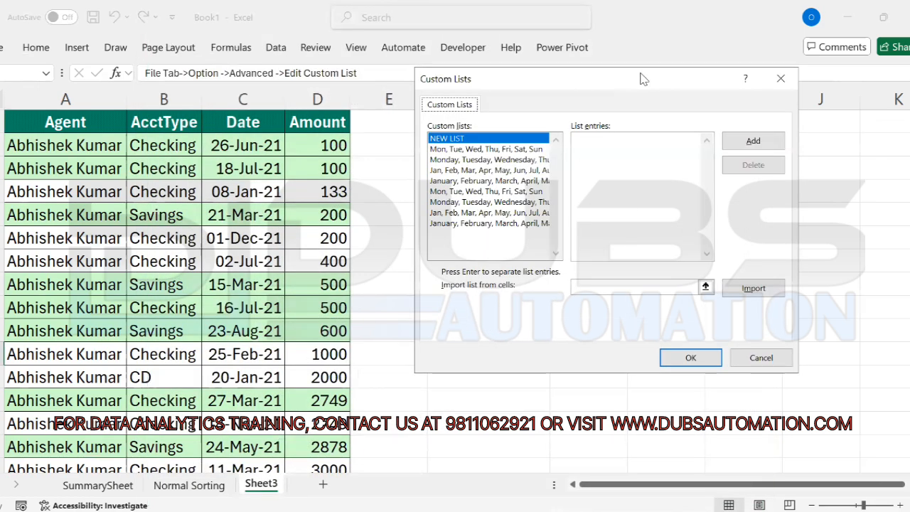
# Step: Import the agent names from $F$2:$F$9 as a new custom list
pyautogui.moveTo(640, 79); pyautogui.dragTo(224, 98)
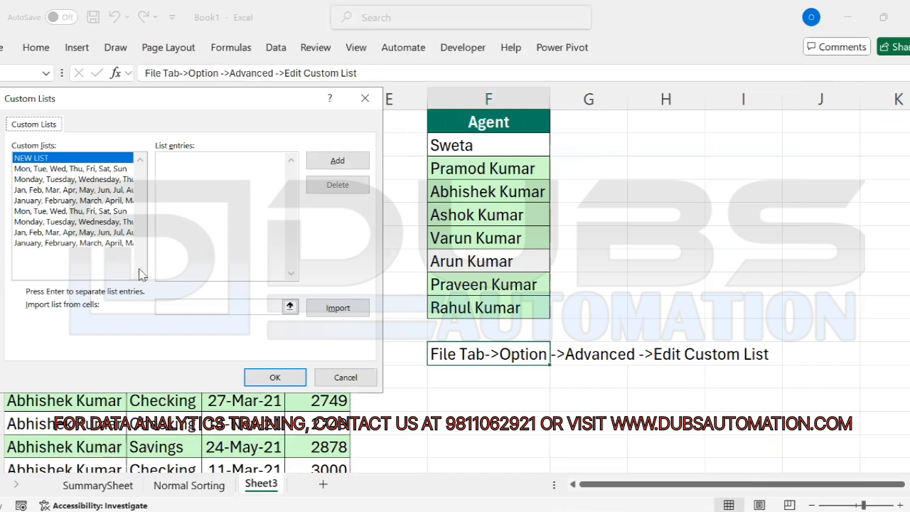
pyautogui.click(290, 307)
pyautogui.click(496, 146)
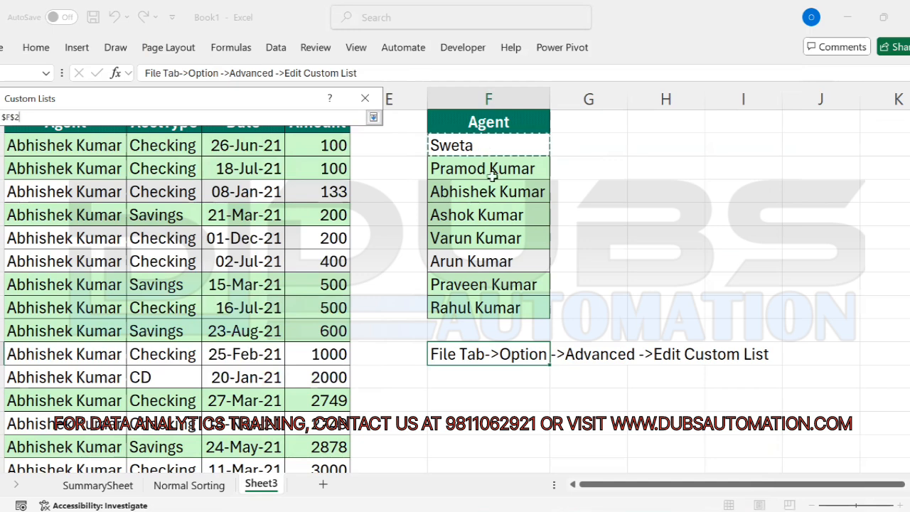
pyautogui.moveTo(492, 176); pyautogui.dragTo(488, 307)
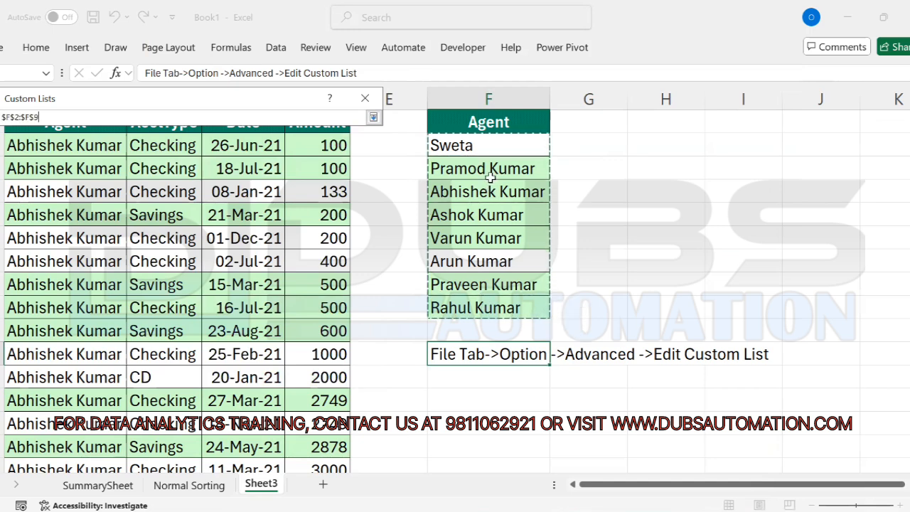
pyautogui.click(373, 118)
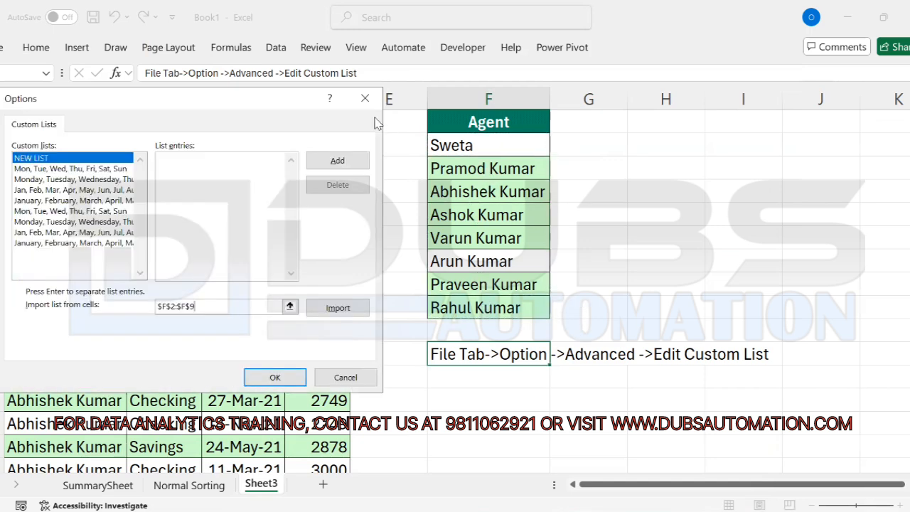
pyautogui.click(340, 308)
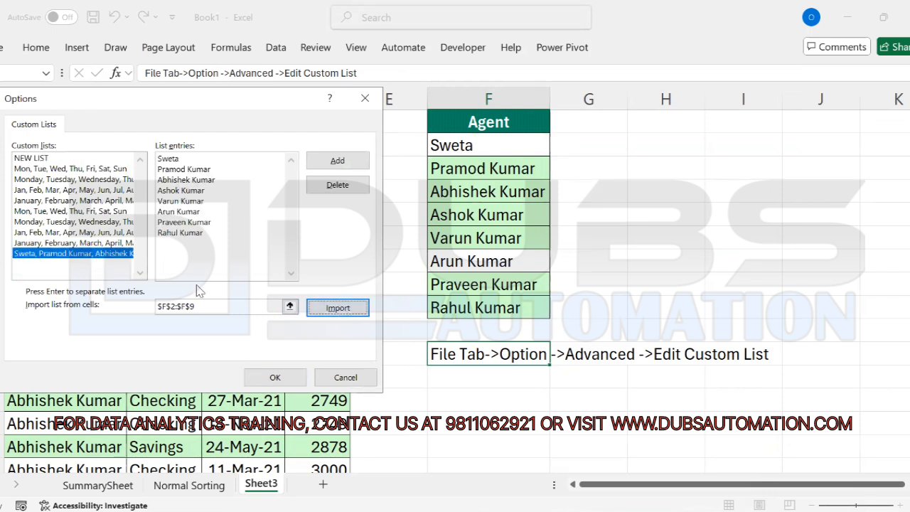
# Step: Confirm the new list with OK, close Excel Options, and return to the agent data
pyautogui.click(275, 377)
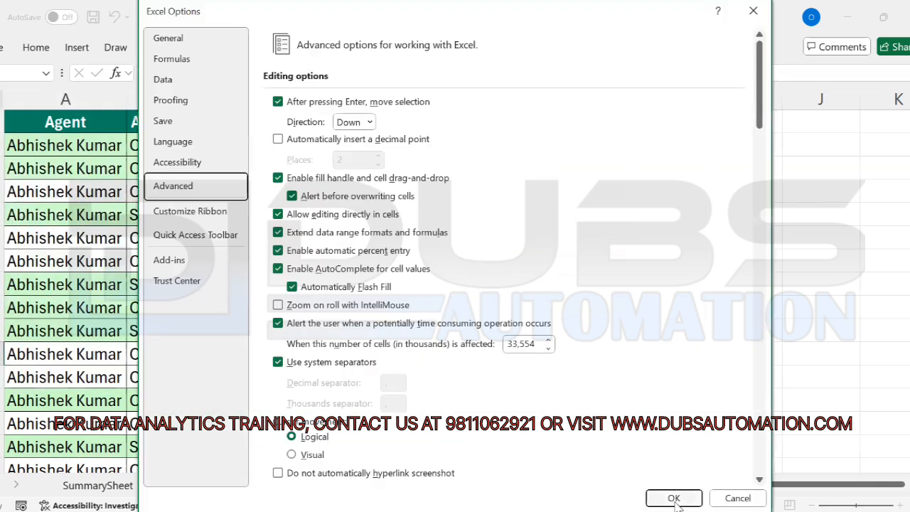
pyautogui.click(673, 498)
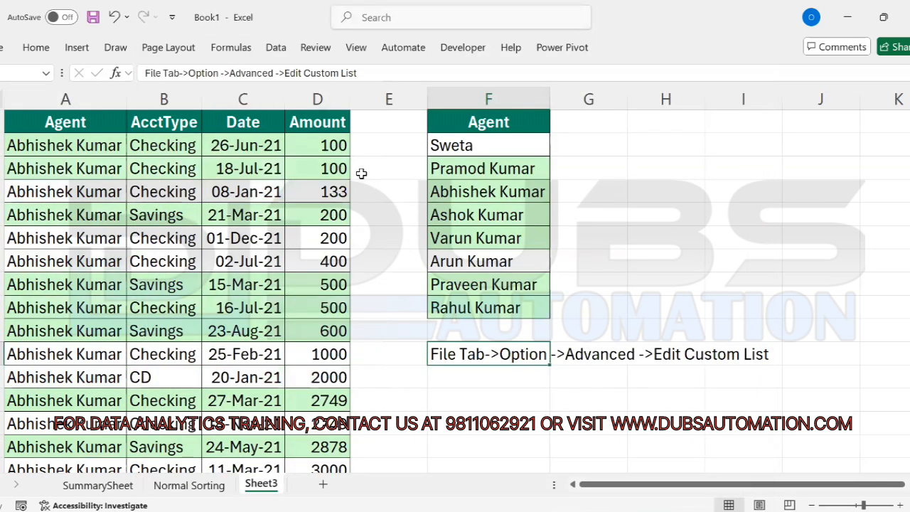
pyautogui.click(178, 210)
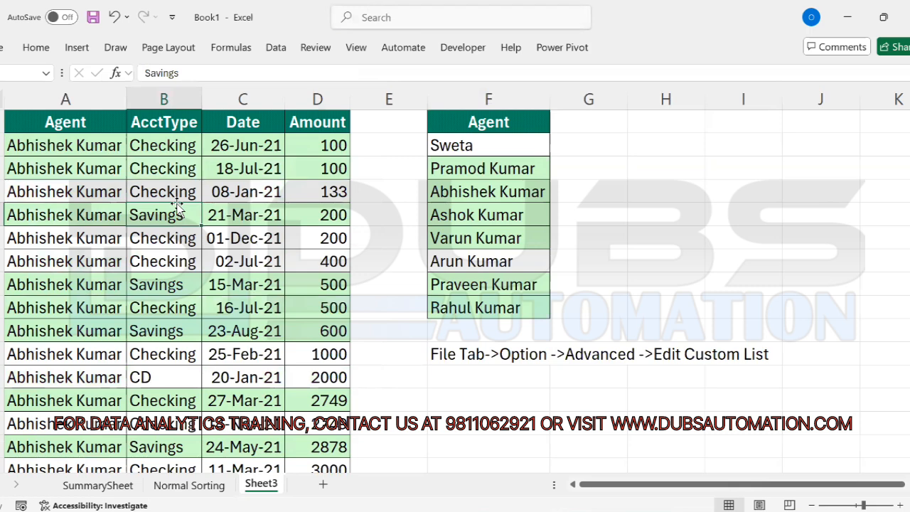
# Step: Sort A:D by Agent using the new Sweta-first custom list as the order
pyautogui.press('alt')
pyautogui.press('d')
pyautogui.press('s')
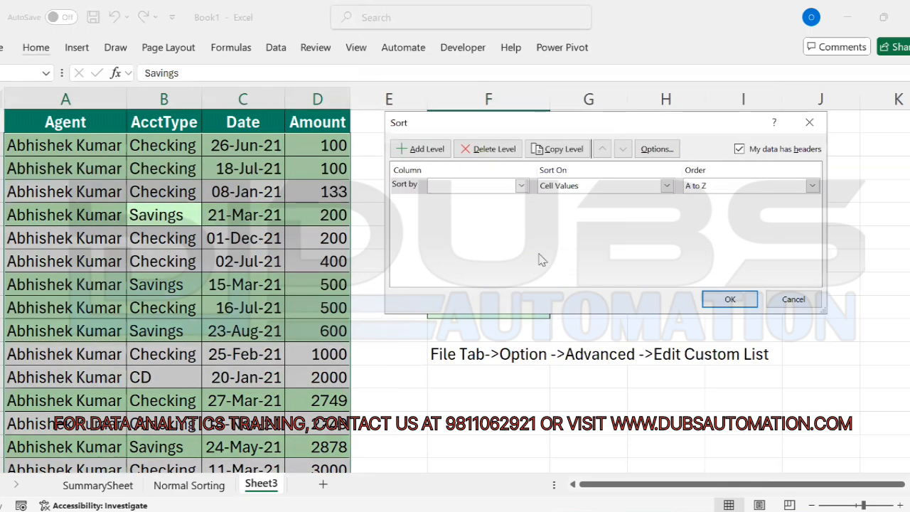
pyautogui.click(522, 186)
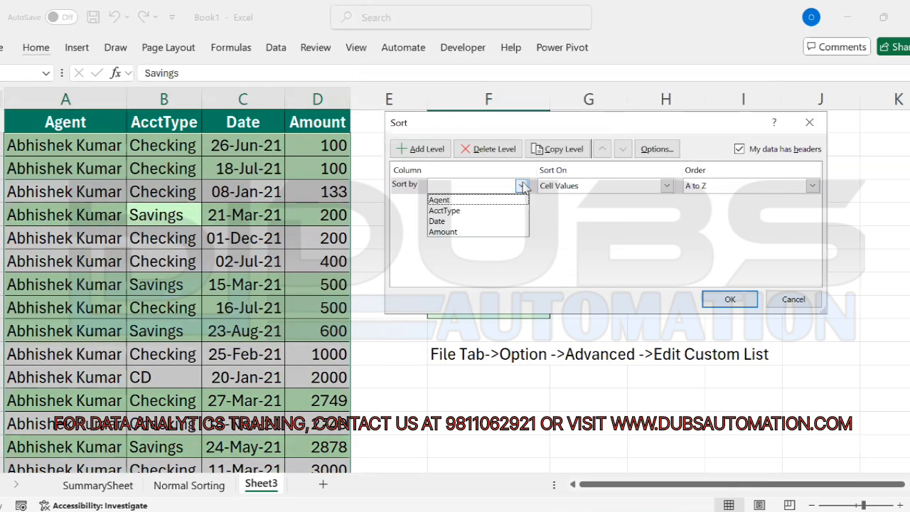
pyautogui.click(459, 200)
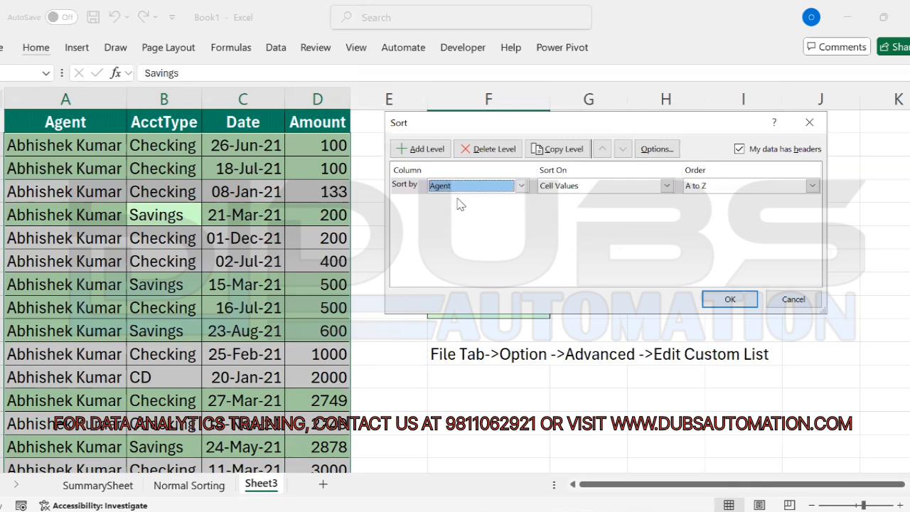
pyautogui.click(812, 185)
pyautogui.click(708, 222)
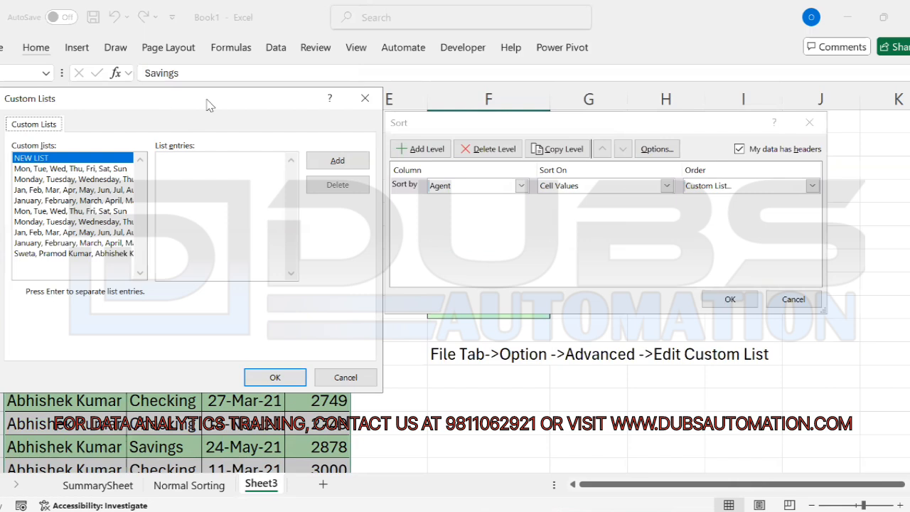
pyautogui.moveTo(210, 105); pyautogui.dragTo(567, 81)
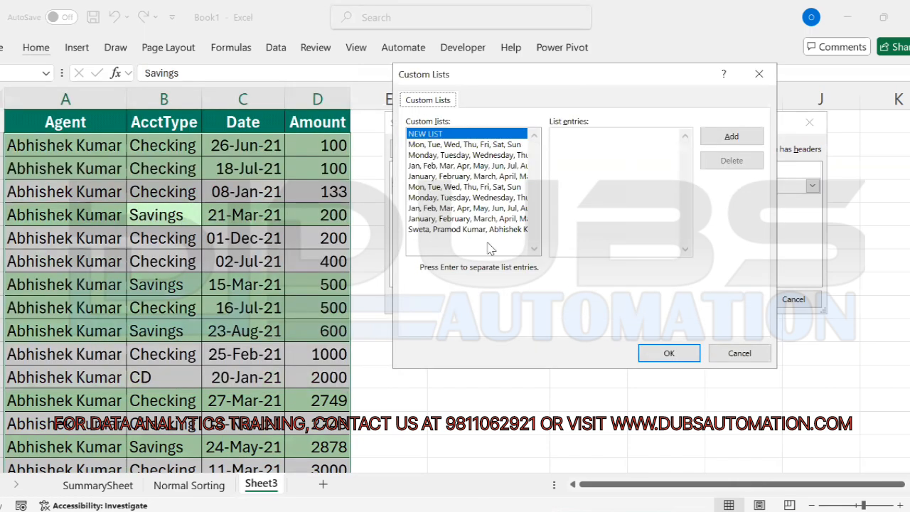
pyautogui.click(438, 230)
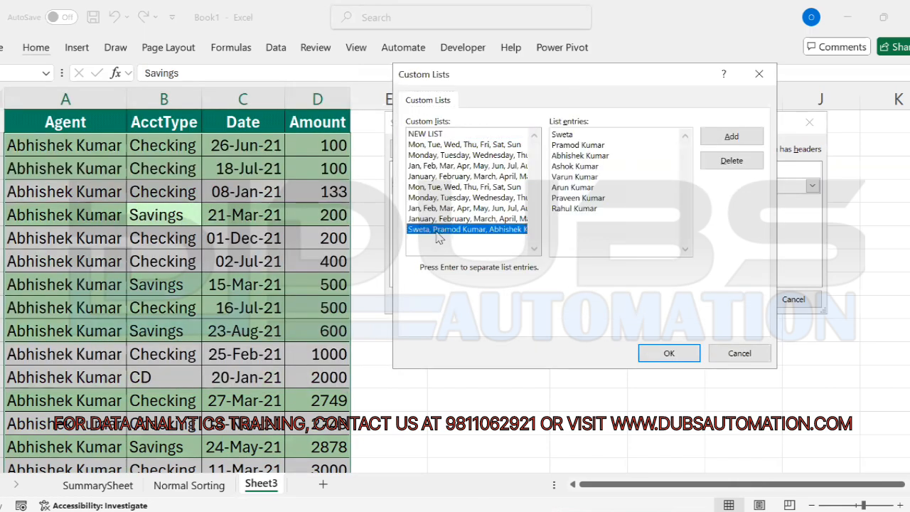
pyautogui.click(669, 354)
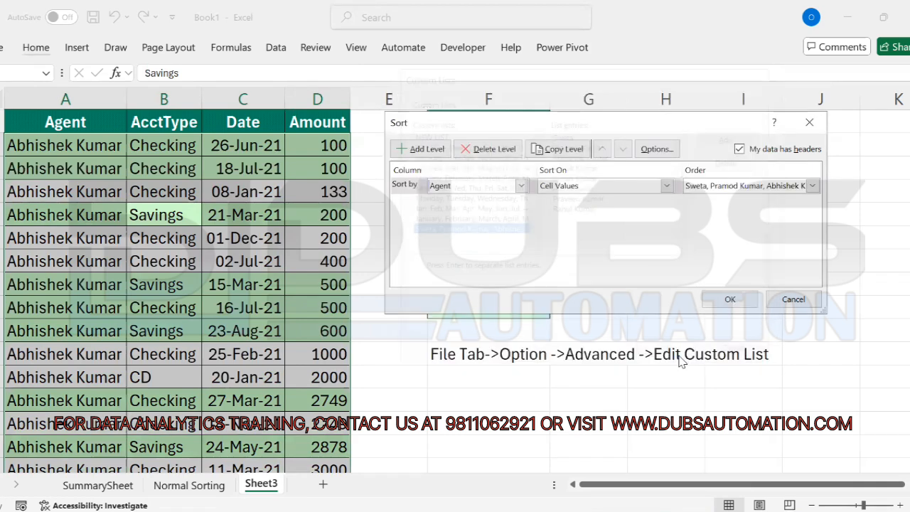
pyautogui.click(738, 301)
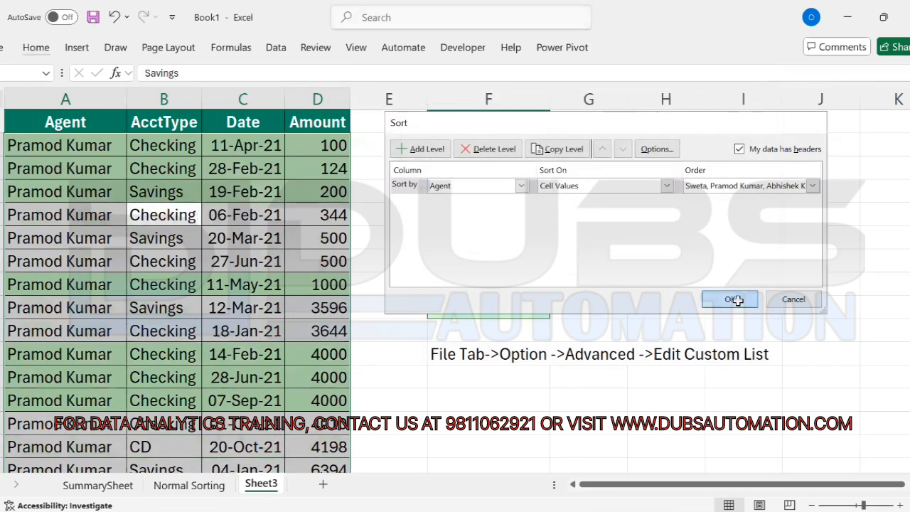
# Step: Check the sorted names in F2 and F3, then jump to the Sweta rows at the end of column A
pyautogui.click(344, 308)
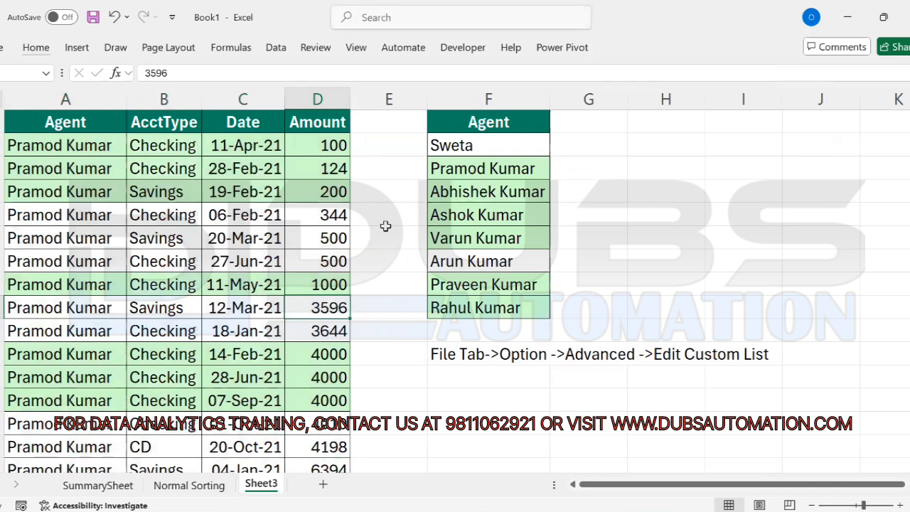
pyautogui.click(456, 146)
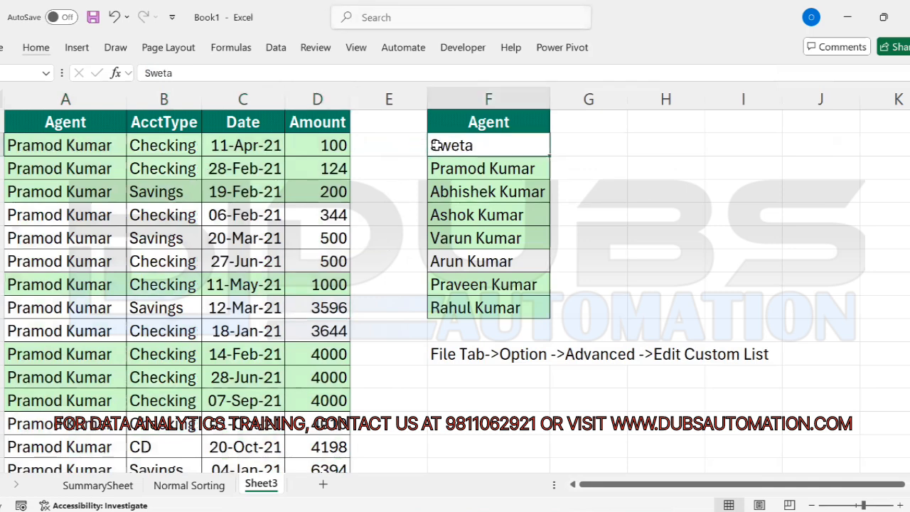
pyautogui.click(466, 169)
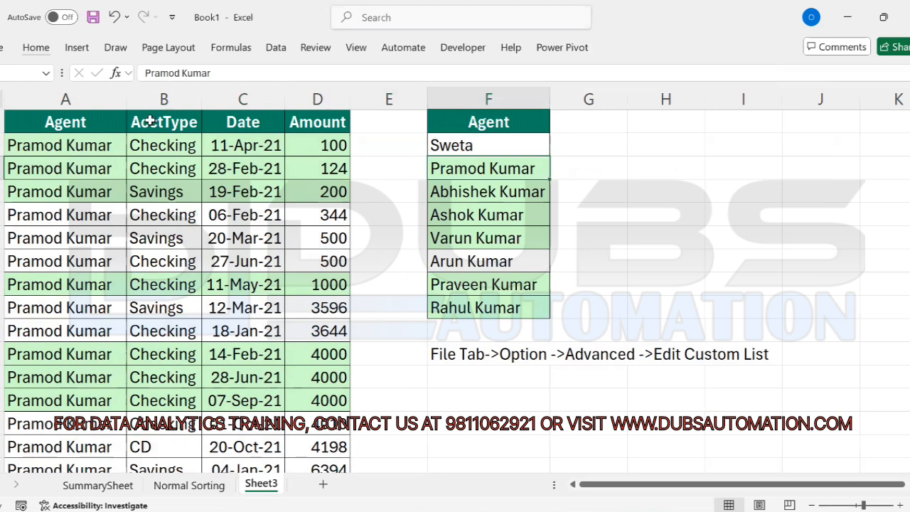
pyautogui.moveTo(84, 146); pyautogui.dragTo(78, 263)
pyautogui.click(78, 261)
pyautogui.hotkey('ctrl', 'Down')
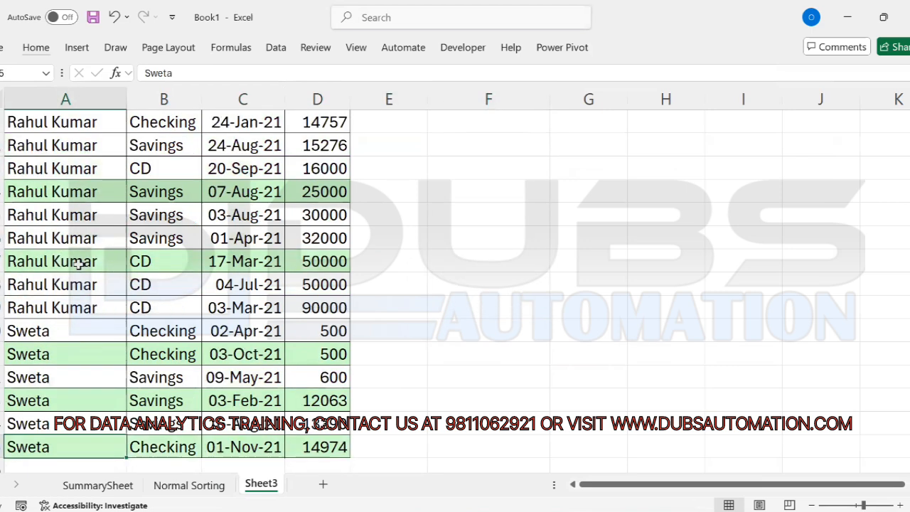
pyautogui.click(84, 333)
# Step: Check the first Sweta cell for a trailing space, then select all six Sweta cells in column A
pyautogui.press('Down')
pyautogui.press('Down')
pyautogui.press('Down')
pyautogui.press('Down')
pyautogui.press('Down')
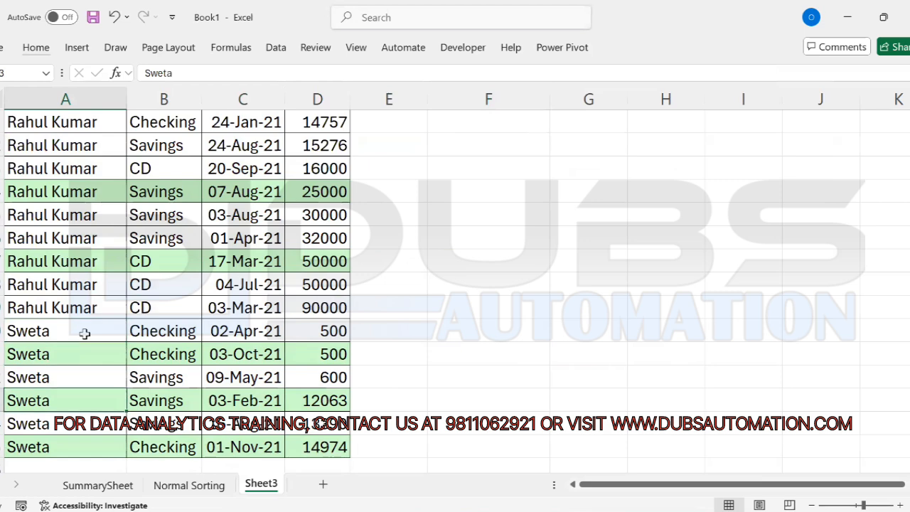
pyautogui.press('Down')
pyautogui.press('Down')
pyautogui.press('Down')
pyautogui.press('Up')
pyautogui.press('Up')
pyautogui.press('Up')
pyautogui.press('Up')
pyautogui.press('Up')
pyautogui.press('Up')
pyautogui.press('Up')
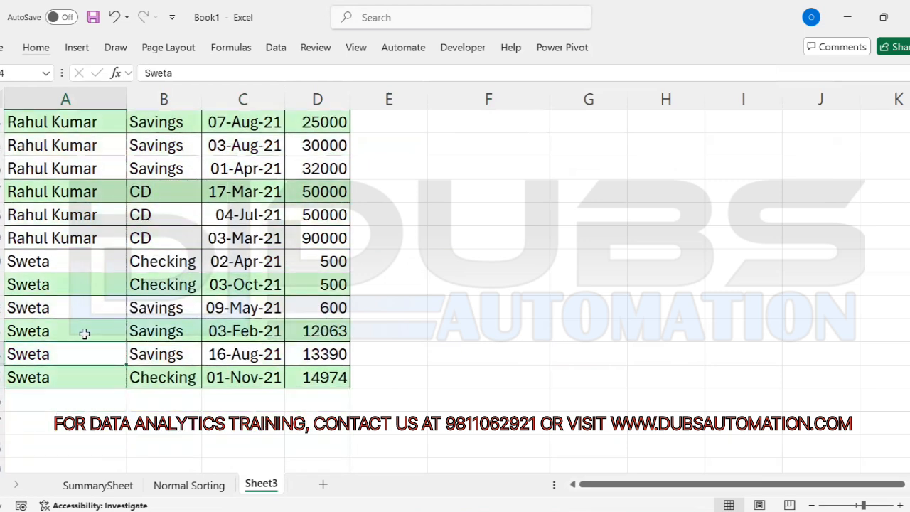
pyautogui.press('Up')
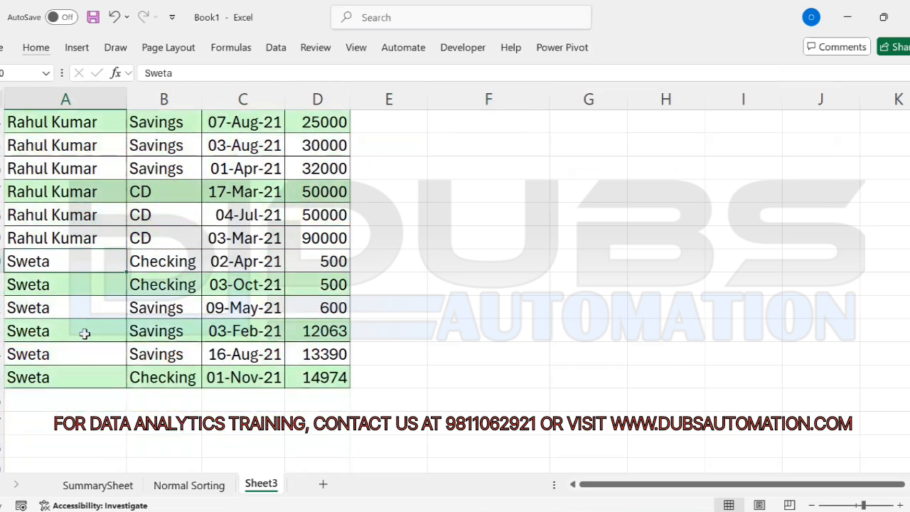
pyautogui.press('F2')
pyautogui.press('BackSpace')
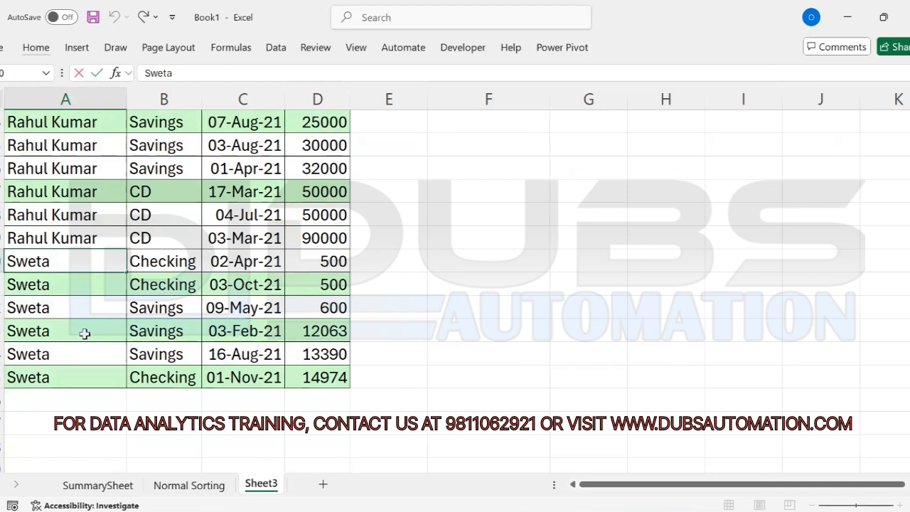
pyautogui.hotkey('ctrl', 'Return')
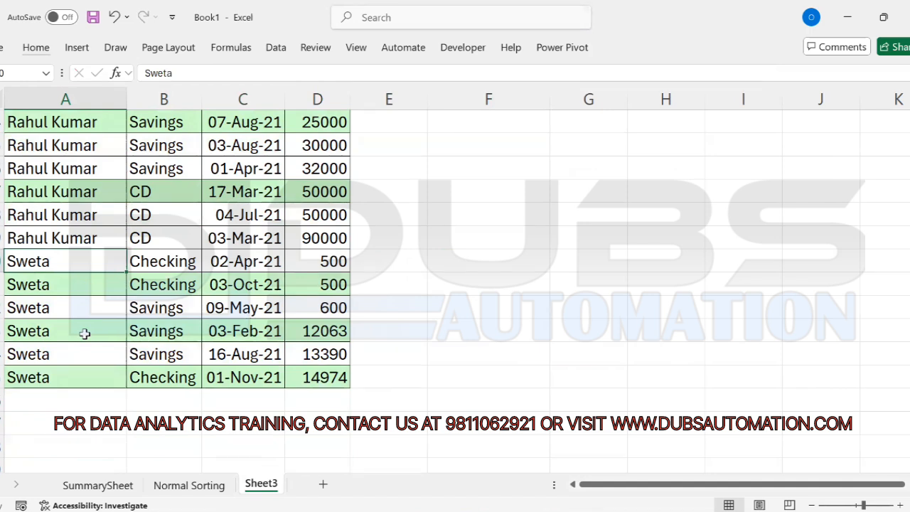
pyautogui.hotkey('ctrl', 'shift', 'Down')
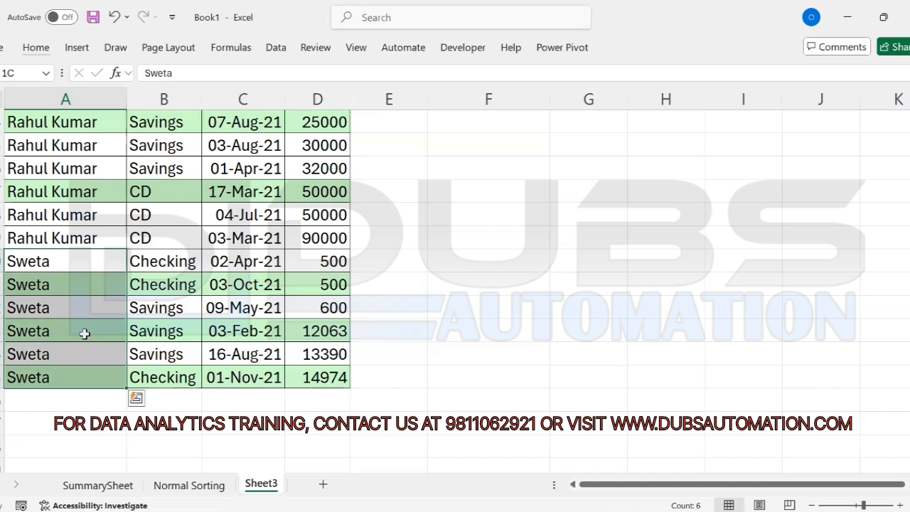
pyautogui.hotkey('ctrl', 'h')
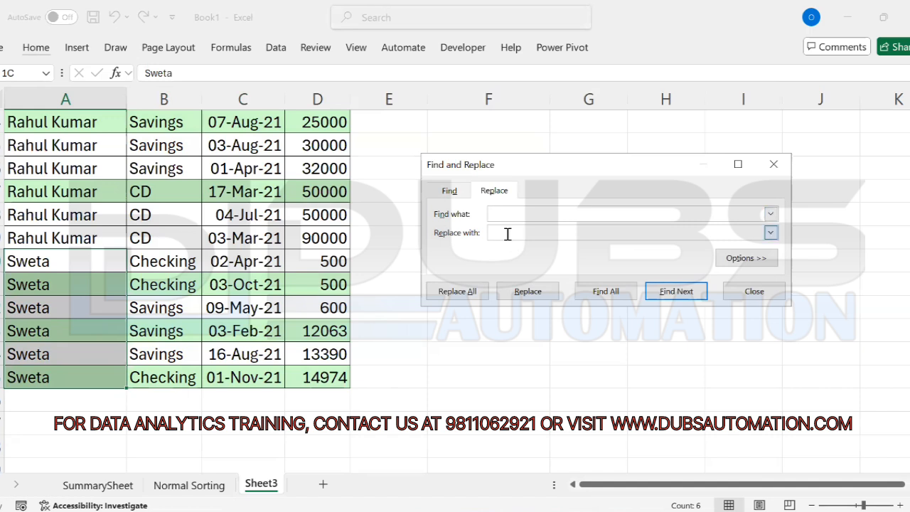
# Step: Replace all six trailing-space Sweta entries, then confirm a Sweta cell has no trailing space
pyautogui.click(456, 294)
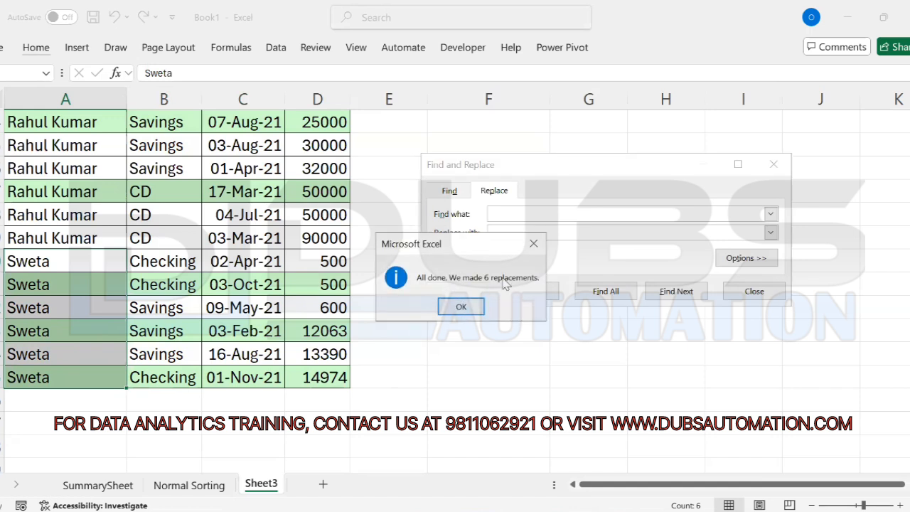
pyautogui.click(461, 308)
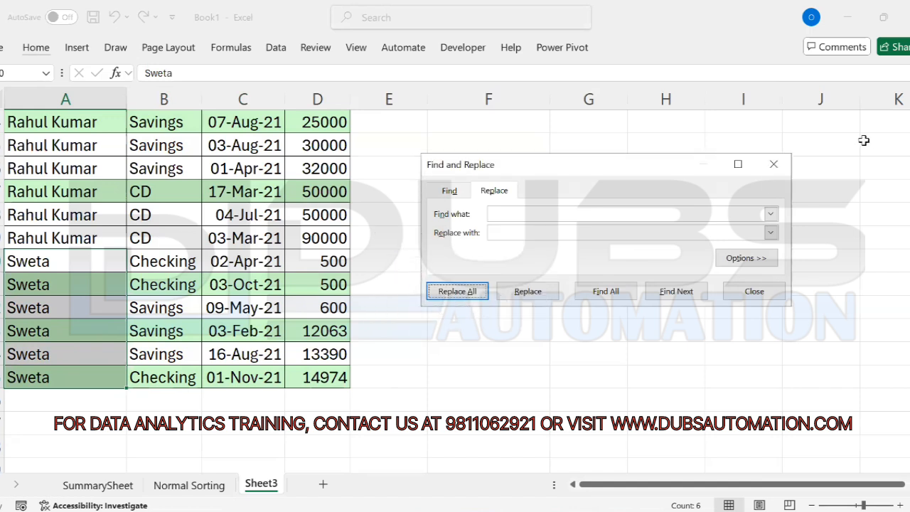
pyautogui.press('Escape')
pyautogui.doubleClick(78, 262)
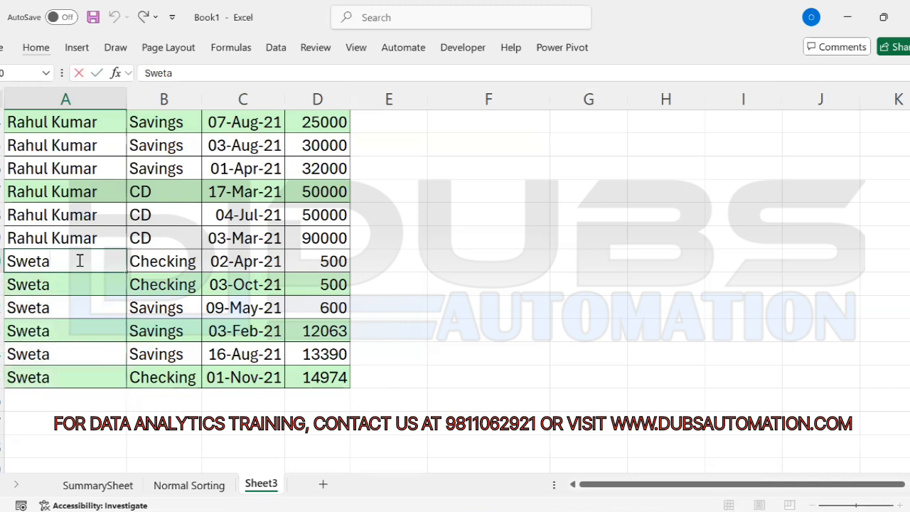
pyautogui.press('Return')
pyautogui.hotkey('ctrl', 'Home')
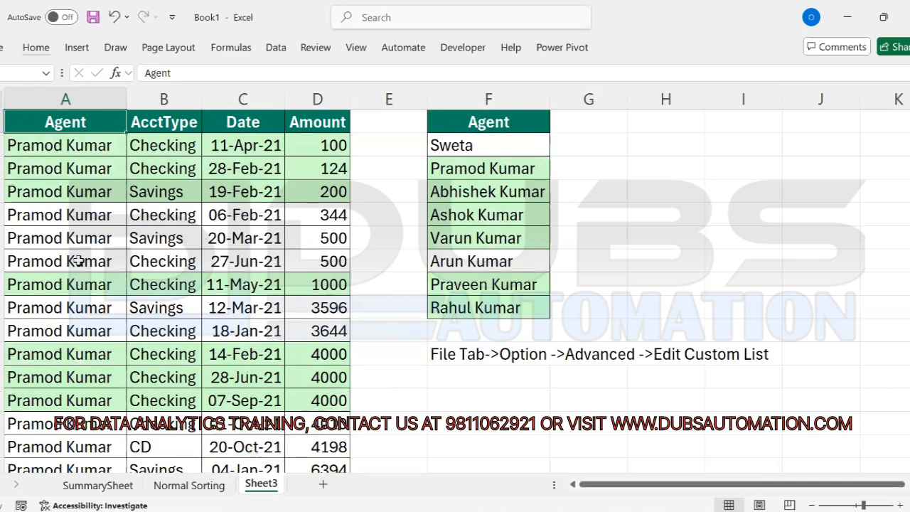
pyautogui.press('Down')
pyautogui.press('Down')
pyautogui.press('Right')
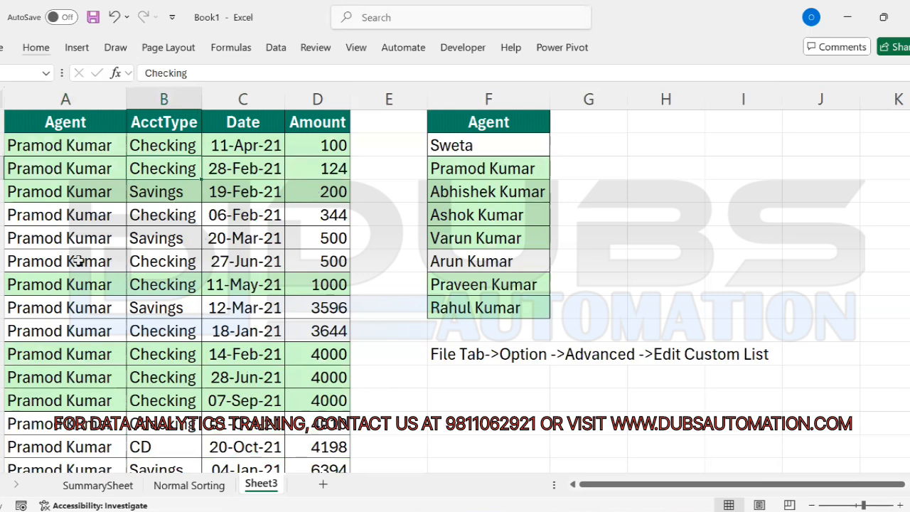
pyautogui.hotkey('alt', 'd')
pyautogui.press('s')
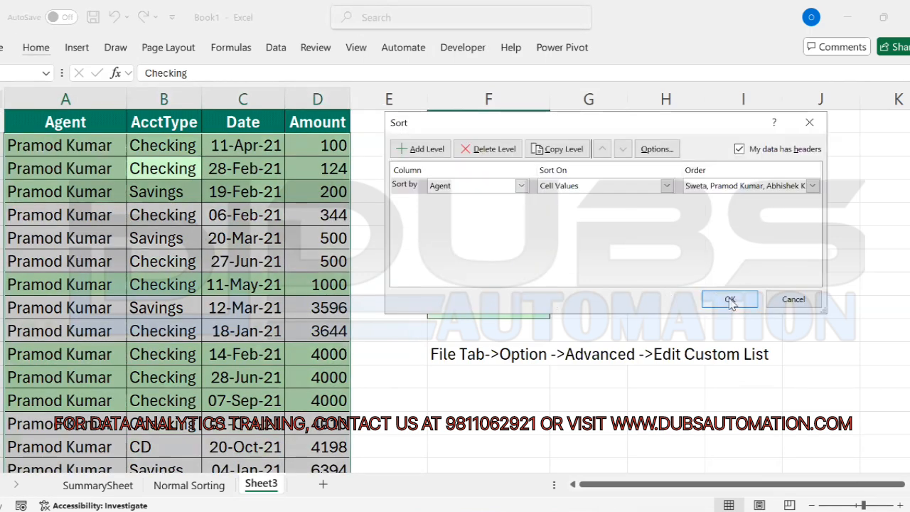
pyautogui.click(731, 301)
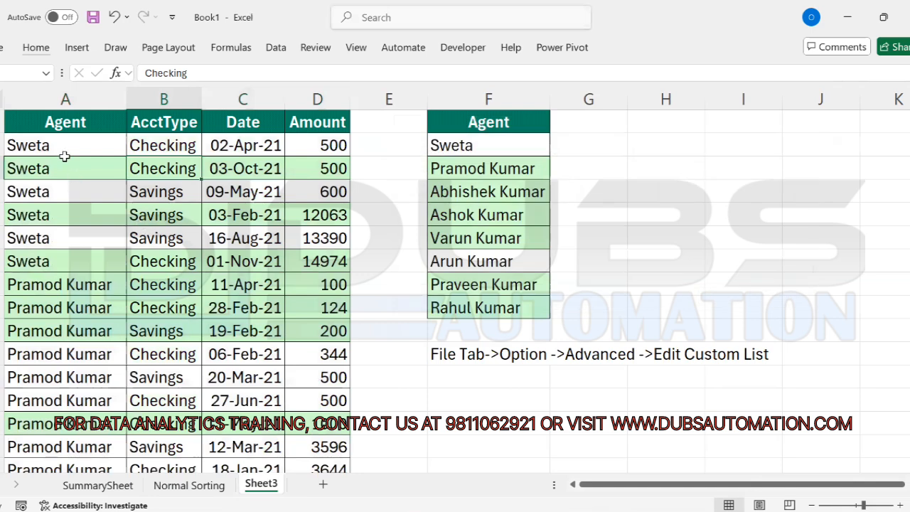
pyautogui.moveTo(64, 145); pyautogui.dragTo(67, 260)
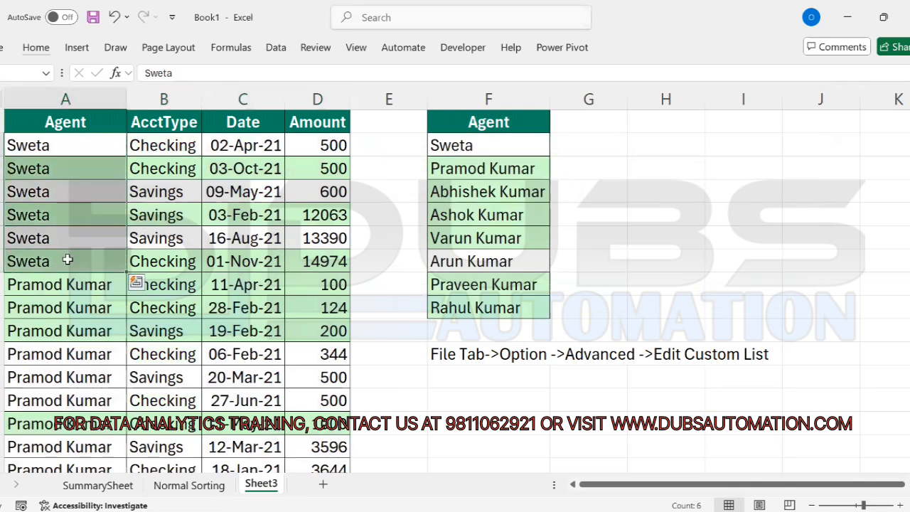
pyautogui.moveTo(94, 287); pyautogui.dragTo(96, 421)
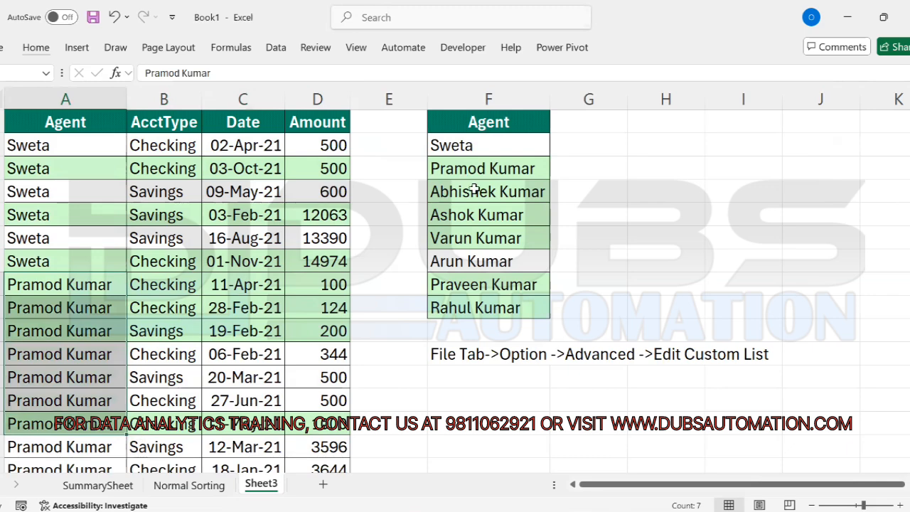
pyautogui.click(82, 348)
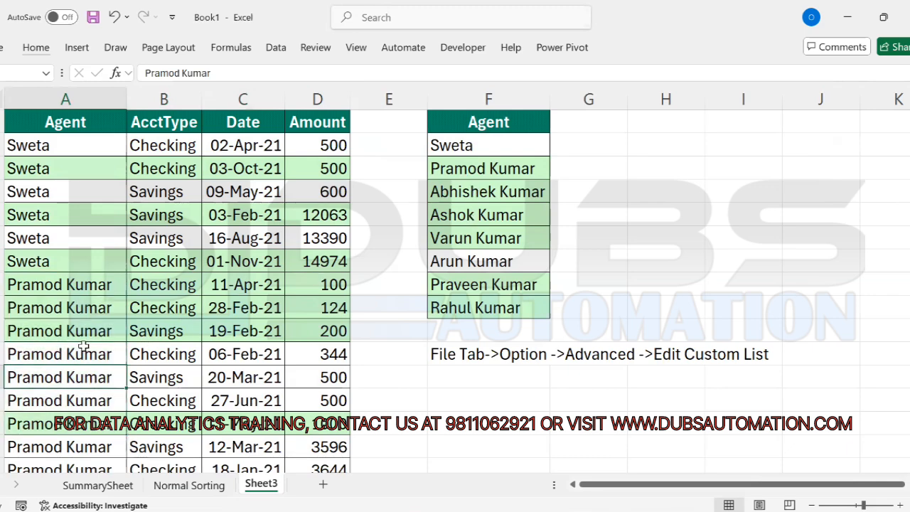
pyautogui.scroll(-1, 84, 347)
pyautogui.scroll(-12, 84, 346)
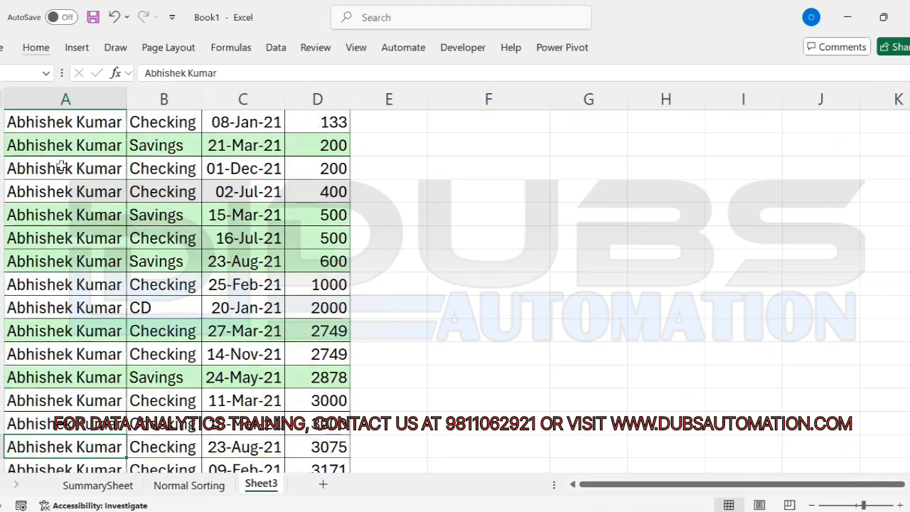
pyautogui.moveTo(61, 149); pyautogui.dragTo(58, 302)
pyautogui.click(59, 354)
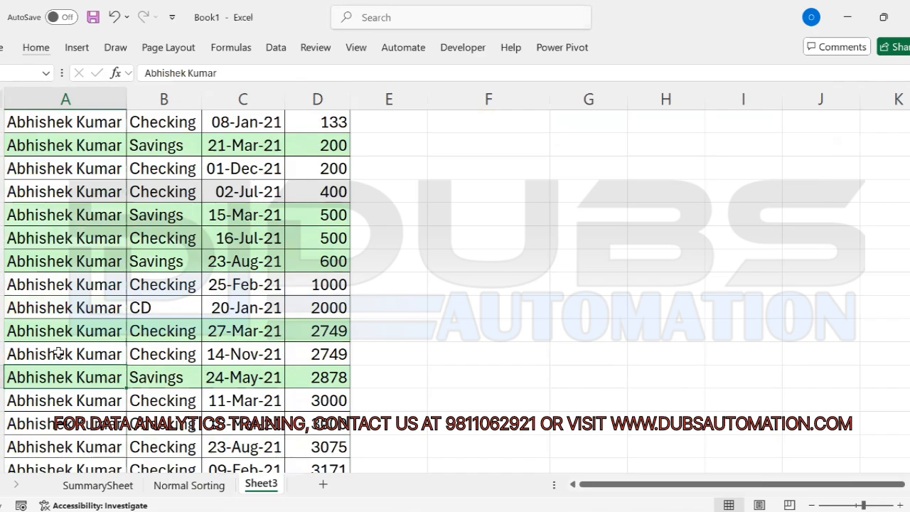
pyautogui.scroll(-3, 60, 354)
pyautogui.scroll(-20, 59, 354)
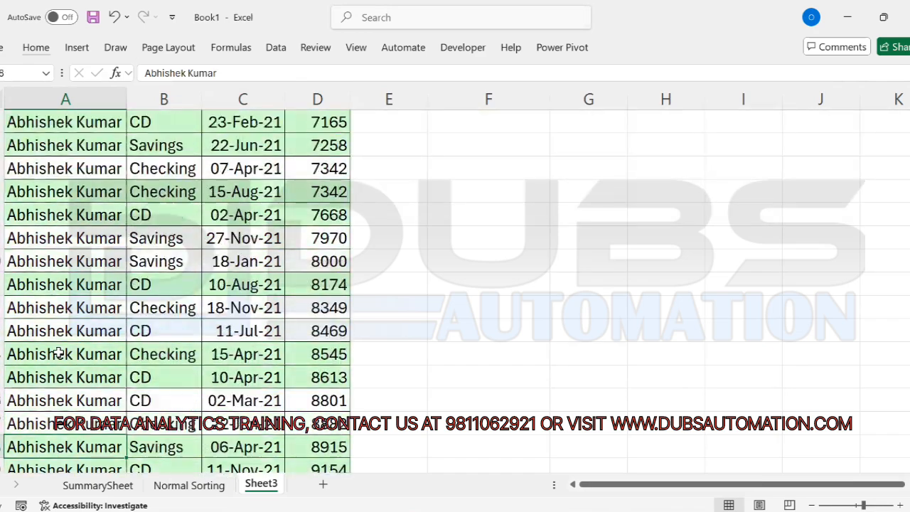
pyautogui.press('Down')
pyautogui.press('Down')
pyautogui.press('Down')
pyautogui.press('Down')
pyautogui.press('Down')
pyautogui.press('Down')
pyautogui.press('Down')
pyautogui.press('Down')
pyautogui.press('Down')
pyautogui.press('Down')
pyautogui.press('Down')
pyautogui.press('Down')
pyautogui.press('Down')
pyautogui.press('Down')
pyautogui.press('Down')
pyautogui.press('Down')
pyautogui.press('Down')
pyautogui.press('Down')
pyautogui.press('Down')
pyautogui.press('Down')
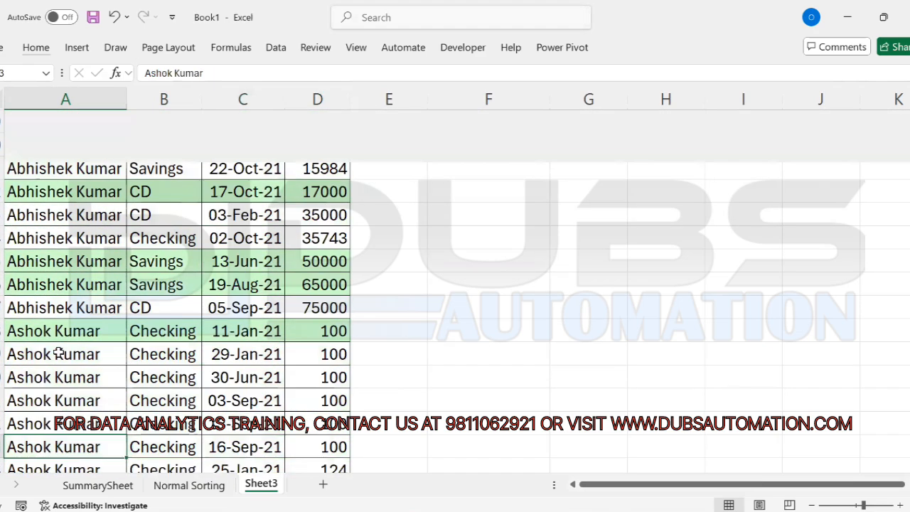
pyautogui.moveTo(57, 285); pyautogui.dragTo(59, 376)
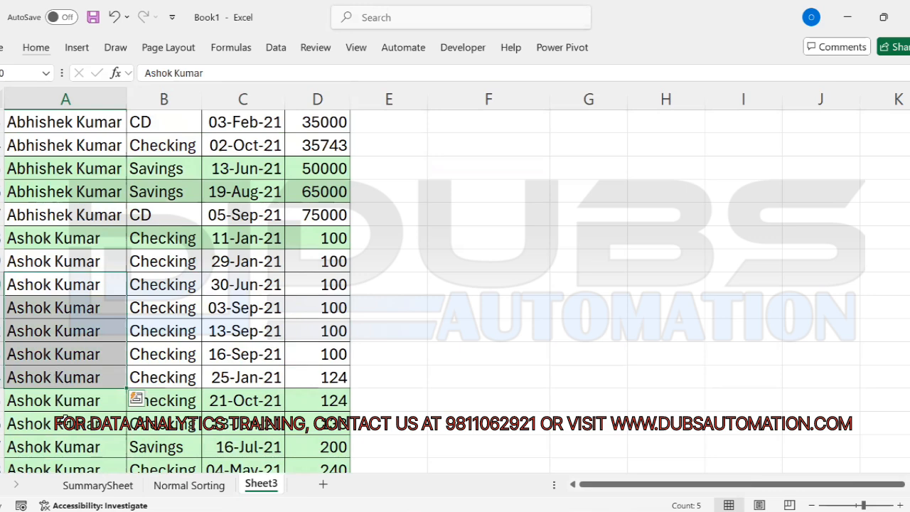
pyautogui.click(64, 423)
pyautogui.hotkey('ctrl', 'Down')
pyautogui.press('Down')
pyautogui.press('Down')
pyautogui.press('Up')
pyautogui.press('Up')
pyautogui.press('Up')
pyautogui.press('Up')
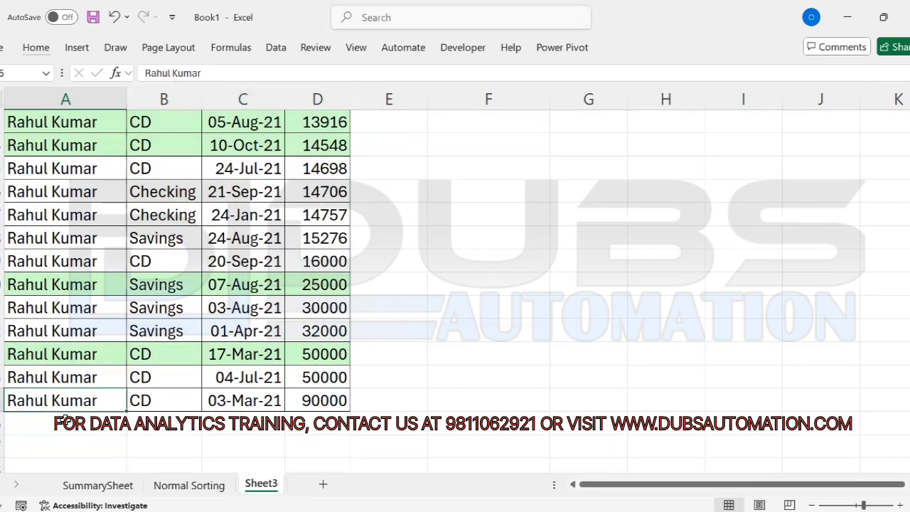
pyautogui.press('Right')
pyautogui.press('Right')
pyautogui.press('Right')
pyautogui.press('Right')
pyautogui.press('Right')
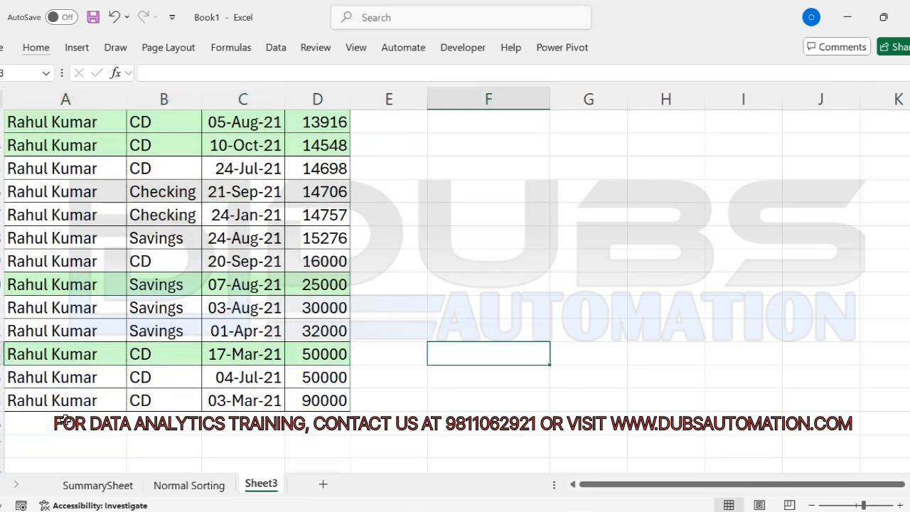
pyautogui.hotkey('ctrl', 'Up')
pyautogui.hotkey('ctrl', 'Up')
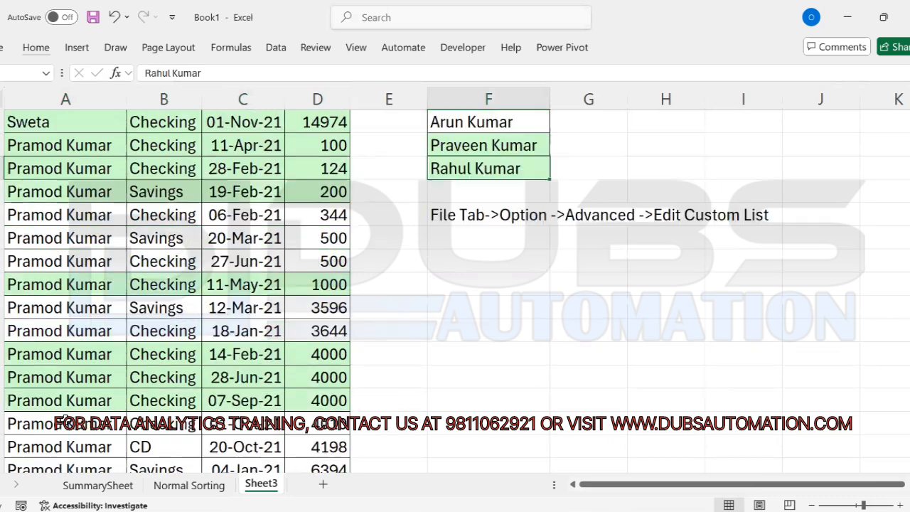
pyautogui.hotkey('shift', 'Right')
pyautogui.hotkey('shift', 'Left')
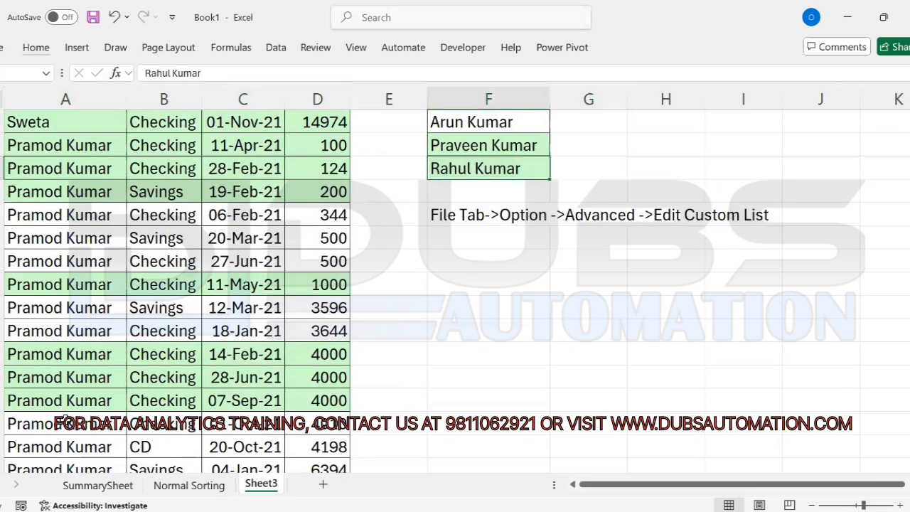
pyautogui.hotkey('ctrl', 'Up')
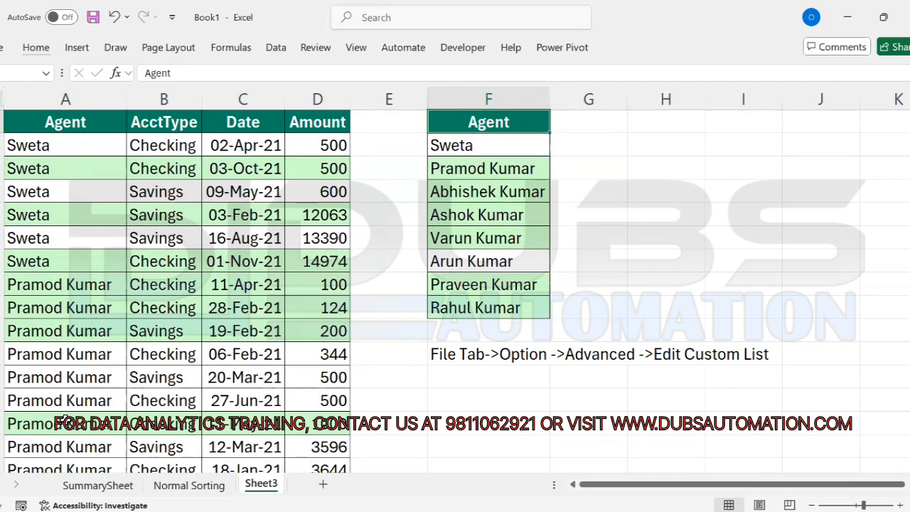